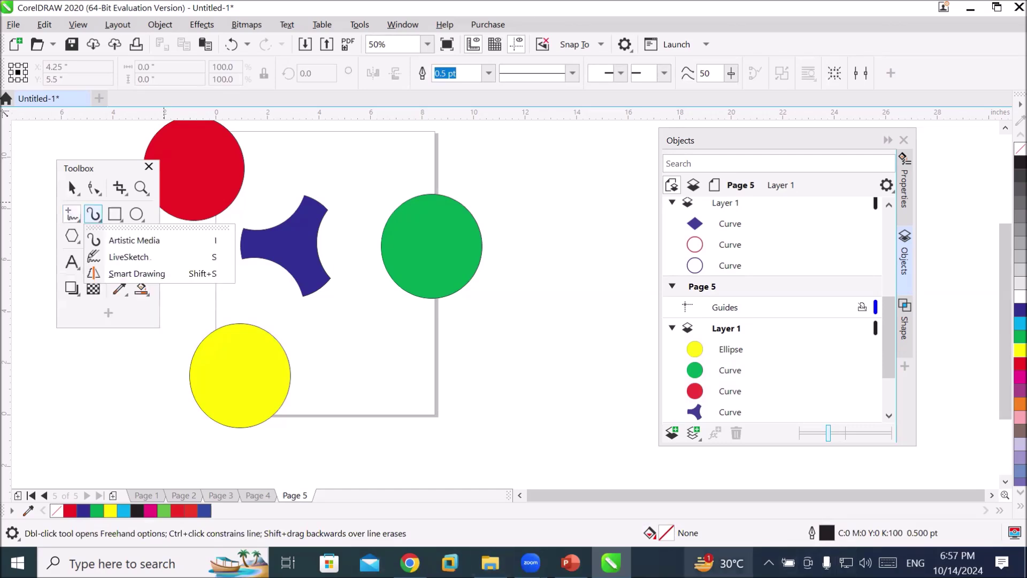
- Switch to PowerPoint and advance the presentation to the "Freehand tool – F5" slide
left_click(570, 562)
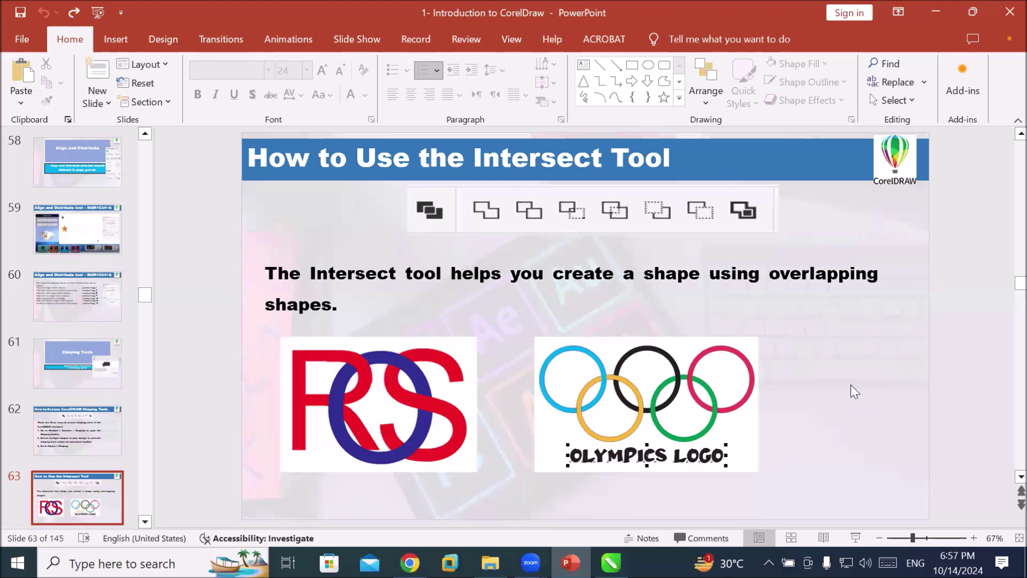
scroll(850, 385, "down", 1)
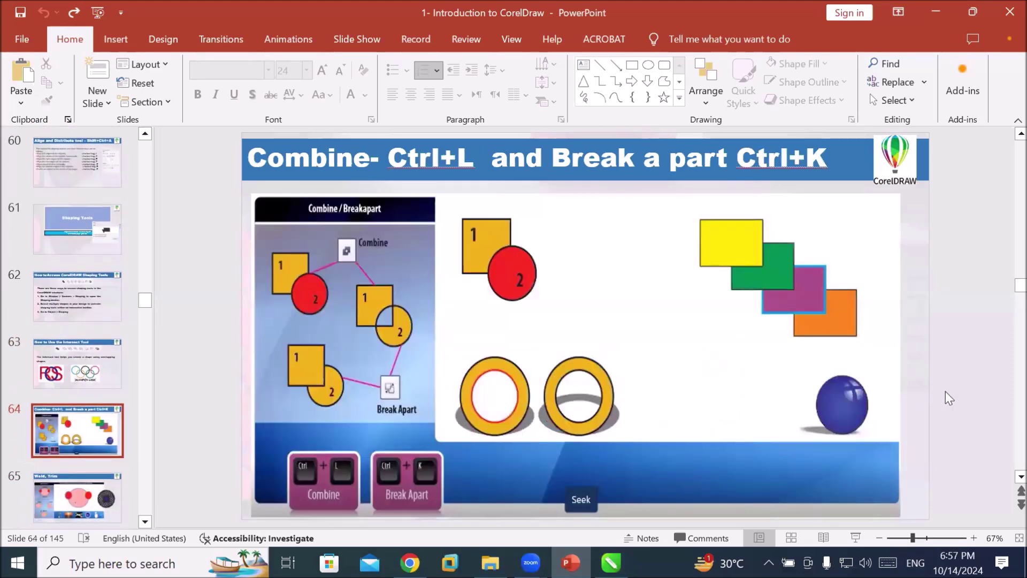
scroll(945, 391, "down", 1)
scroll(945, 391, "down", 1)
scroll(946, 391, "down", 1)
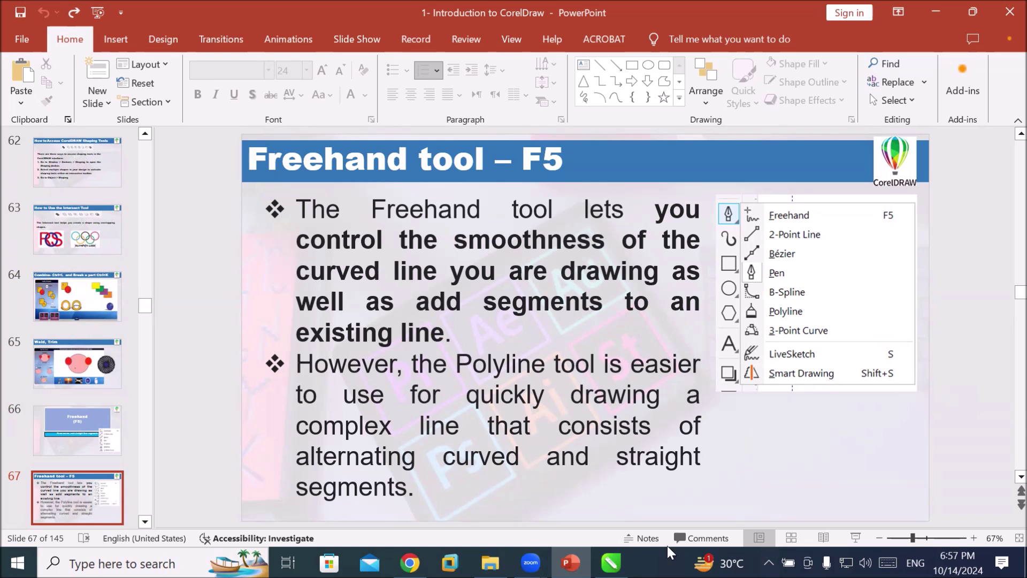
- Return to CorelDRAW and add a new page after Page 5
left_click(610, 562)
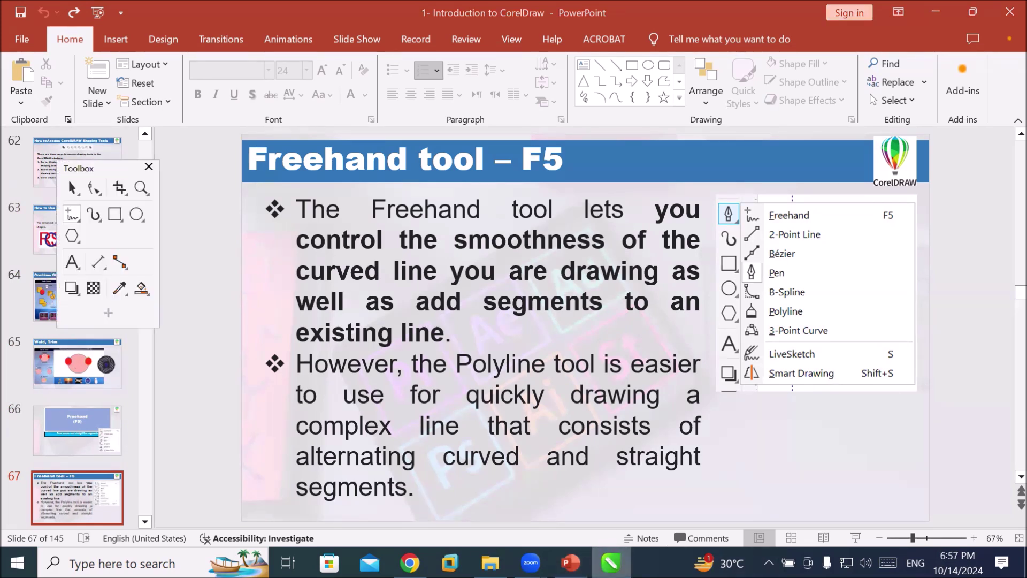
left_click(611, 561)
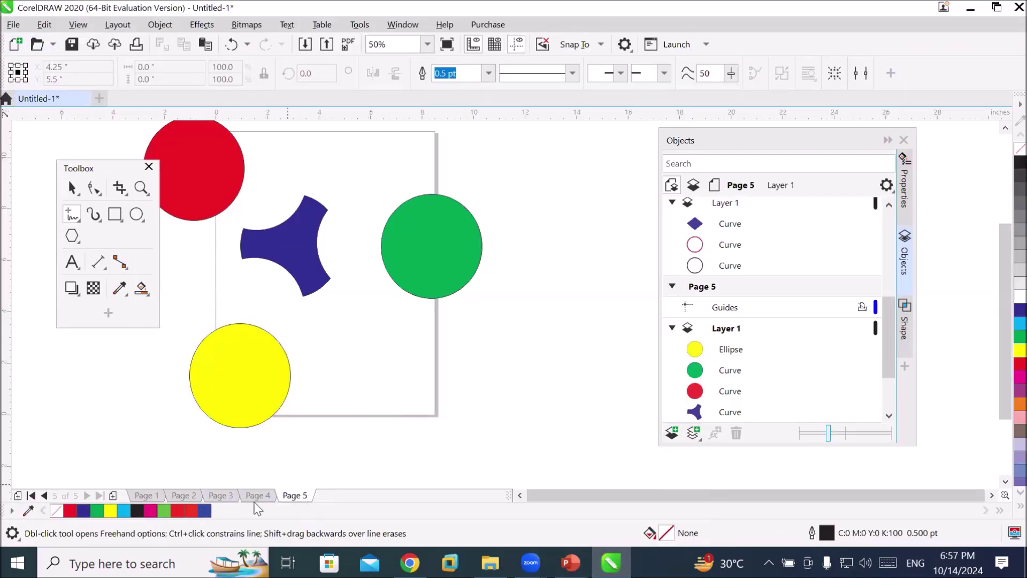
left_click(114, 496)
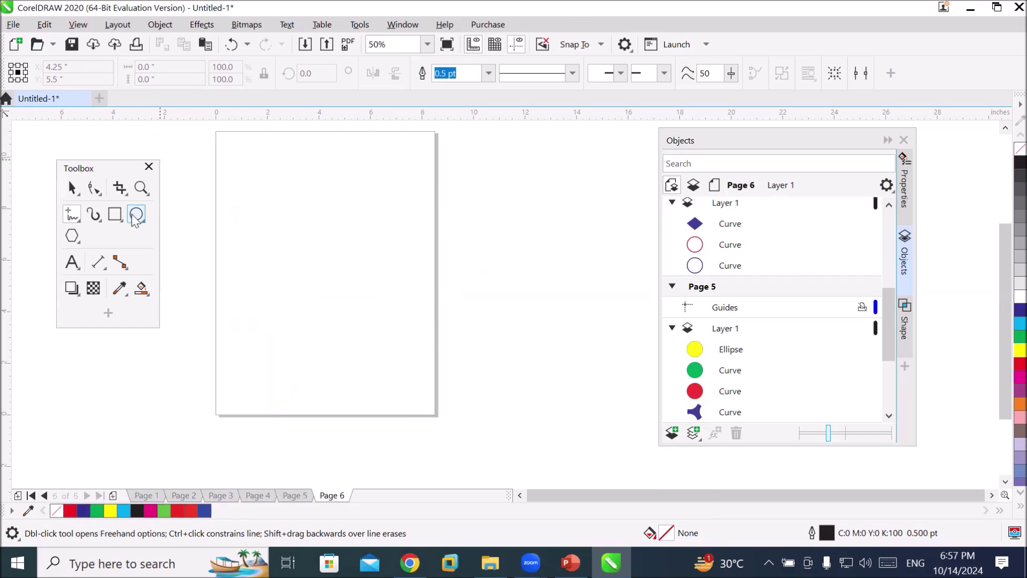
- Draw a connected M shape of straight Freehand segments filling the page, about 8.54 by 10.9 inches, starting at the page's bottom-right corner
left_click(77, 219)
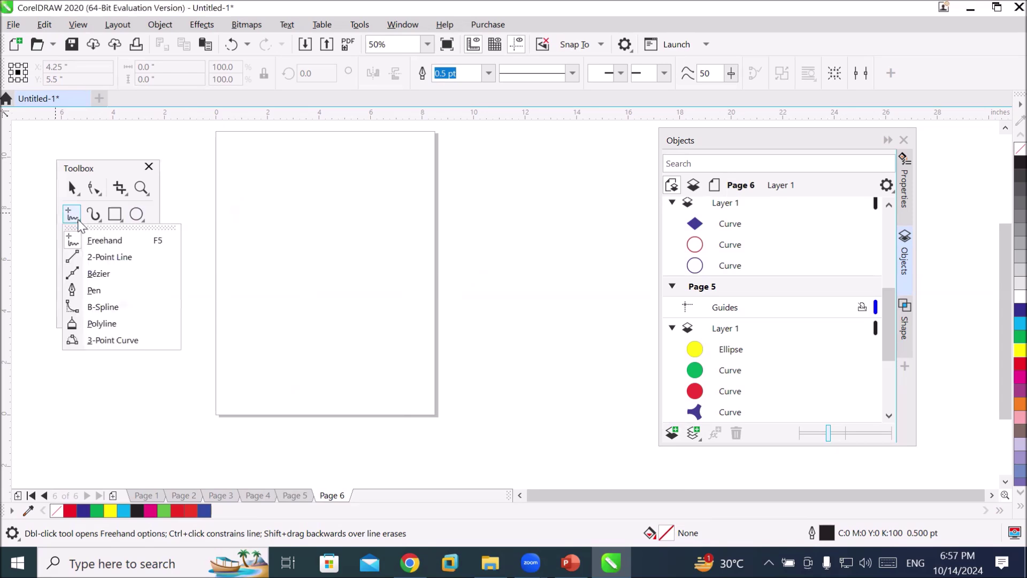
left_click(110, 242)
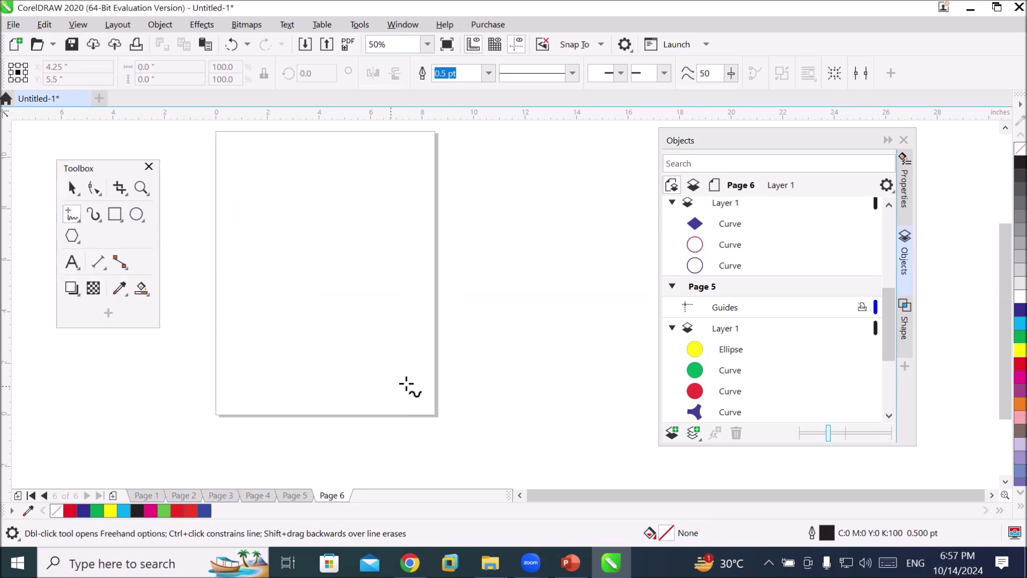
left_click(436, 413)
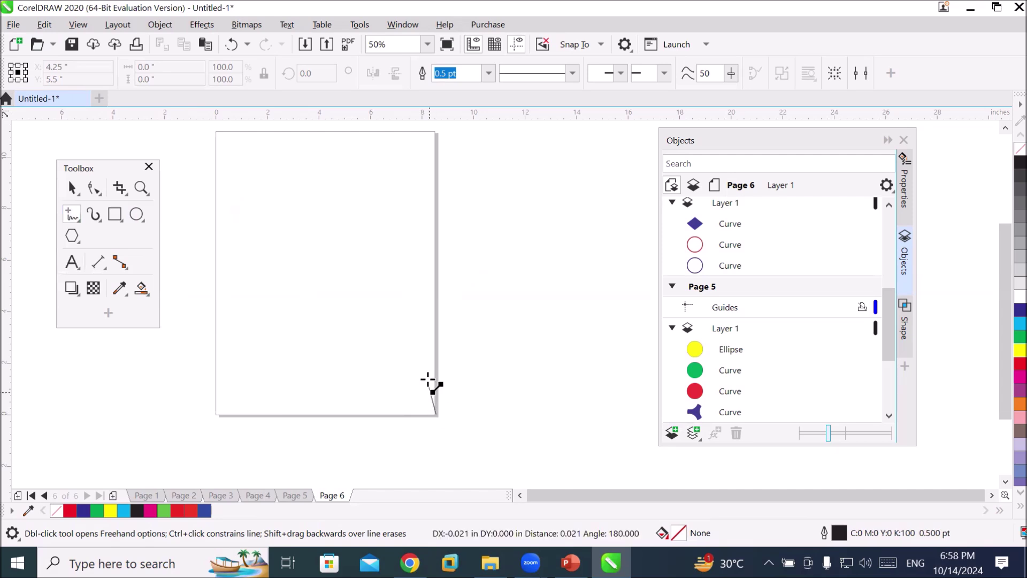
left_click(435, 134)
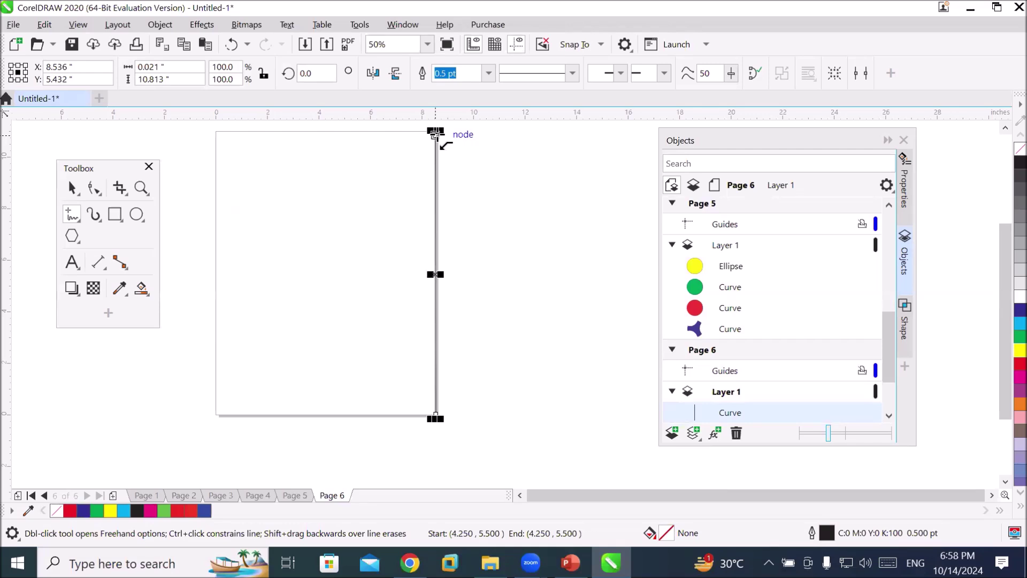
left_click(306, 414)
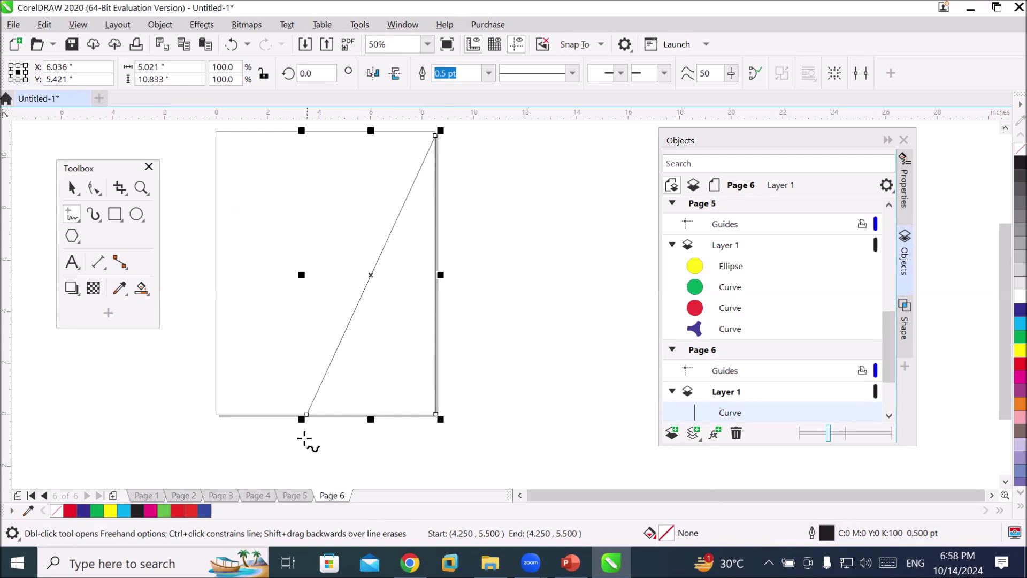
left_click(306, 414)
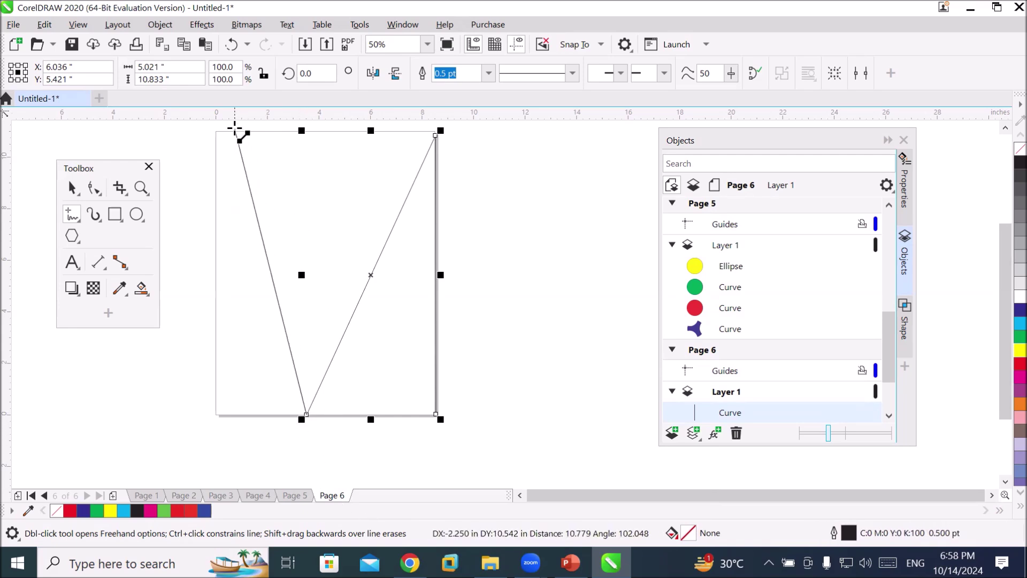
left_click(216, 133)
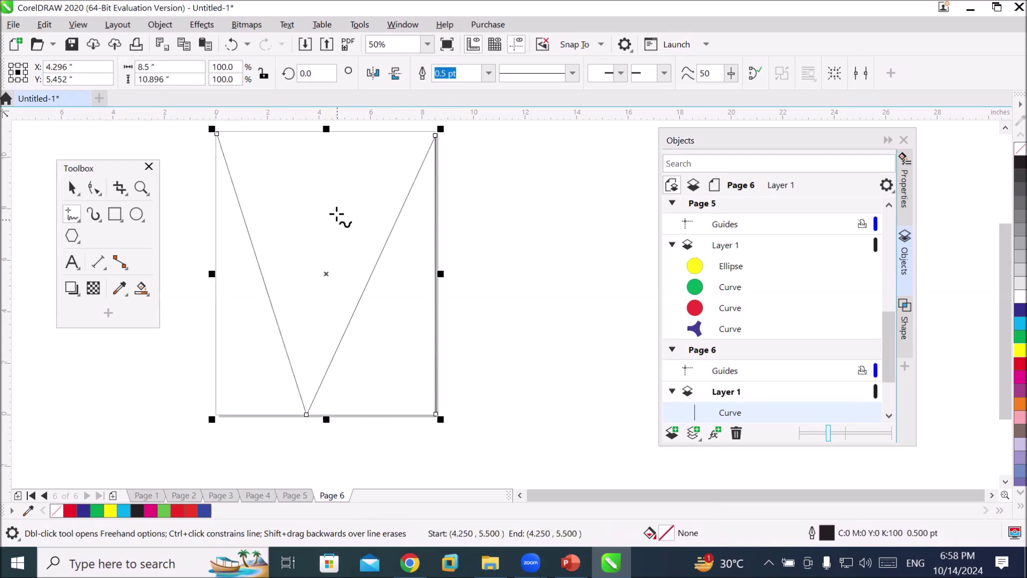
left_click(216, 133)
left_click(215, 413)
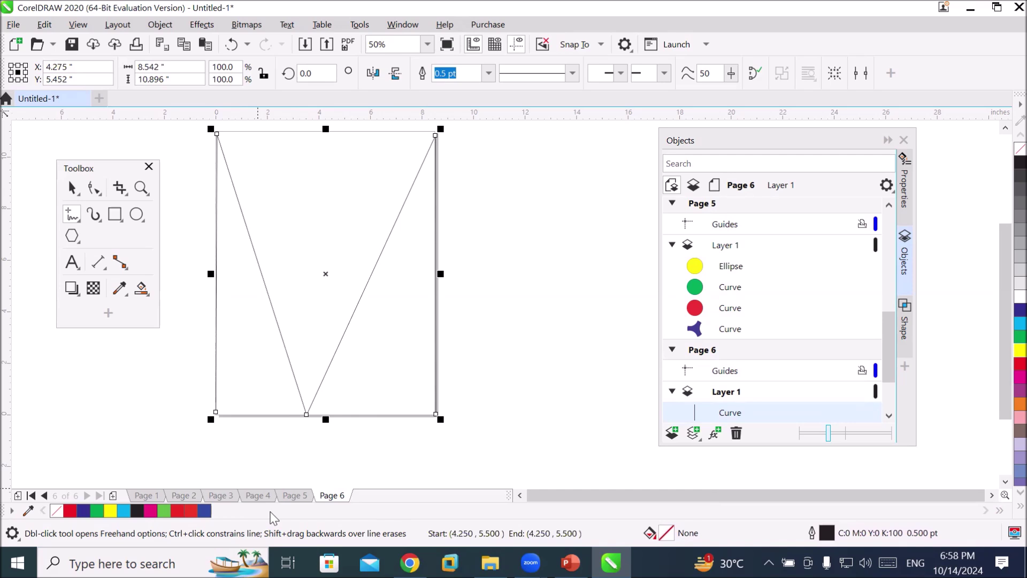
- Set the M-shaped curve's outline width to 12 pt and give its end an open arrowhead
left_click(488, 73)
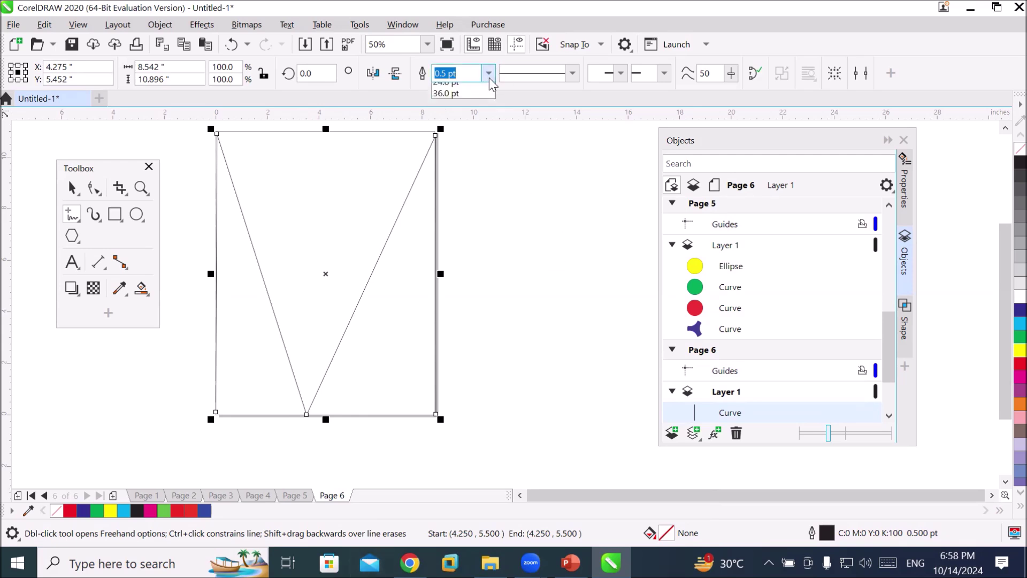
left_click(488, 209)
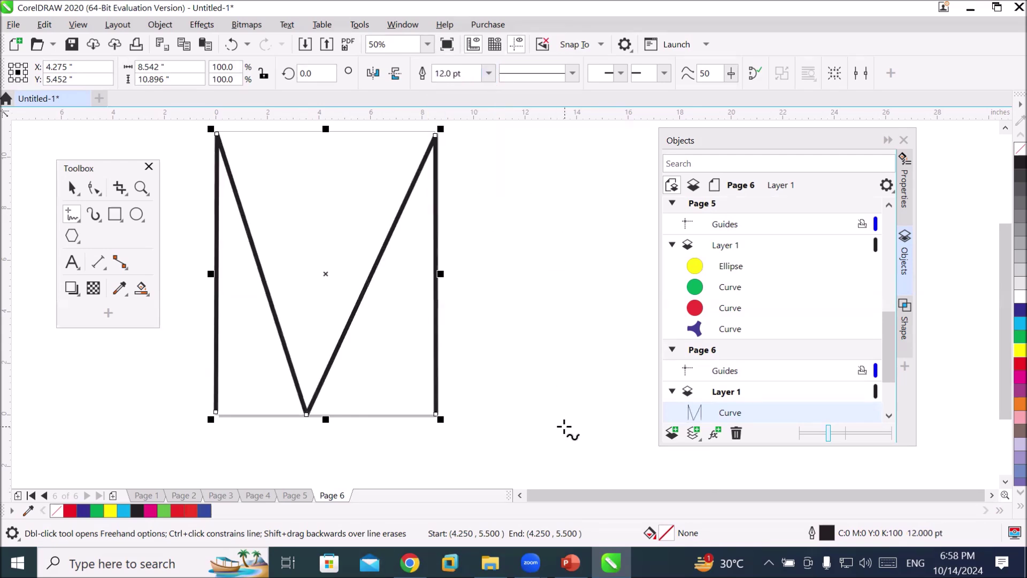
left_click(664, 73)
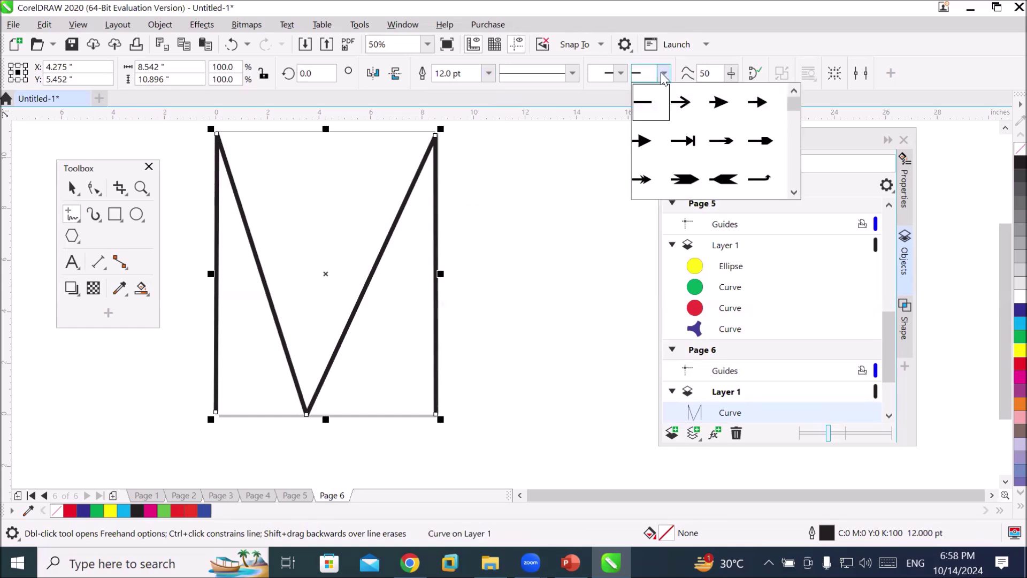
left_click(677, 105)
- Apply the X-shaped arrowhead to the start of the M-shaped curve
left_click(621, 74)
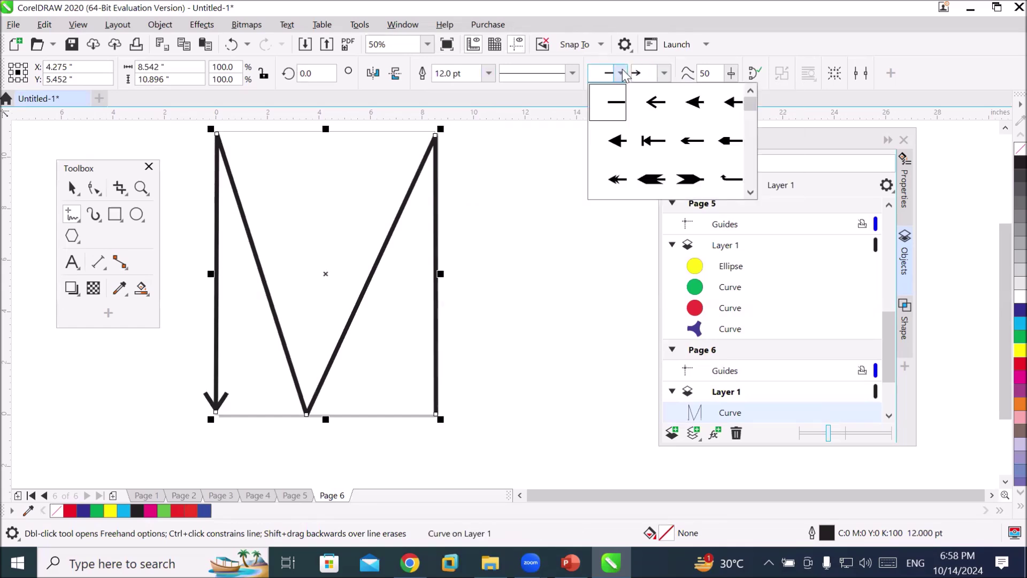
scroll(749, 170, "down", 8)
scroll(751, 174, "down", 2)
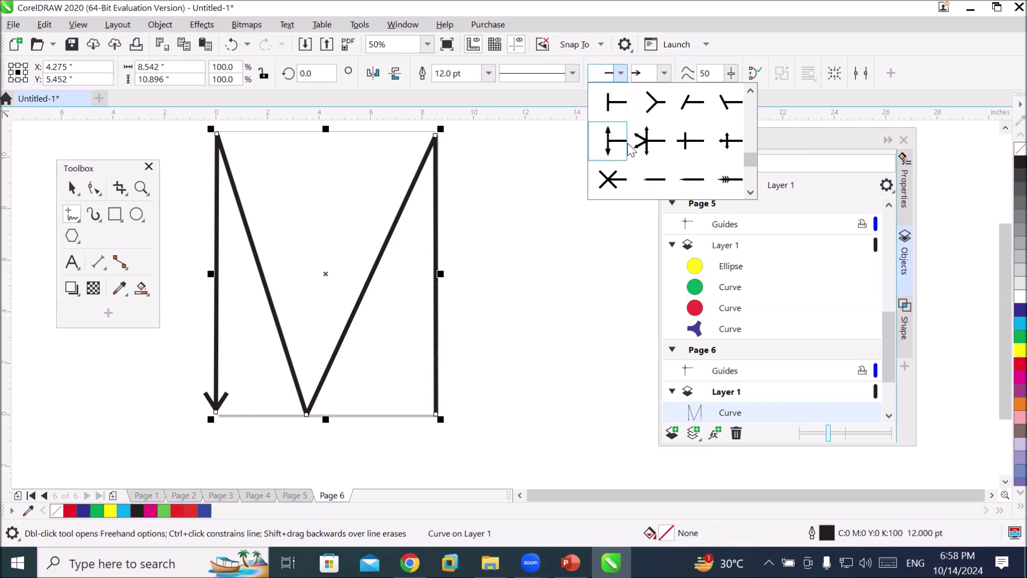
left_click(608, 178)
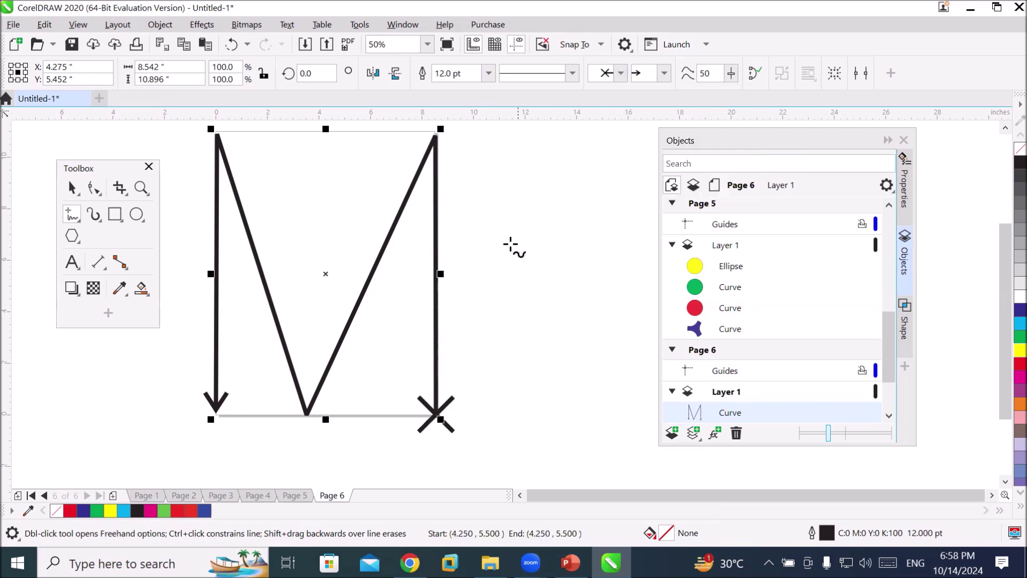
- Delete the M-shaped curve from Page 6
scroll(458, 254, "down", 2)
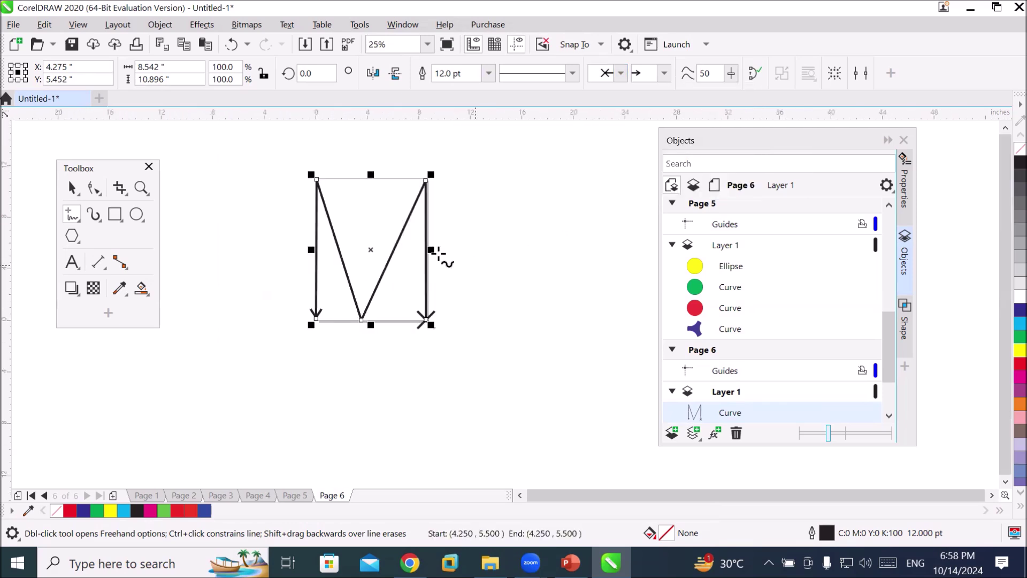
left_click(72, 188)
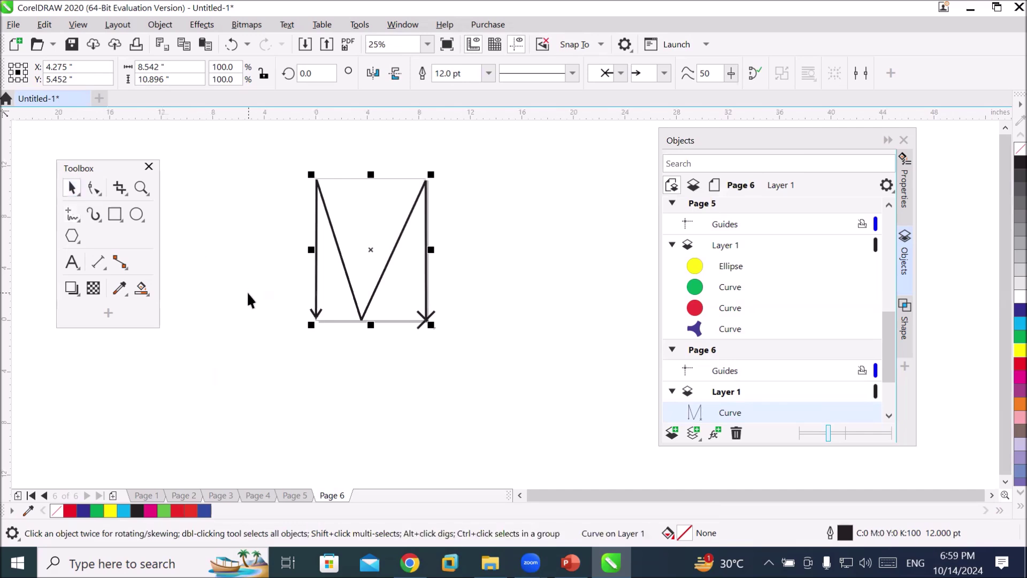
key("Delete")
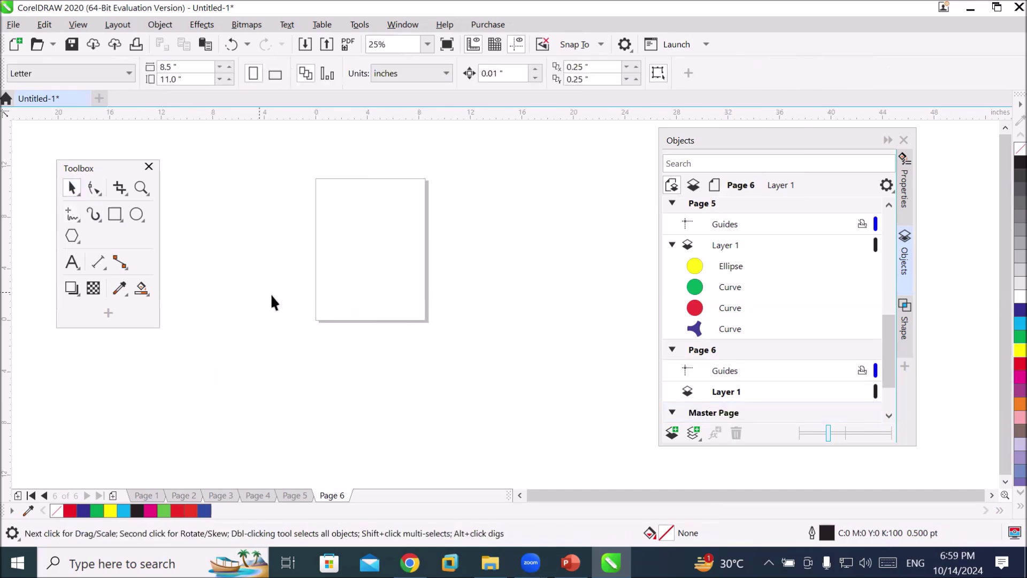
- Draw a wavy Freehand diagonal from the page's top-left to bottom-right corner, about 8.42 by 10.94 inches, with an 8 pt outline
scroll(294, 238, "up", 1)
scroll(294, 238, "down", 1)
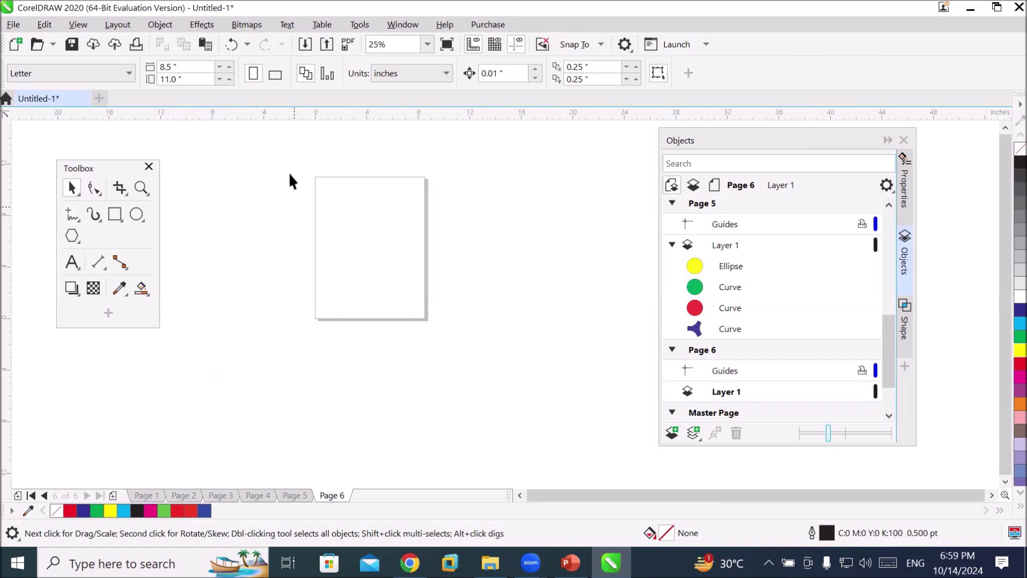
scroll(289, 170, "up", 1)
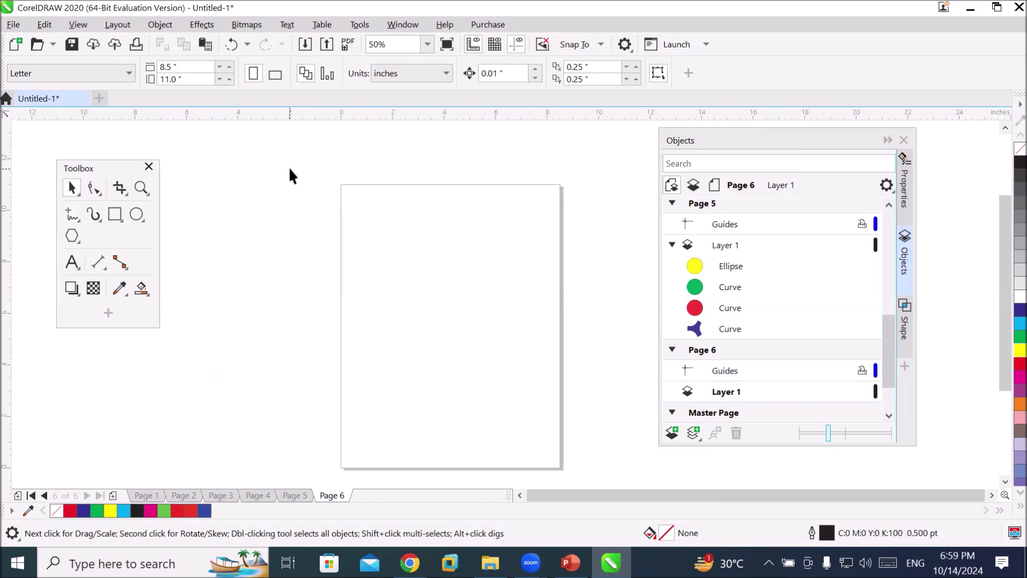
left_click(74, 219)
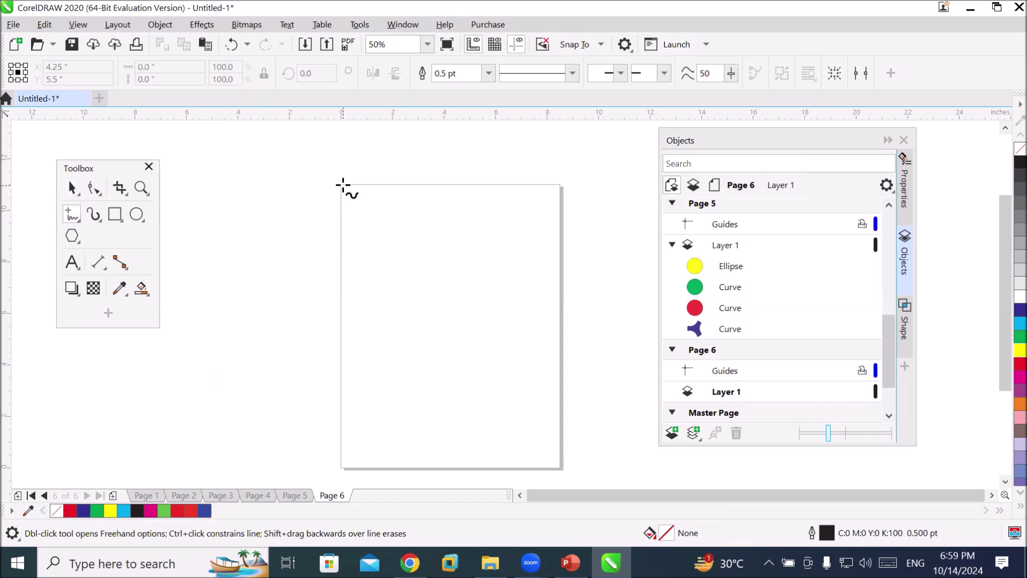
mouse_move(343, 185)
left_mouse_down()
mouse_move(420, 306)
mouse_move(438, 313)
mouse_move(447, 345)
mouse_move(469, 358)
mouse_move(485, 392)
mouse_move(503, 398)
mouse_move(560, 467)
left_mouse_up()
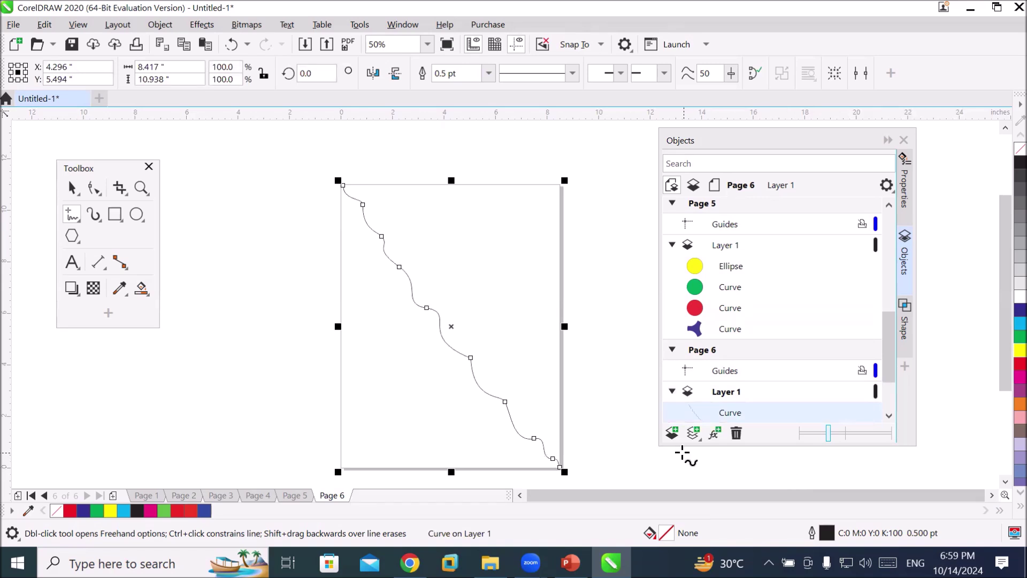
left_click(488, 73)
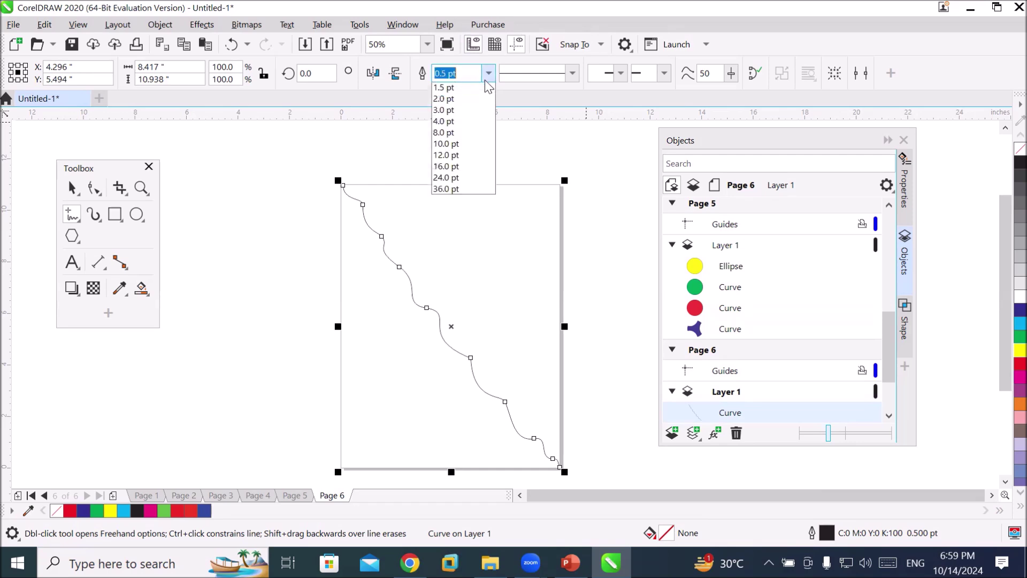
left_click(451, 184)
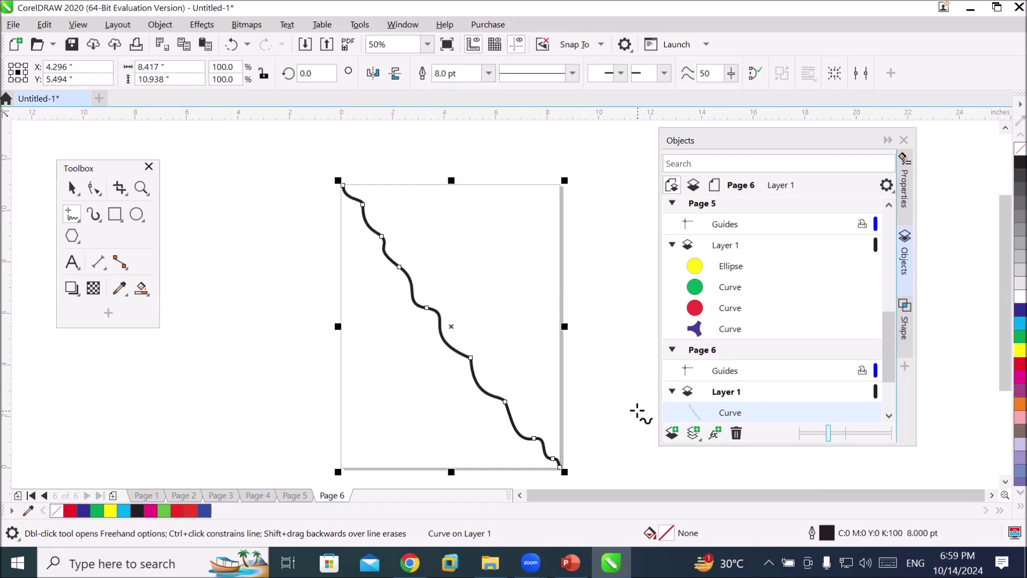
- Close the wavy curve with straight segments along the page's bottom and left edges, and fill it with blue (C:100 M:100 Y:0 K:0)
left_click(1005, 483)
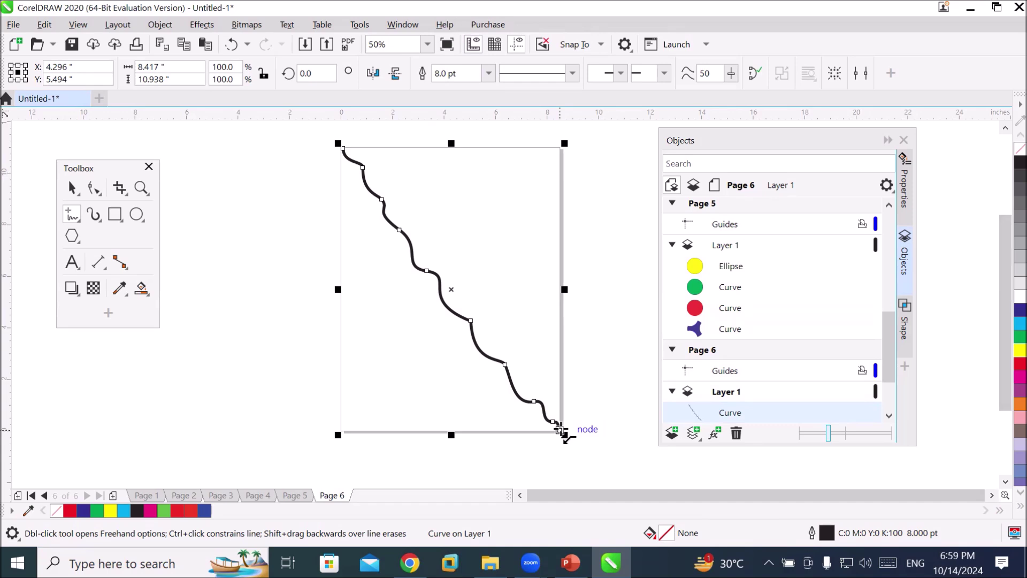
left_click(558, 430)
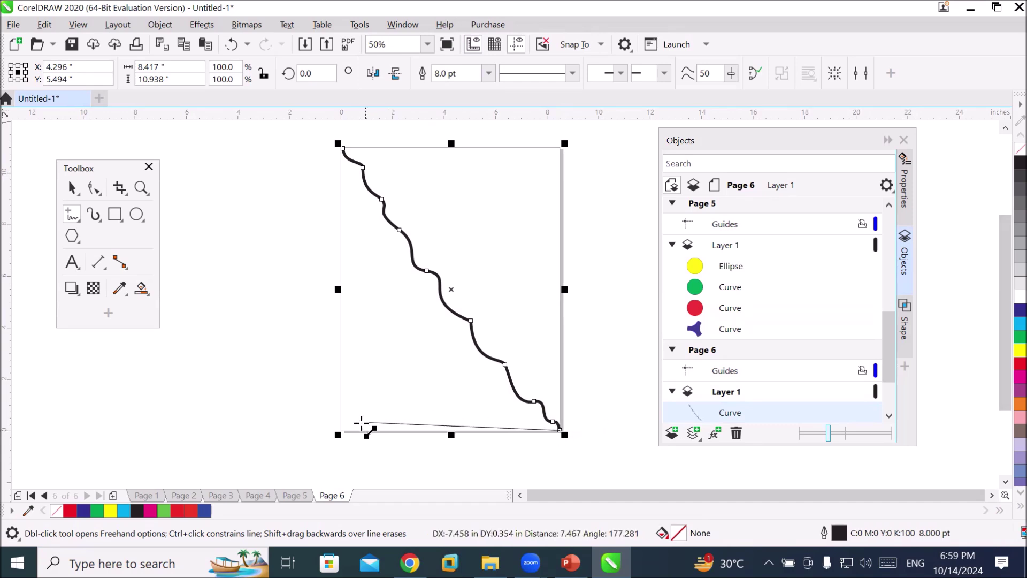
left_click(340, 430)
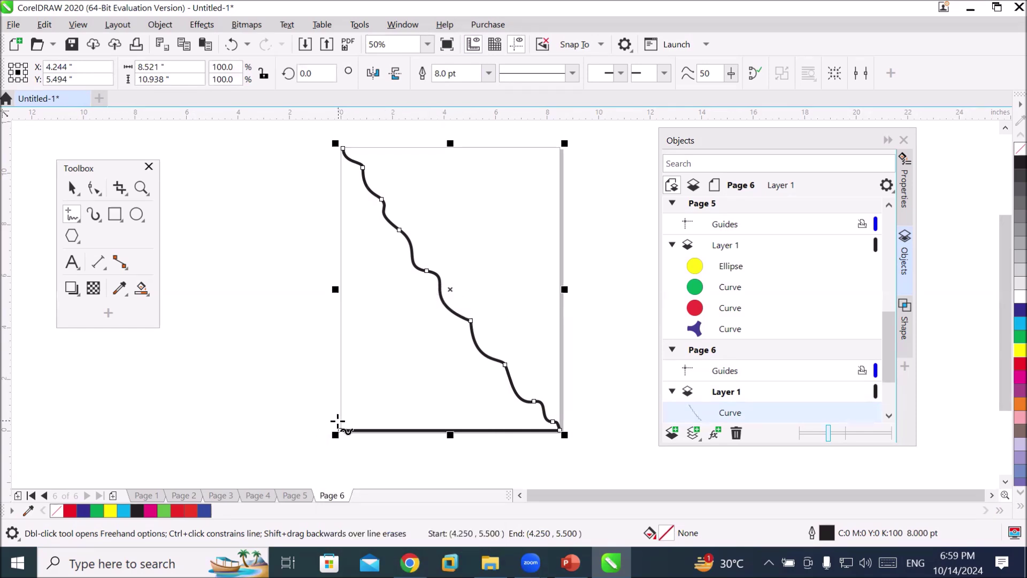
left_click(340, 430)
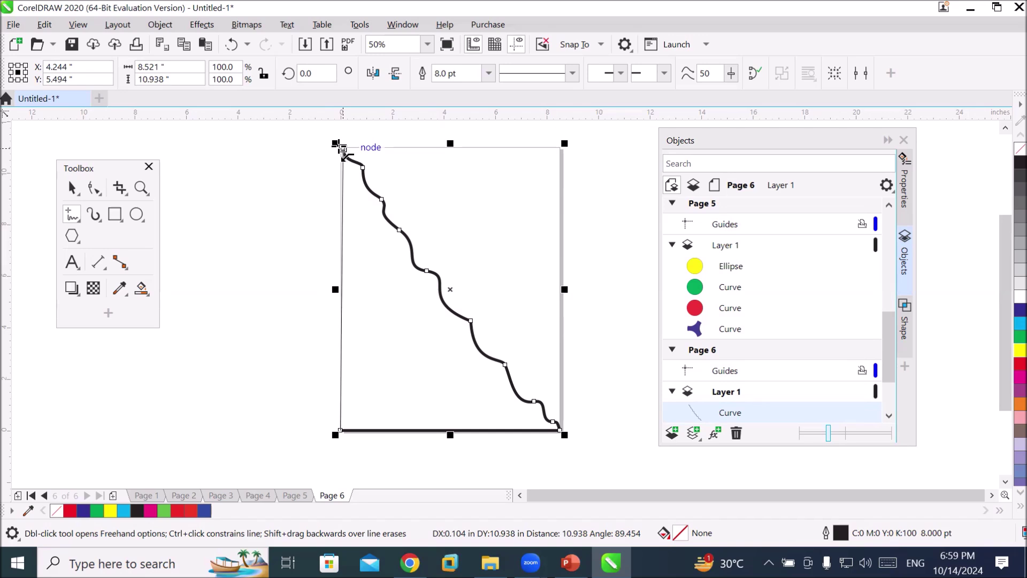
left_click(343, 149)
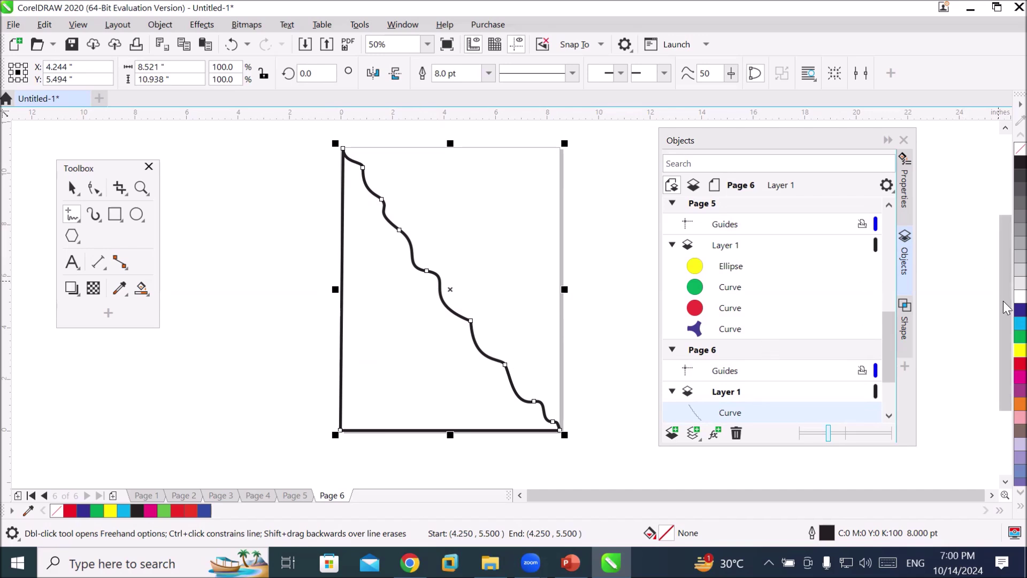
left_click(1020, 310)
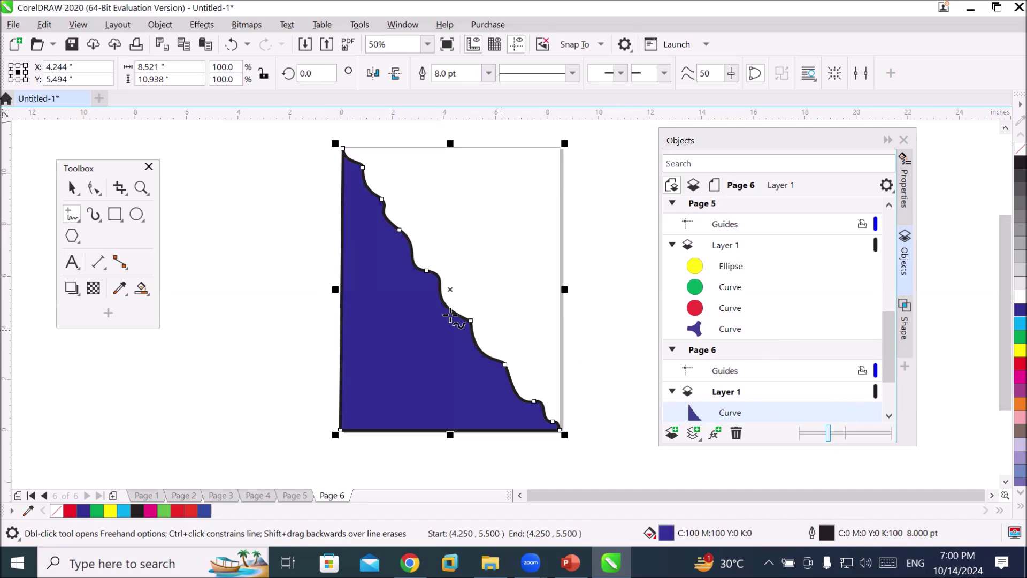
- Move the blue wavy shape off Page 6 to the empty area beside its left edge
left_click(73, 190)
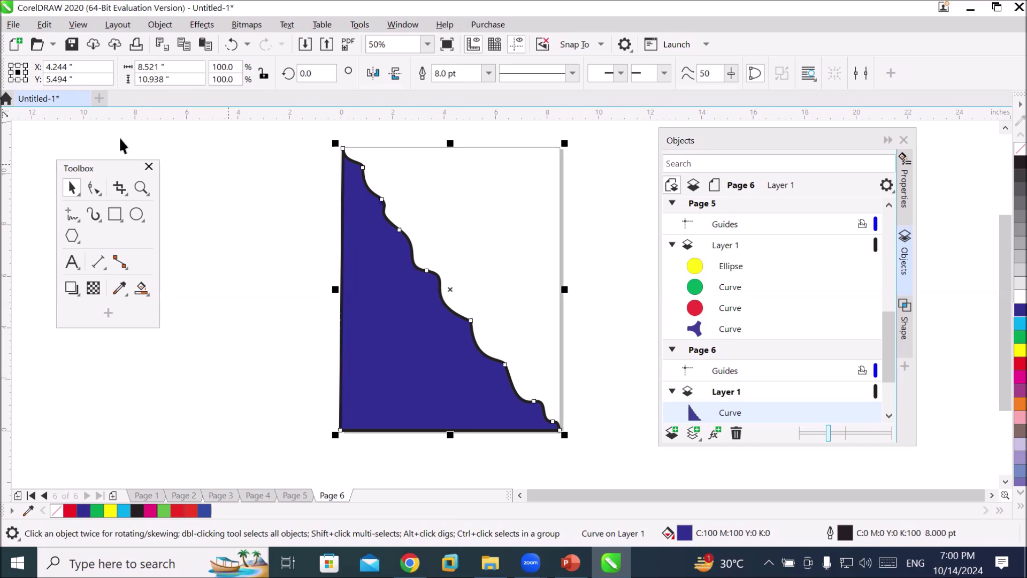
left_click_drag(373, 329, 143, 323)
left_click_drag(350, 320, 110, 332)
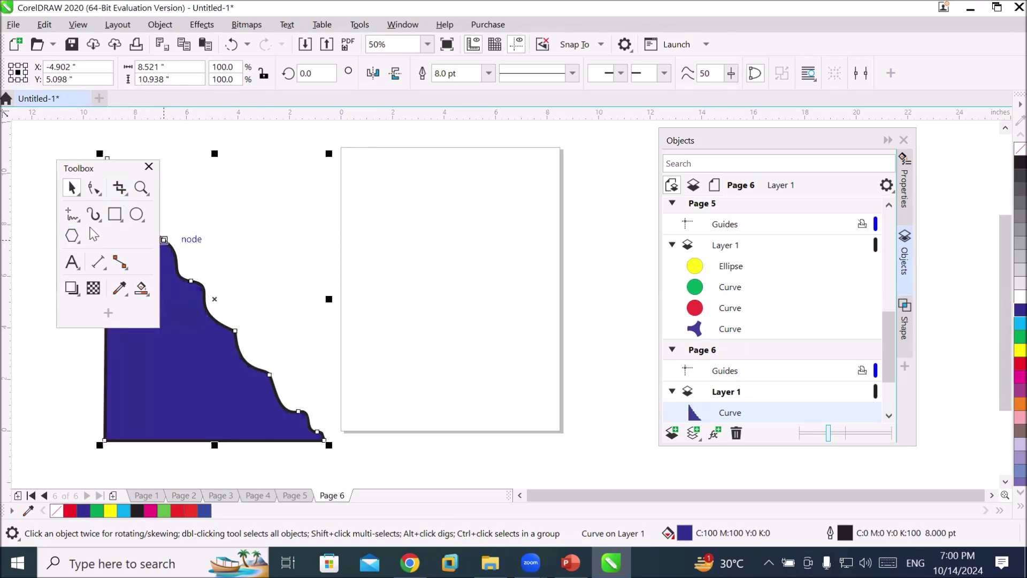
- Draw a Freehand line across the page's lower part, alternating wavy and straight segments, about 8.56 by 1.67 inches
left_click(72, 217)
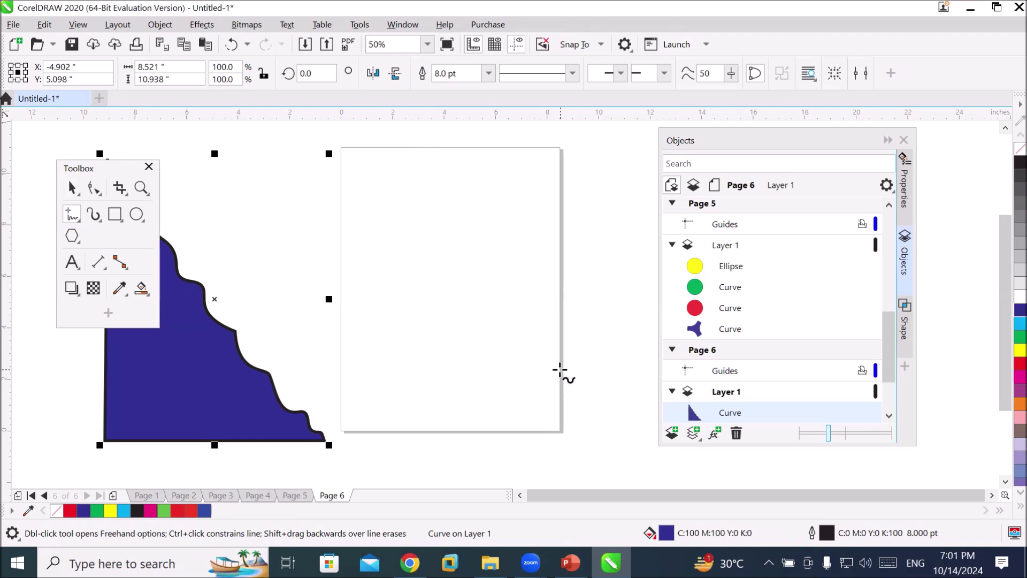
left_click_drag(560, 369, 493, 360)
left_click(493, 359)
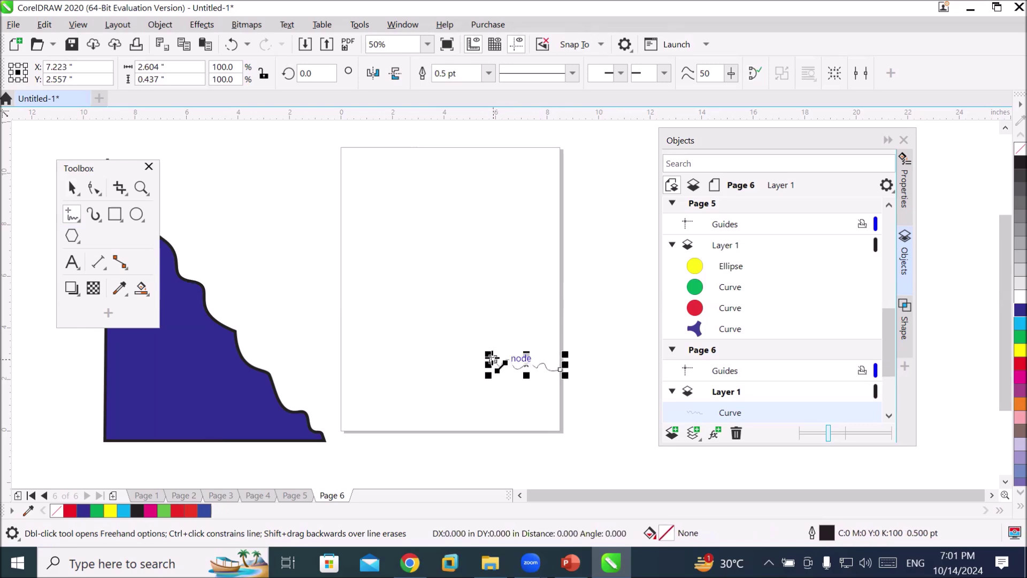
left_click(438, 335)
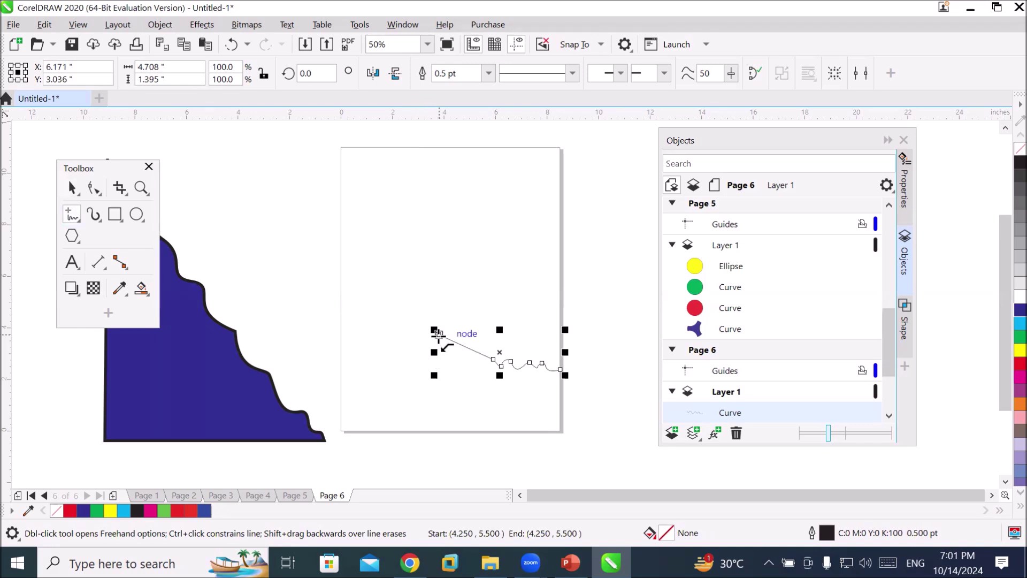
left_click_drag(436, 337, 385, 363)
left_click(385, 364)
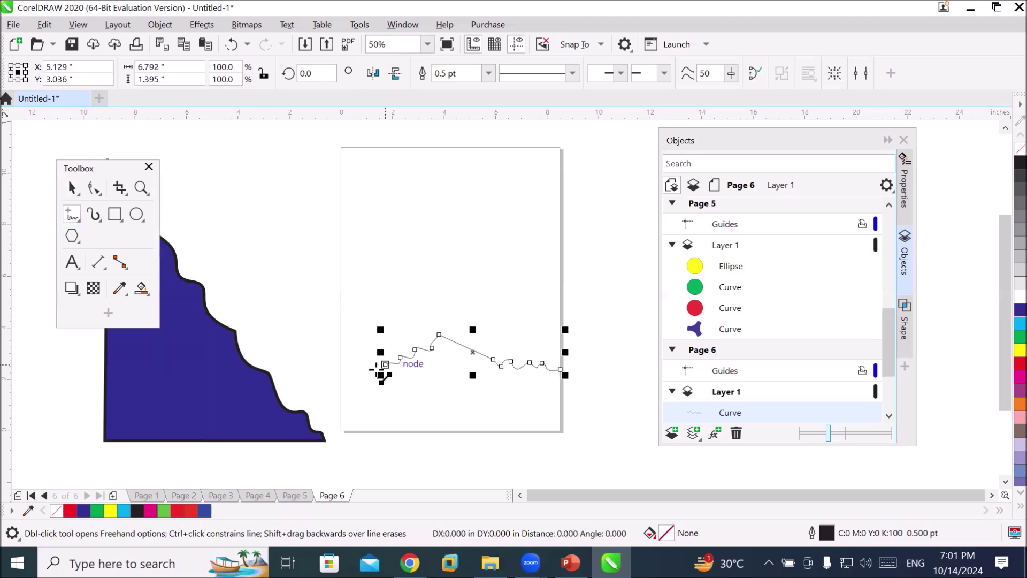
left_click(340, 377)
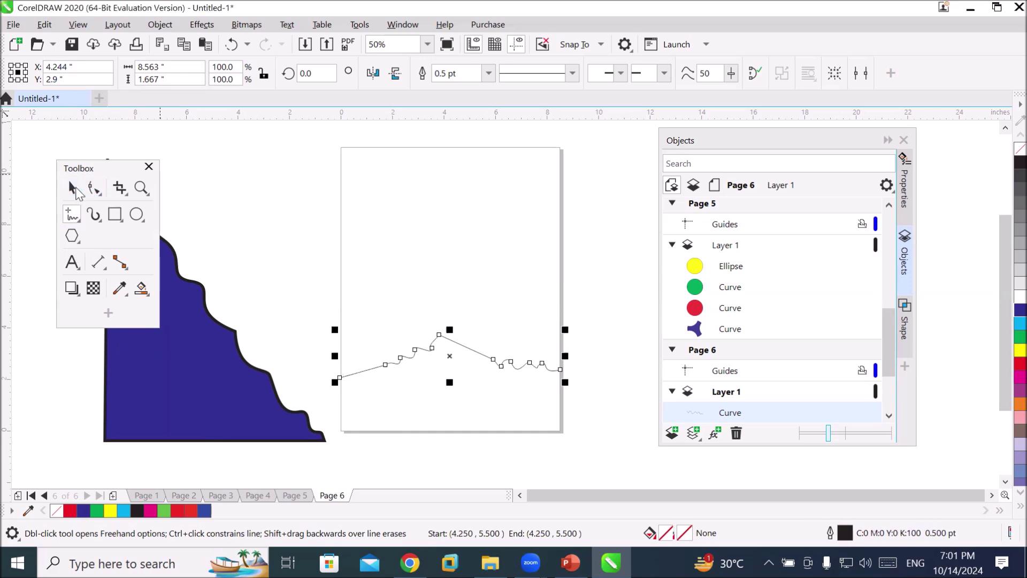
- Give the new line a 4 pt red outline (C:0 M:100 Y:100 K:0) and a green fill (C:100 M:0 Y:100 K:0)
left_click(74, 190)
left_click(489, 74)
left_click(460, 180)
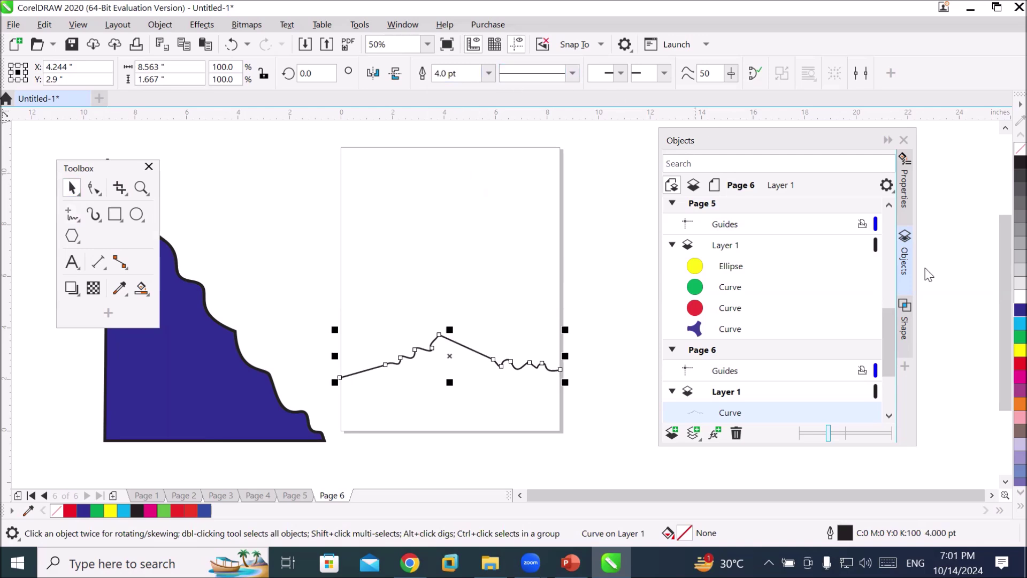
right_click(1020, 363)
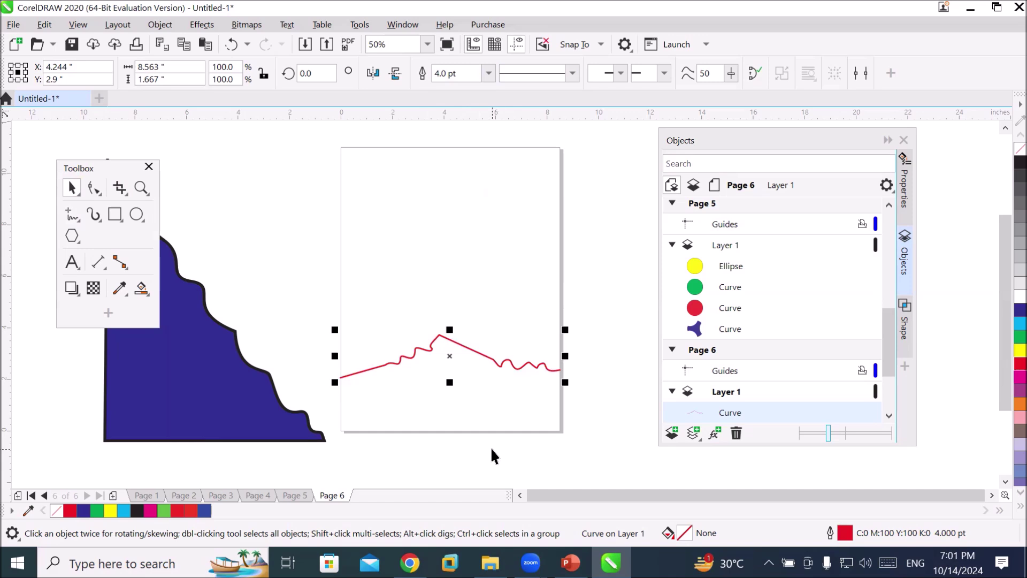
scroll(490, 447, "up", 1)
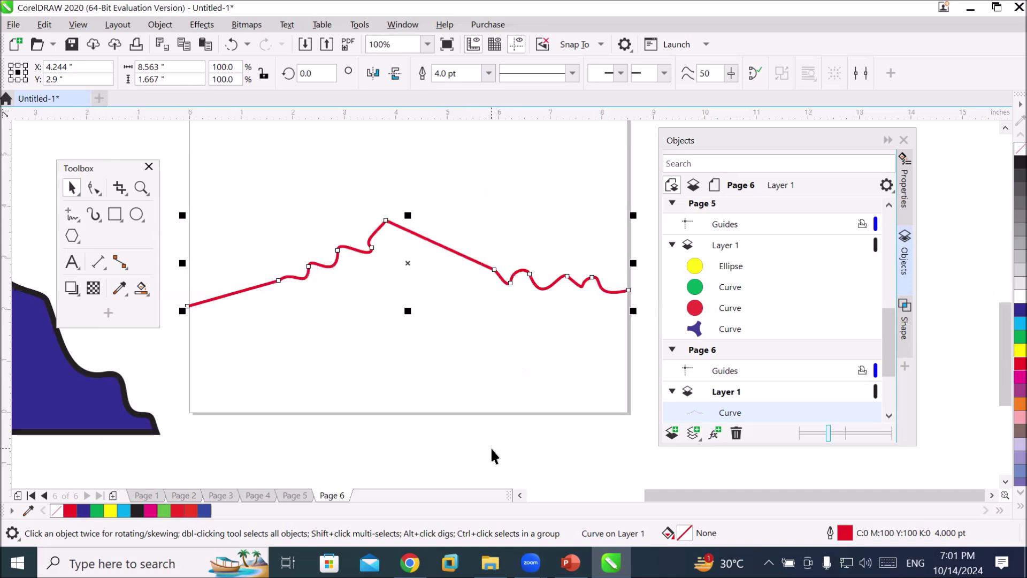
scroll(495, 445, "down", 1)
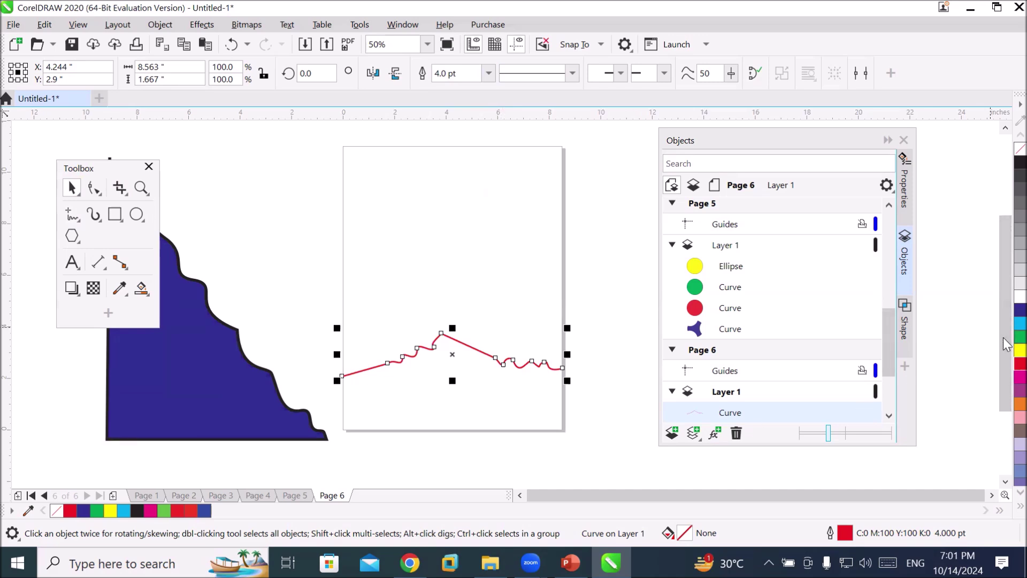
left_click(1020, 337)
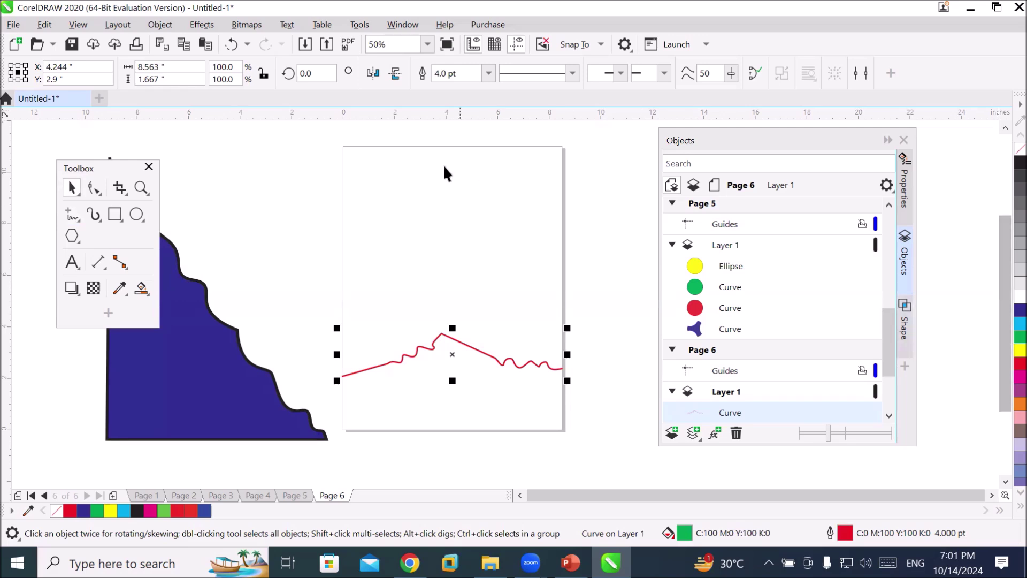
- Close the red curve with straight Freehand segments along the page's left, bottom and right edges
left_click(71, 215)
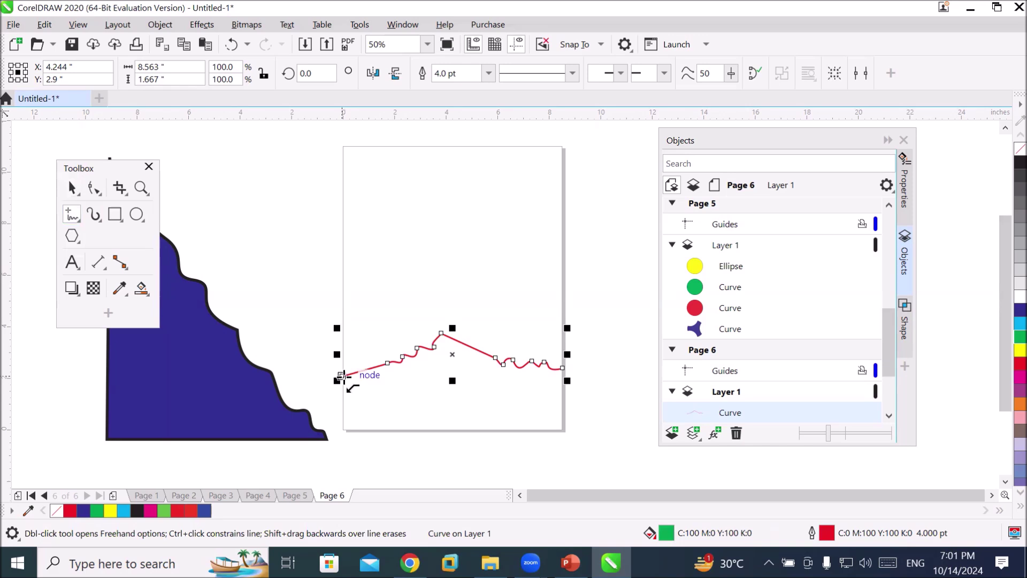
left_click(341, 376)
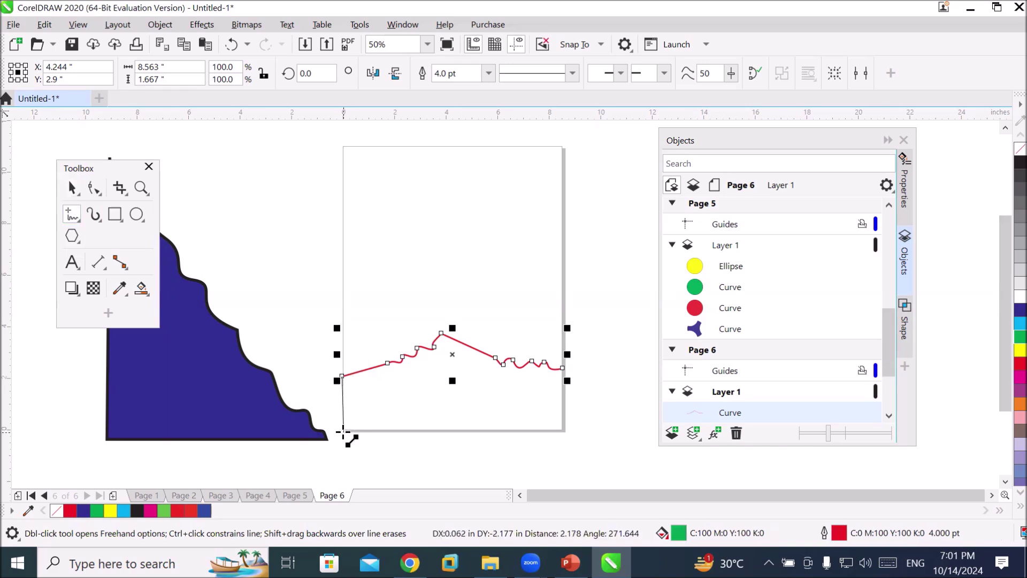
left_click(343, 431)
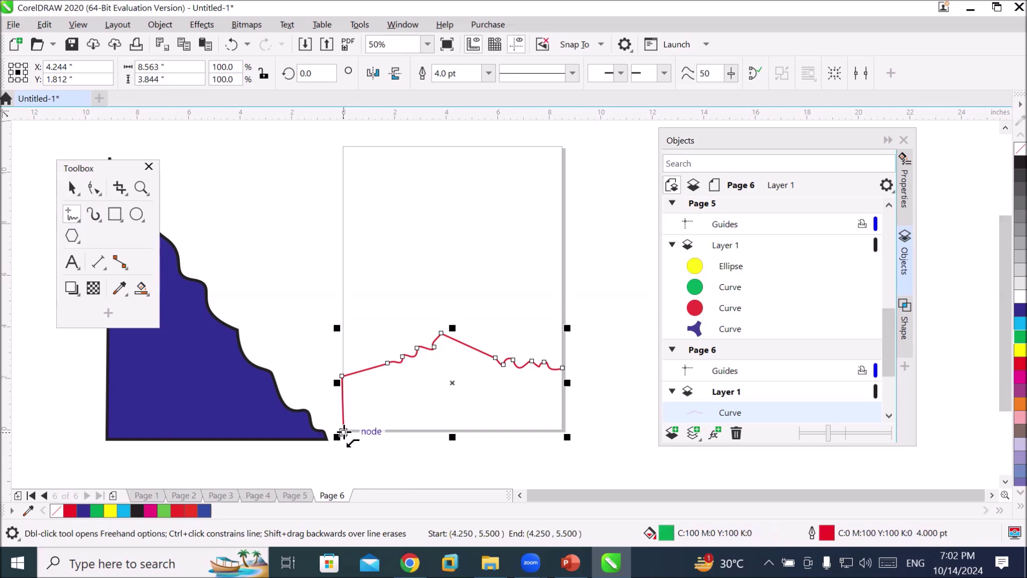
left_click(343, 430)
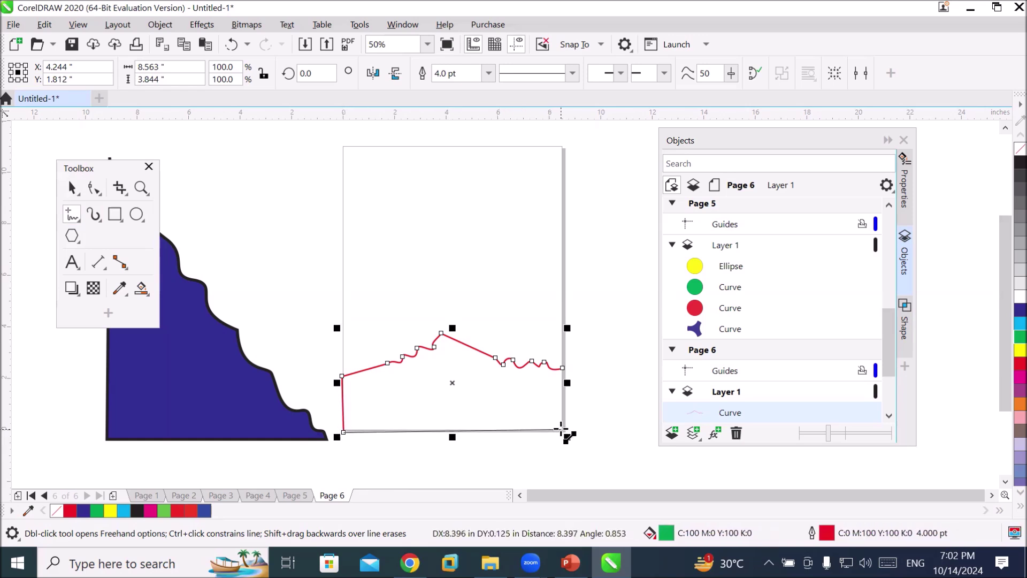
left_click(561, 429)
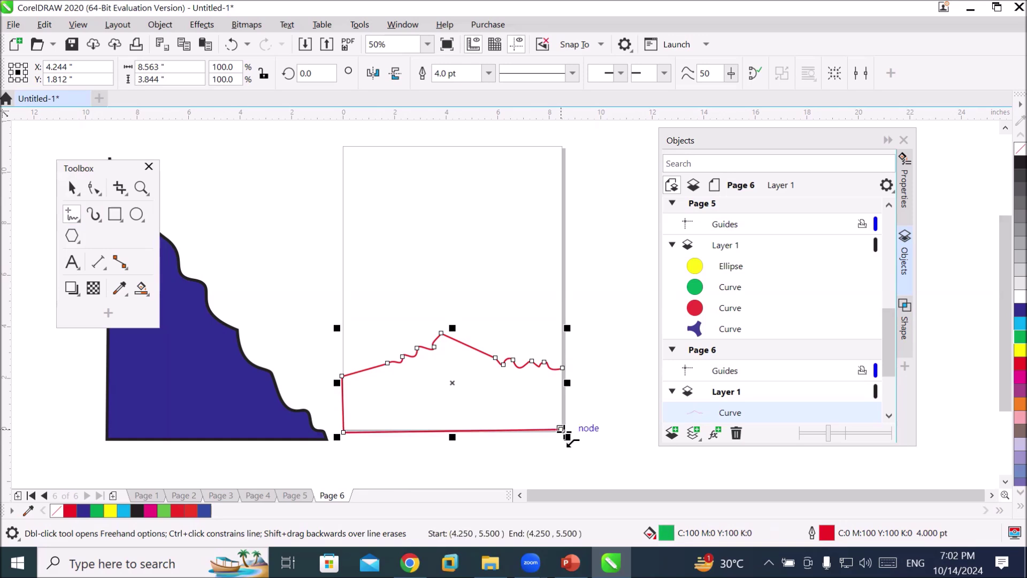
left_click(561, 428)
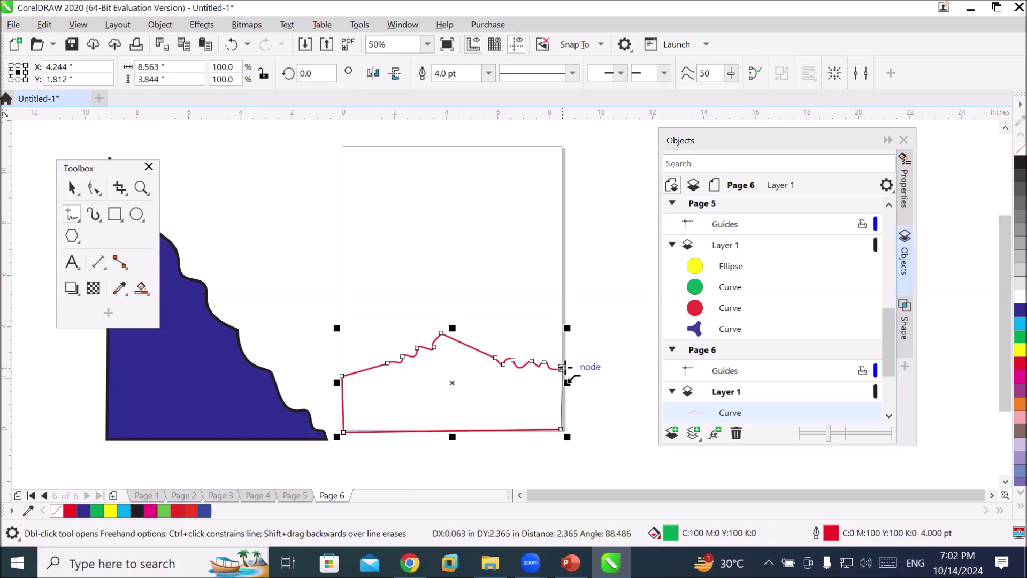
left_click(562, 368)
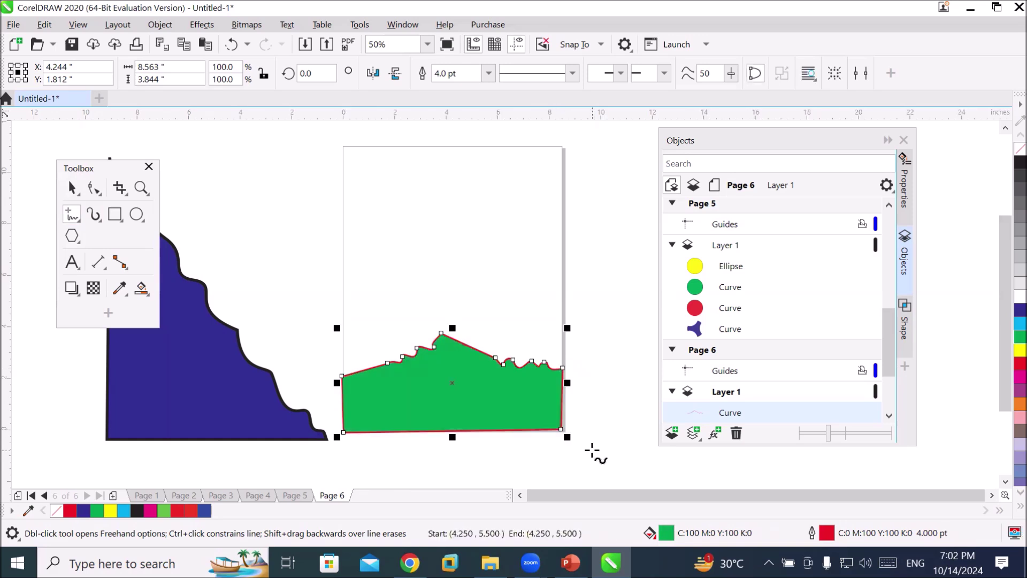
- Place a copy of the green shape at the top of the page, mirror it vertically and deselect it
left_click(72, 190)
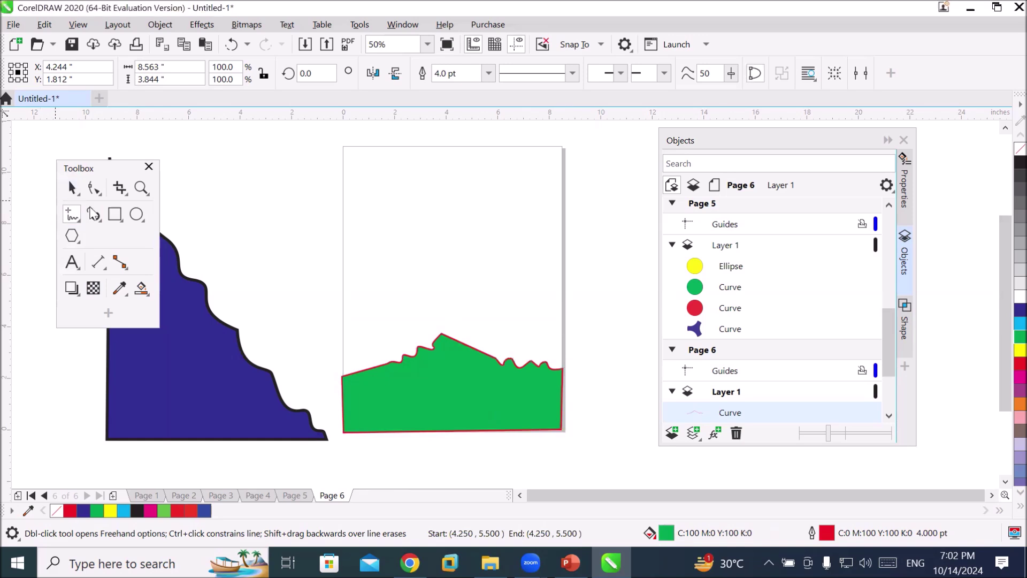
key("space")
left_click(539, 269)
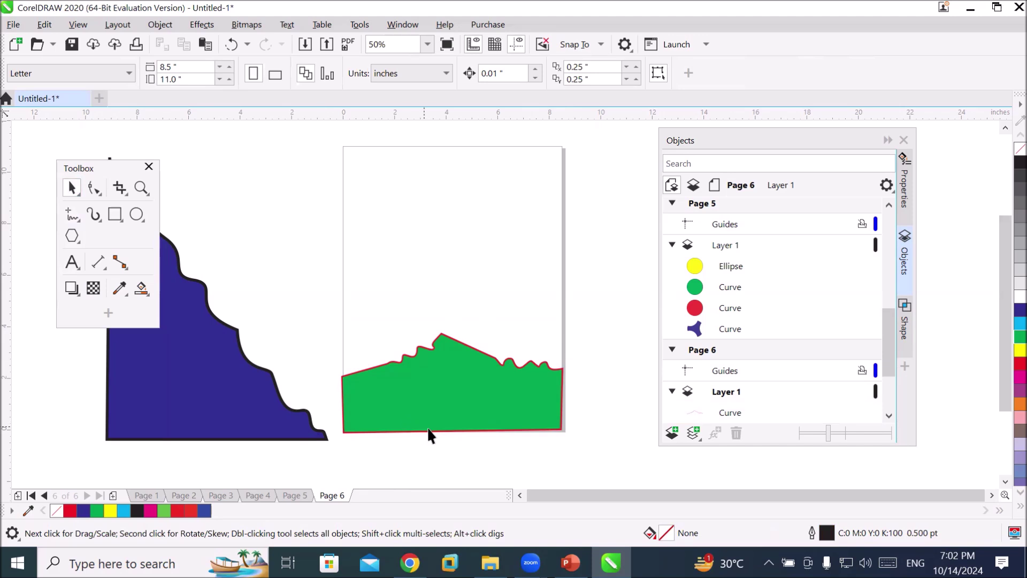
left_click_drag(437, 423, 437, 222)
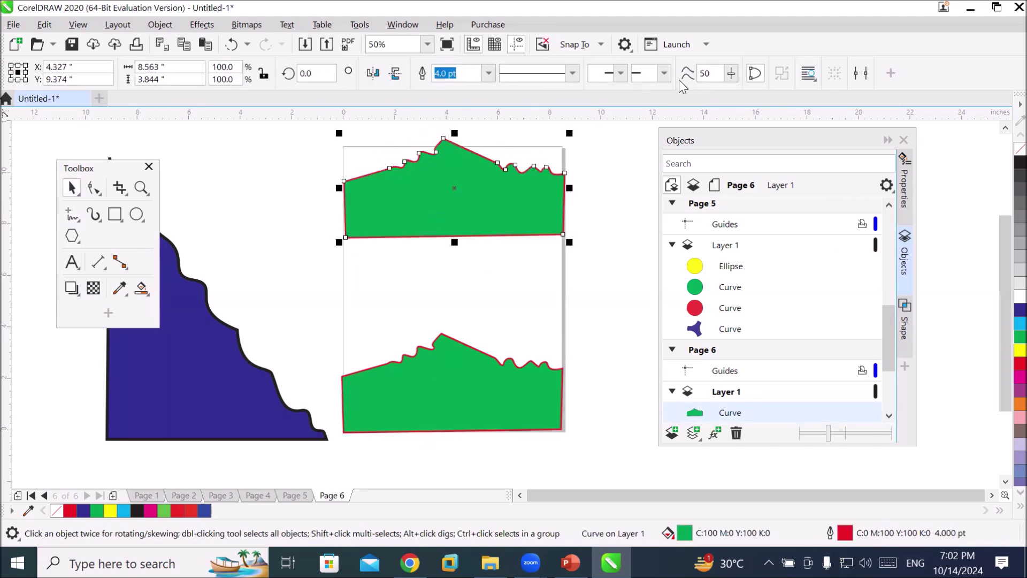
left_click(396, 76)
left_click(611, 307)
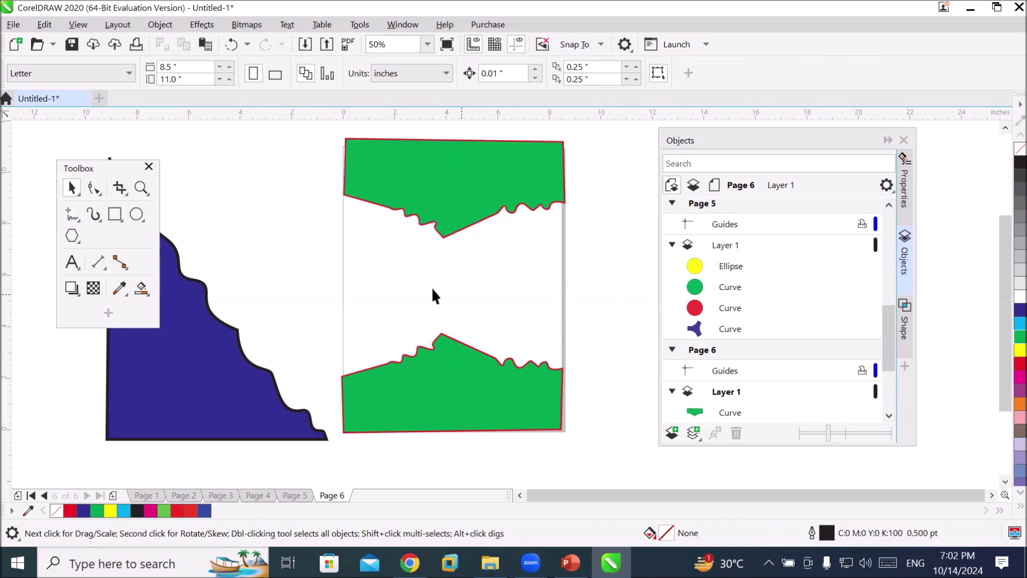
- Draw a paragraph text frame between the two green shapes, about 7.67 by 3.27 inches
key("F8")
left_click_drag(362, 240, 560, 324)
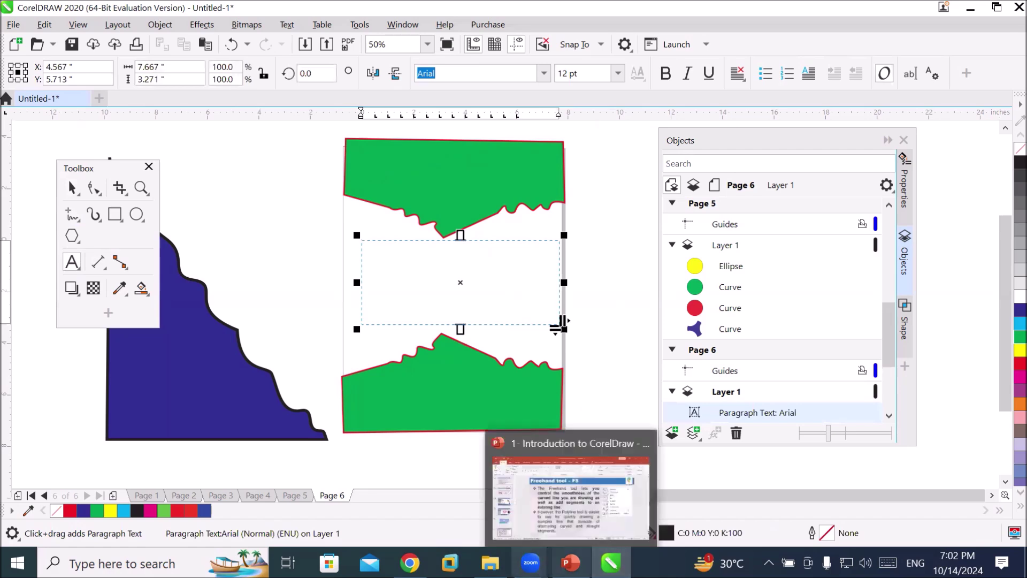
- Switch to Chrome, search Google for "women t20 world cup" and open the Wikipedia article on the ICC Women's T20 World Cup
left_click(410, 562)
left_click(310, 46)
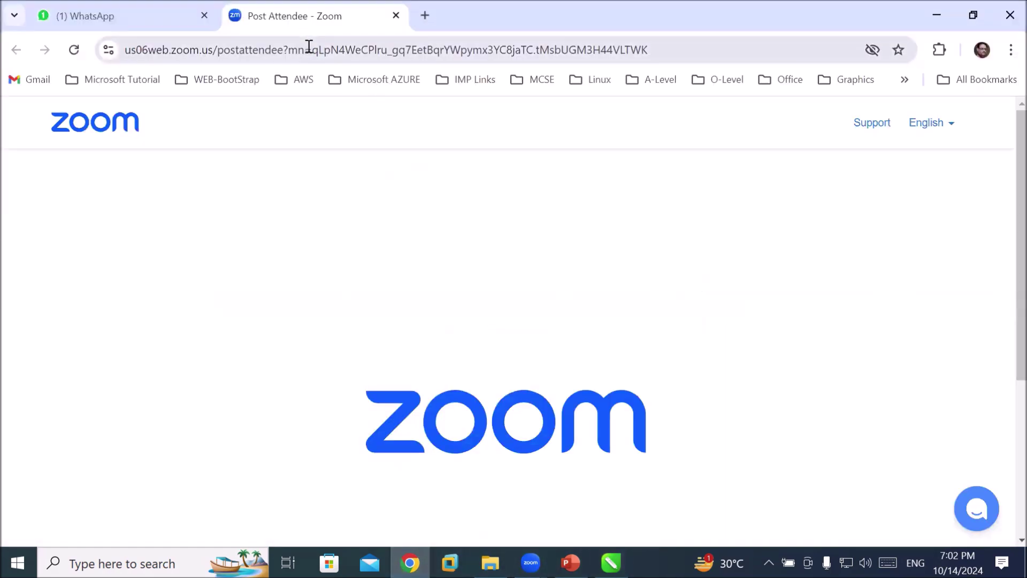
type("google.com")
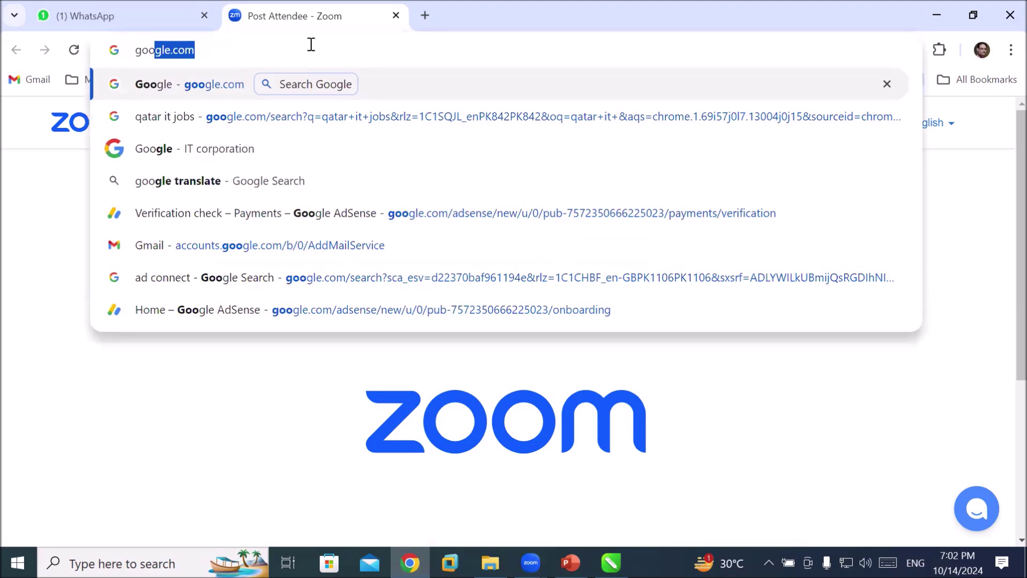
key("Return")
type("women")
key("Down")
key("Return")
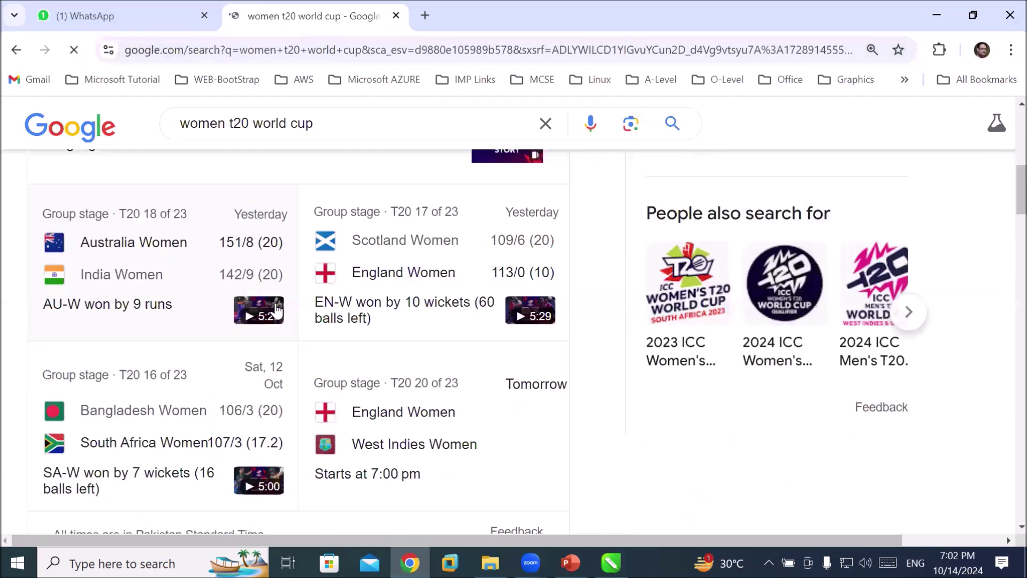
scroll(160, 321, "down", 10)
left_click(168, 417)
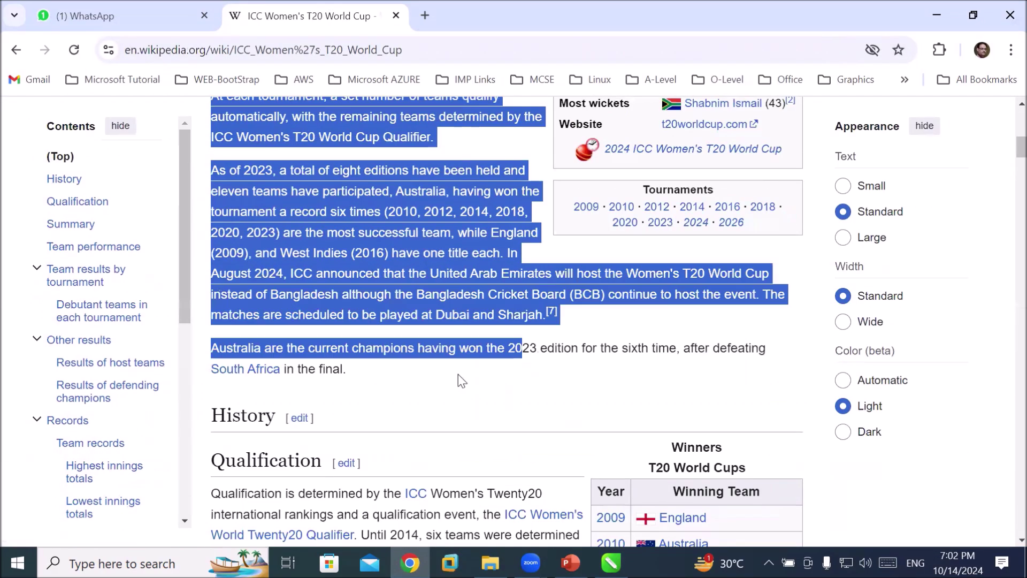
- Copy the article's introductory paragraphs into the text frame in CorelDRAW, and select the upper green shape
left_click_drag(458, 374, 546, 347)
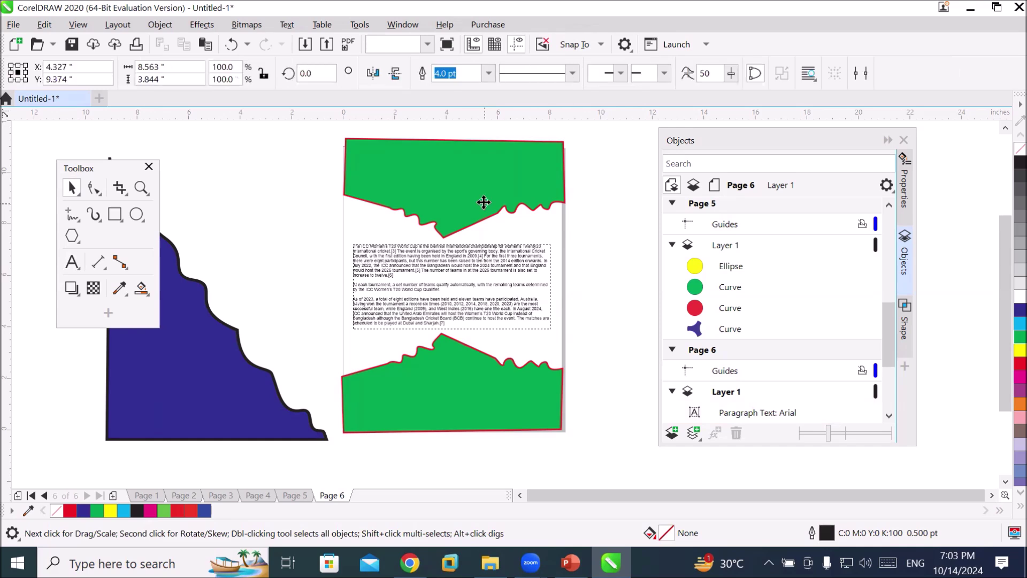
left_click(483, 202)
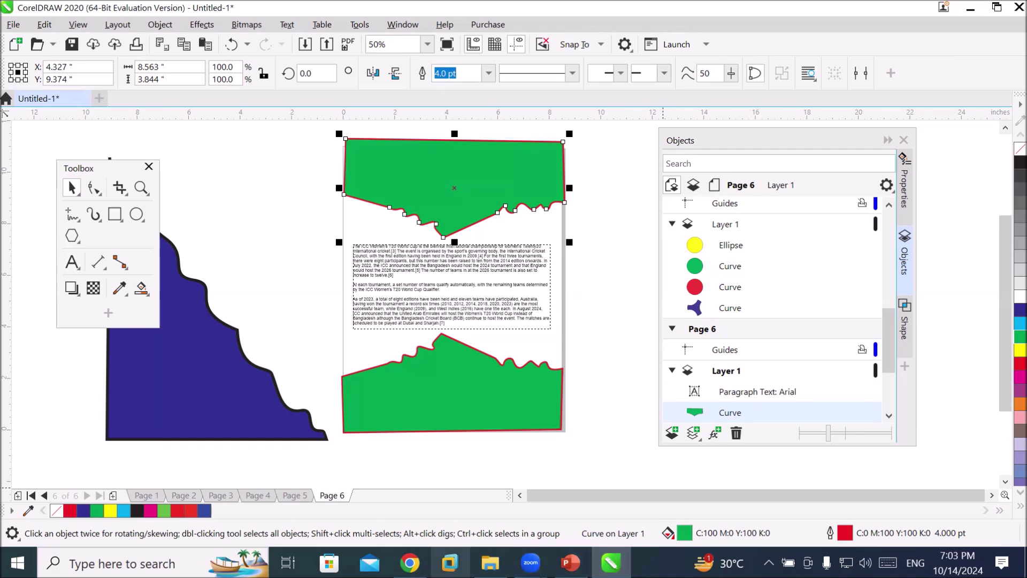
- Return to Chrome and open the ICC Women's T20 World Cup page on icc-cricket.com from the search results
left_click(411, 561)
scroll(390, 422, "up", 8)
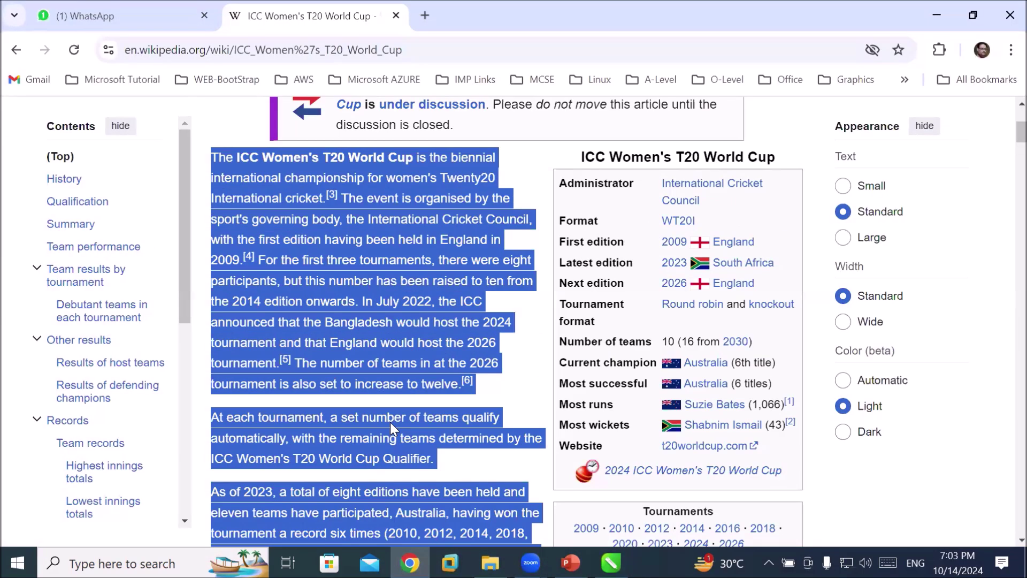
scroll(229, 202, "down", 5)
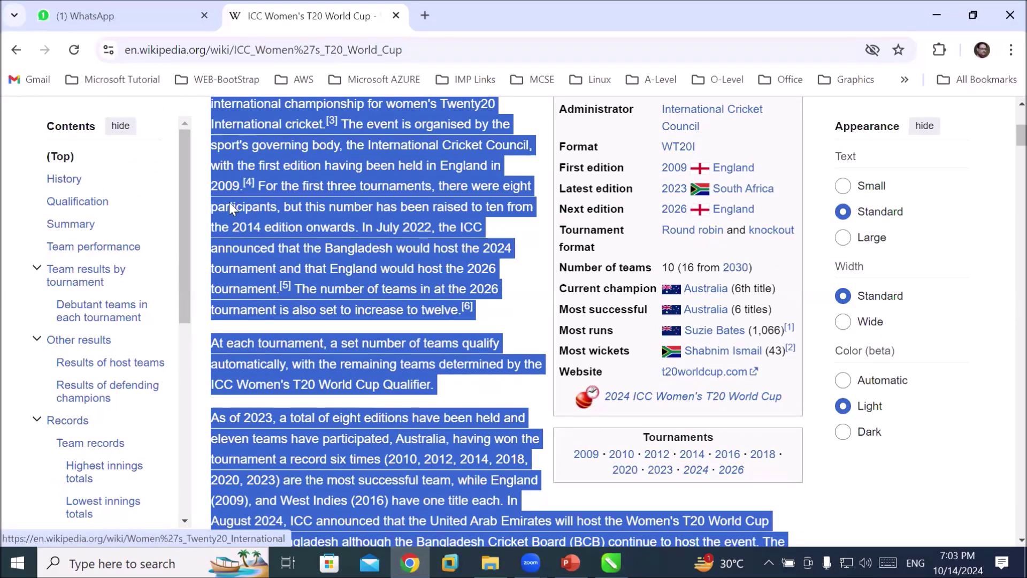
left_click(21, 51)
left_click(173, 278)
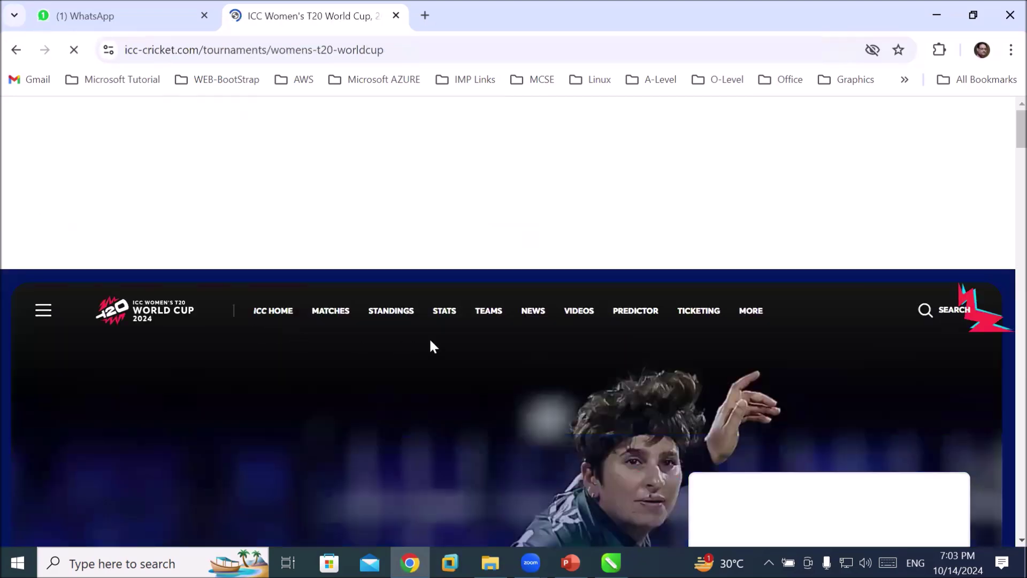
scroll(430, 341, "down", 5)
- Save a player picture from the ICC page to the Desktop as a file named w20
right_click(570, 272)
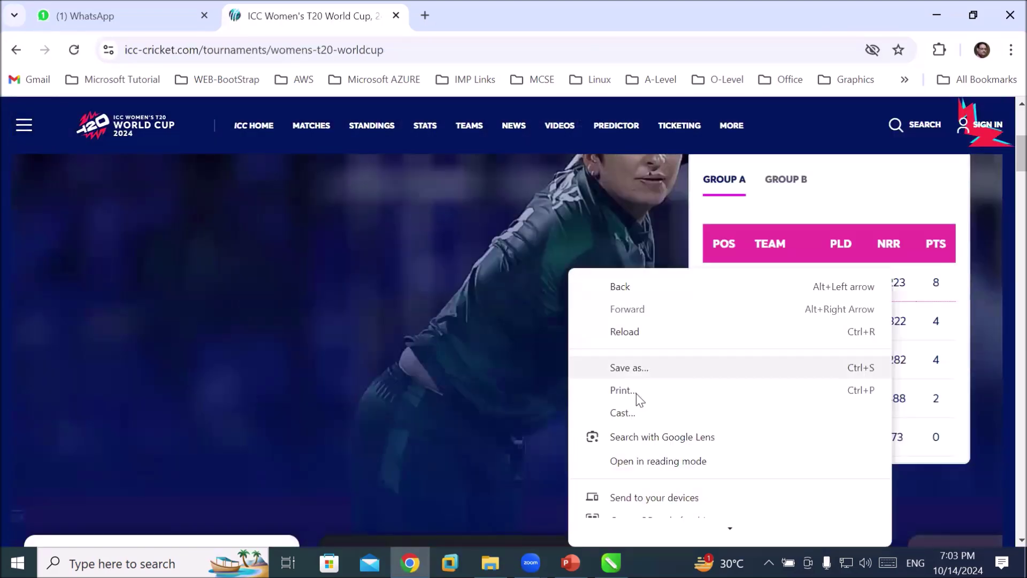
left_click(463, 249)
scroll(463, 249, "down", 6)
right_click(461, 245)
left_click(515, 446)
left_click(249, 230)
type("w20")
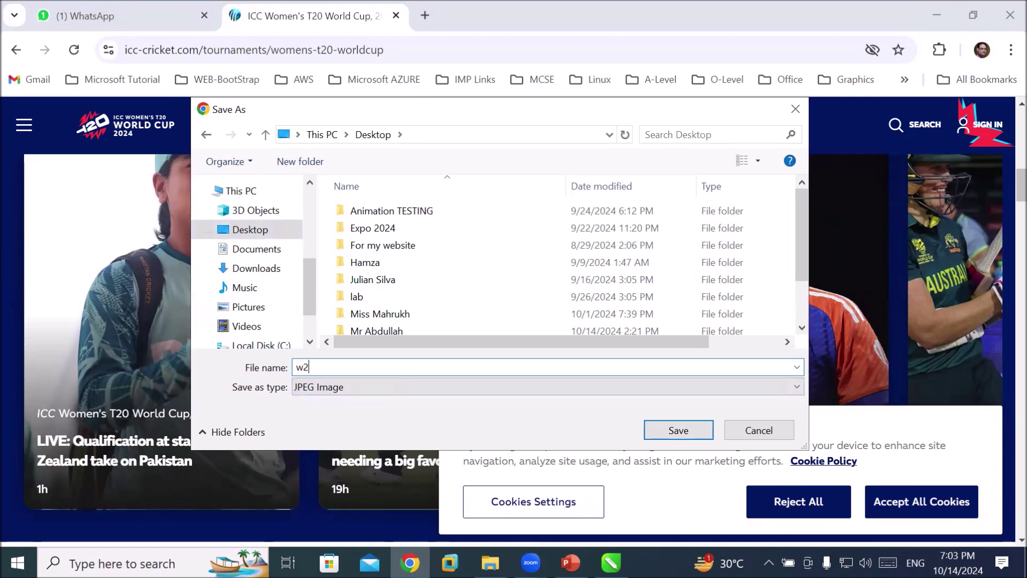
key("Return")
- Switch to CorelDRAW and import the w20 picture from the Desktop
left_click(611, 563)
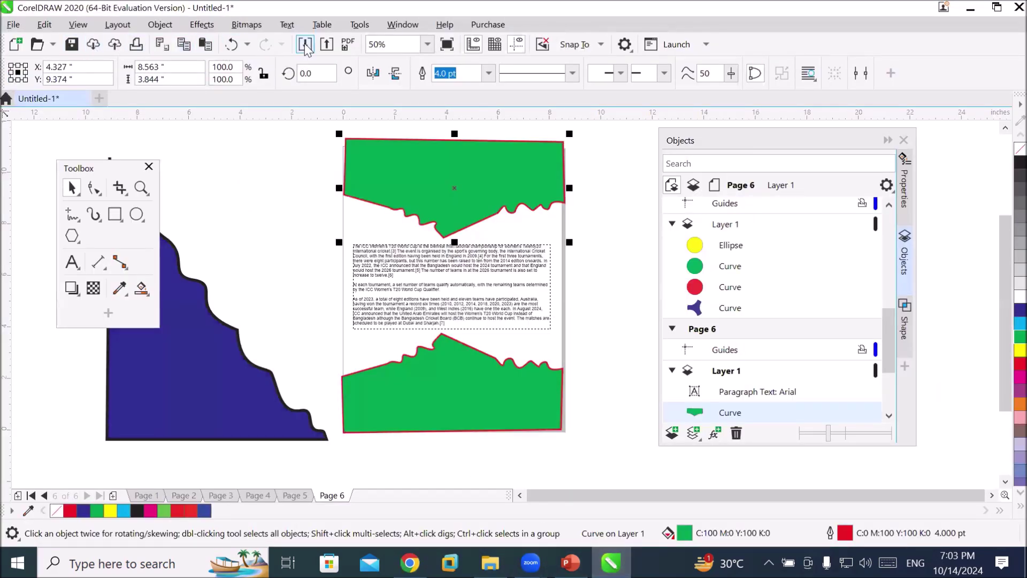
key("ctrl+i")
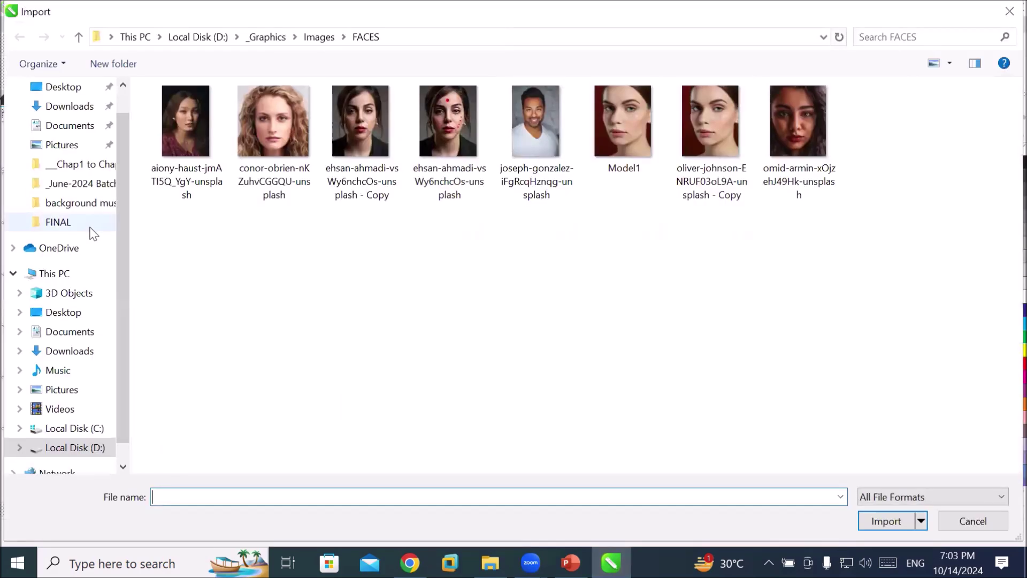
left_click(83, 94)
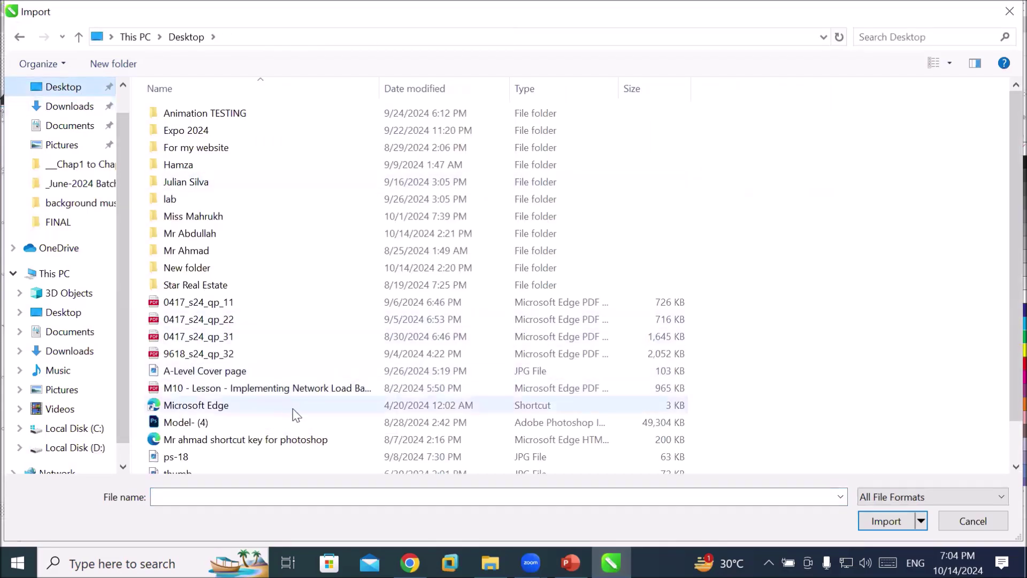
scroll(307, 426, "down", 1)
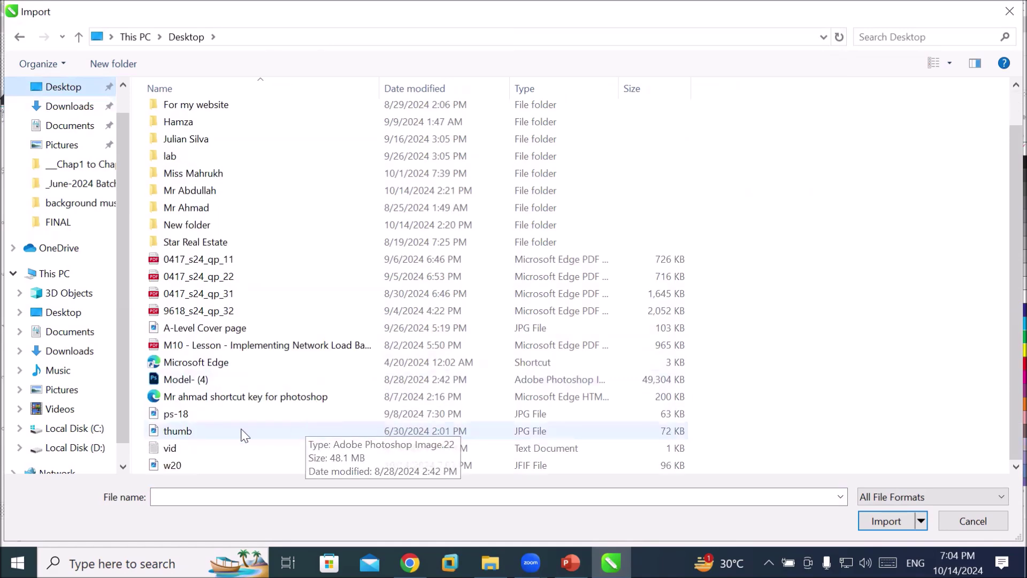
double_click(189, 459)
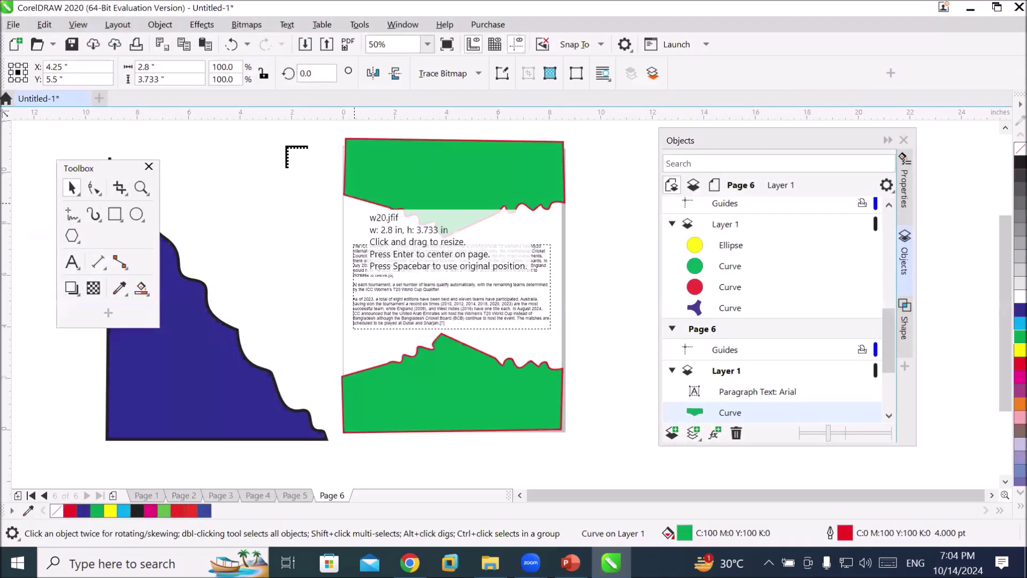
- Place the imported picture inside the upper green shape as a PowerClip and stretch it to fill the shape
left_click_drag(339, 188, 509, 181)
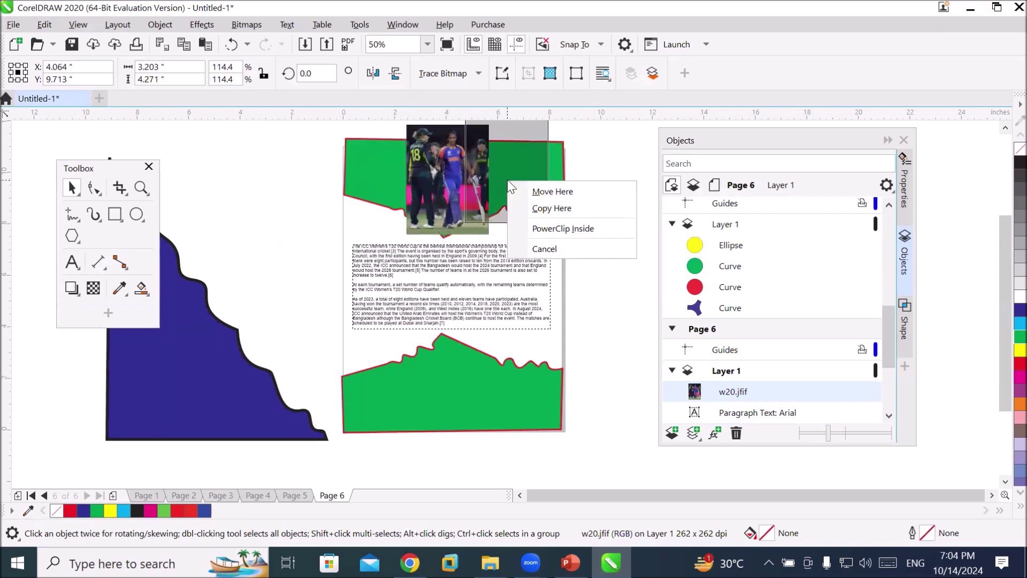
left_click(557, 234)
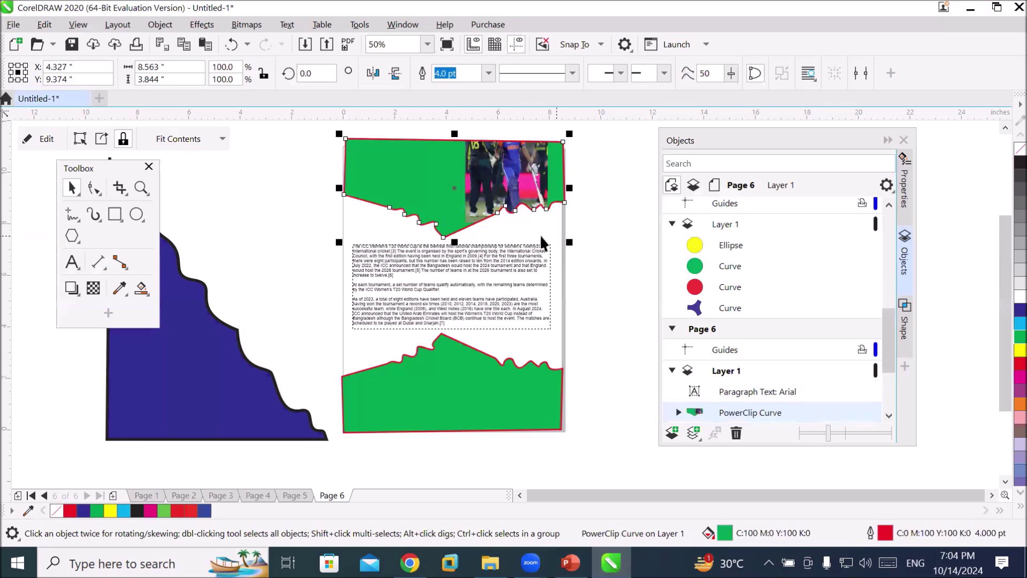
left_click(223, 140)
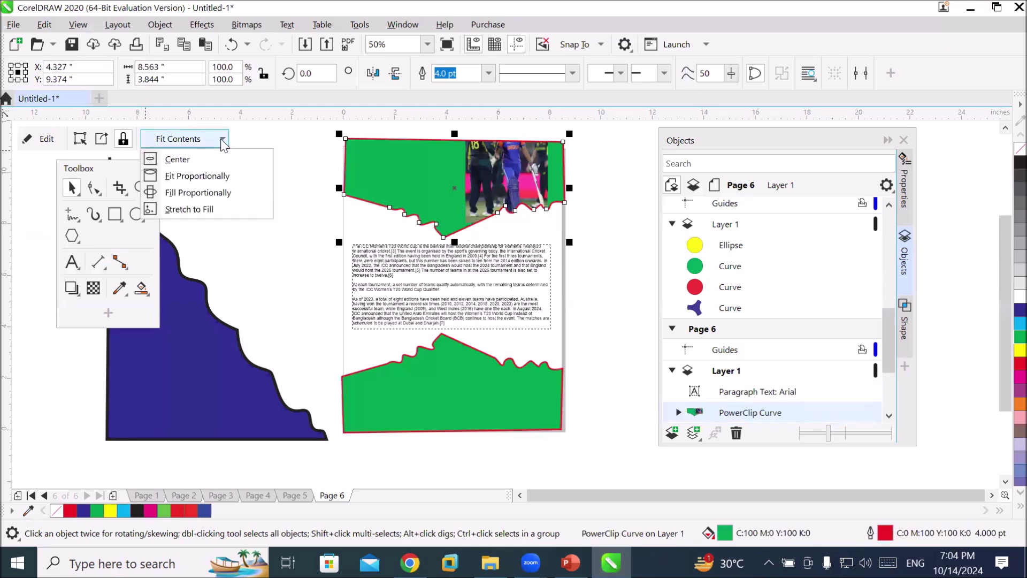
left_click(216, 208)
left_click(262, 246)
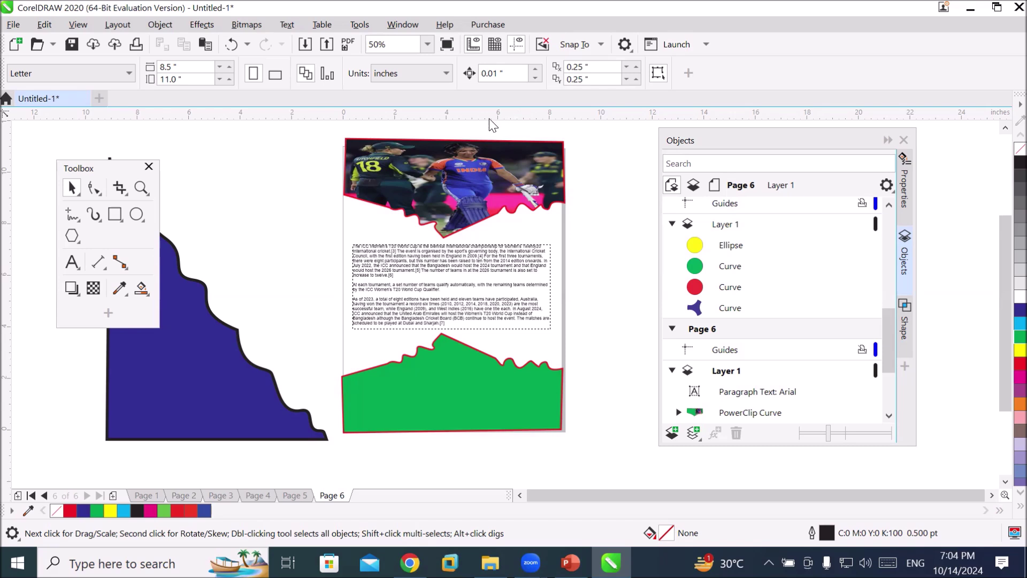
- Draw a rectangle about 4.25 by 1.22 inches over the clipped picture and fill it white
left_click(115, 214)
mouse_move(396, 176)
left_mouse_down()
mouse_move(514, 203)
mouse_move(505, 205)
left_mouse_up()
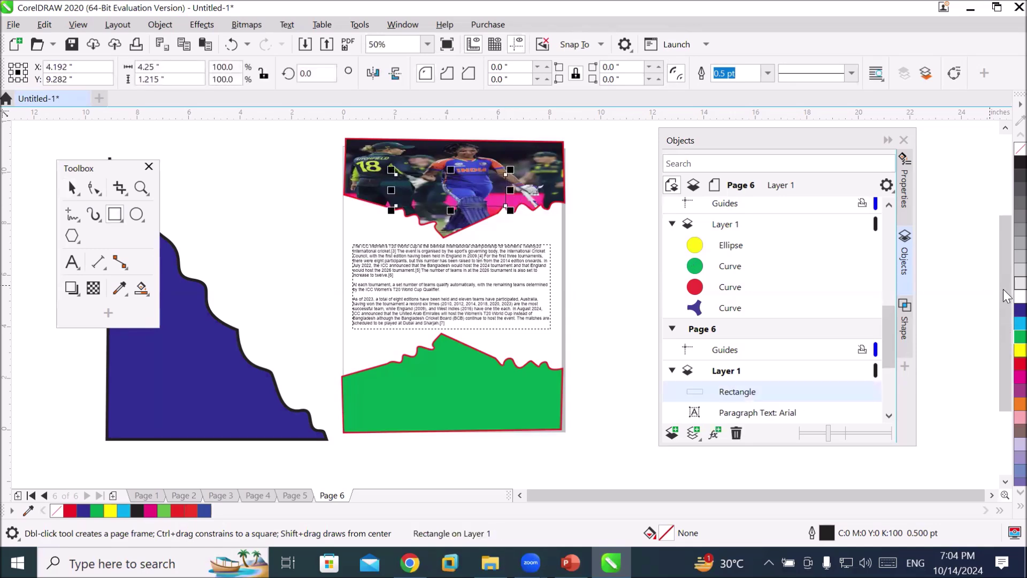
left_click(1020, 295)
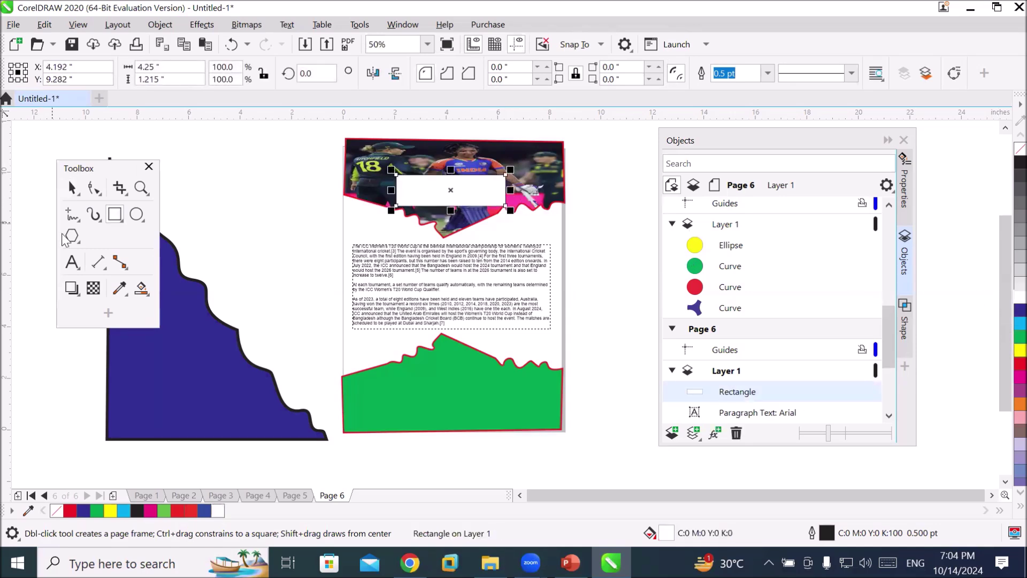
- Add the artistic text "World cup 2024" on the white rectangle
left_click(67, 265)
scroll(452, 222, "up", 3)
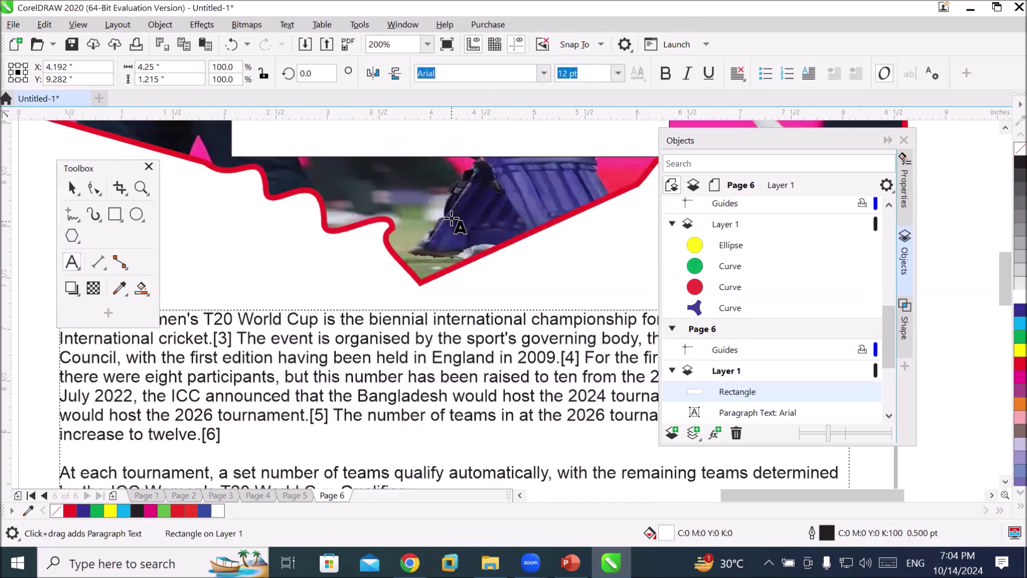
scroll(451, 222, "down", 2)
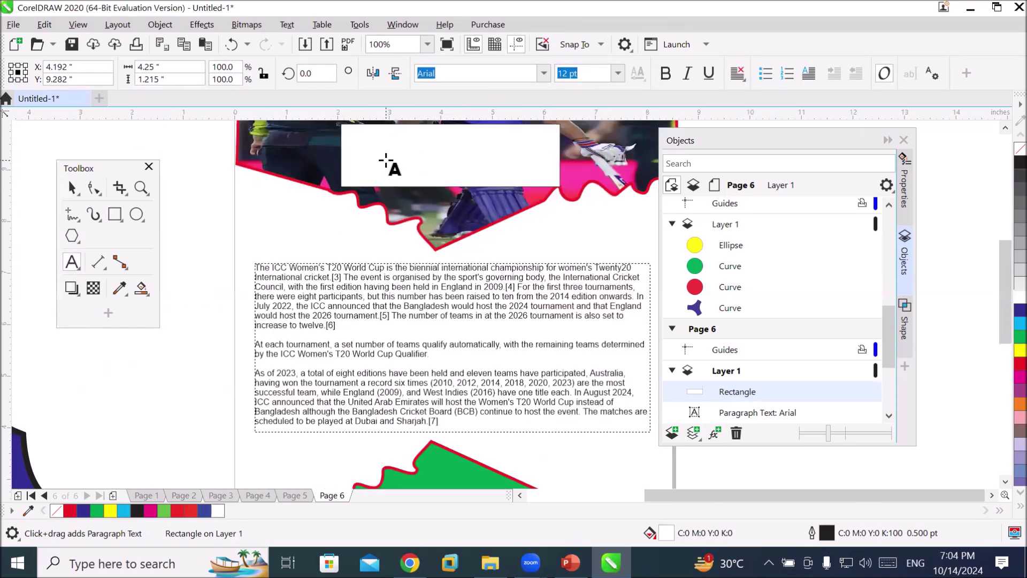
left_click(386, 160)
type("World cup 2024")
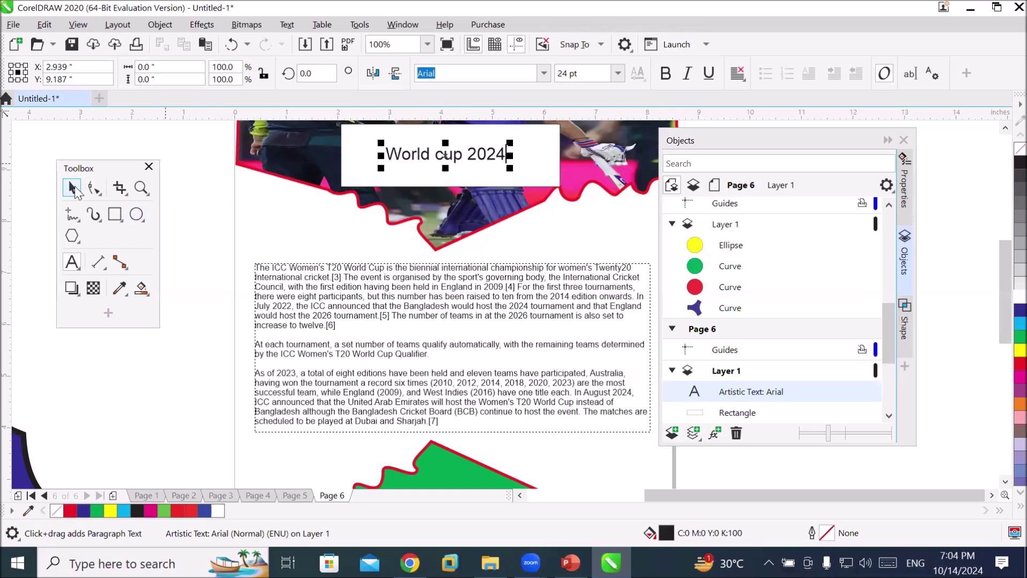
- Reduce the white rectangle's height around the title text to about 0.79 inches
key("ctrl+space")
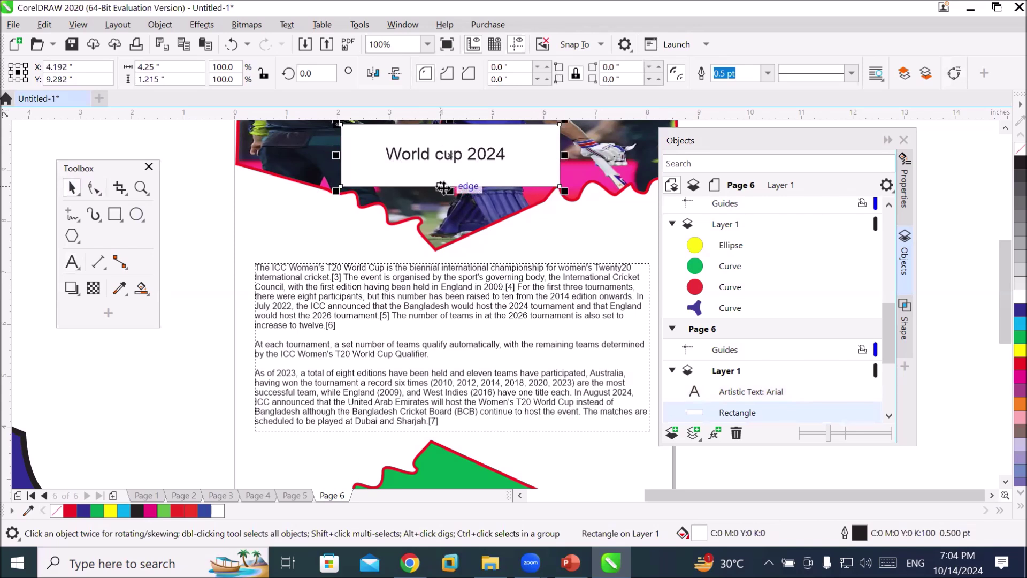
left_click_drag(450, 191, 457, 167)
left_click_drag(450, 124, 450, 136)
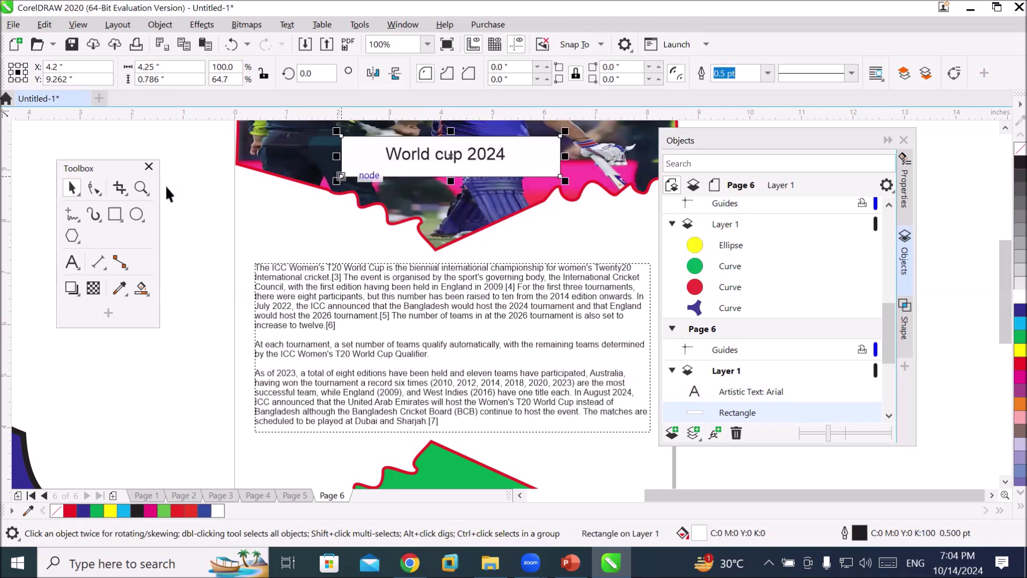
left_click(217, 198)
scroll(318, 239, "down", 3)
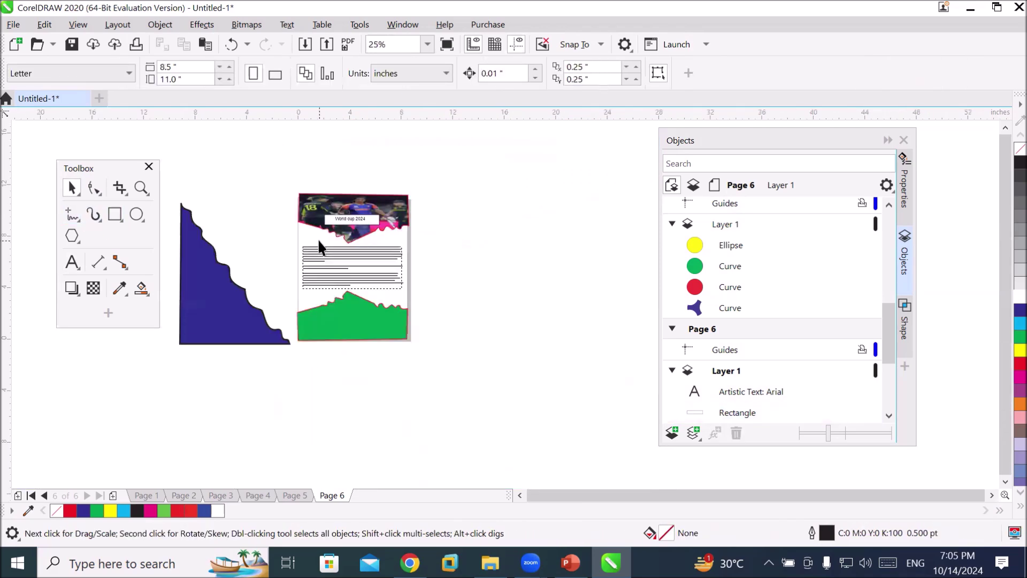
scroll(372, 279, "up", 3)
scroll(365, 189, "down", 2)
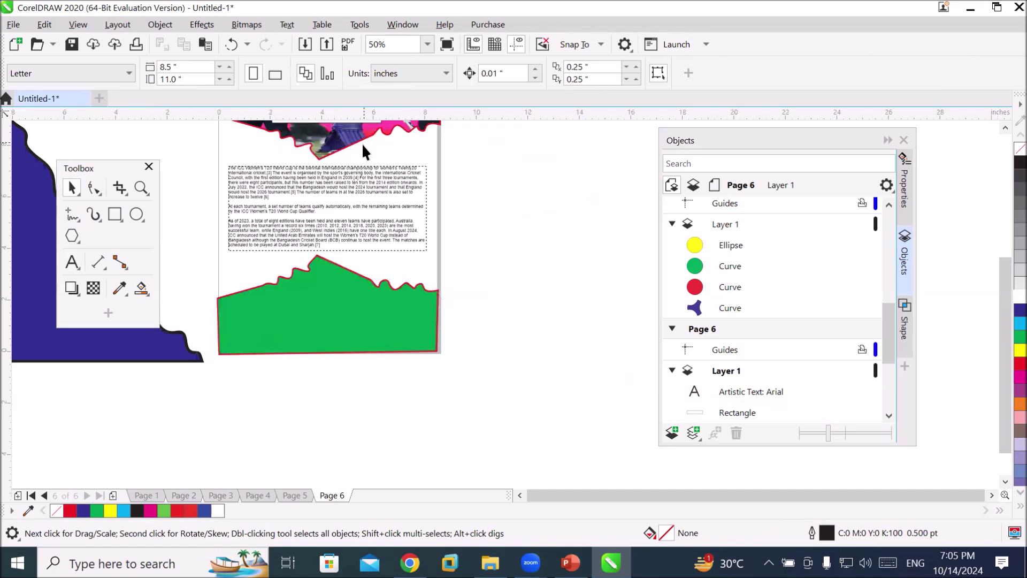
scroll(363, 140, "down", 3)
scroll(367, 128, "up", 3)
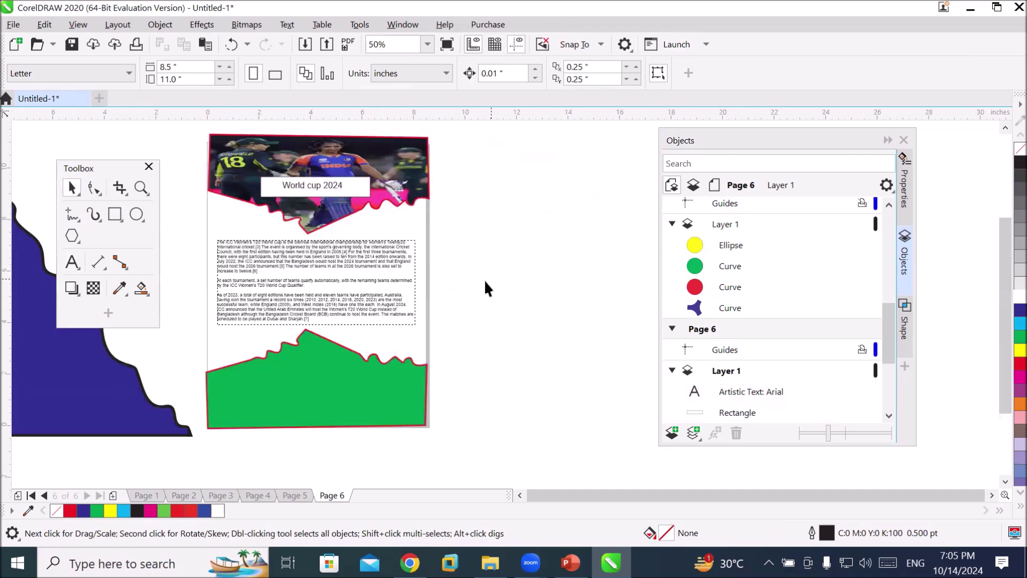
- Add page 7 and draw a horizontal 2-point line about 8.52 inches long across it near the lower edge, with an 8 pt outline
left_click(113, 495)
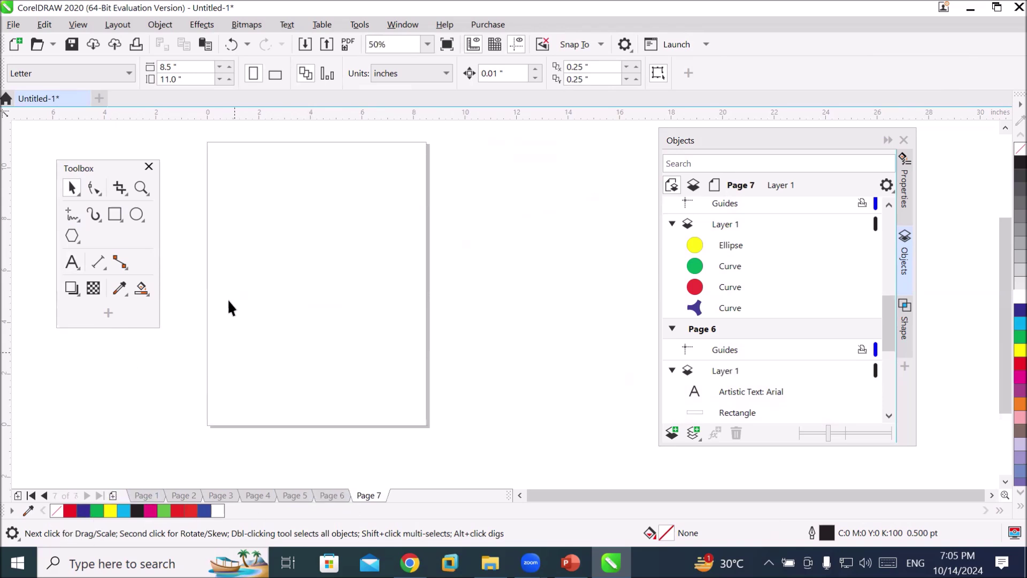
left_click(72, 215)
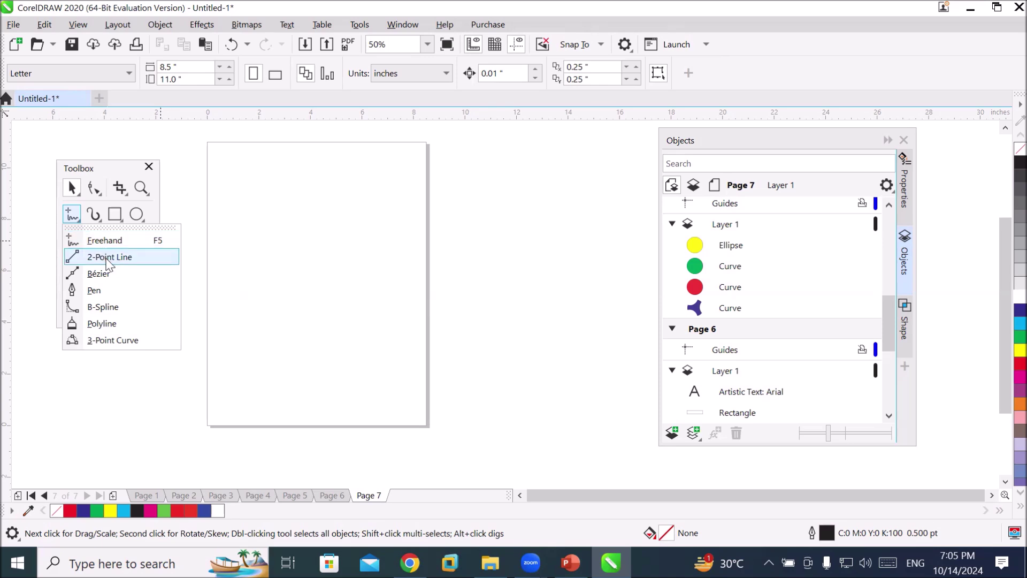
left_click(118, 240)
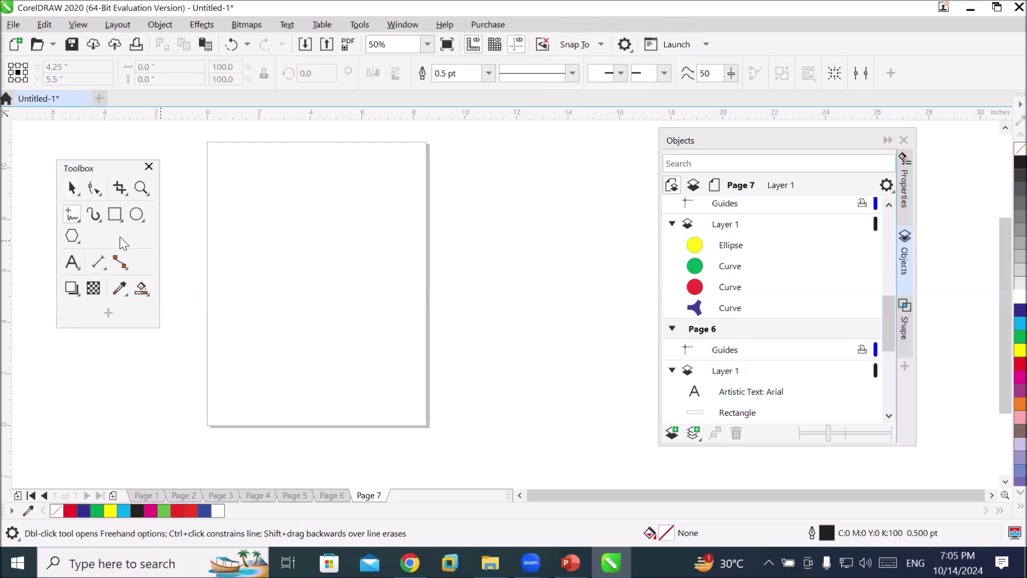
left_click(74, 221)
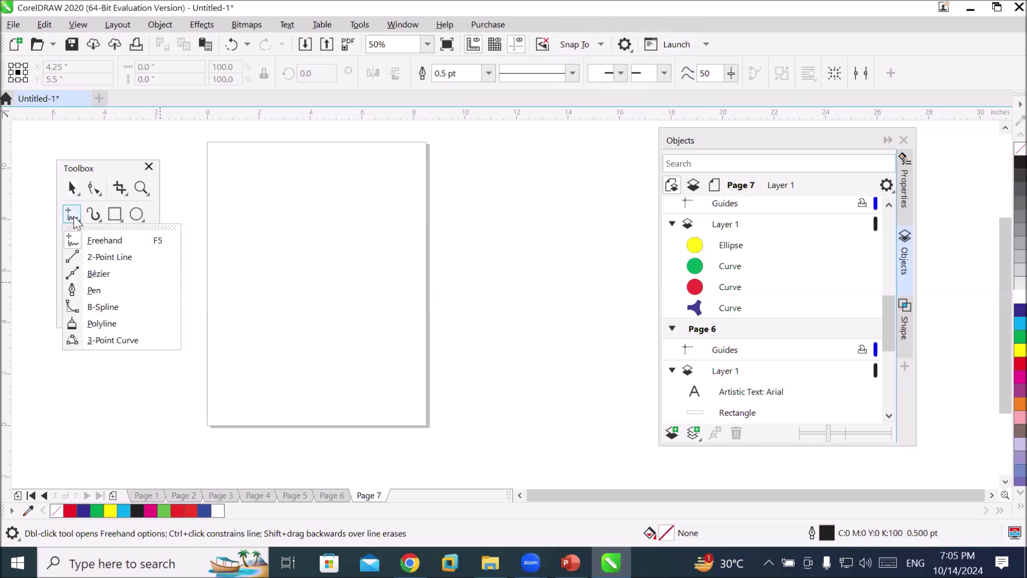
left_click(109, 261)
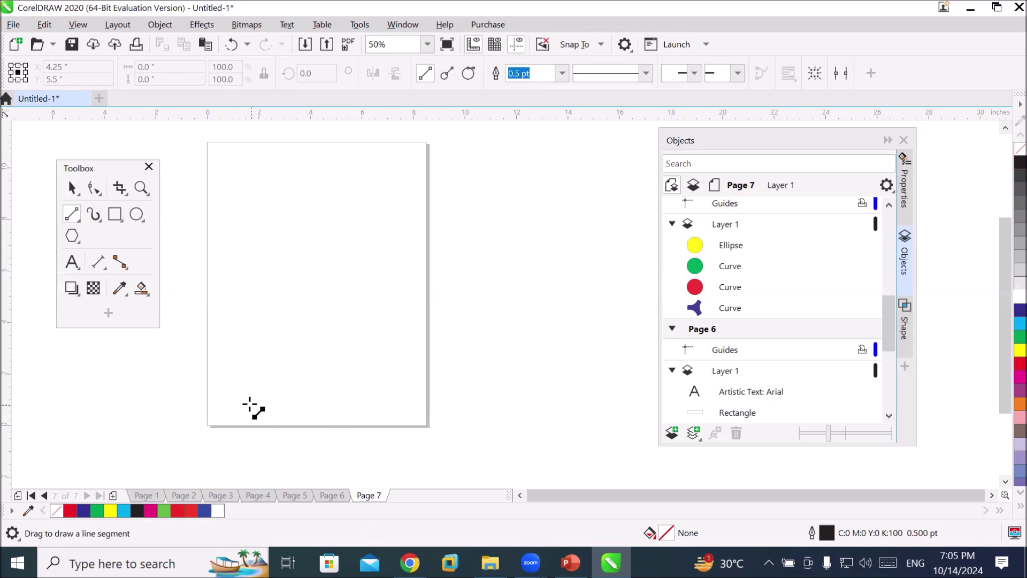
left_click_drag(205, 407, 429, 406)
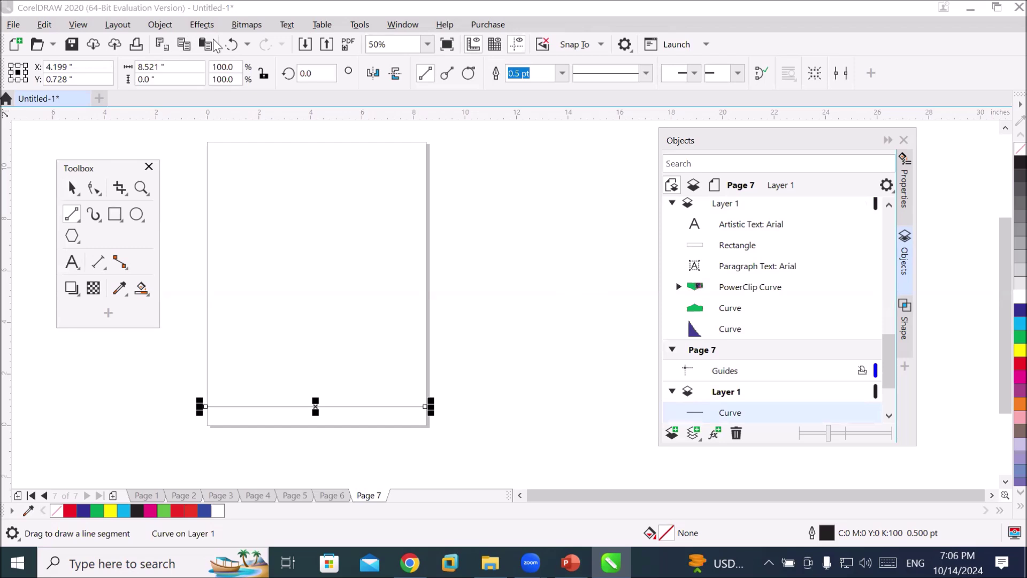
left_click(559, 74)
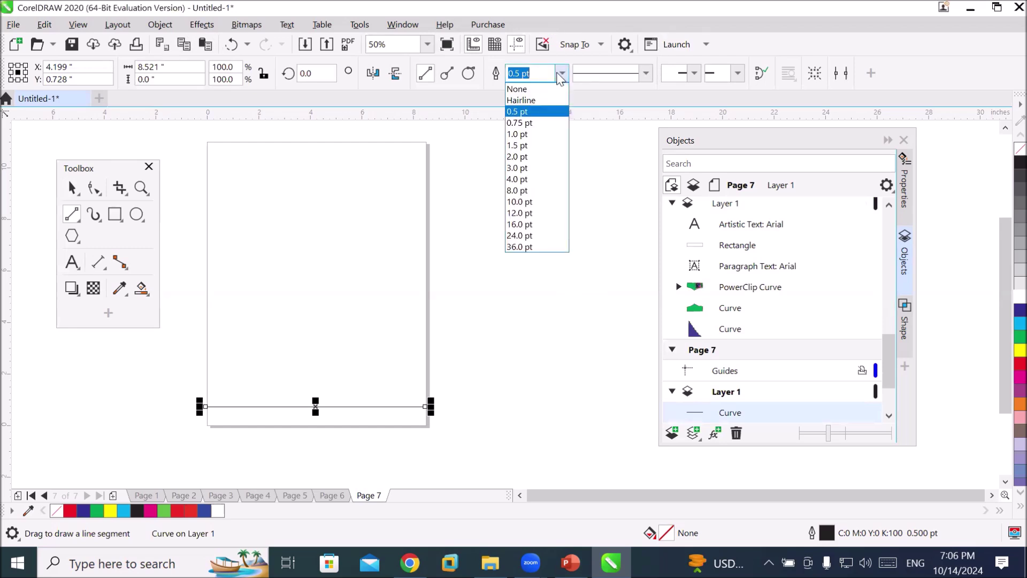
left_click(516, 190)
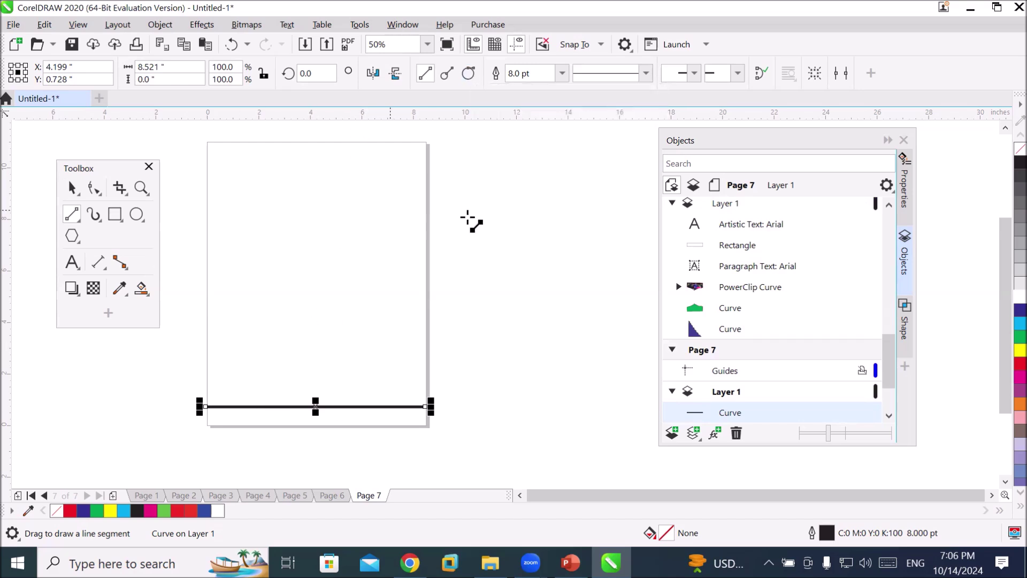
- Draw a perpendicular line about 10.31 inches long upward from the middle of the horizontal line, with a 12 pt red outline
left_click(446, 73)
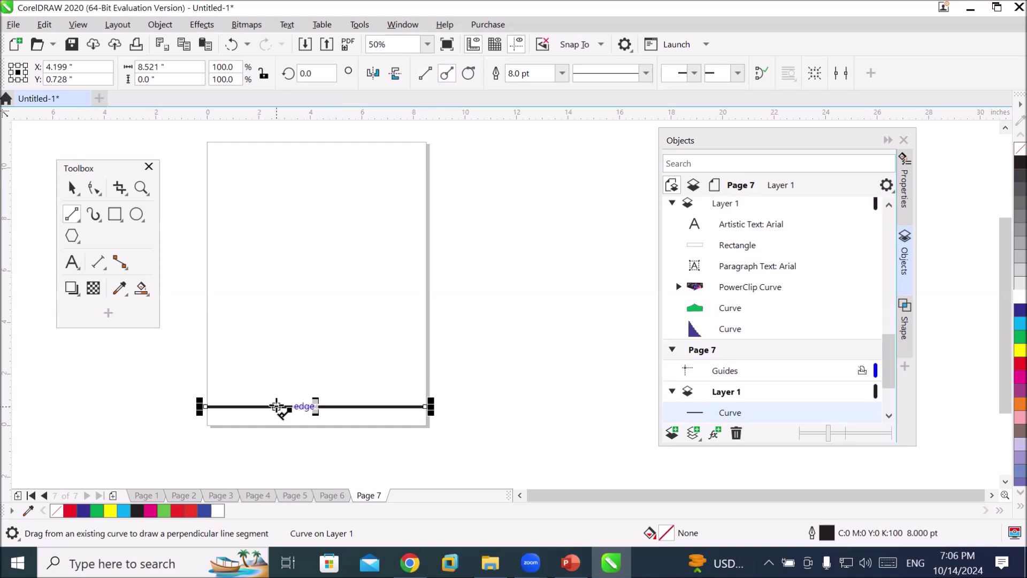
mouse_move(276, 406)
left_mouse_down()
mouse_move(302, 291)
mouse_move(381, 152)
mouse_move(257, 177)
mouse_move(397, 183)
mouse_move(227, 167)
mouse_move(337, 178)
mouse_move(300, 179)
mouse_move(316, 186)
mouse_move(320, 140)
left_mouse_up()
left_click(563, 76)
left_click(488, 213)
left_click(567, 75)
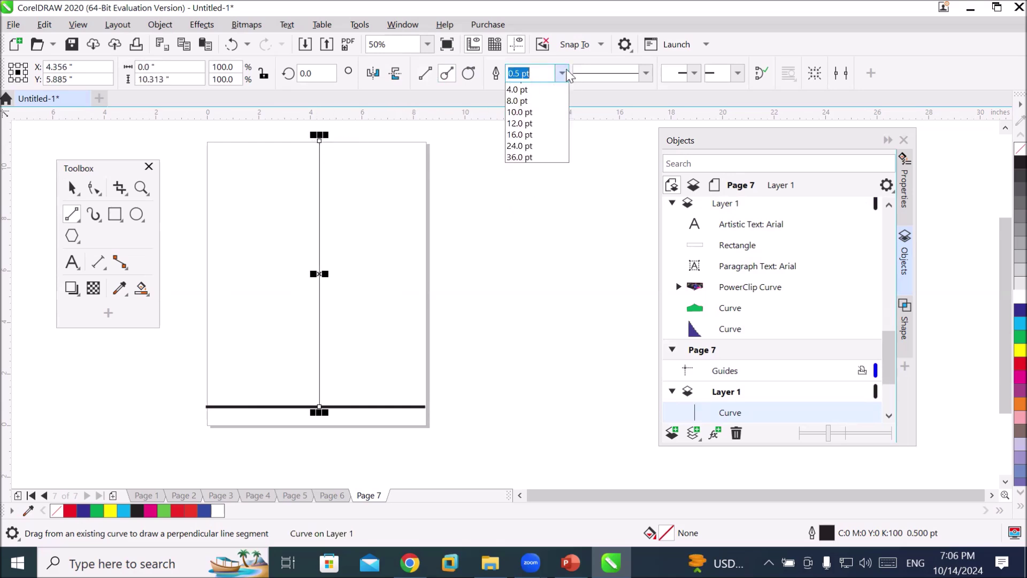
left_click(554, 216)
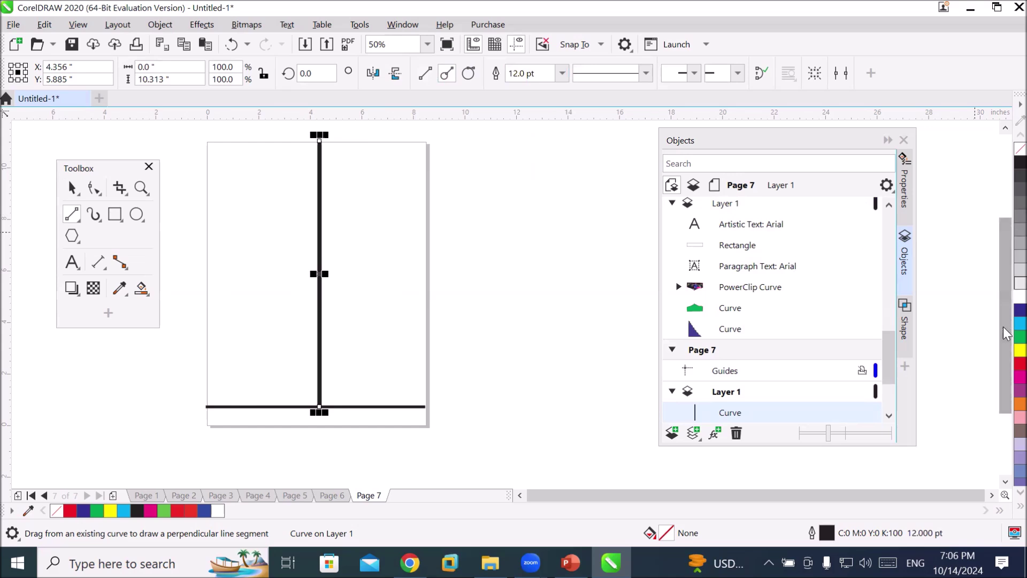
right_click(1020, 364)
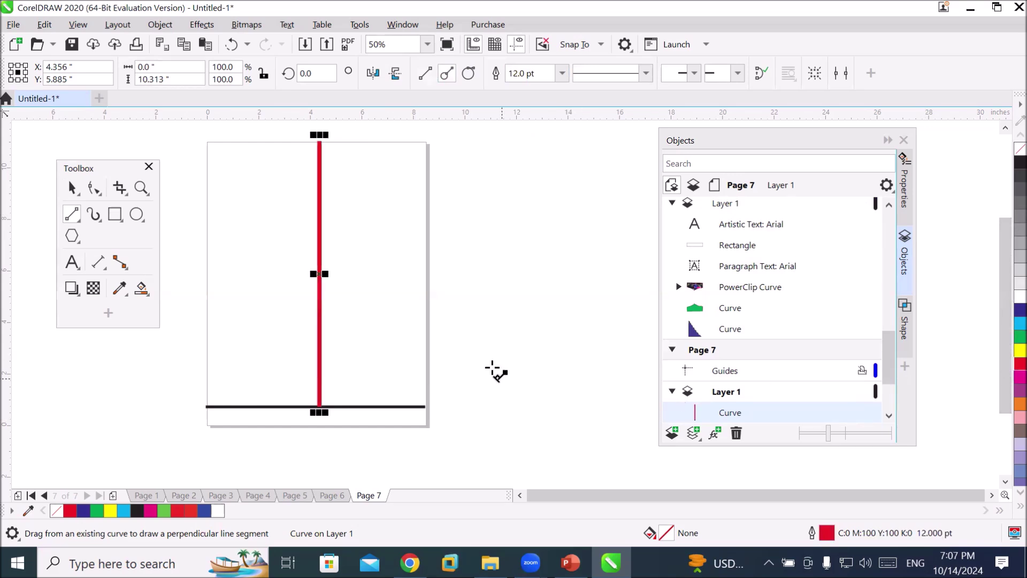
- Draw a perpendicular line about 3.35 inches long rightward from the red line's upper part, with a 10 pt blue outline
left_click(448, 77)
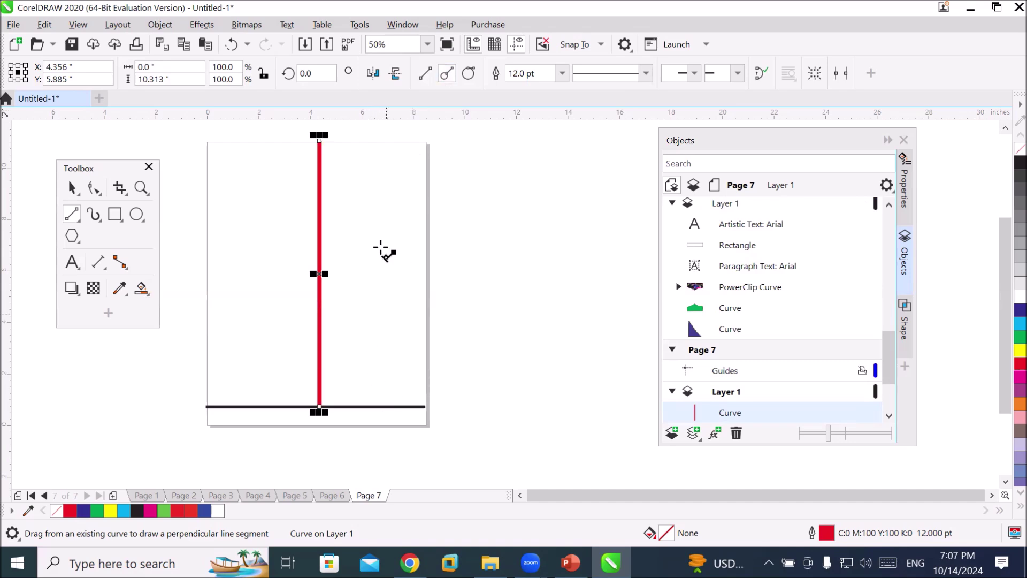
left_click_drag(320, 173, 406, 174)
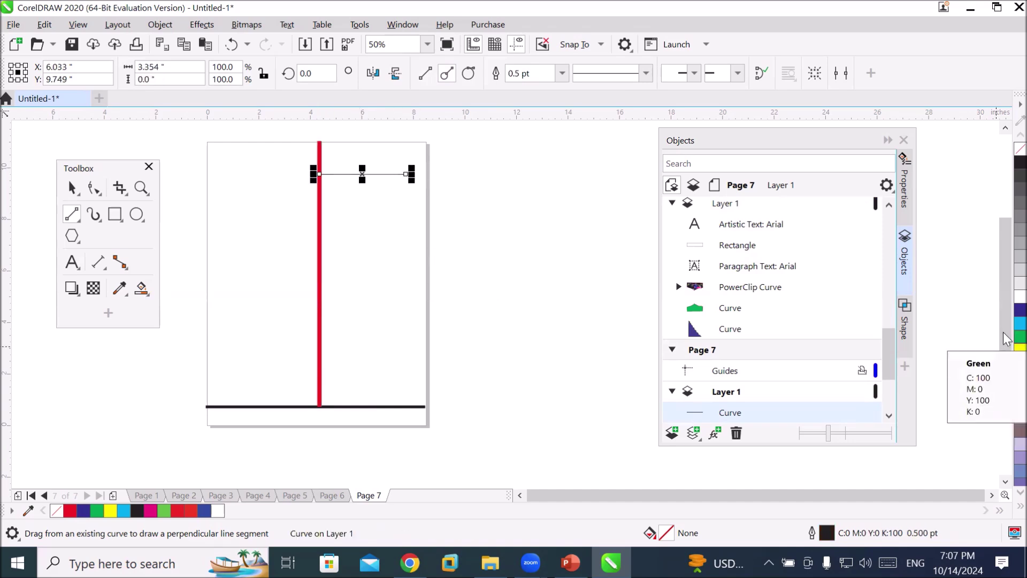
right_click(1019, 310)
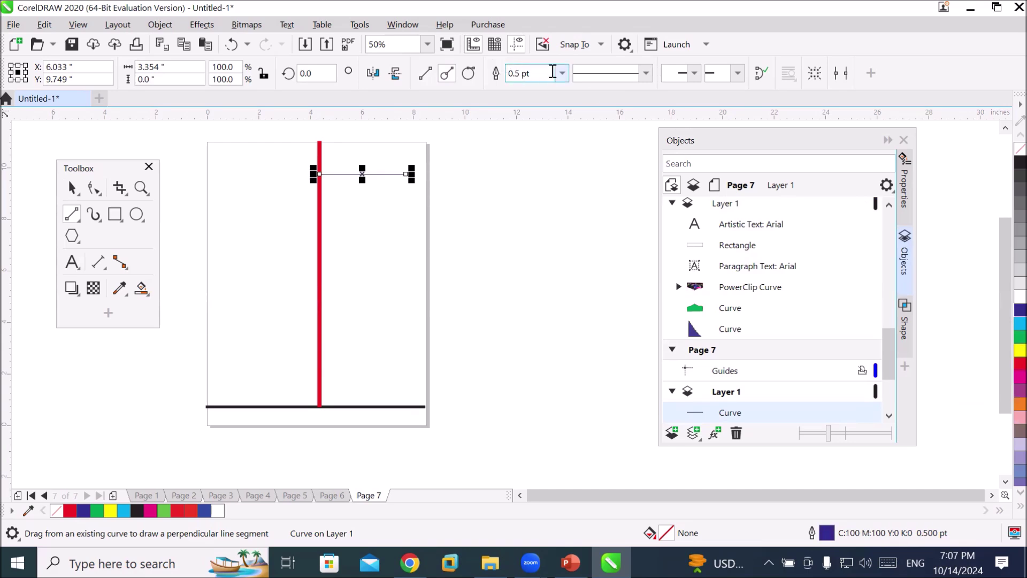
left_click(562, 73)
left_click(524, 199)
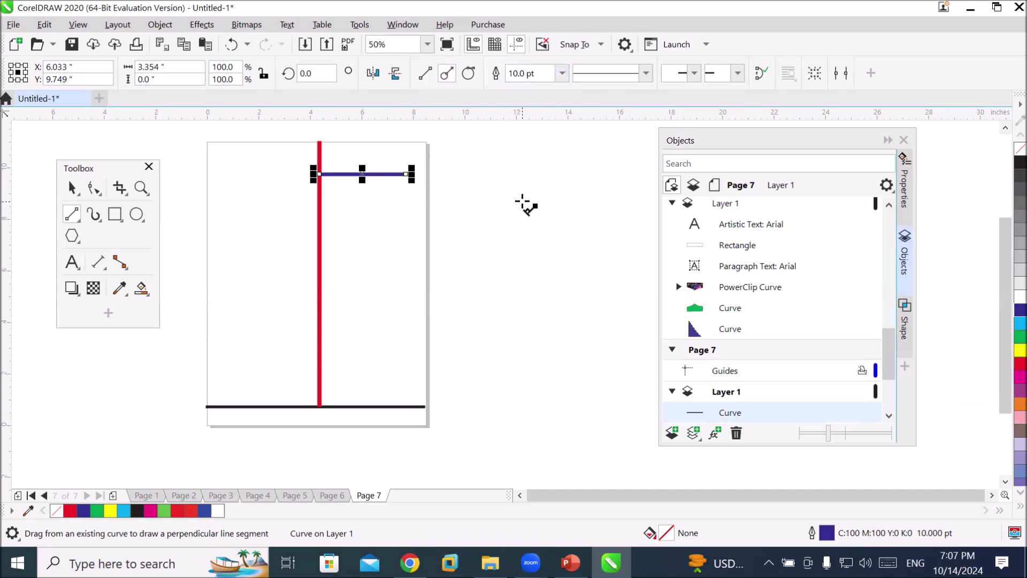
left_click(72, 188)
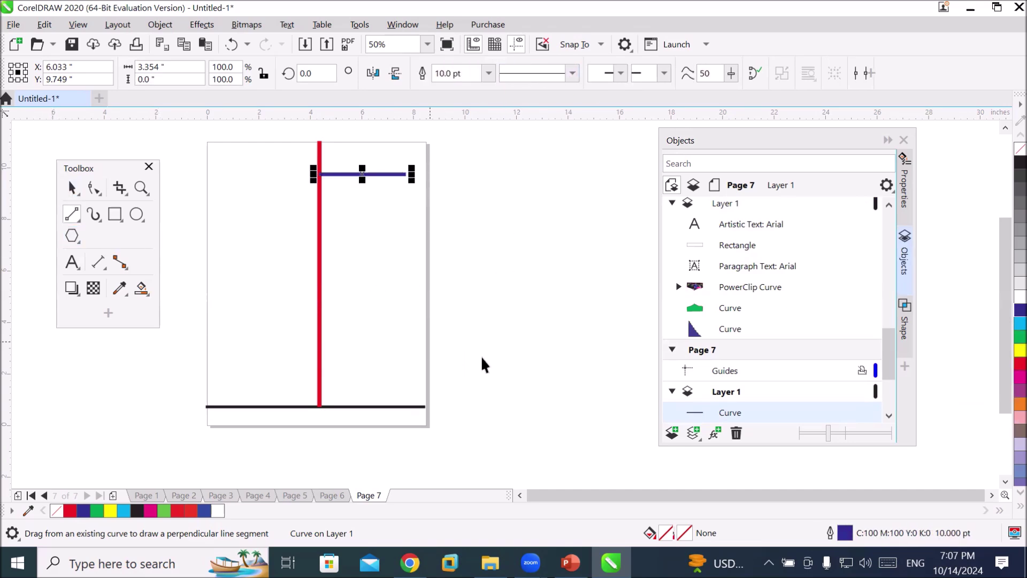
left_click(501, 365)
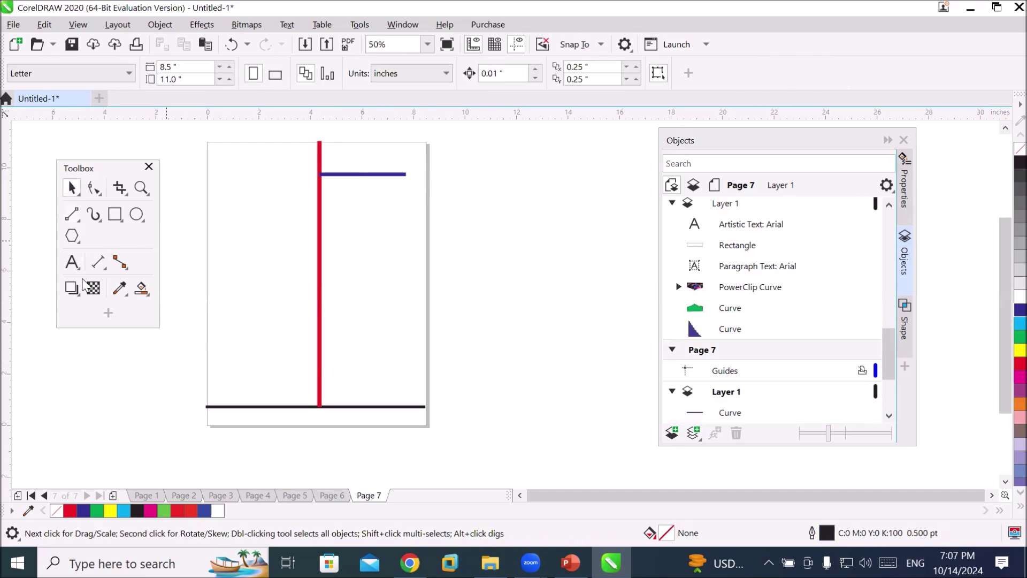
- Draw a short perpendicular line about 0.73 inches long upward from the blue line, with a 12 pt outline
left_click(97, 263)
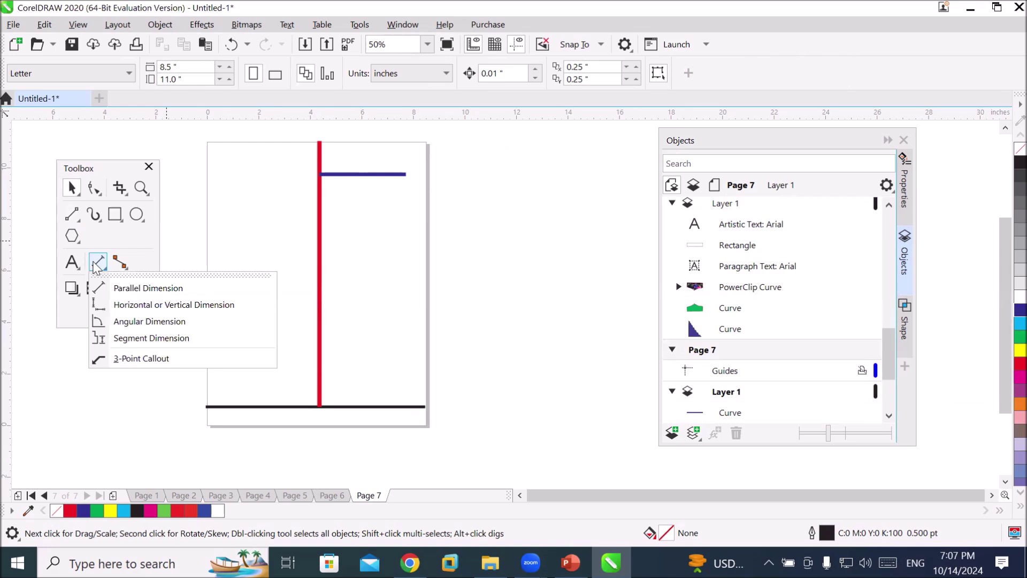
left_click(74, 212)
left_click(71, 209)
left_click(72, 210)
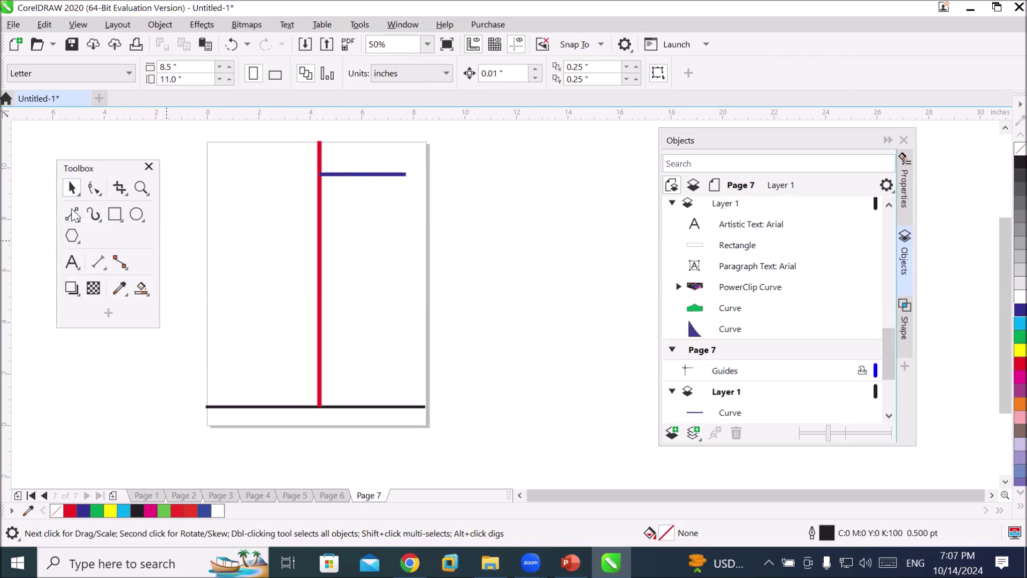
left_click(72, 211)
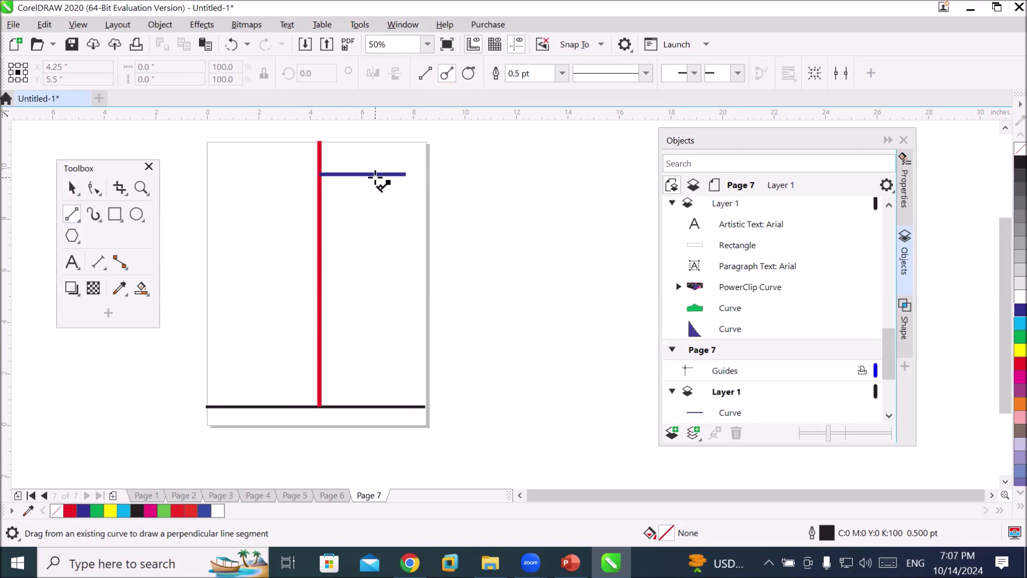
mouse_move(377, 174)
left_mouse_down()
mouse_move(383, 214)
mouse_move(369, 289)
mouse_move(446, 256)
mouse_move(465, 179)
mouse_move(447, 156)
mouse_move(332, 153)
mouse_move(412, 161)
mouse_move(435, 195)
mouse_move(369, 233)
mouse_move(456, 209)
mouse_move(373, 156)
left_mouse_up()
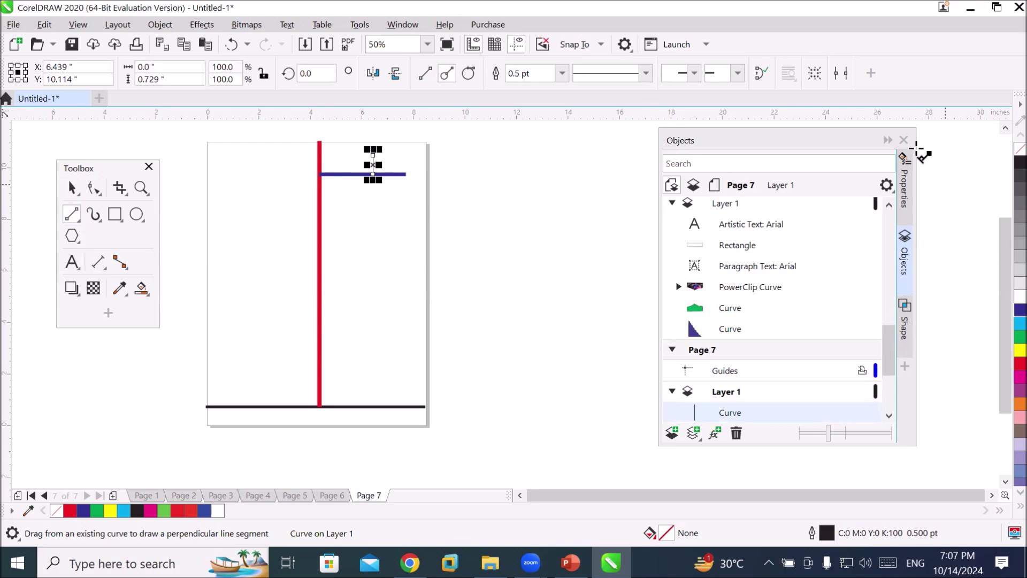
left_click(562, 73)
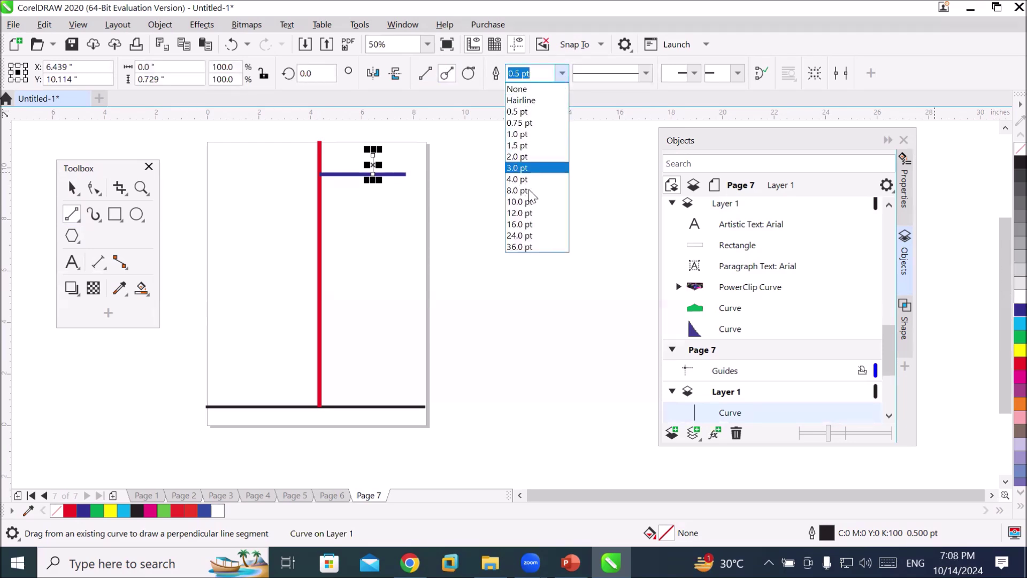
left_click(527, 210)
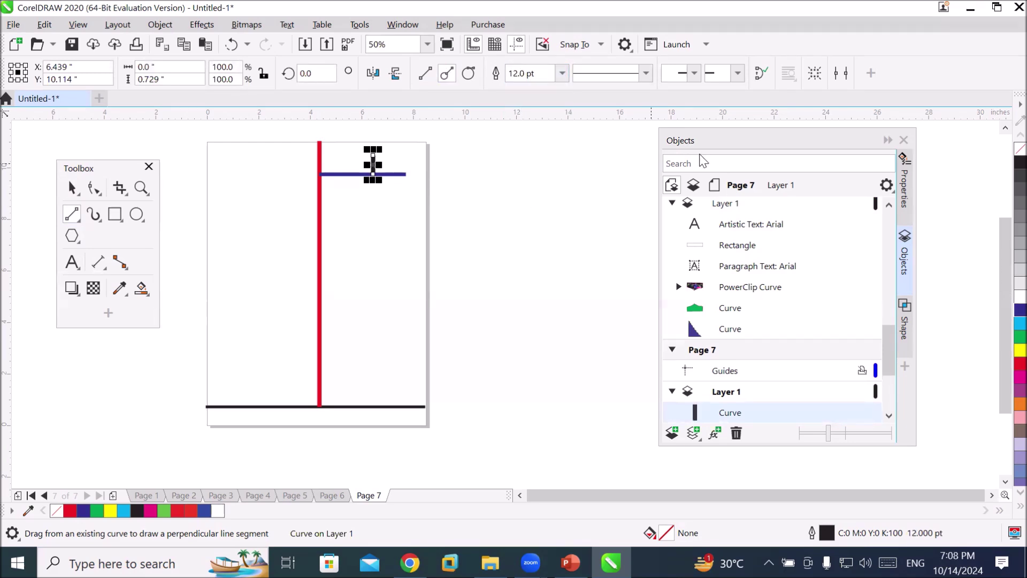
- Give the short black line a double-barbed end arrowhead, trying a solid pointed one first, and deselect it
left_click_drag(1004, 218, 1005, 187)
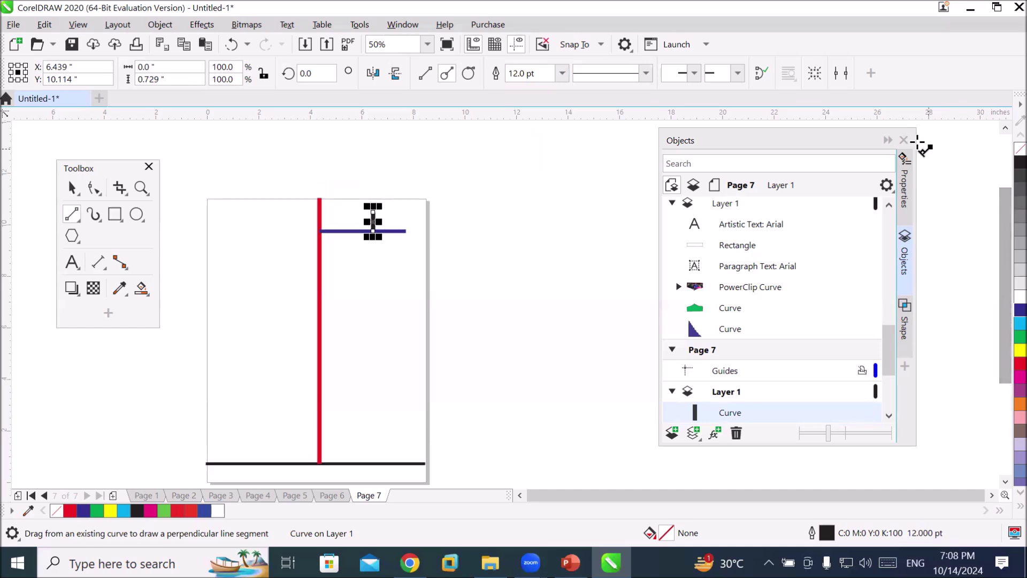
left_click(741, 73)
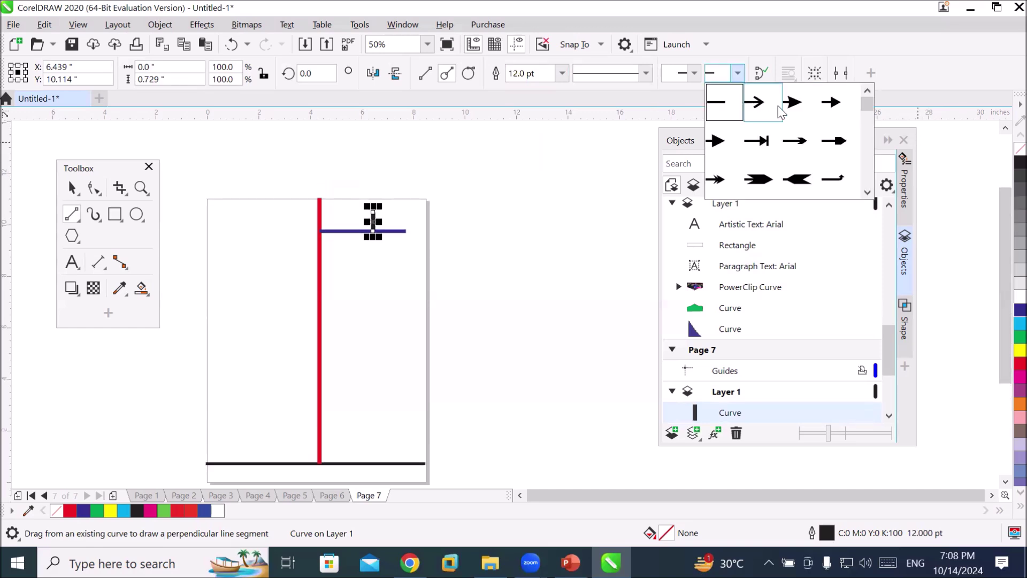
left_click(726, 102)
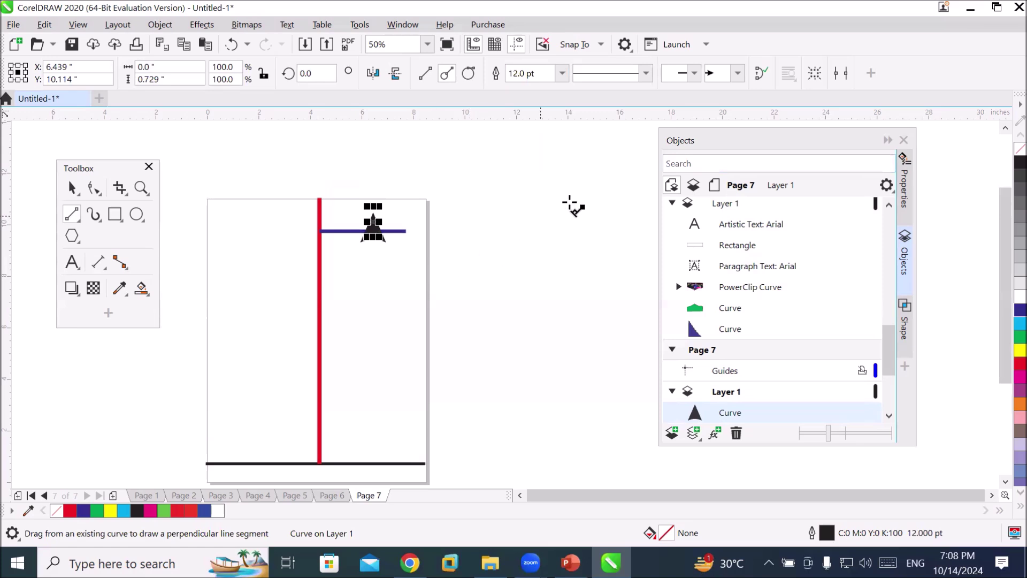
left_click(738, 73)
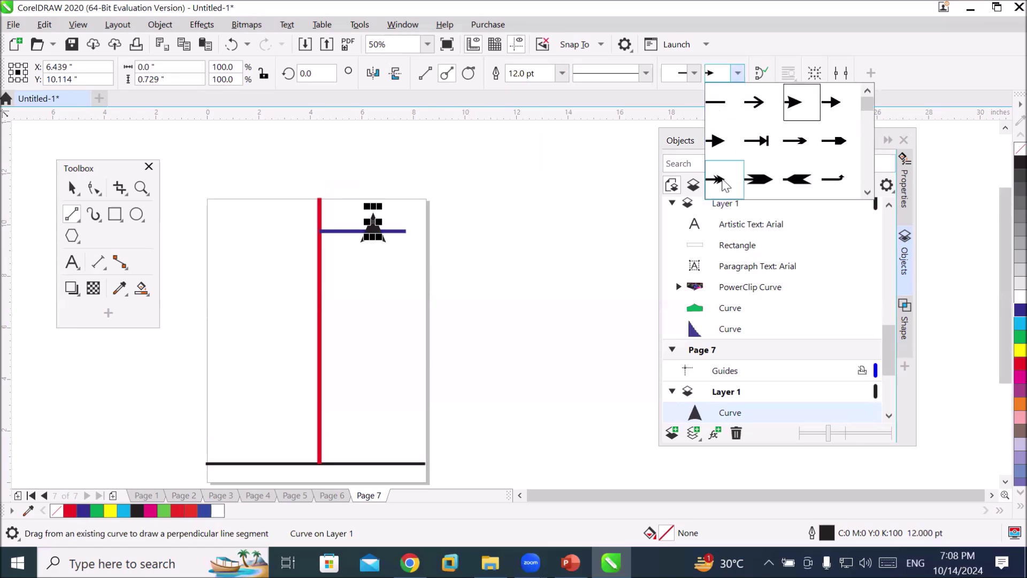
left_click(726, 185)
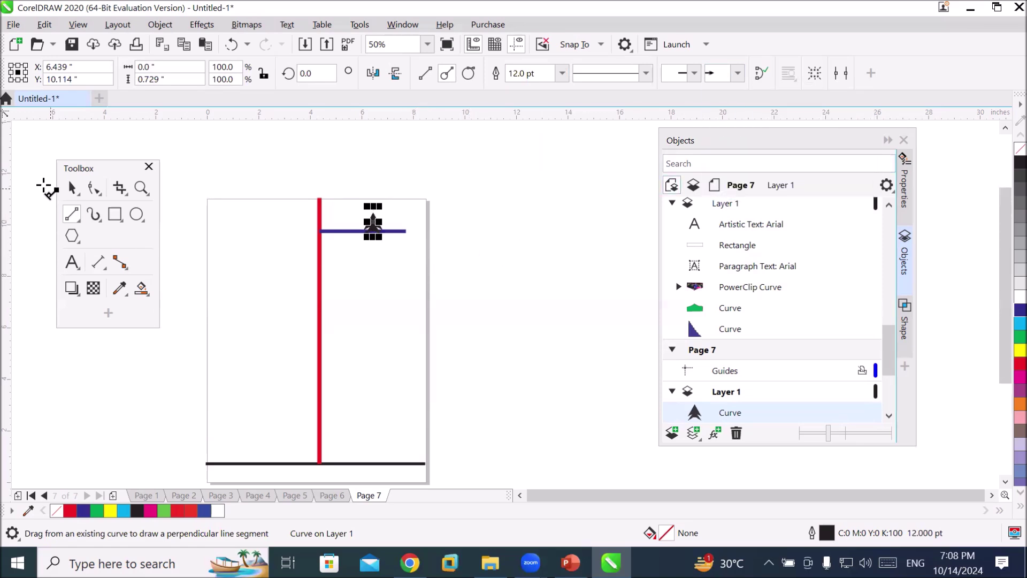
left_click(71, 188)
left_click(466, 325)
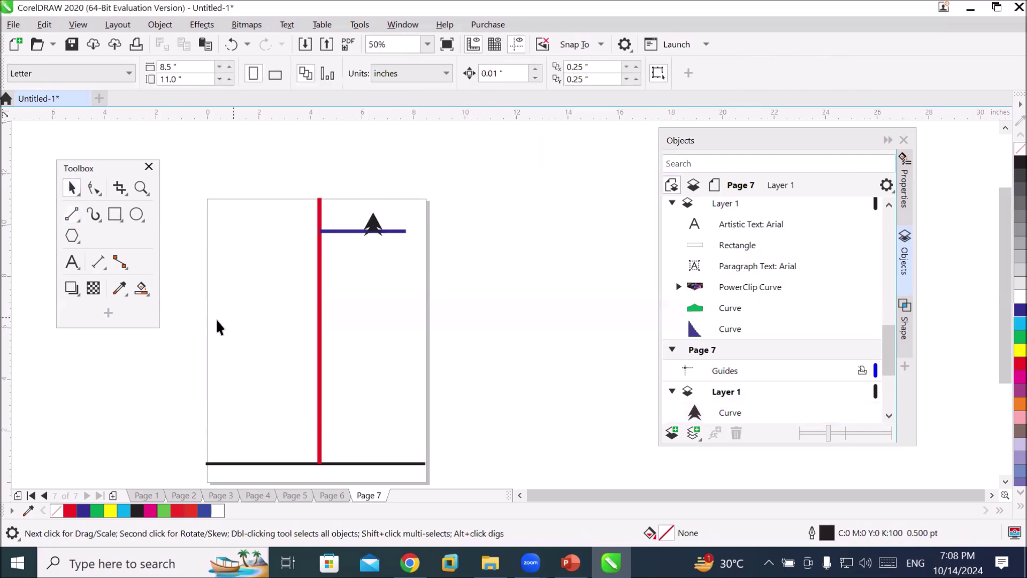
- Draw a rectangle about 5.71 by 15.08 inches on the empty area right of the page, with a 4 pt outline
left_click(72, 217)
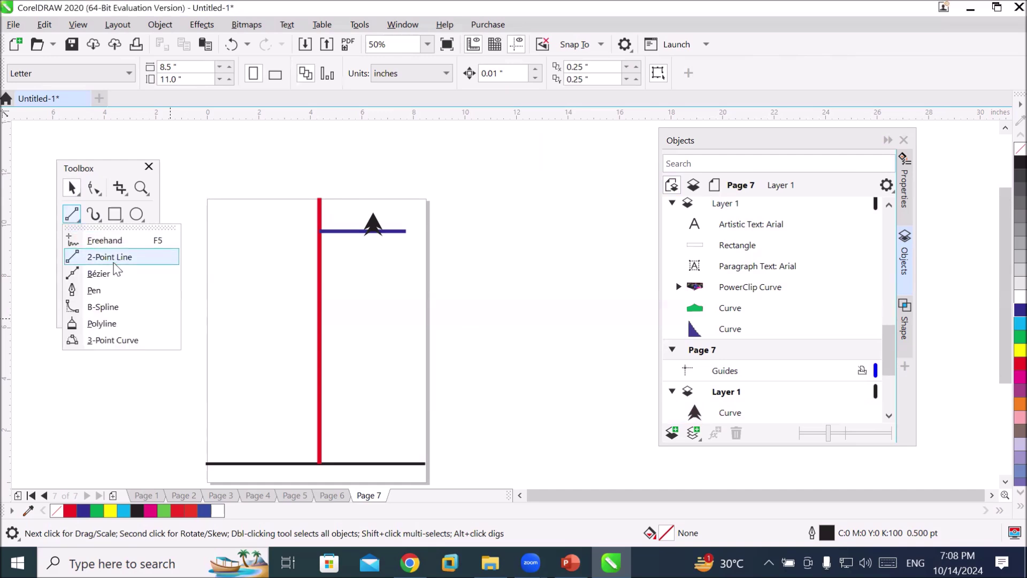
scroll(378, 272, "down", 2)
scroll(442, 298, "up", 1)
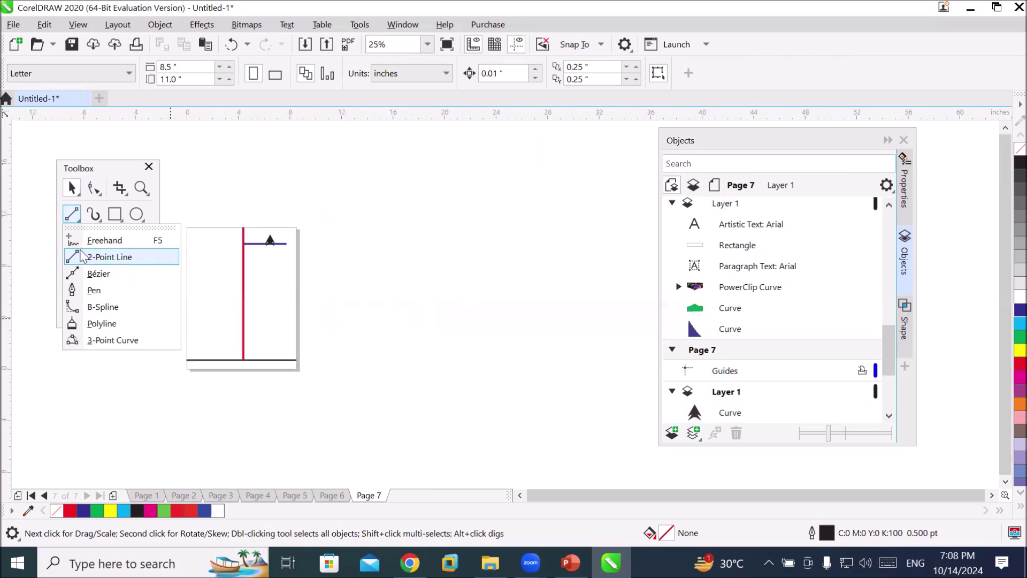
left_click(113, 222)
left_click(148, 240)
left_click_drag(382, 189, 455, 385)
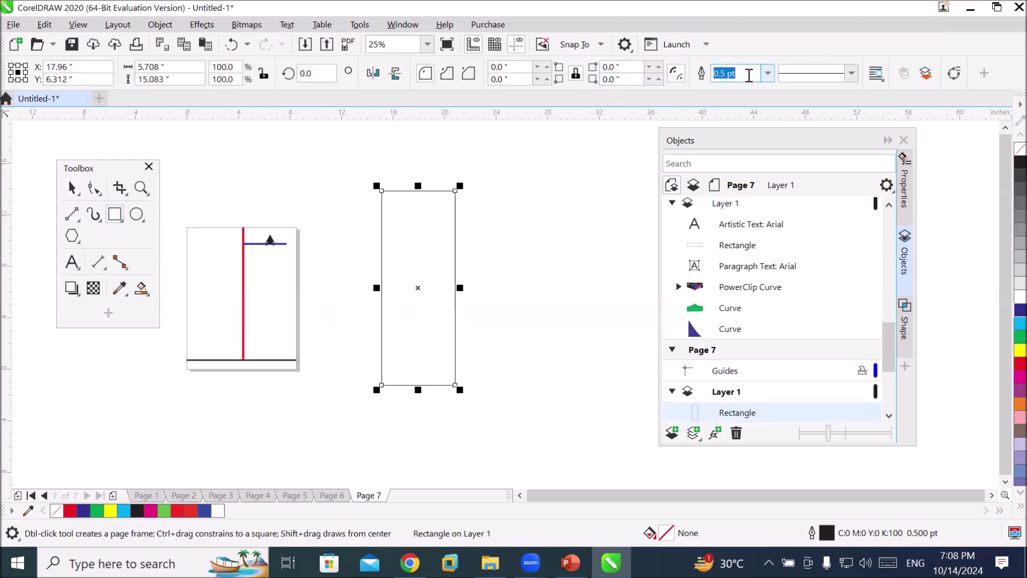
left_click(767, 77)
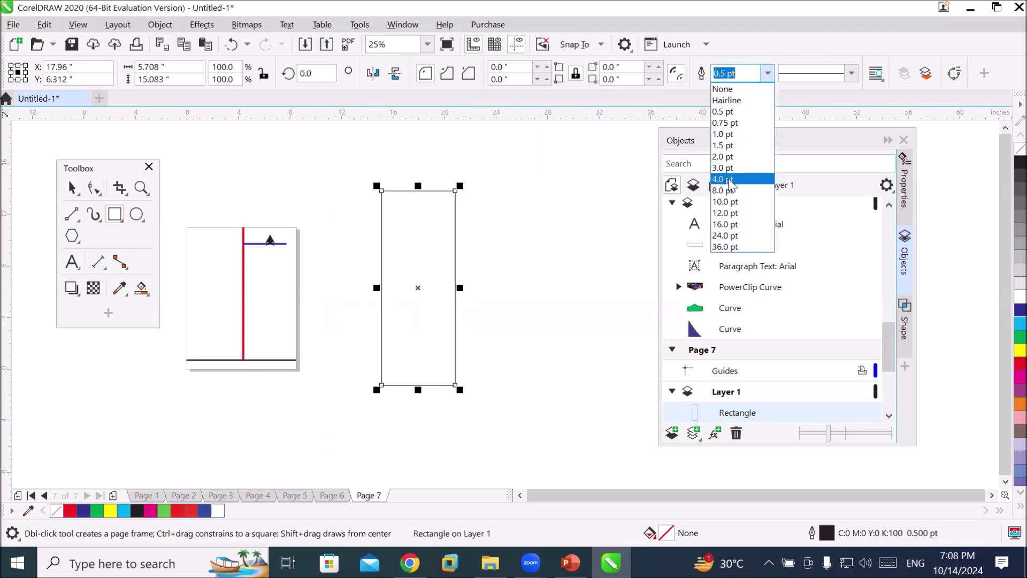
left_click(733, 183)
scroll(504, 258, "up", 1)
scroll(505, 258, "down", 1)
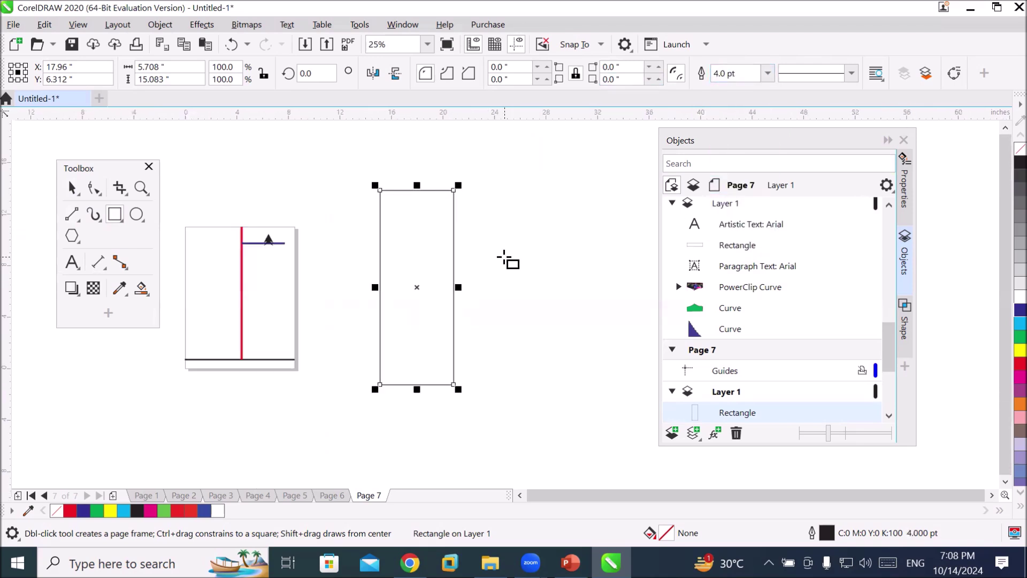
- Draw a wavy freehand curve across the rectangle from its upper-left corner to its lower-right corner
left_click(72, 217)
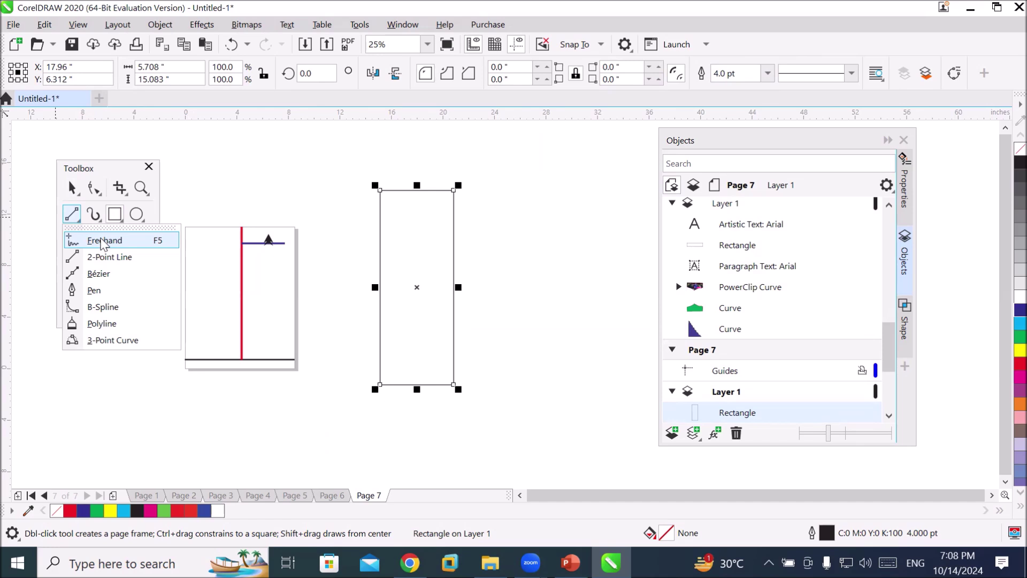
left_click(103, 242)
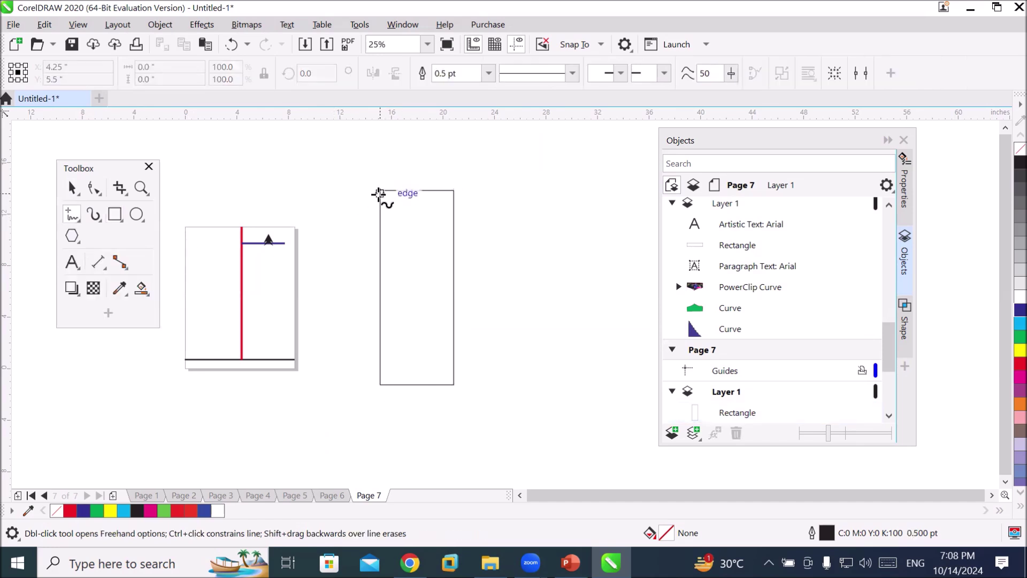
mouse_move(380, 189)
left_mouse_down()
mouse_move(417, 264)
mouse_move(426, 352)
mouse_move(454, 384)
left_mouse_up()
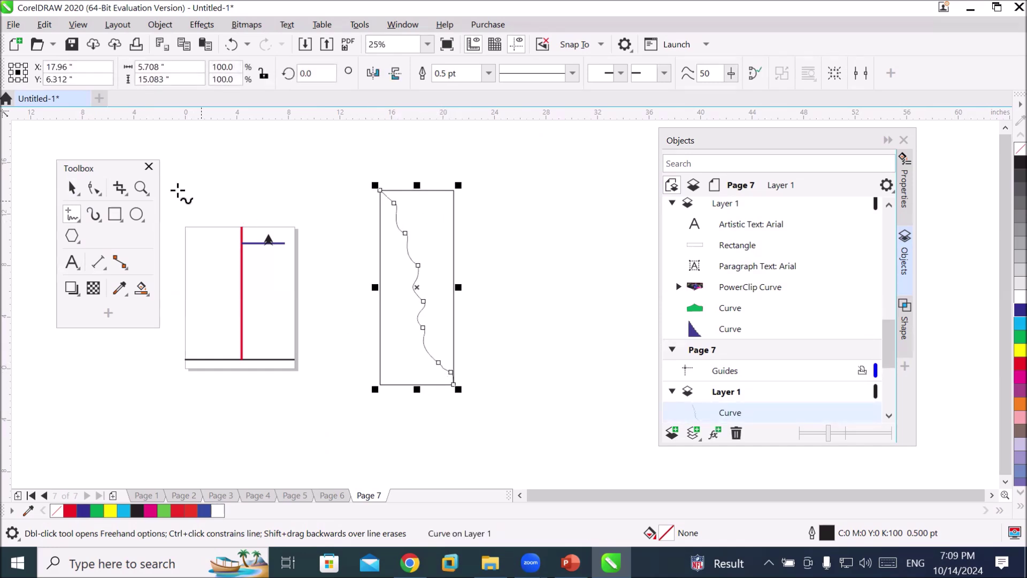
left_click(73, 187)
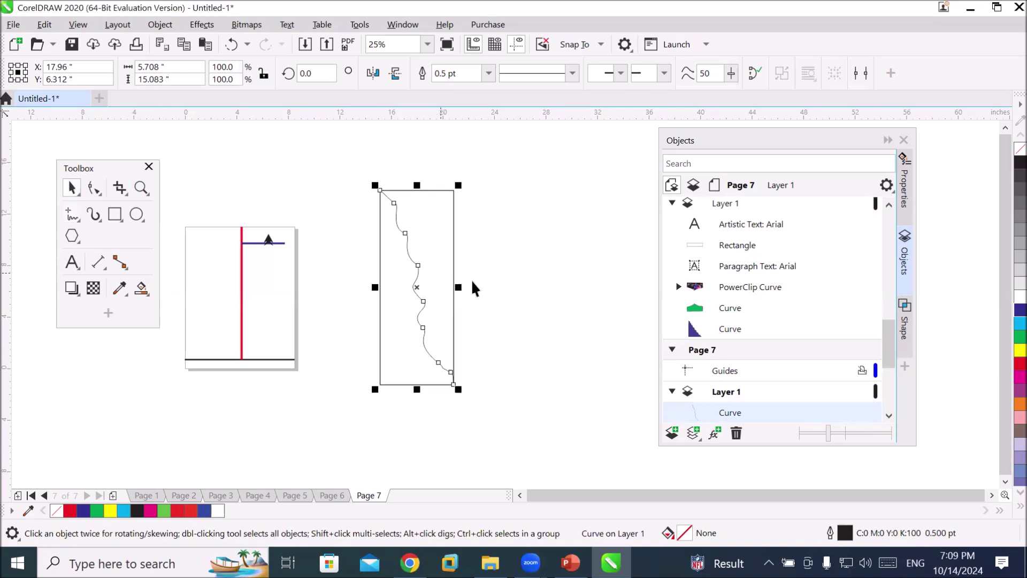
left_click(513, 288)
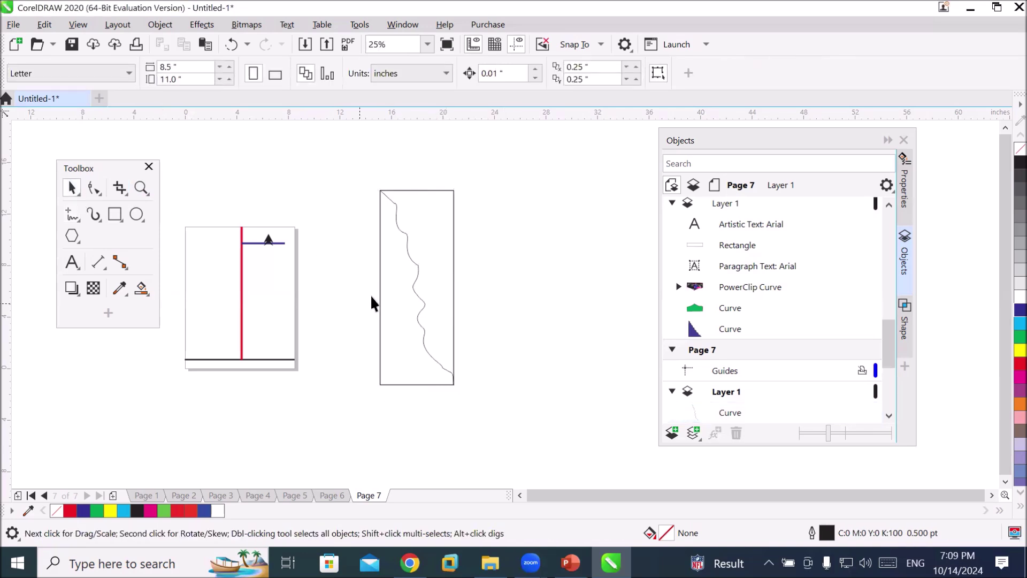
- Select the rectangle and wavy curve, and smart-fill the region right of the curve with red and a 1 pt blue outline
left_click_drag(479, 447, 502, 416)
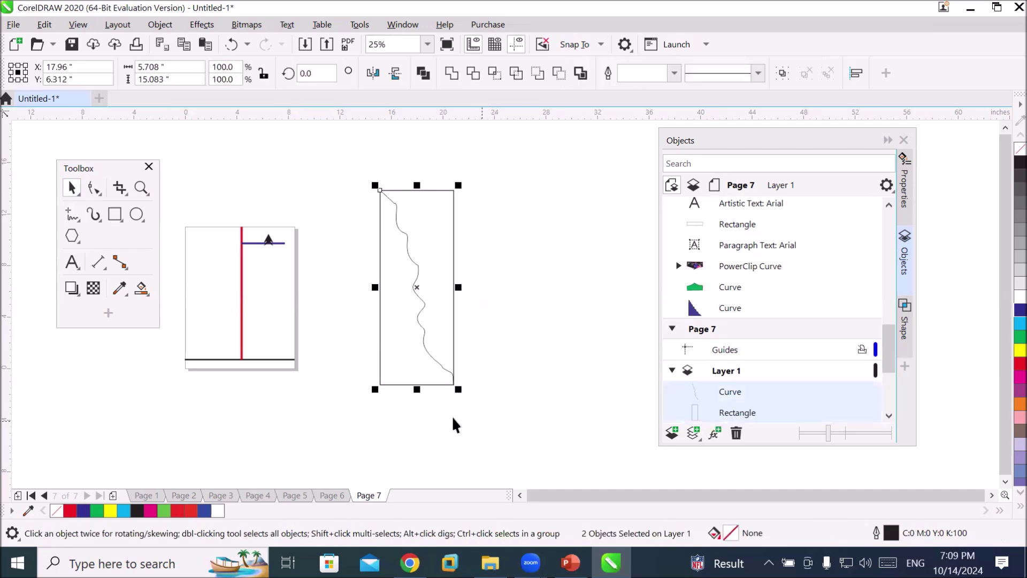
left_click(136, 288)
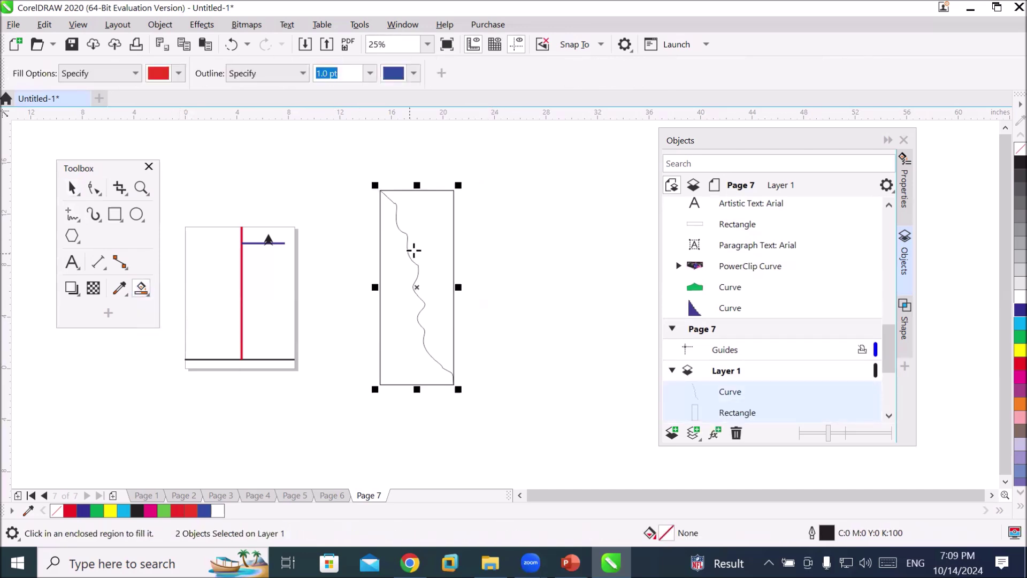
left_click(439, 232)
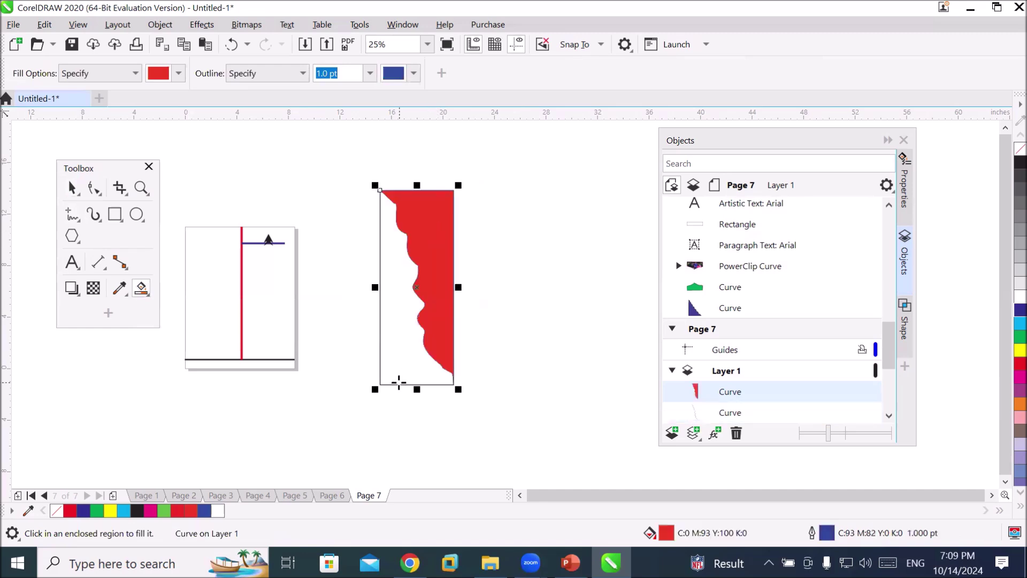
- Set the smart fill colour to blue (C 91, M 77, Y 0, K 0) and fill the region left of the curve
left_click(179, 73)
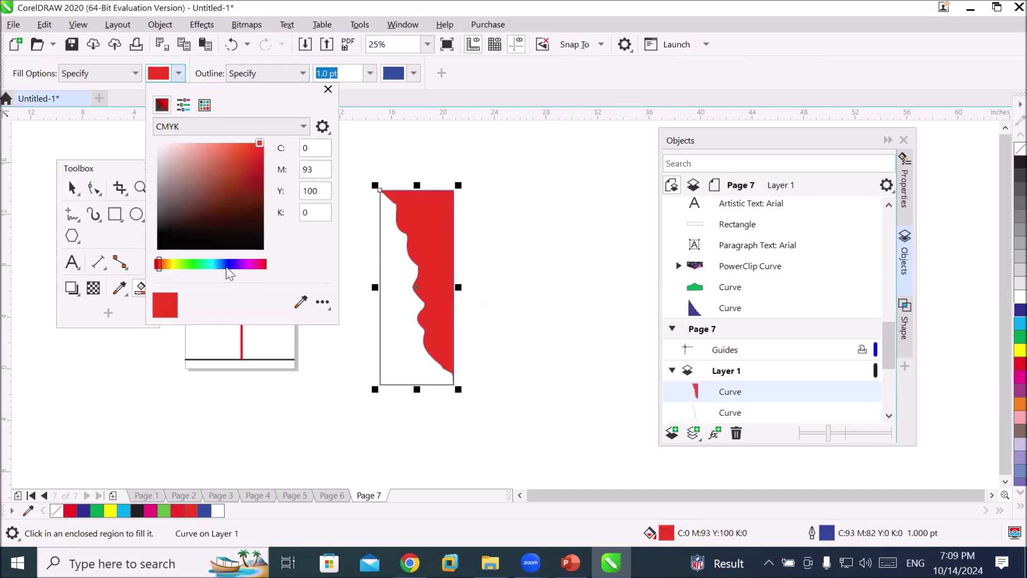
left_click(227, 264)
left_click(256, 149)
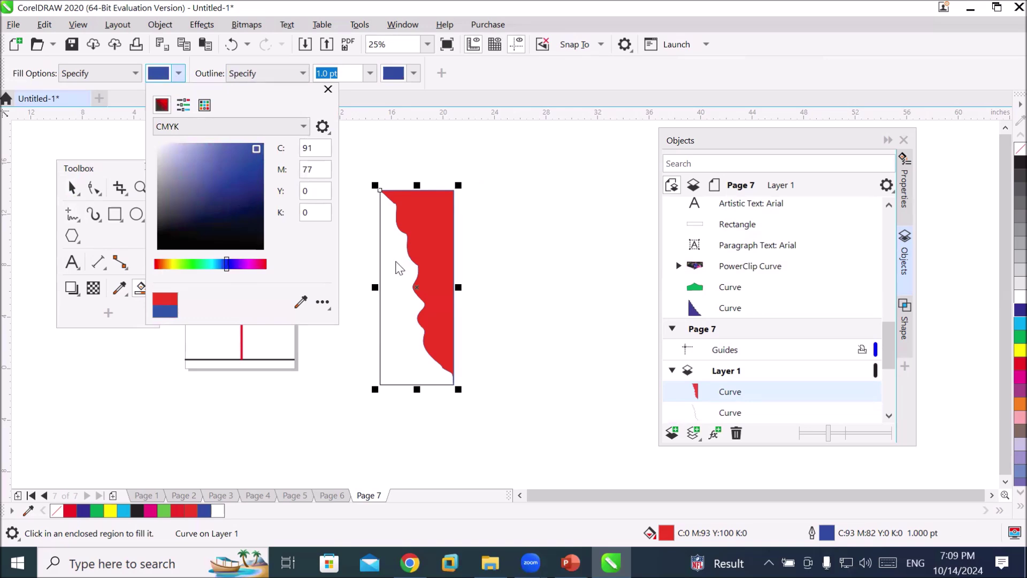
left_click(396, 262)
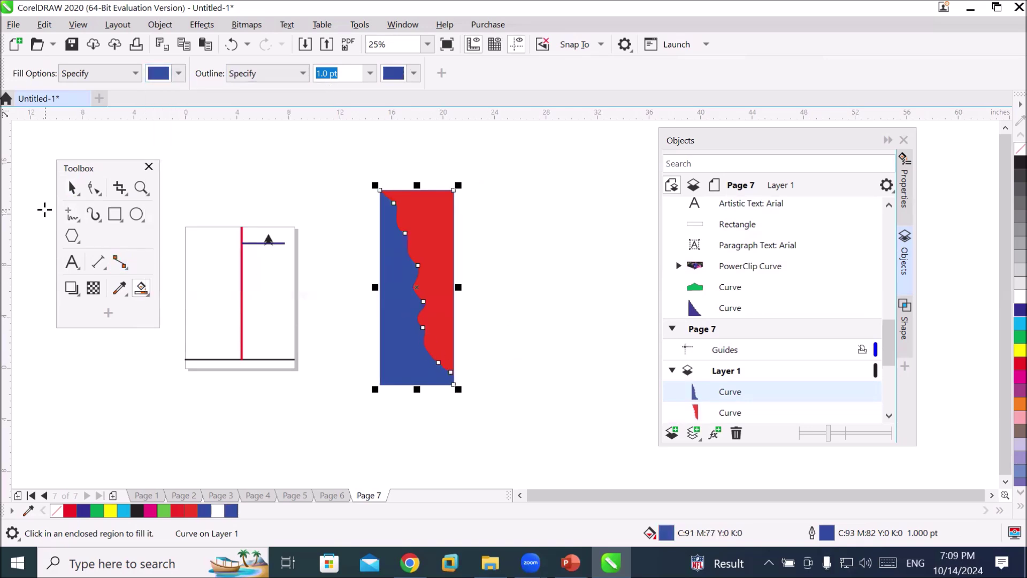
left_click(71, 187)
left_click(511, 280)
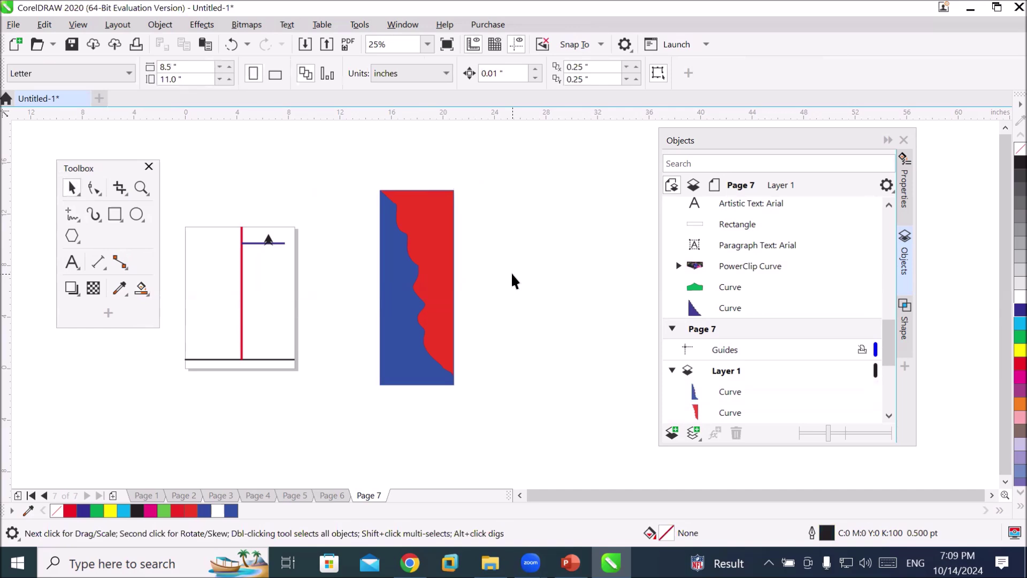
- Undo the two smart fills and the wavy dividing curve, leaving only the plain rectangle
key("ctrl+z")
key("ctrl+z")
left_click(512, 279)
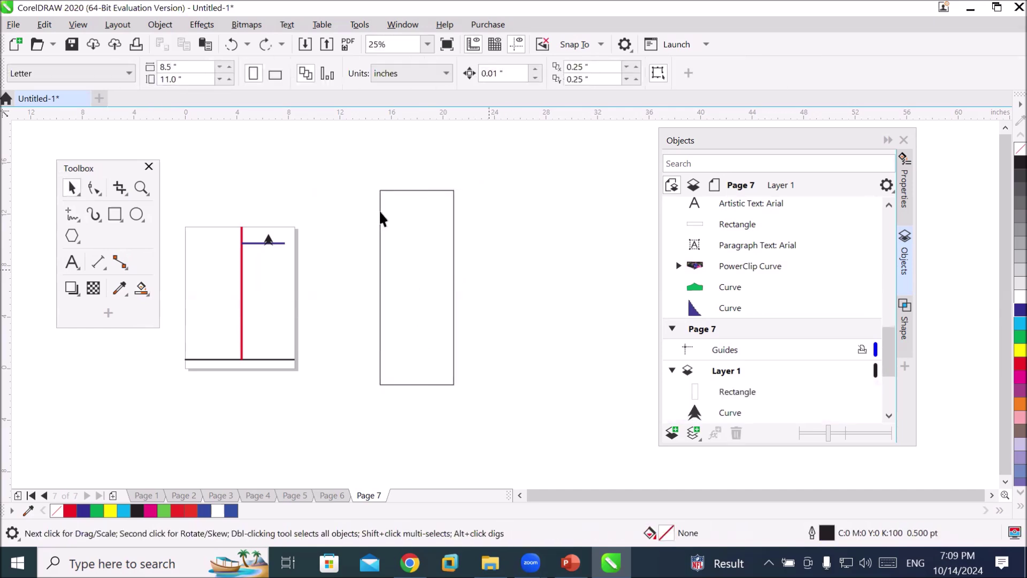
left_click(71, 217)
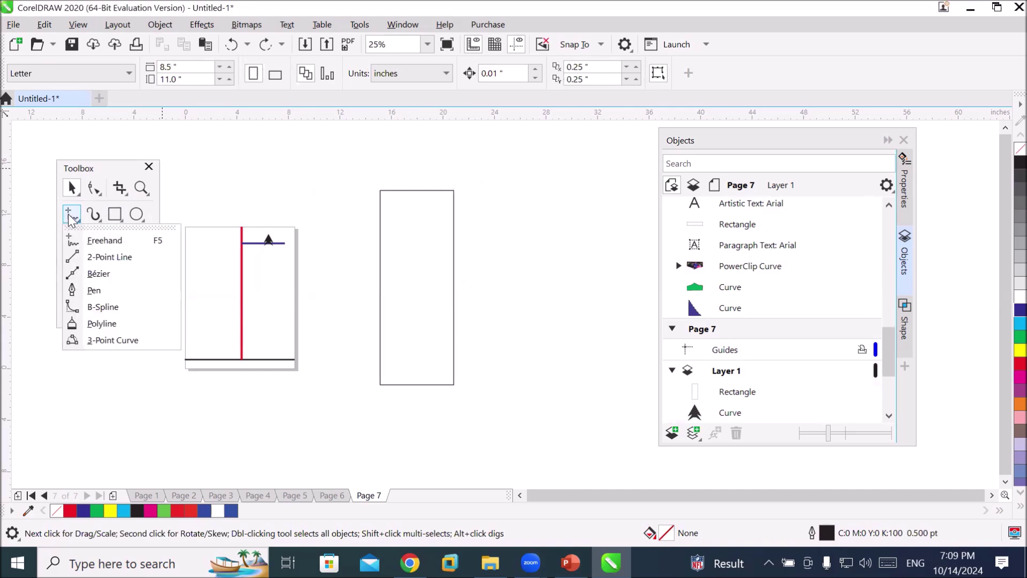
left_click(123, 257)
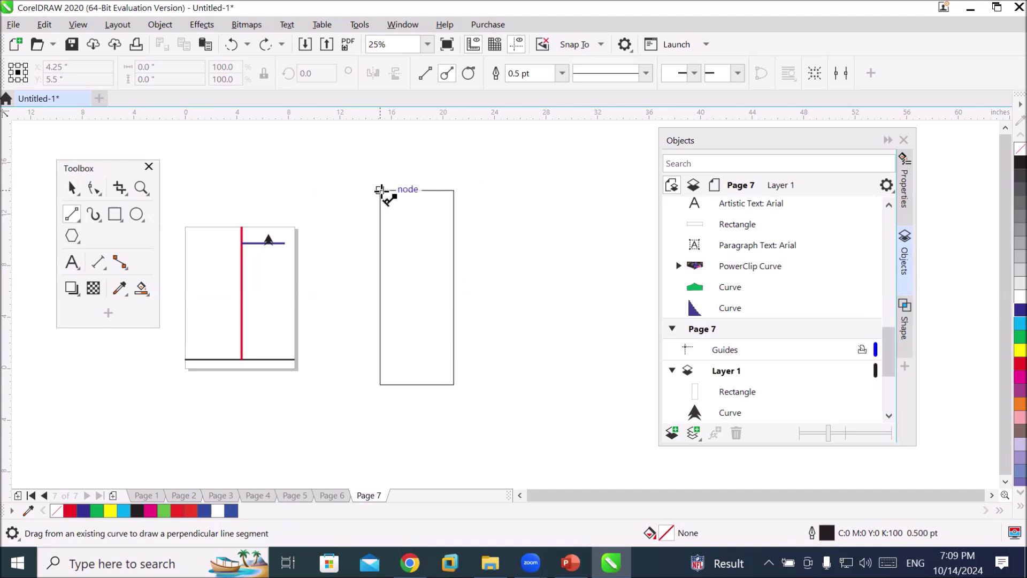
left_click_drag(380, 190, 420, 384)
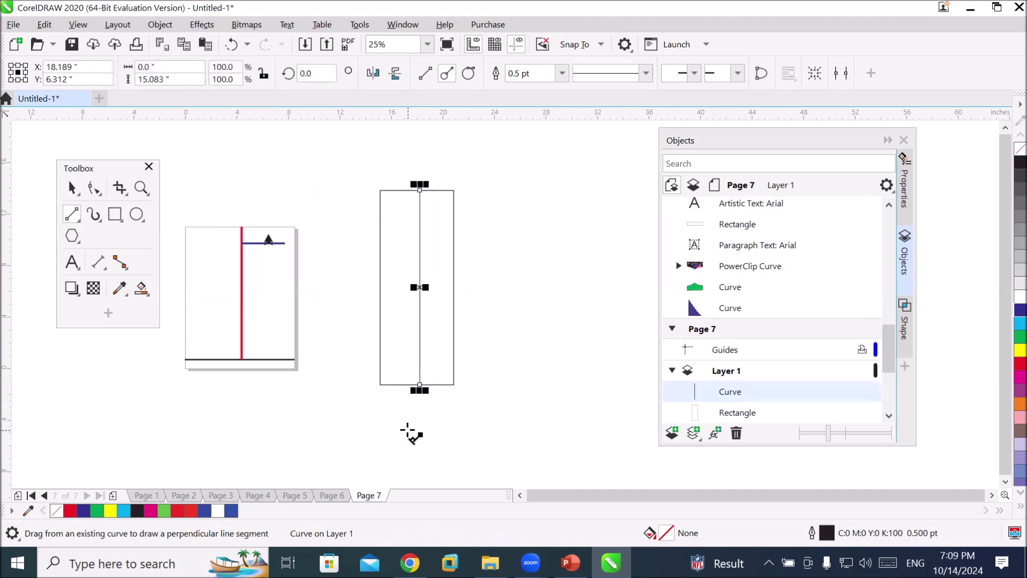
key("Delete")
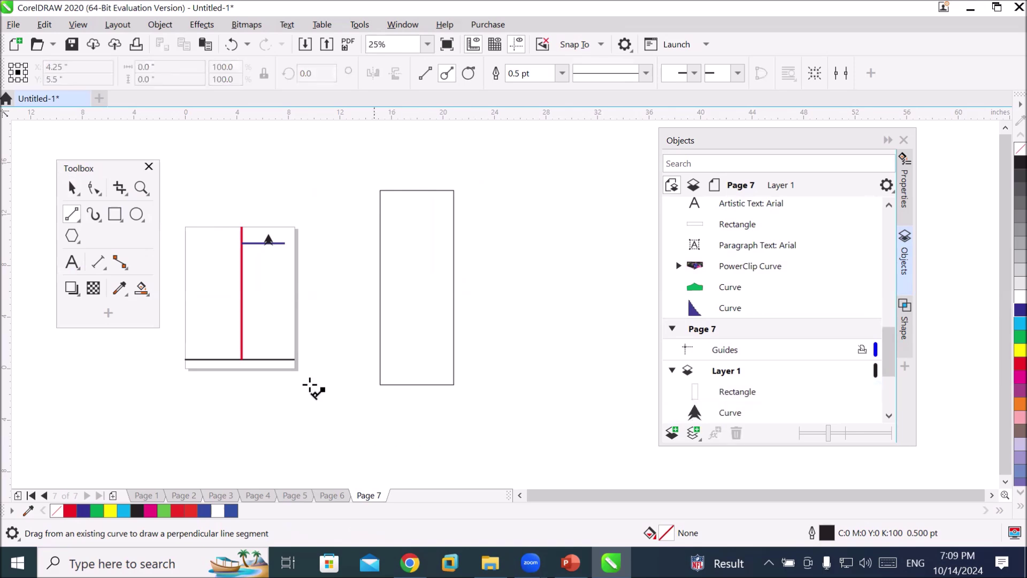
- Draw a plain 2-point line about 16.13 inches long from the rectangle's upper-left corner to its lower-right corner
left_click(77, 216)
left_click(75, 212)
left_click(74, 218)
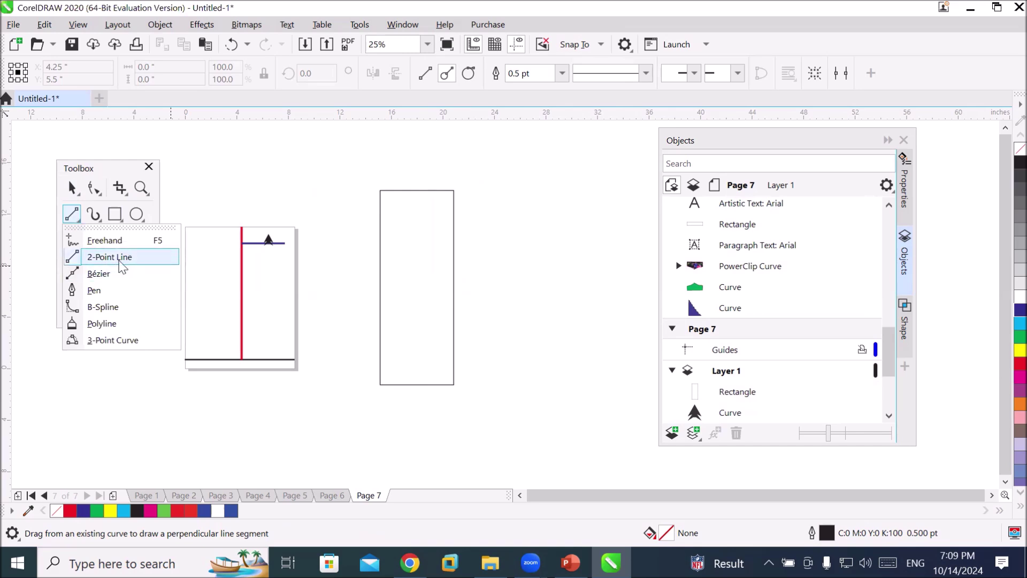
left_click(122, 255)
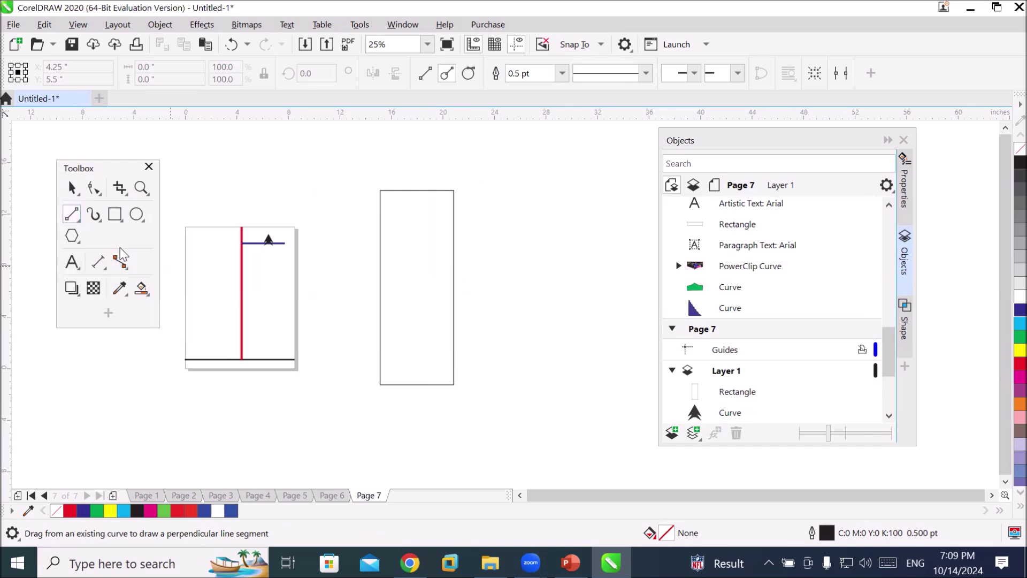
left_click(426, 74)
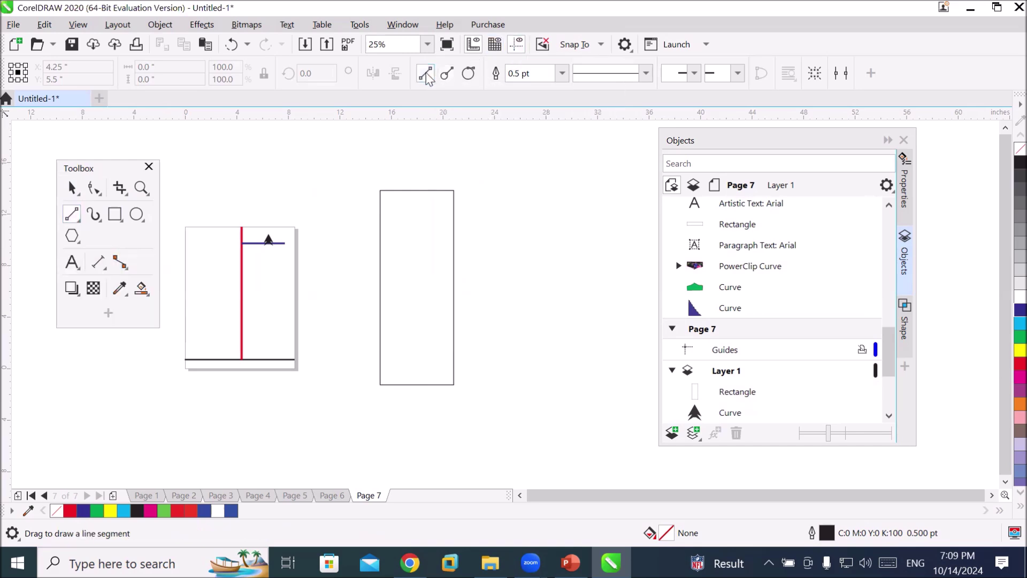
left_click_drag(380, 189, 454, 383)
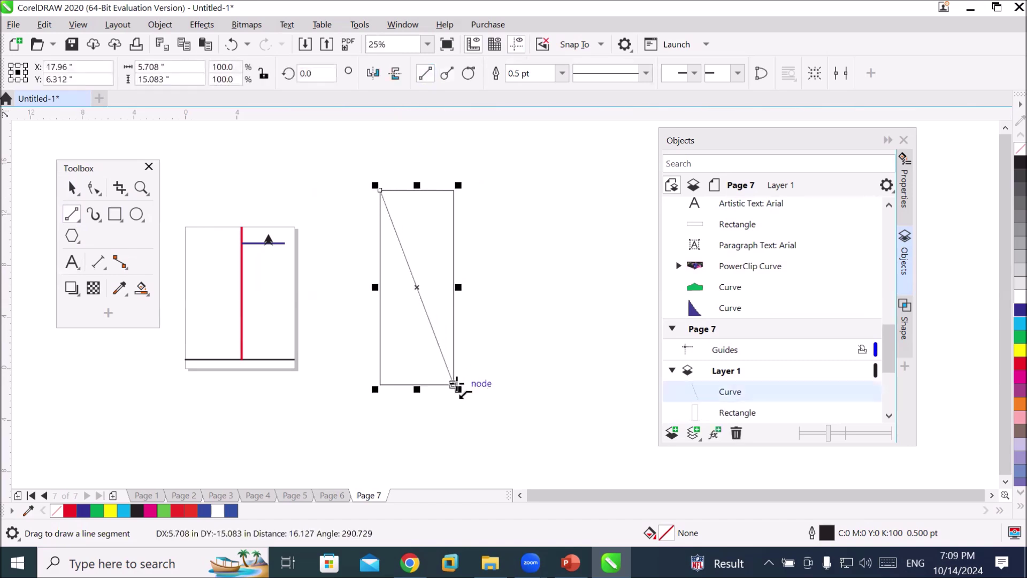
- Smart-fill the region below the diagonal with blue and the region above it with green (C 64, M 0, Y 89, K 0)
left_click(140, 290)
left_click(404, 298)
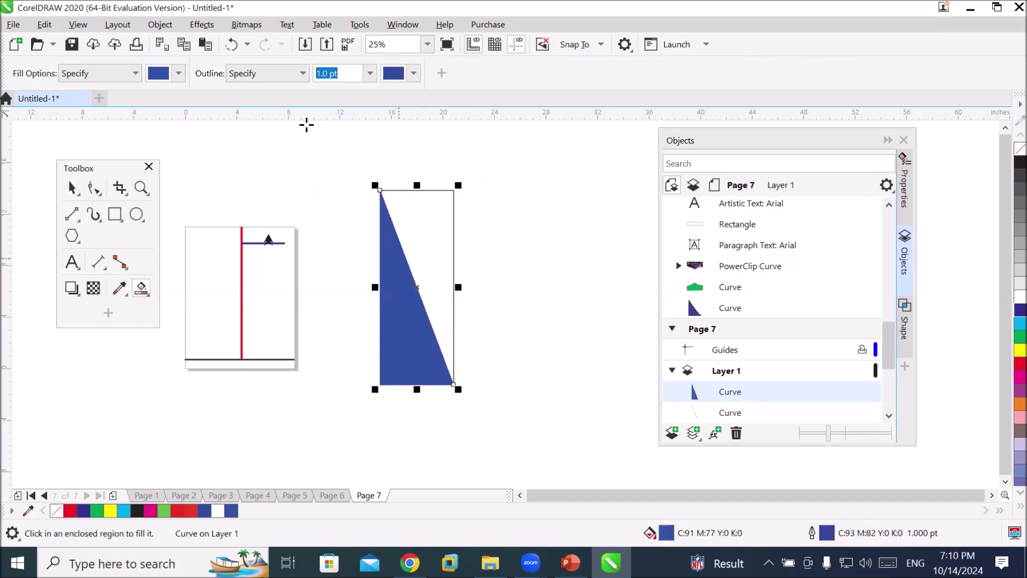
left_click(178, 73)
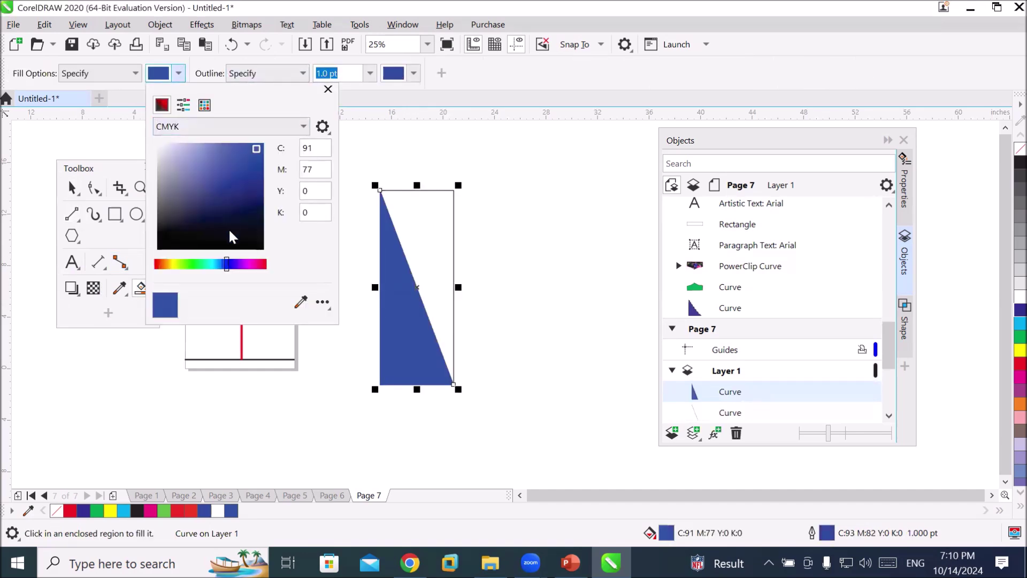
left_click(198, 264)
left_click(240, 151)
left_click(440, 229)
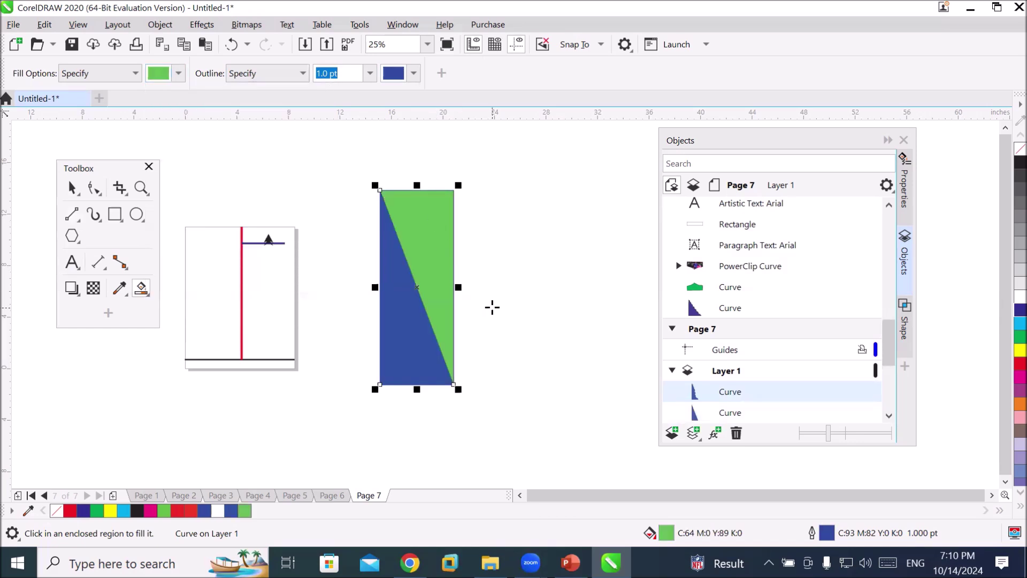
- Undo the blue and green smart fills and the diagonal line
key("ctrl+z")
key("ctrl+z")
key("ctrl+z")
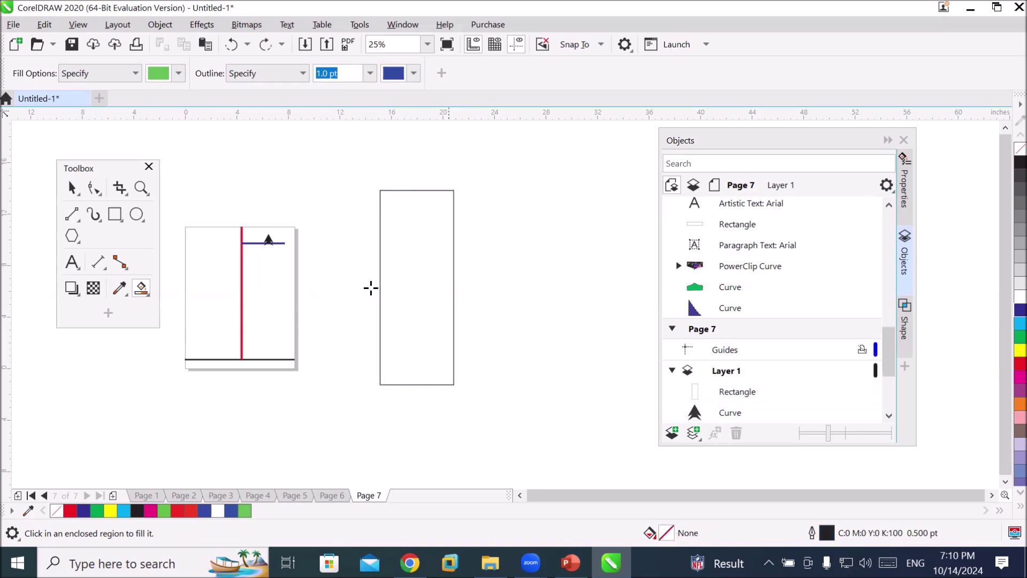
- Draw perpendicular 2-point lines outward from the rectangle: three from its right edge, one from its top edge and two from its left edge
left_click(72, 217)
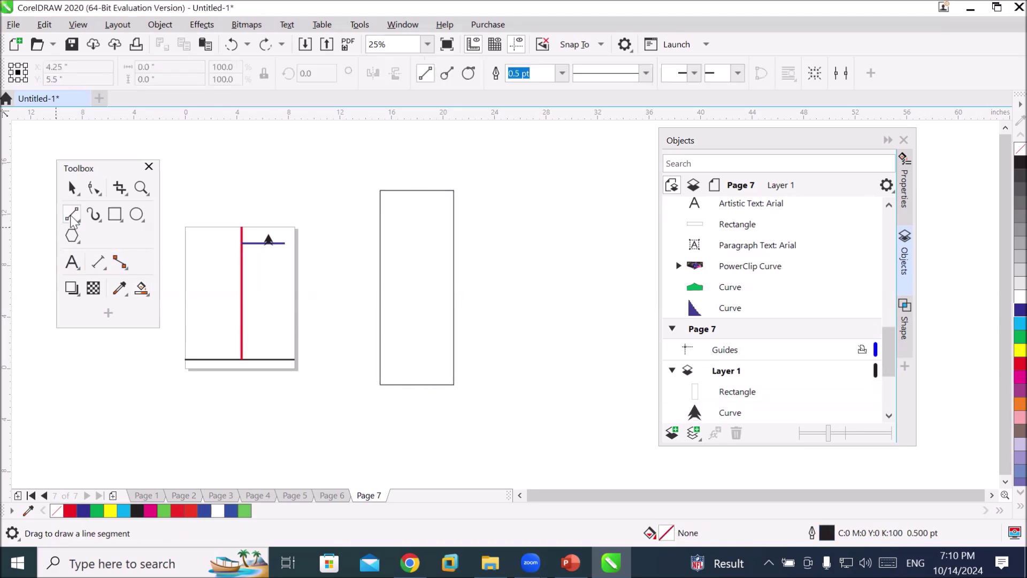
left_click(446, 74)
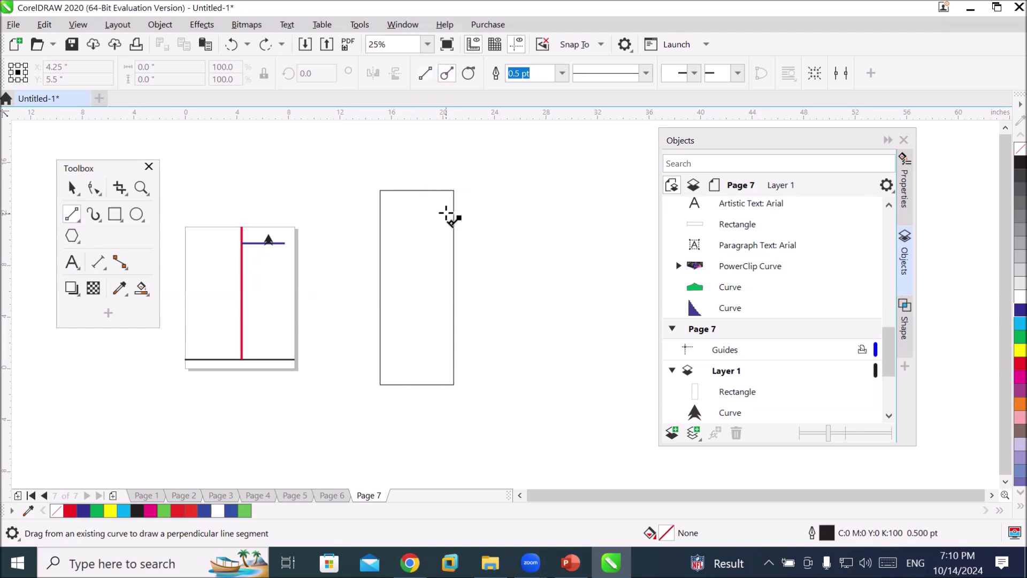
left_click_drag(454, 214, 552, 216)
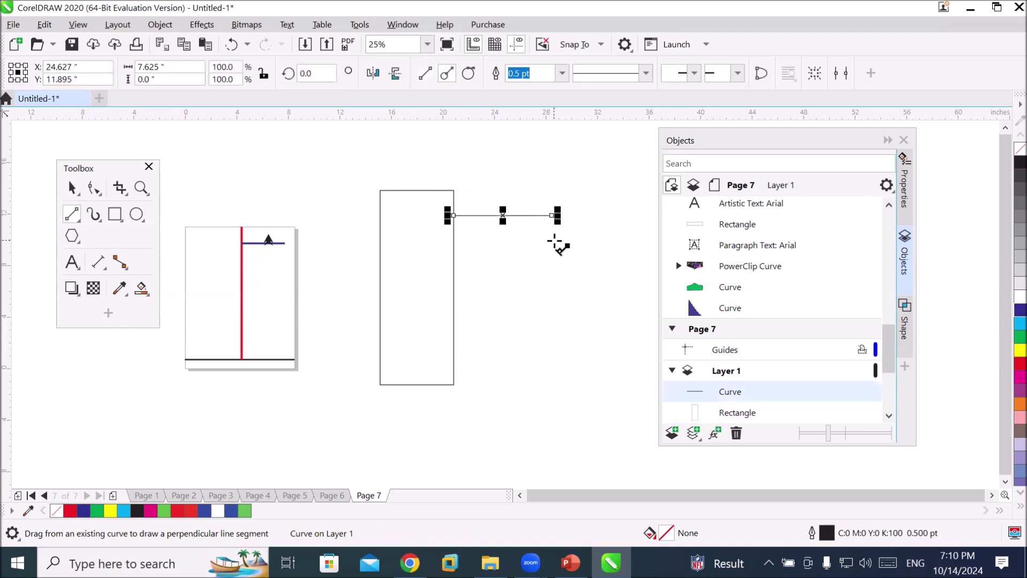
left_click_drag(454, 298, 528, 293)
left_click_drag(454, 341, 554, 340)
left_click_drag(418, 191, 429, 124)
left_click_drag(379, 228, 327, 222)
left_click_drag(380, 305, 314, 304)
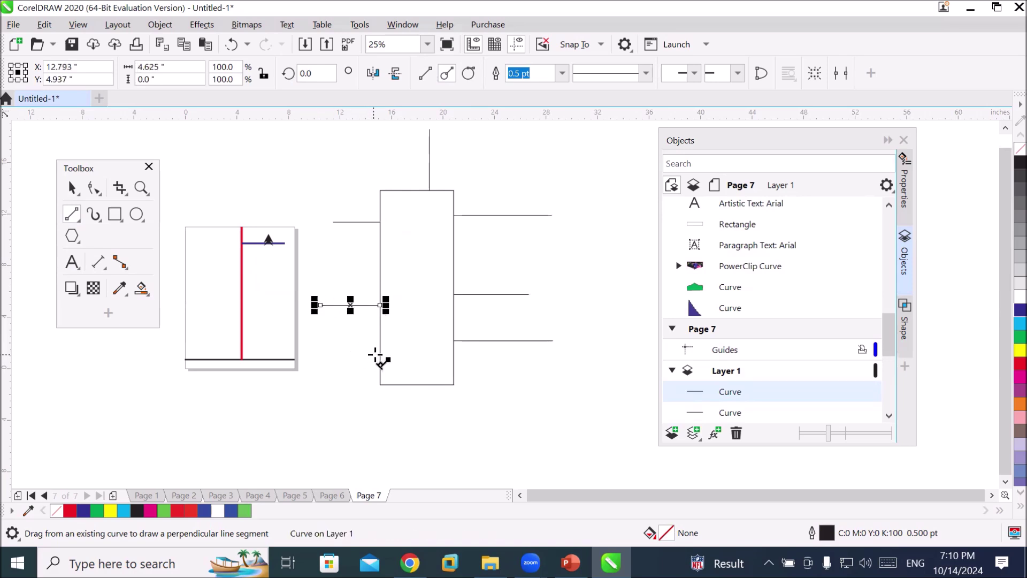
- Draw three short perpendicular lines into the rectangle, two from its left edge and one from its top edge
left_click_drag(380, 354, 417, 353)
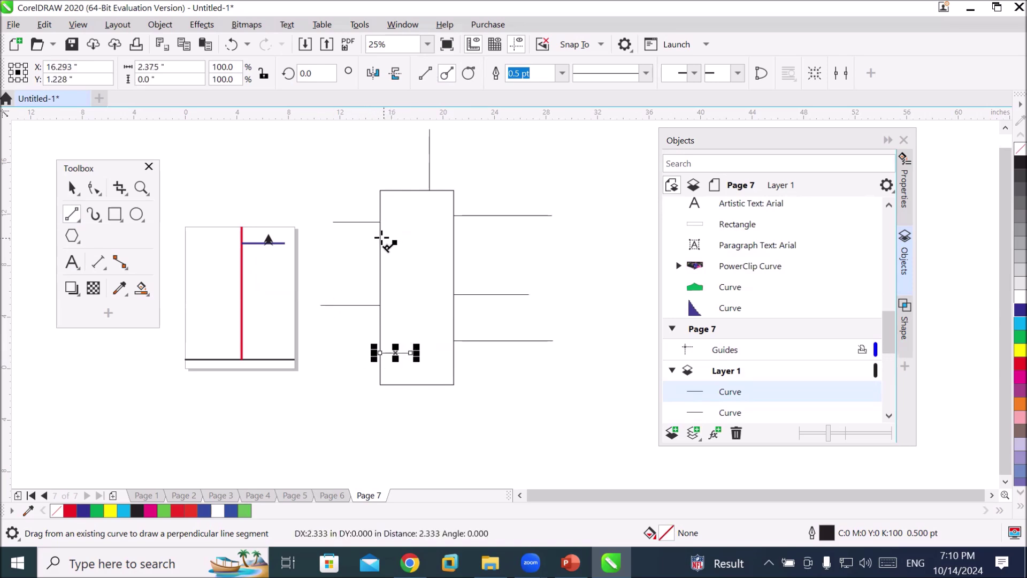
left_click_drag(380, 249, 420, 250)
left_click_drag(420, 191, 421, 221)
- Draw a circle about 9.96 inches in diameter on the empty area right of the rectangle and its lines
scroll(482, 307, "down", 1)
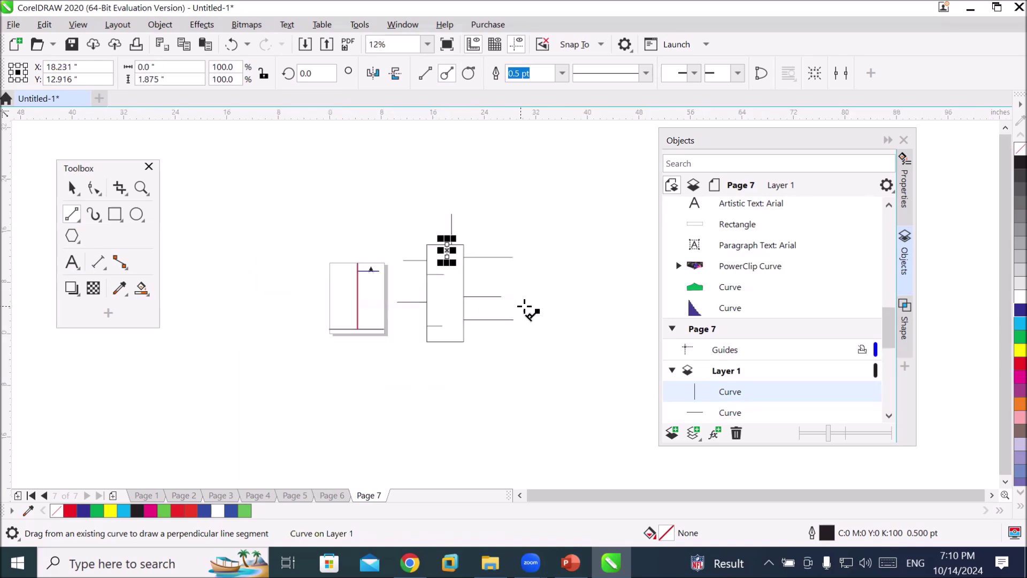
scroll(580, 303, "up", 1)
left_click(141, 218)
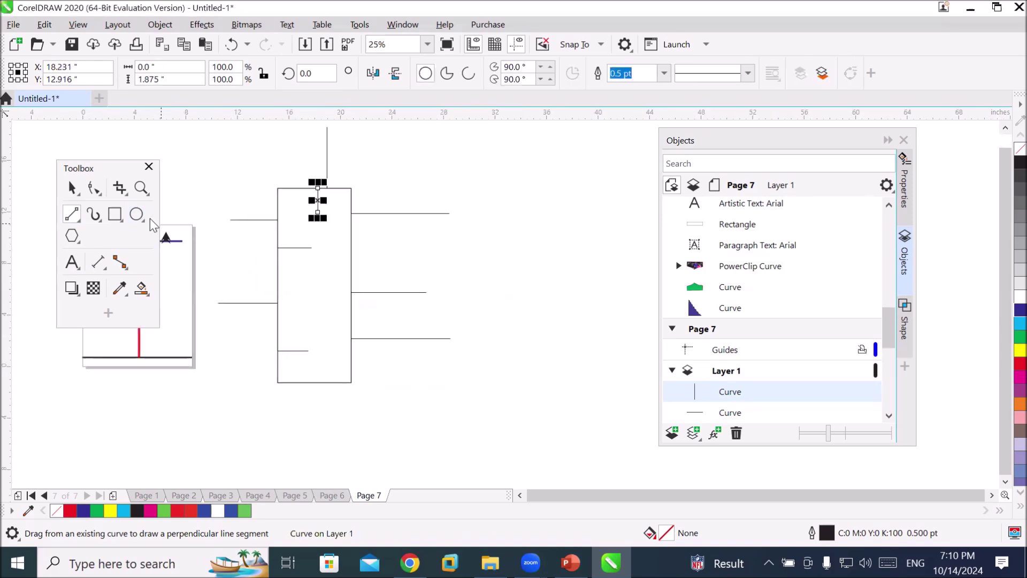
left_click_drag(506, 192, 635, 314)
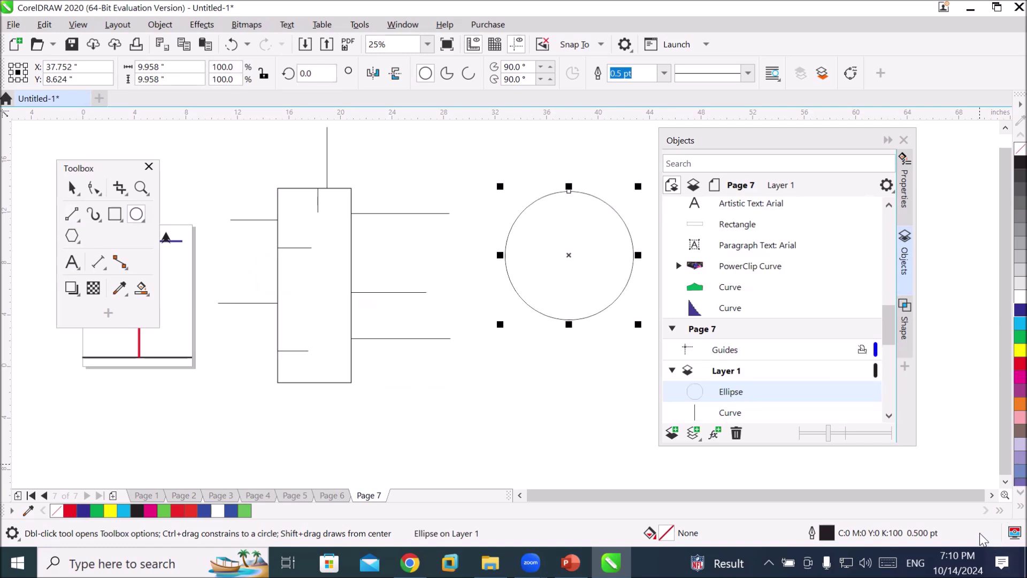
left_click(991, 495)
left_click(991, 495)
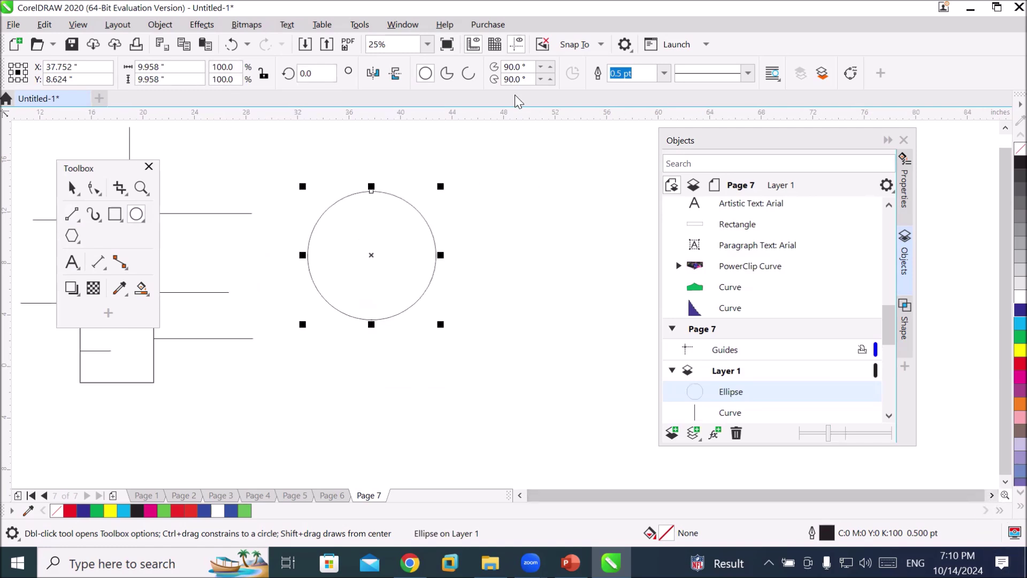
- Draw a perpendicular line about 10.7 inches long outward from the circle's right side and give it a thicker red outline
left_click(72, 215)
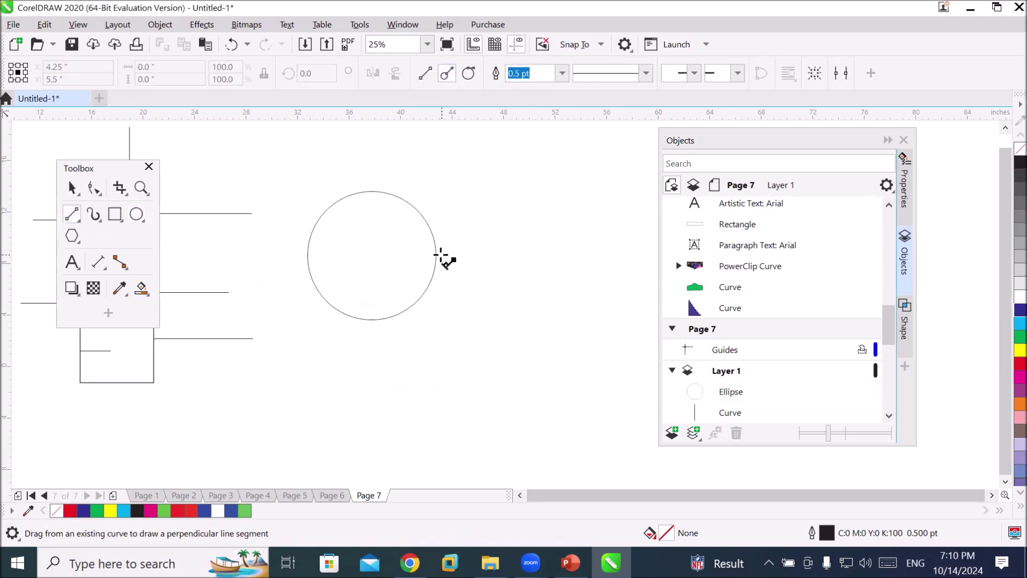
left_click_drag(435, 255, 575, 257)
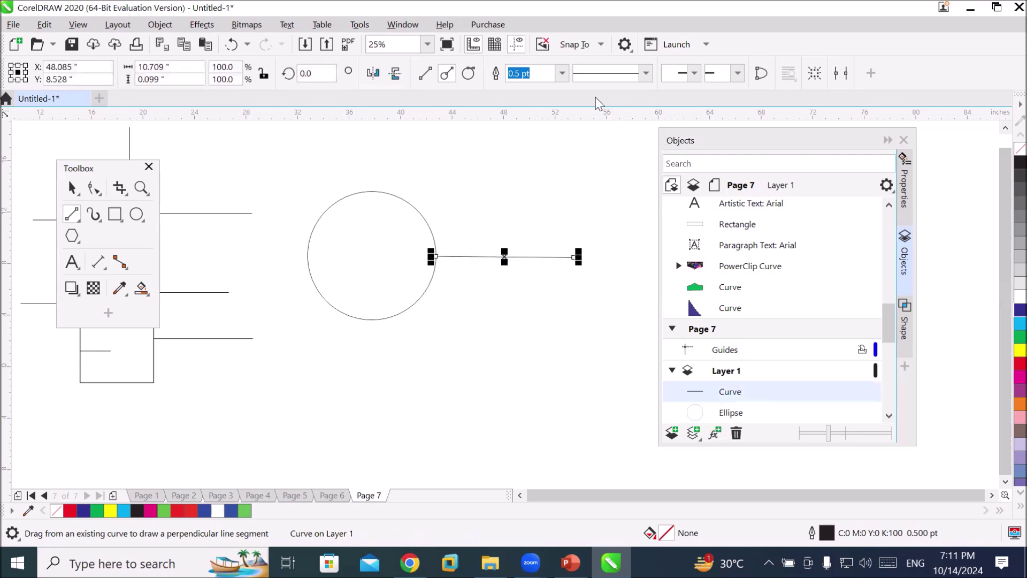
left_click(559, 73)
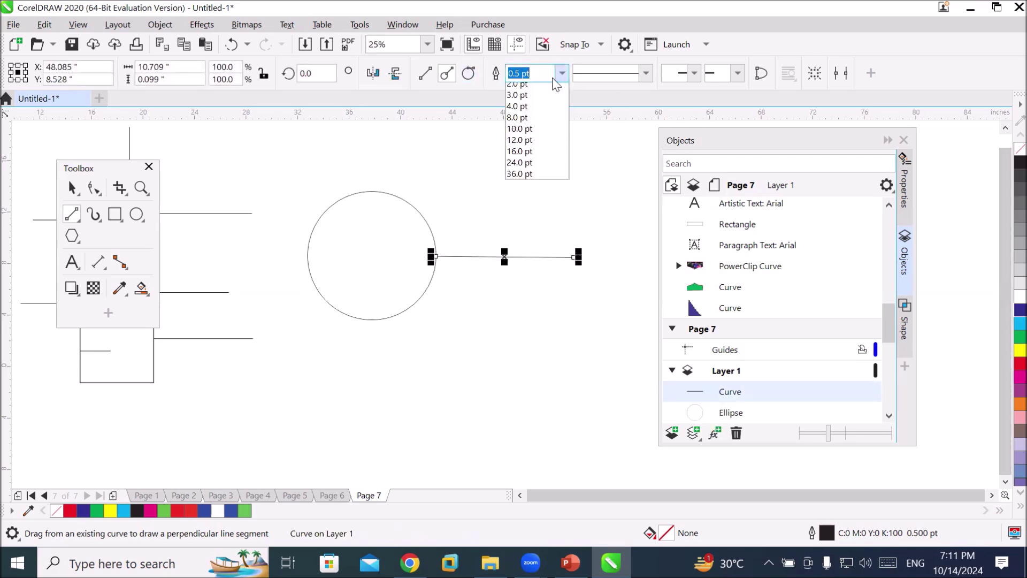
left_click(527, 191)
right_click(1020, 364)
left_click(519, 355)
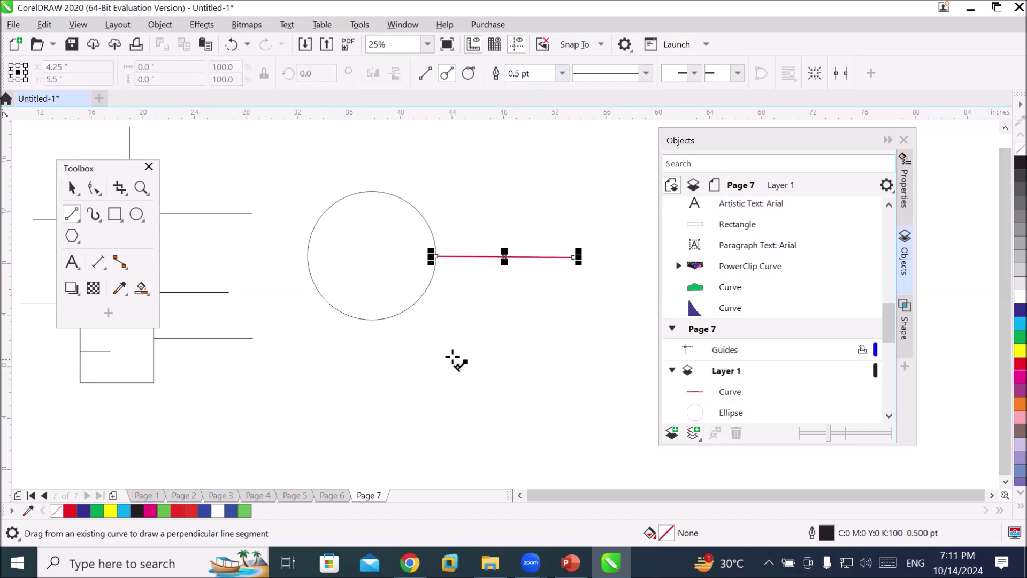
- Draw a perpendicular line about 8.6 inches long downward from the circle's lowest point, with a red 16 pt outline
left_click_drag(371, 321, 356, 442)
left_click_drag(375, 427, 370, 432)
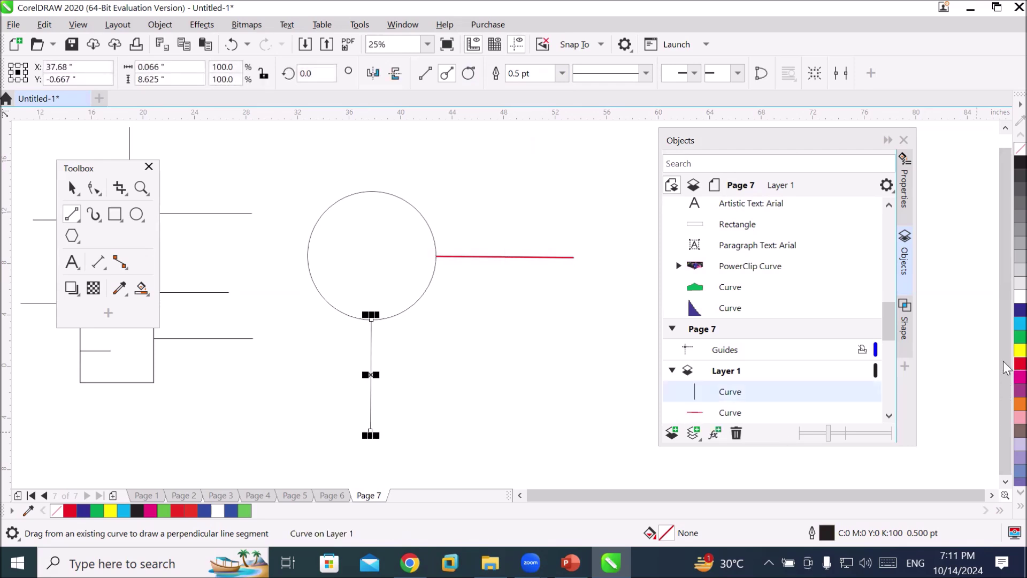
right_click(1019, 364)
left_click(561, 73)
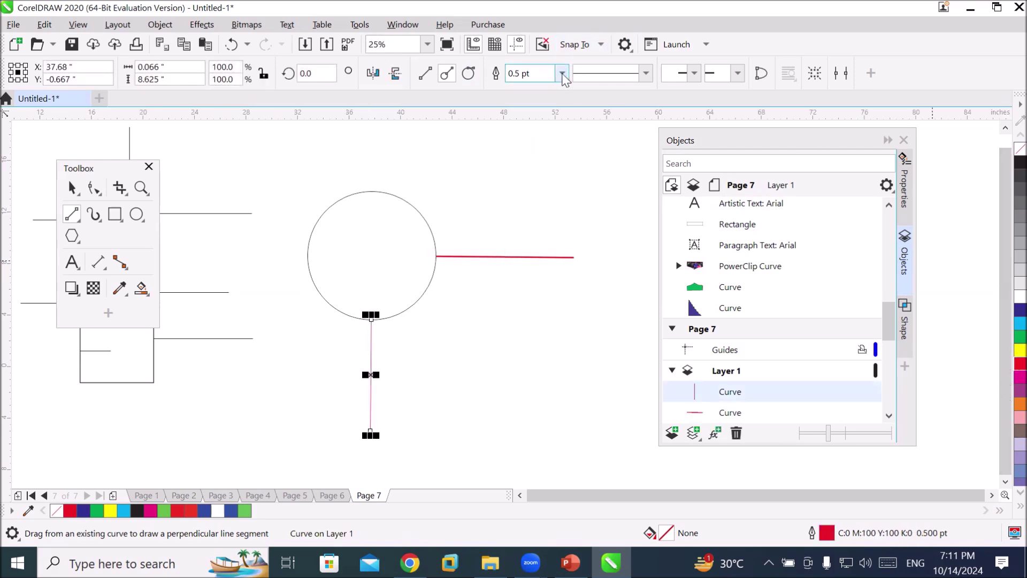
left_click(559, 224)
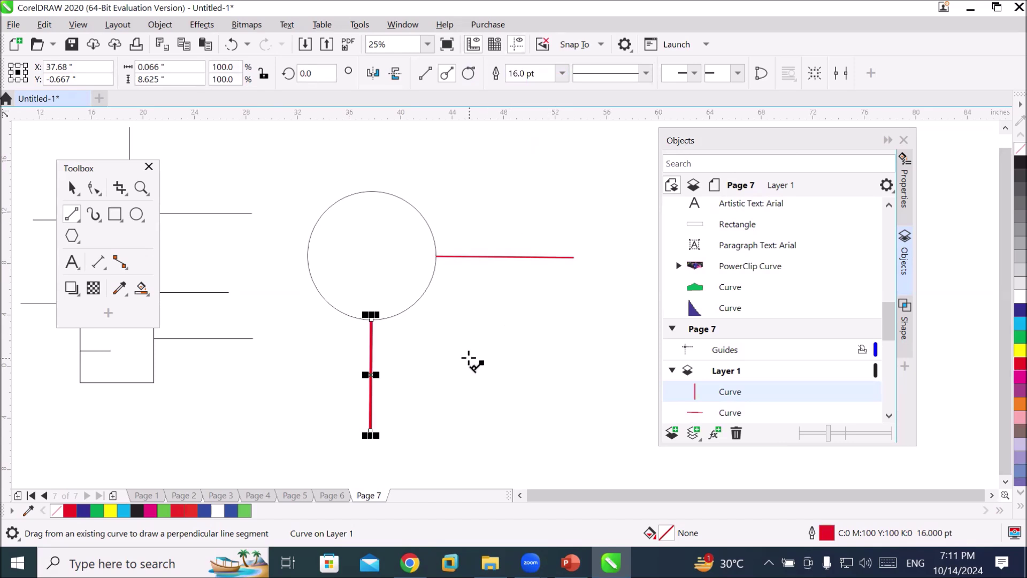
left_click(71, 190)
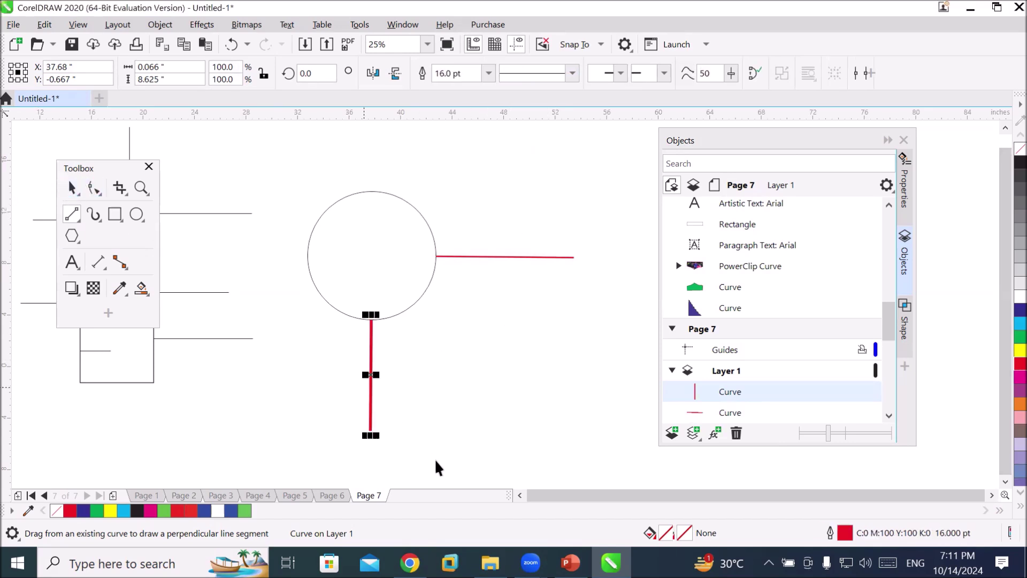
left_click(484, 406)
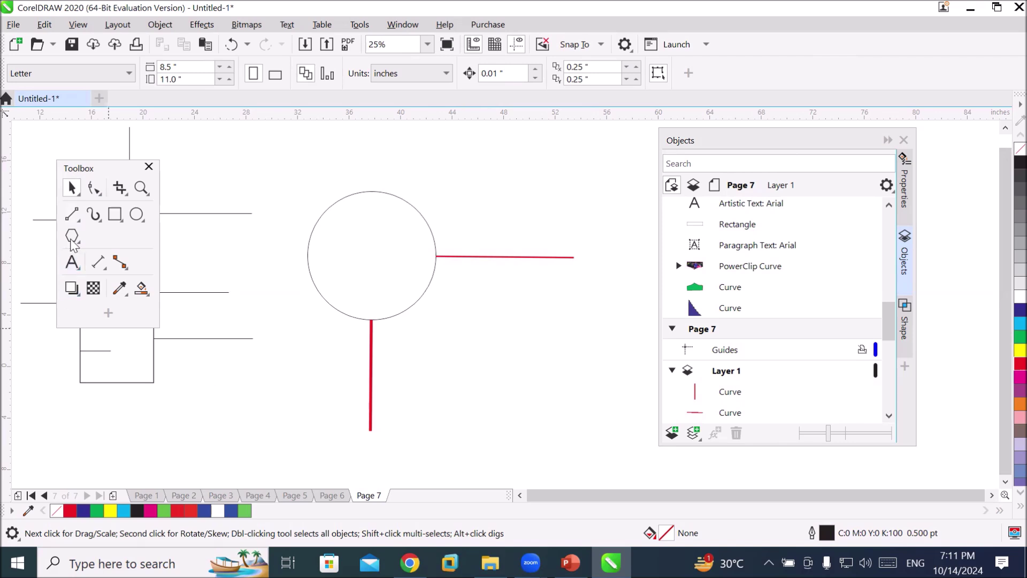
- Draw two tangent 2-point lines rising rightward from the circle's upper and lower sides, about 15 and 18.4 inches long
double_click(76, 215)
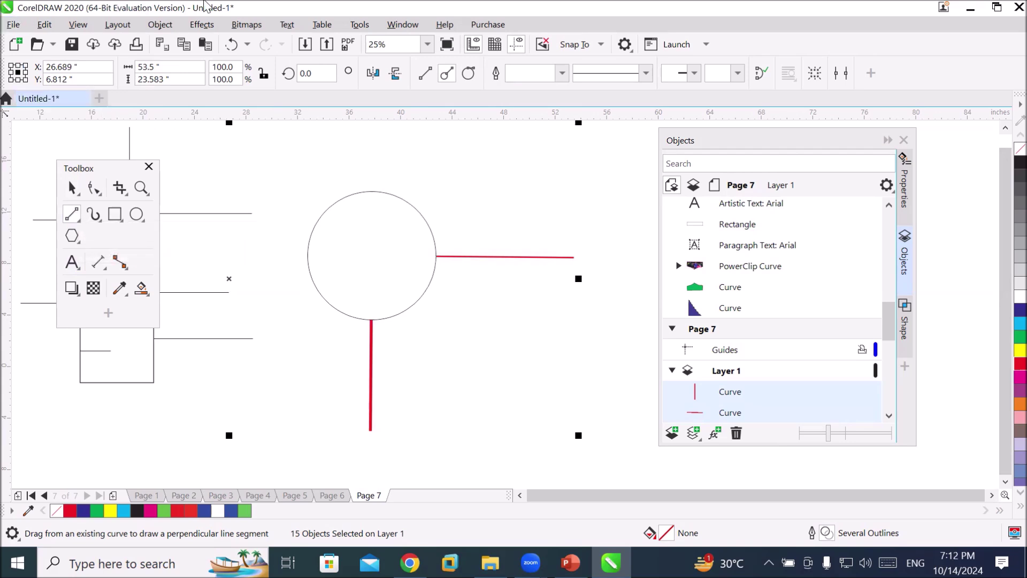
left_click(469, 74)
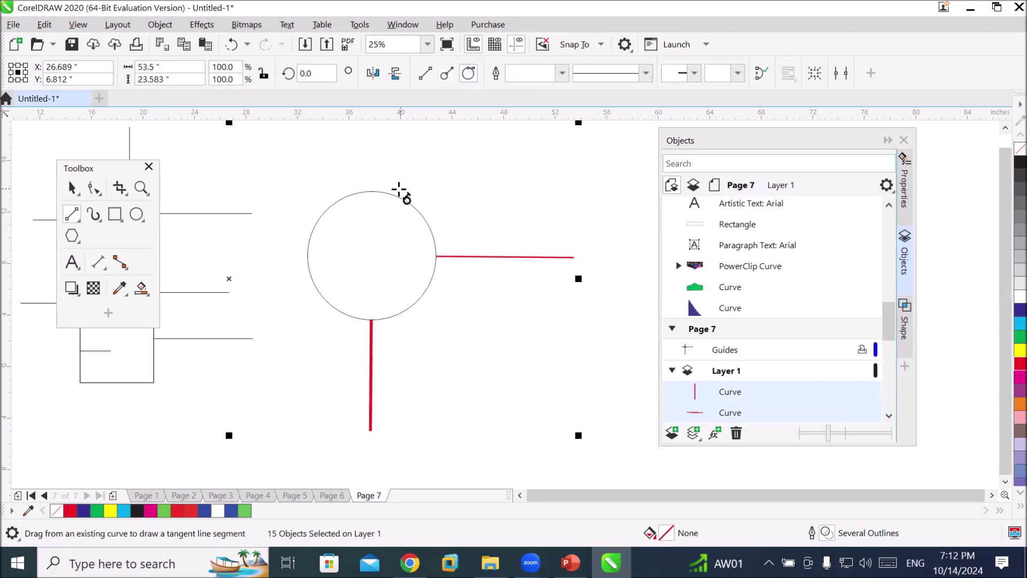
left_click_drag(374, 192, 254, 353)
left_click_drag(310, 397, 536, 135)
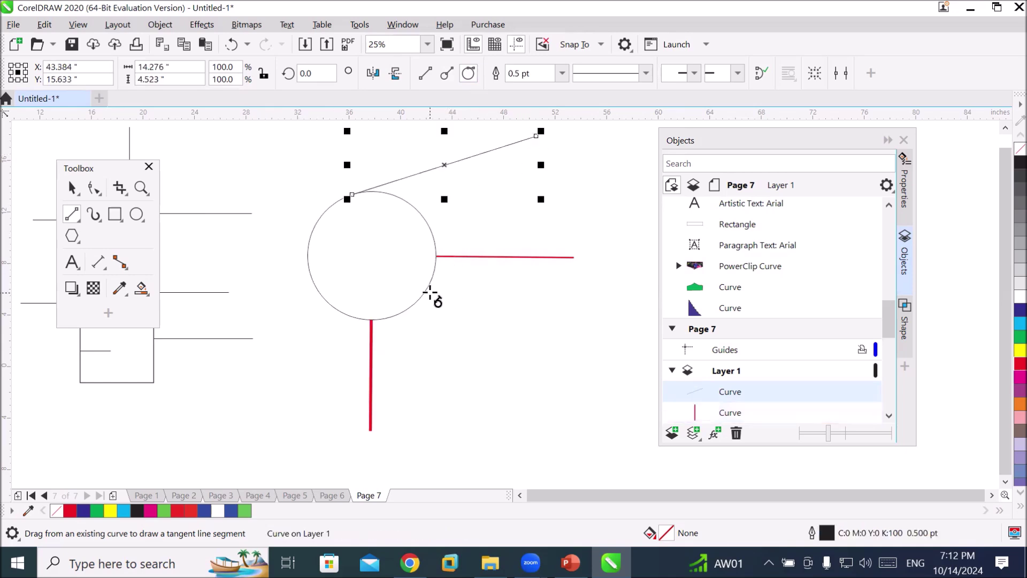
left_click_drag(427, 290, 618, 250)
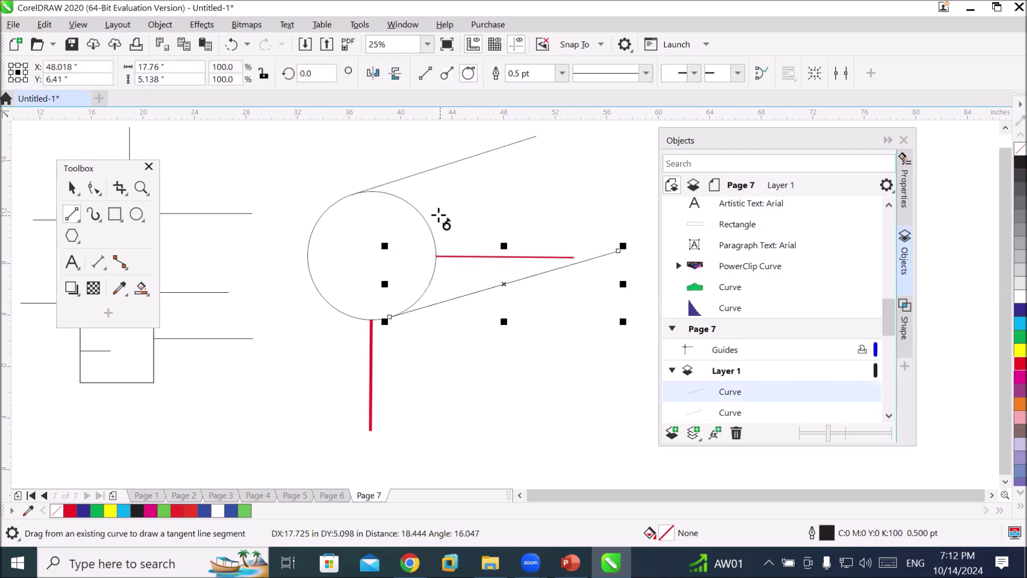
- Draw two more tangent lines: one straight down from the circle's left side, one sloping down-right from its upper right, about 13.4 by 15.6 inches
left_click_drag(309, 251, 307, 443)
left_click_drag(435, 268, 594, 415)
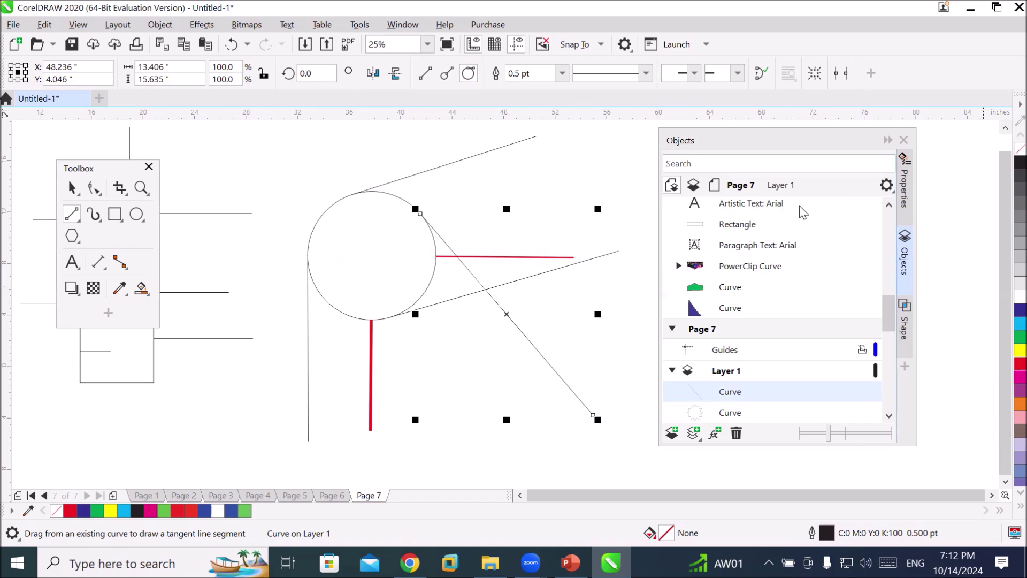
- Draw a plain 2-point line about 4.9 by 8.7 inches across the circle's inside and a tangent line about 16.3 inches wide from its upper side
left_click(426, 78)
left_click_drag(344, 200, 405, 310)
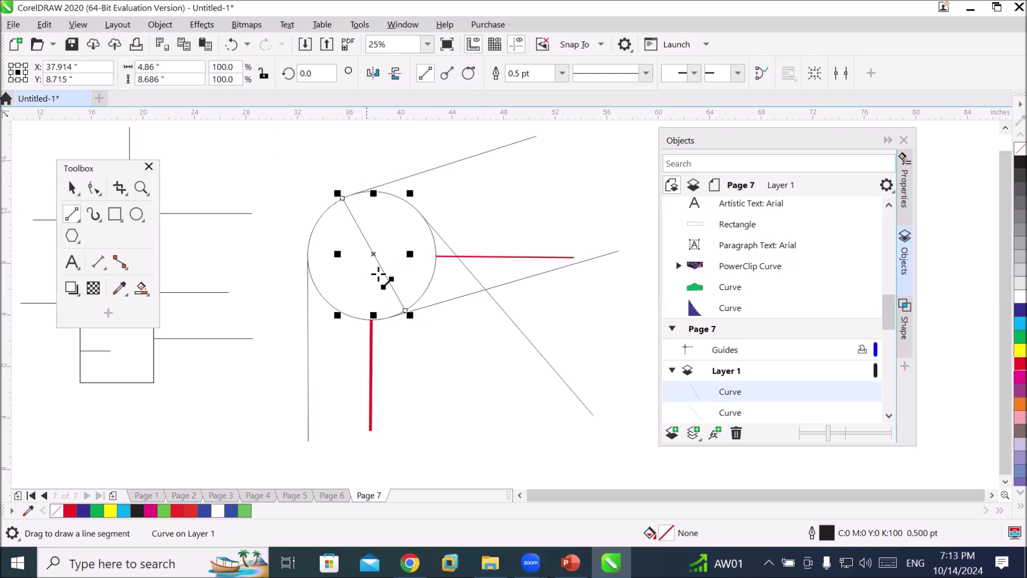
left_click(469, 75)
left_click_drag(316, 223, 585, 224)
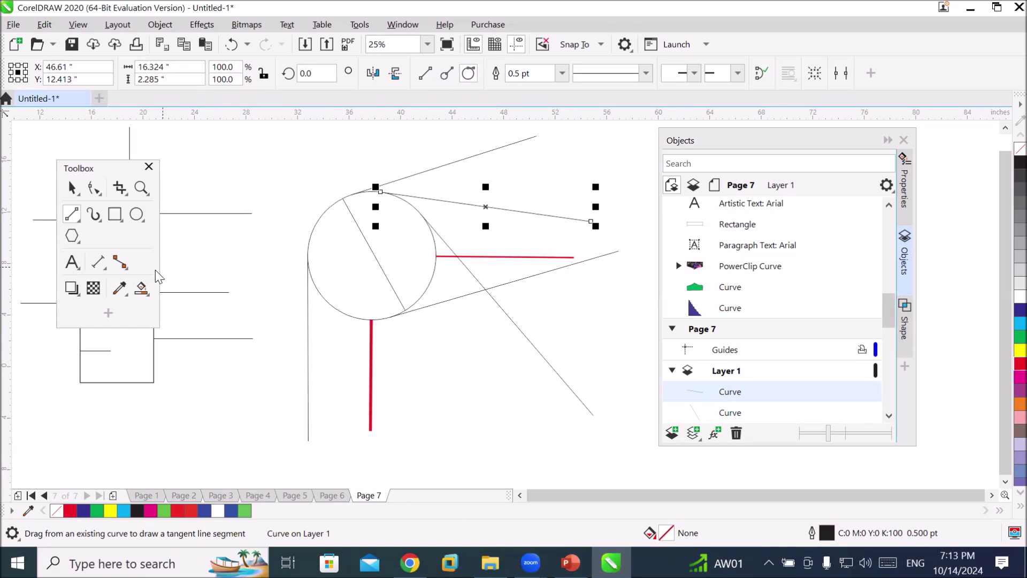
- Add a new blank page after Page 7
left_click(75, 214)
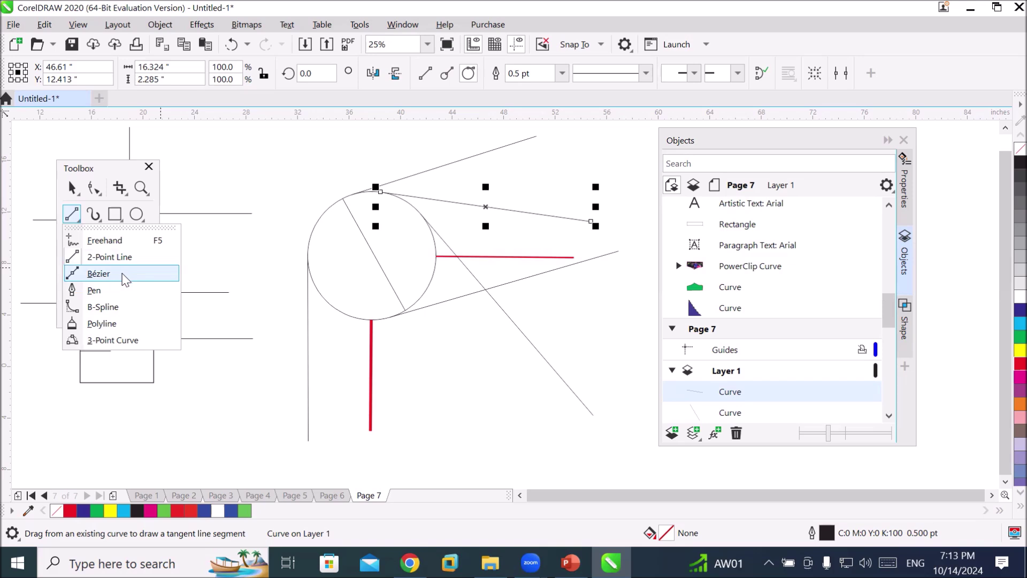
left_click(113, 495)
left_click(113, 496)
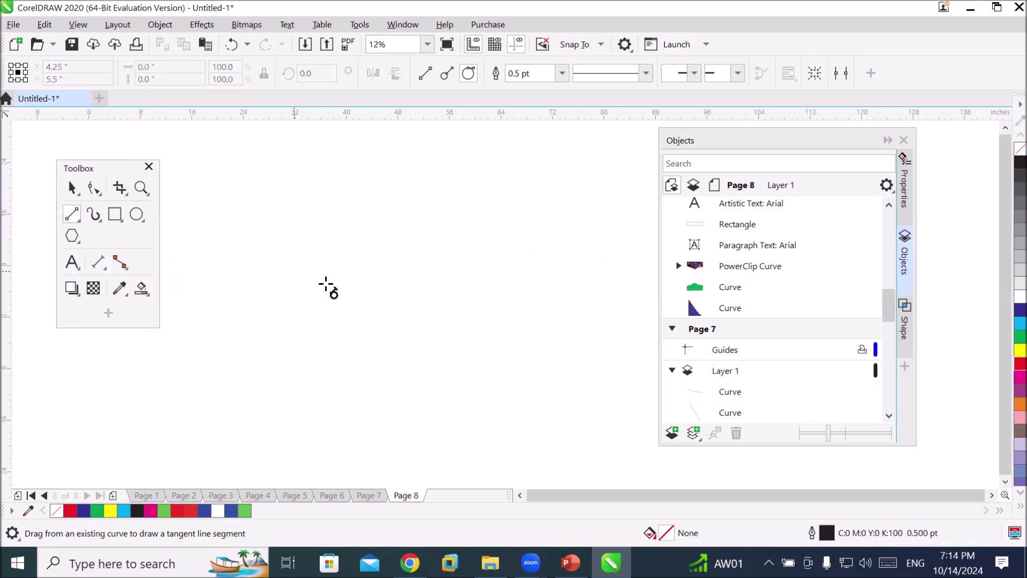
- Draw a nearly horizontal line about 5.7 inches long from the page's left edge and delete it
scroll(370, 227, "up", 1)
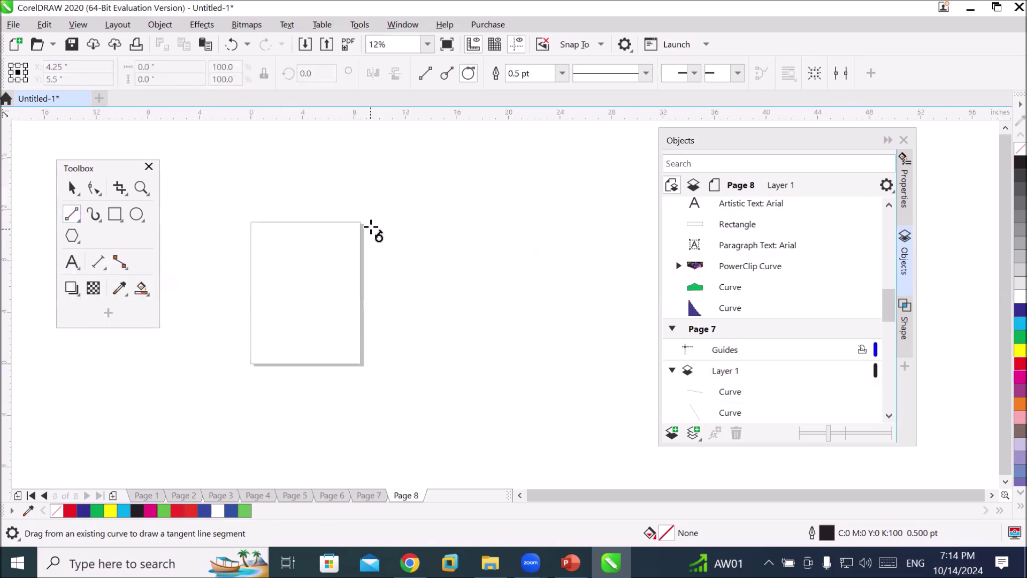
scroll(340, 248, "up", 1)
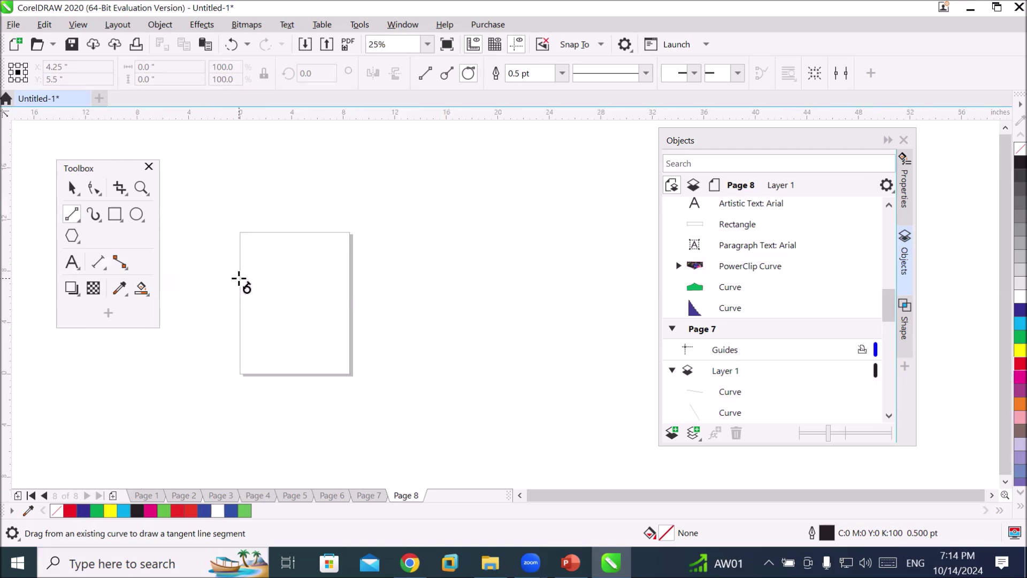
scroll(243, 245, "up", 2)
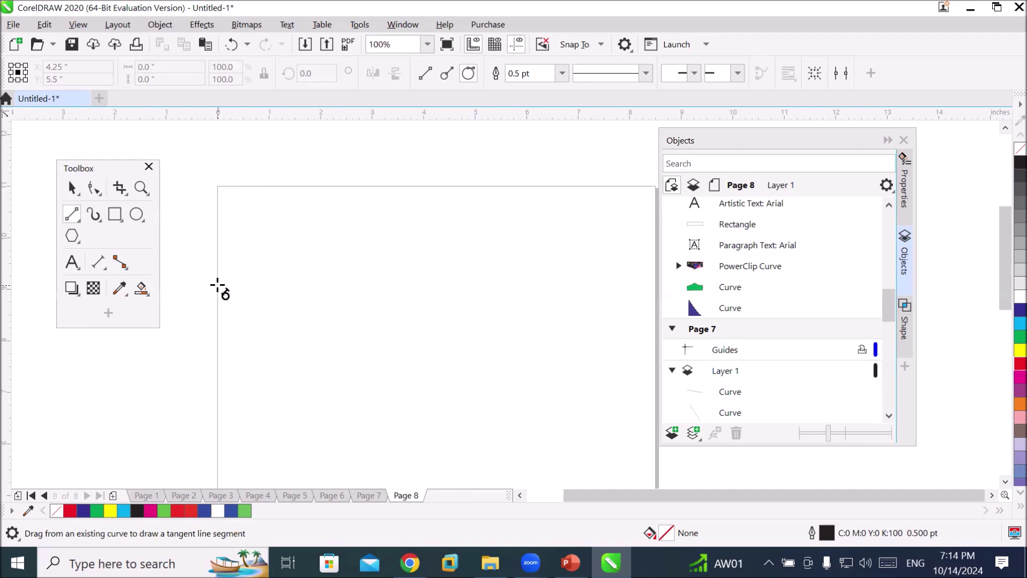
left_click_drag(215, 287, 509, 292)
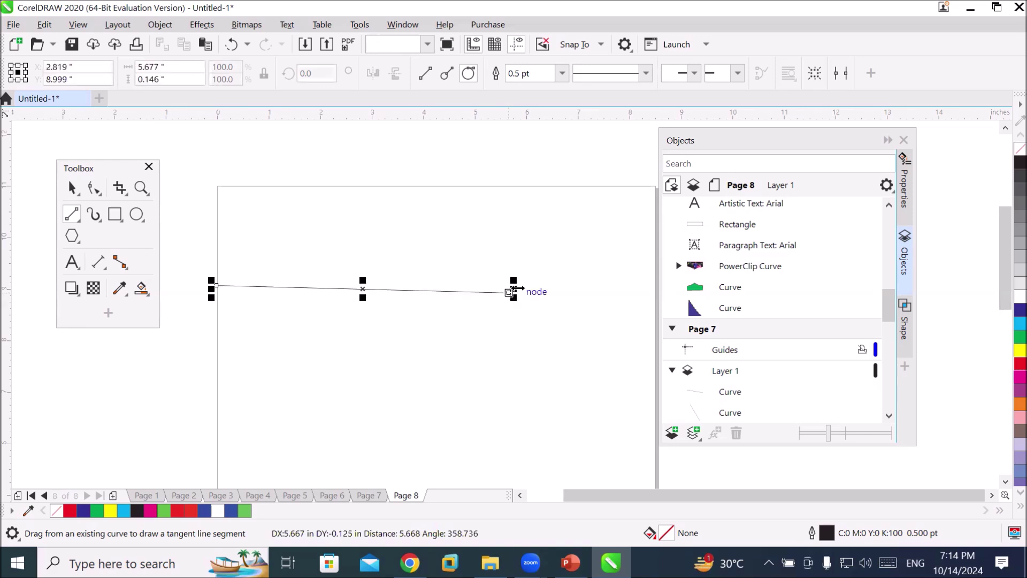
left_click(331, 361)
left_click_drag(395, 383, 364, 390)
key("Delete")
left_click(72, 188)
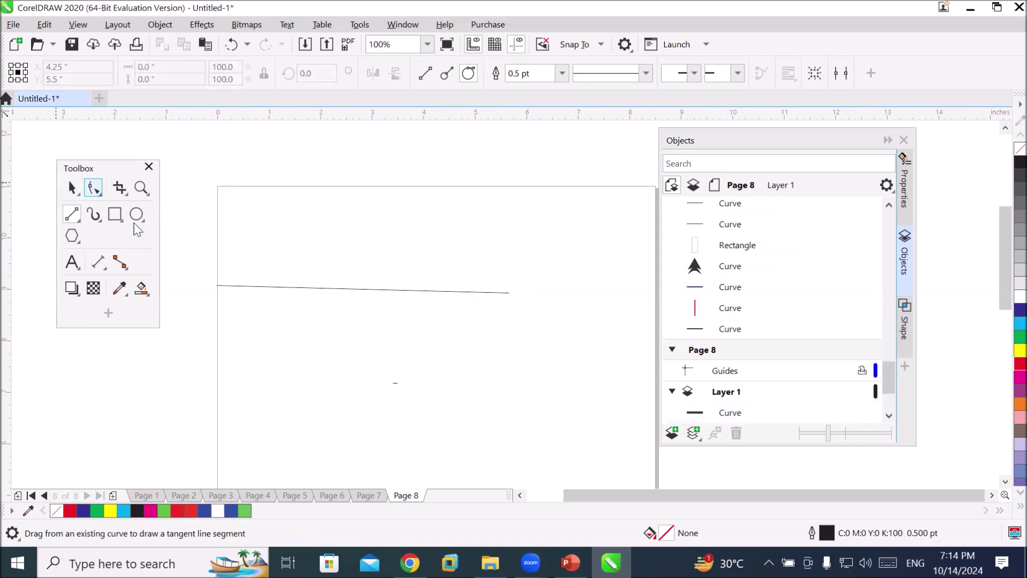
left_click(314, 294)
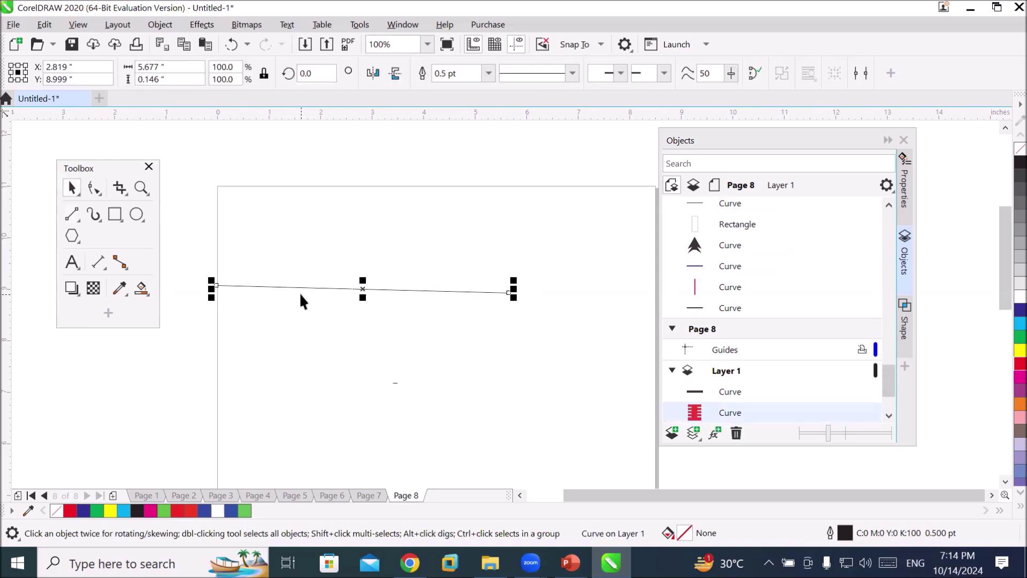
key("Delete")
- Draw a straight-segment Bézier path from the page's left edge, dipping mid-page and zigzagging up toward the right edge
left_click(77, 223)
left_click(74, 219)
left_click(75, 222)
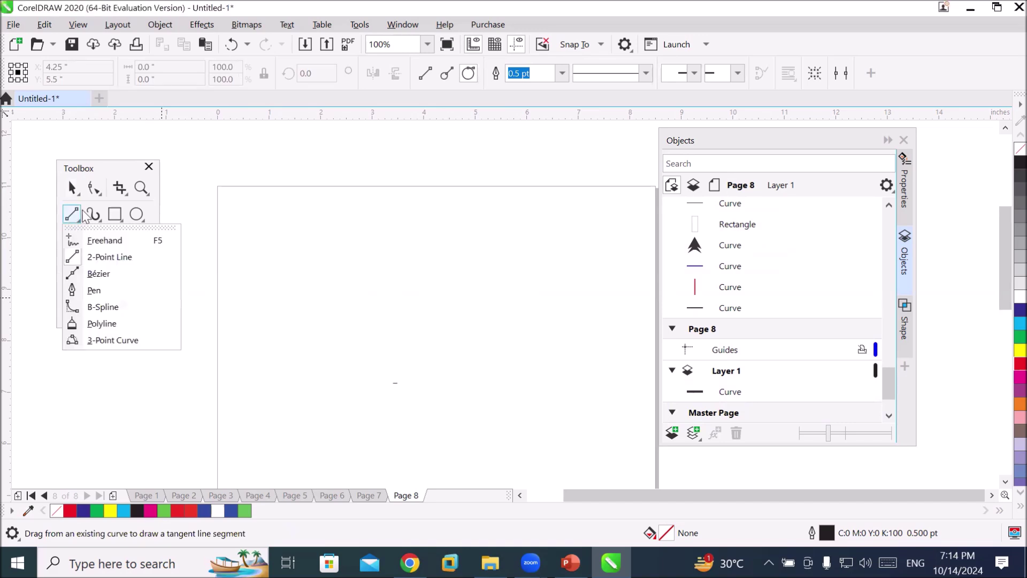
left_click(97, 274)
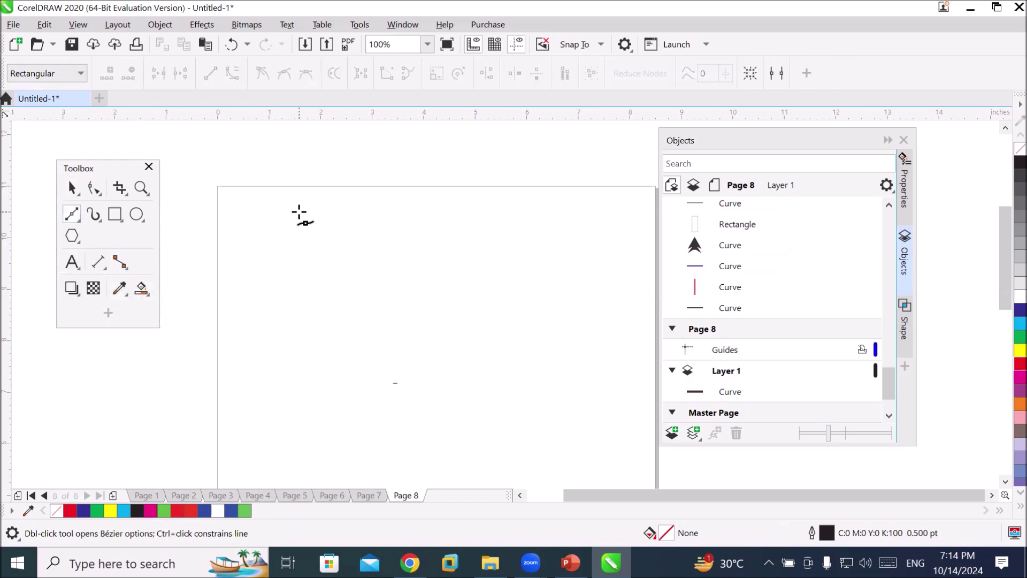
left_click(218, 253)
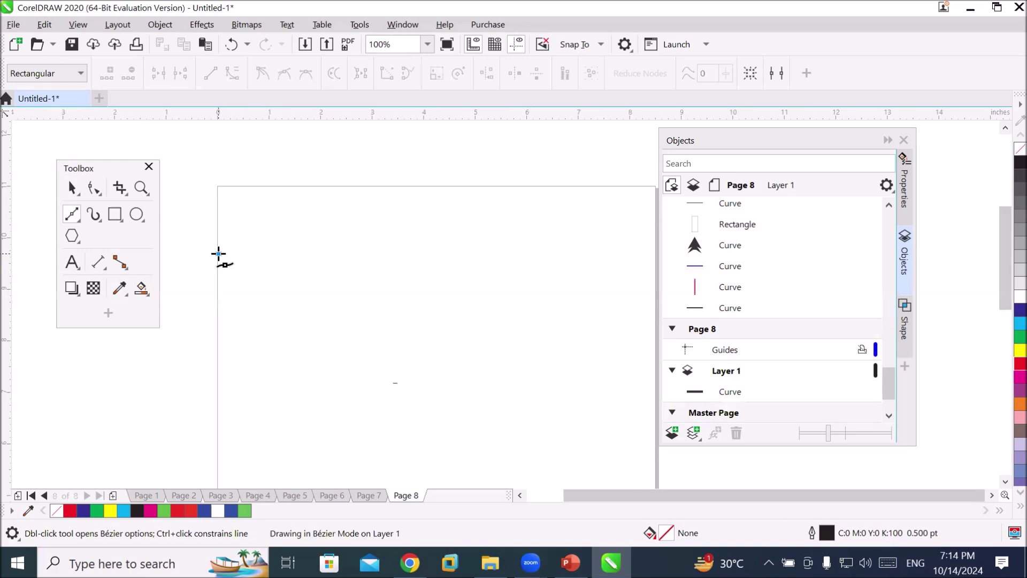
left_click(448, 259)
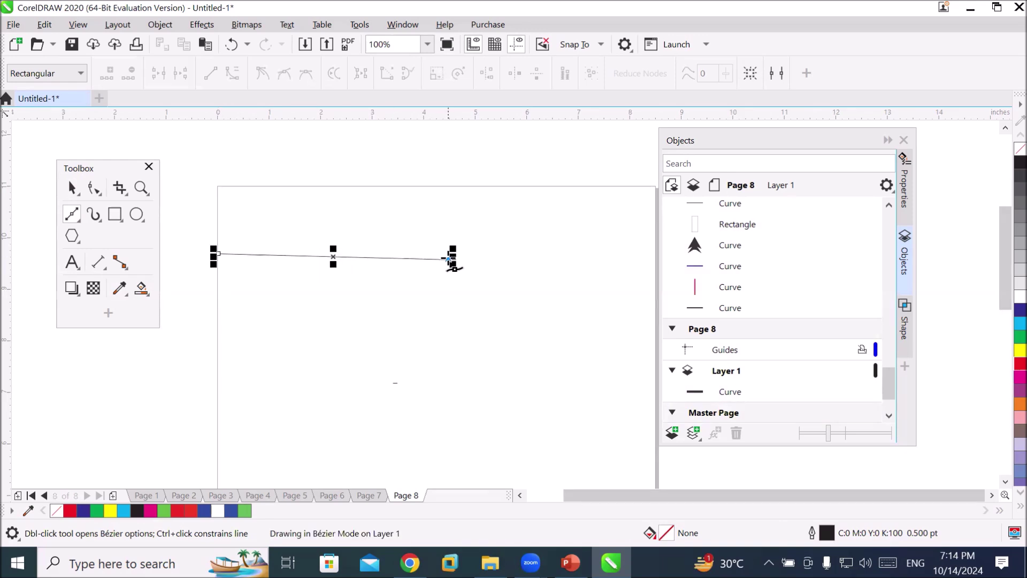
left_click(436, 358)
left_click(514, 382)
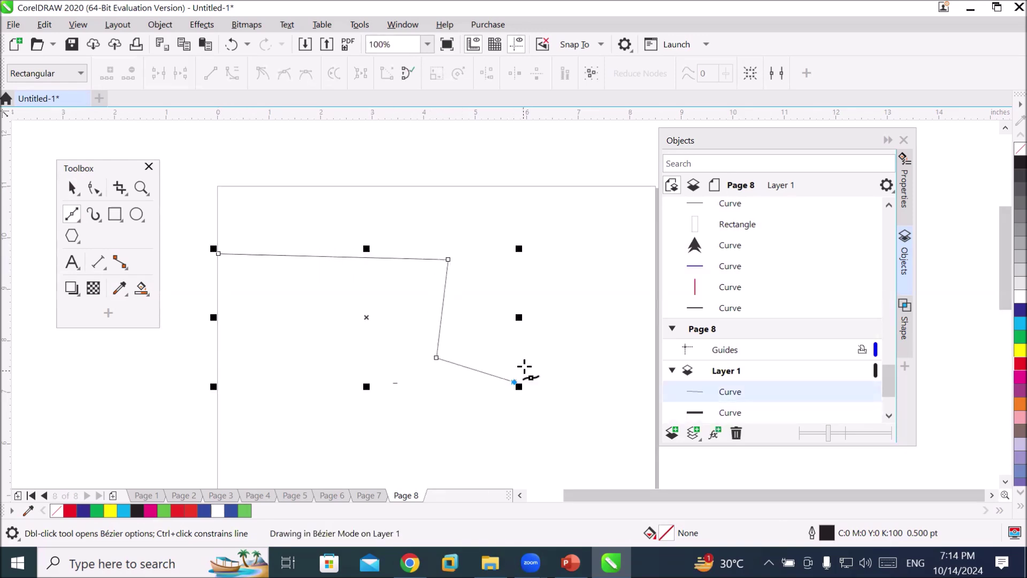
left_click(562, 280)
left_click(601, 324)
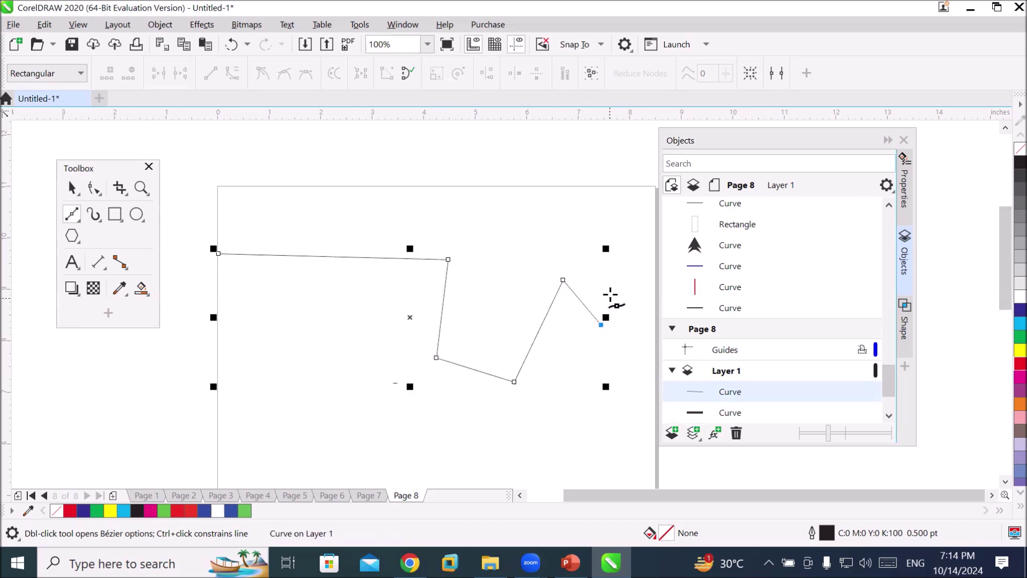
left_click(634, 244)
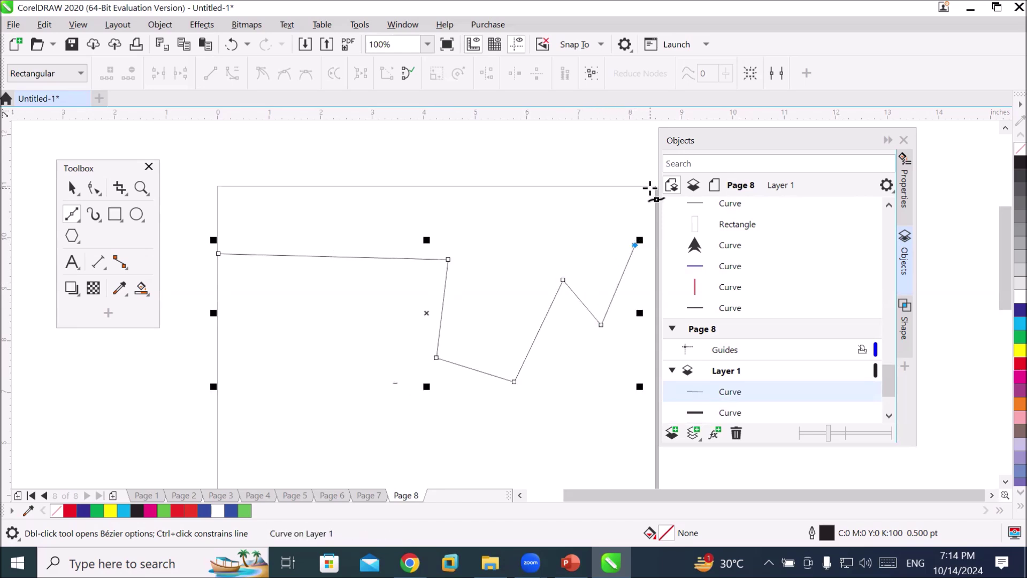
- Continue the Bézier path back along the page's upper edge to the left edge, and delete the whole path
left_click(651, 186)
left_click(536, 193)
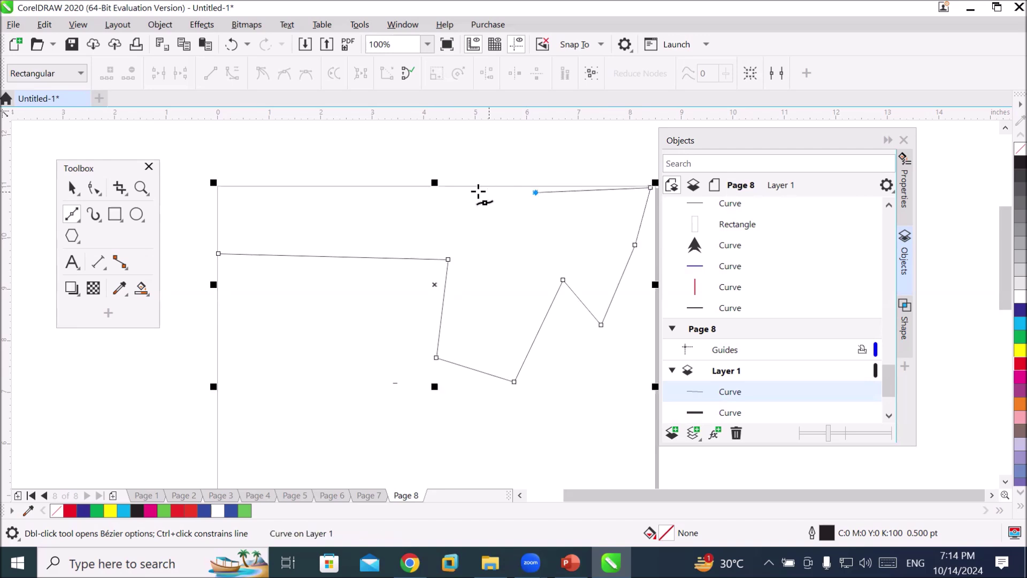
left_click(415, 186)
left_click(314, 187)
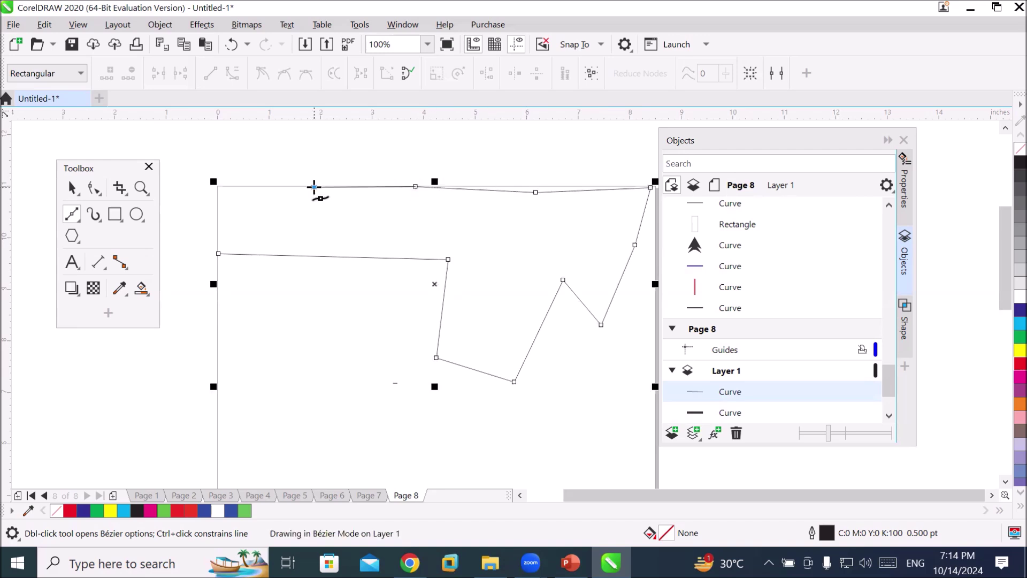
left_click(218, 207)
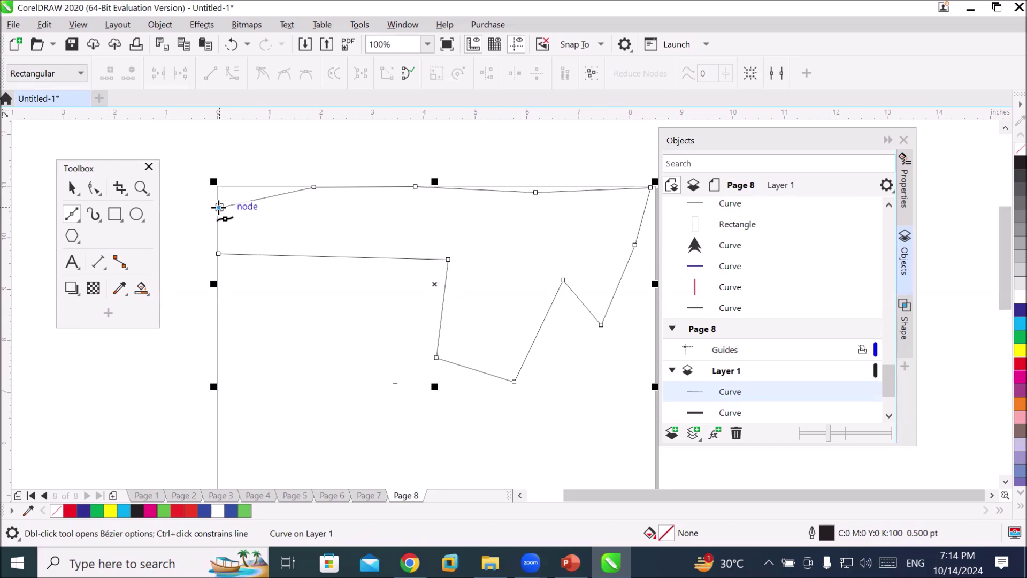
key("Delete")
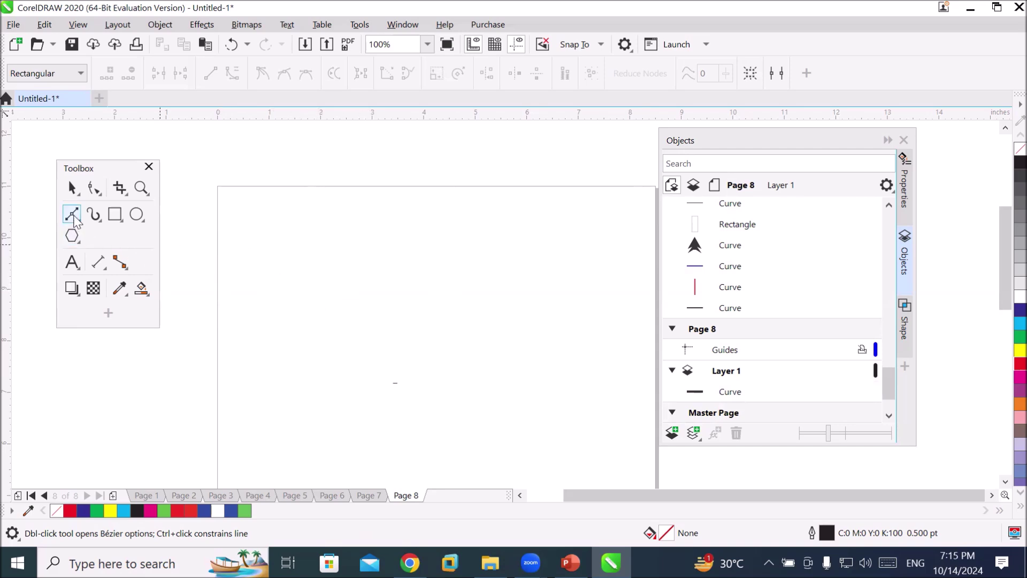
- Start a Bézier zigzag at the page's lower-left corner, rising to two peaks about 1.5 inches high with a valley between them
left_click(994, 496)
left_click(993, 496)
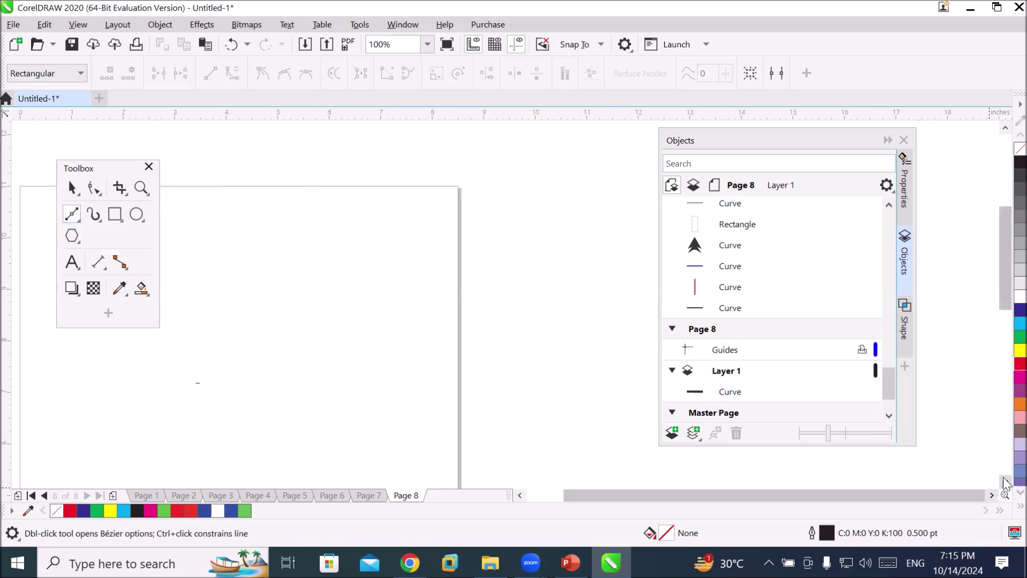
left_click(1003, 479)
left_click(1003, 479)
left_click(1003, 480)
left_click(1004, 480)
left_click(1004, 479)
left_click(1003, 480)
left_click(1003, 480)
left_click(1003, 480)
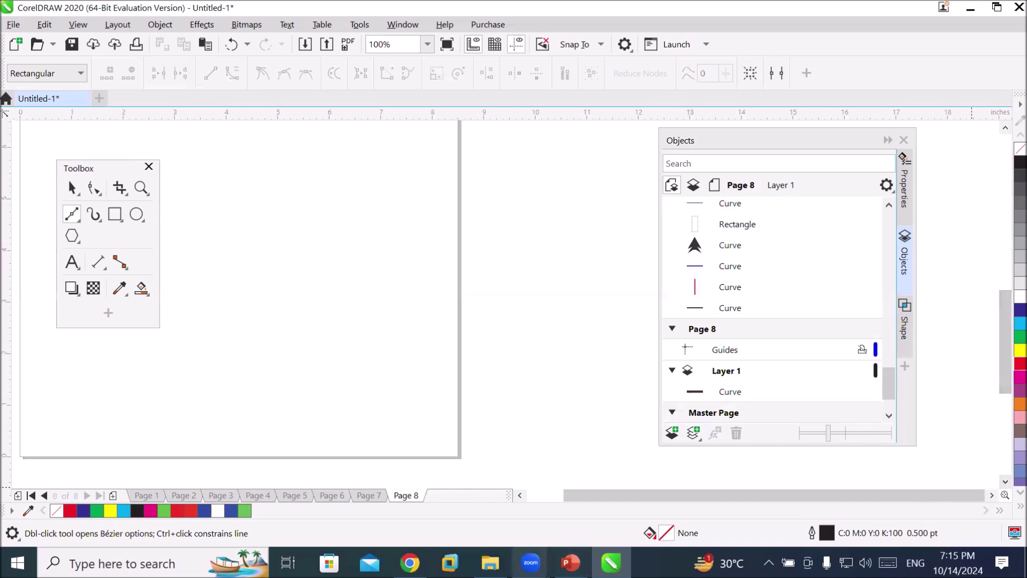
left_click(519, 495)
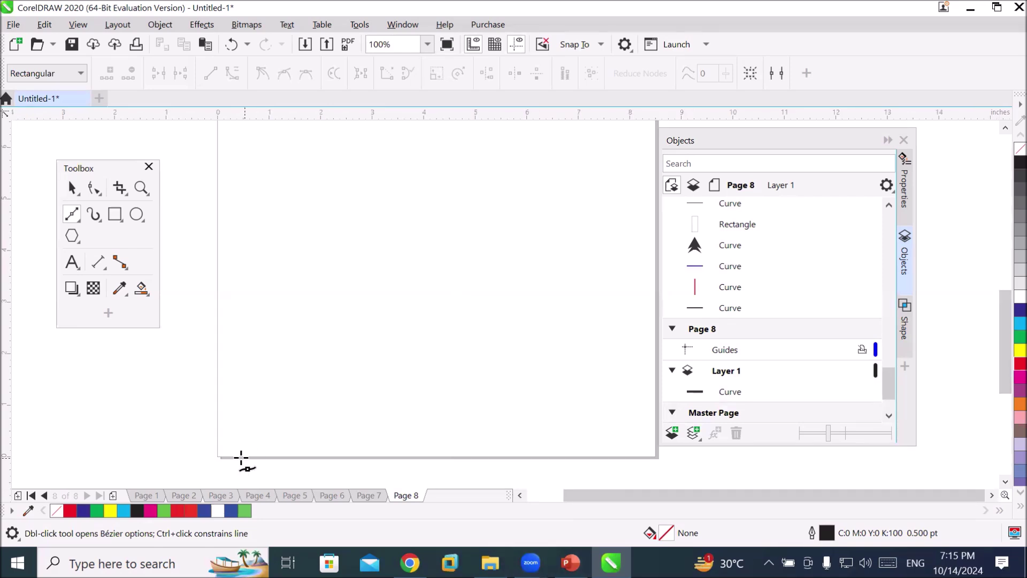
left_click(220, 455)
left_click(282, 380)
left_click(340, 452)
left_click(395, 374)
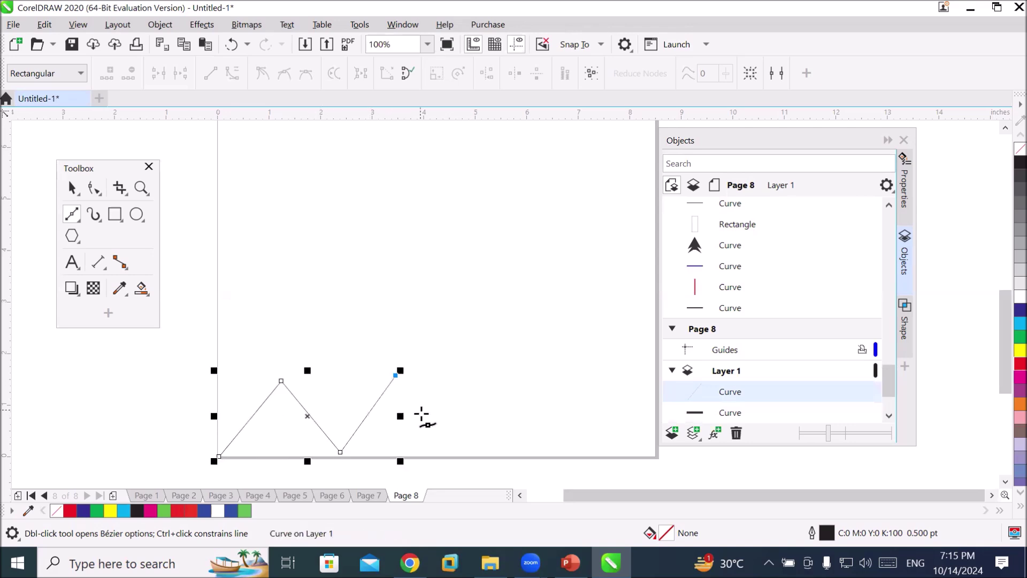
- Continue the Bézier zigzag with two lower peaks and end it on the page's right edge, about 8.49 inches wide overall
left_click(442, 450)
left_click(481, 387)
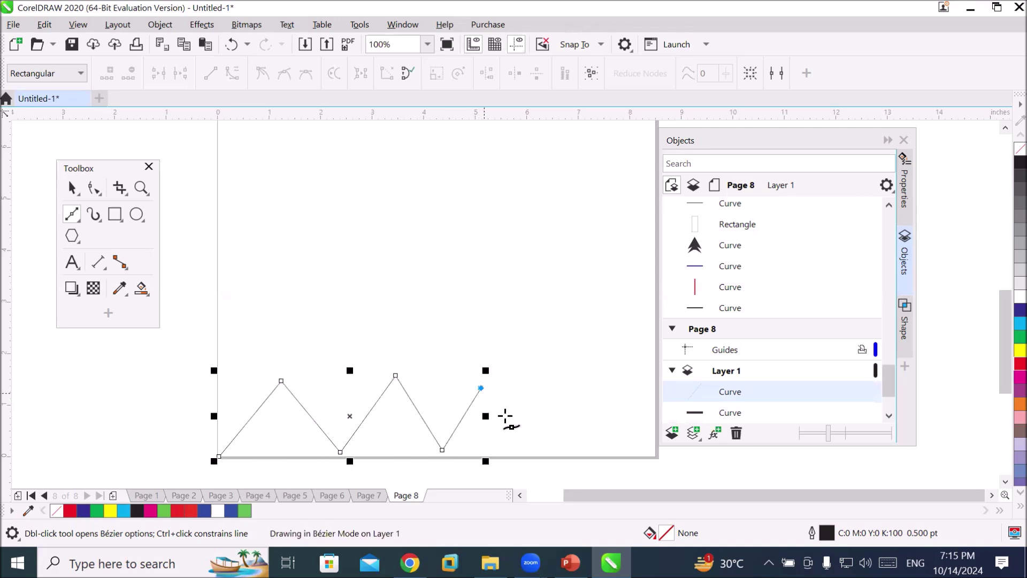
left_click(523, 453)
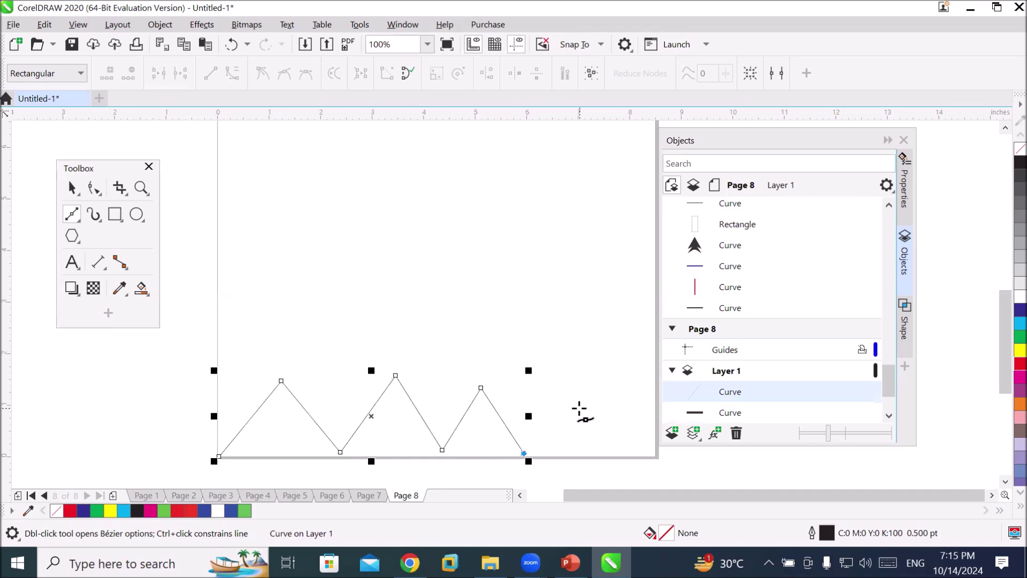
left_click(581, 408)
left_click(608, 451)
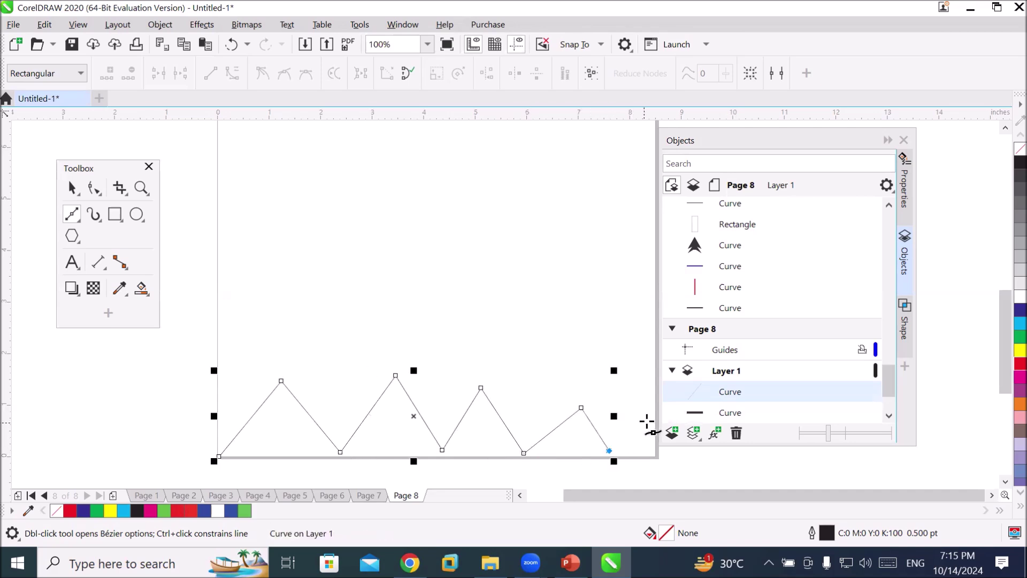
left_click(656, 416)
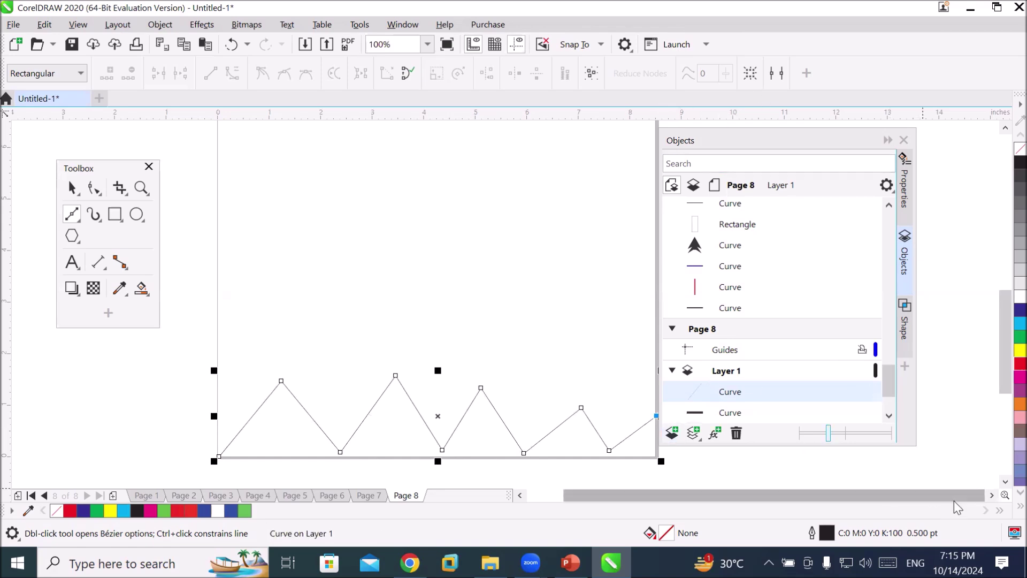
- Set the zigzag curve's outline width to 8 pt
left_click(992, 495)
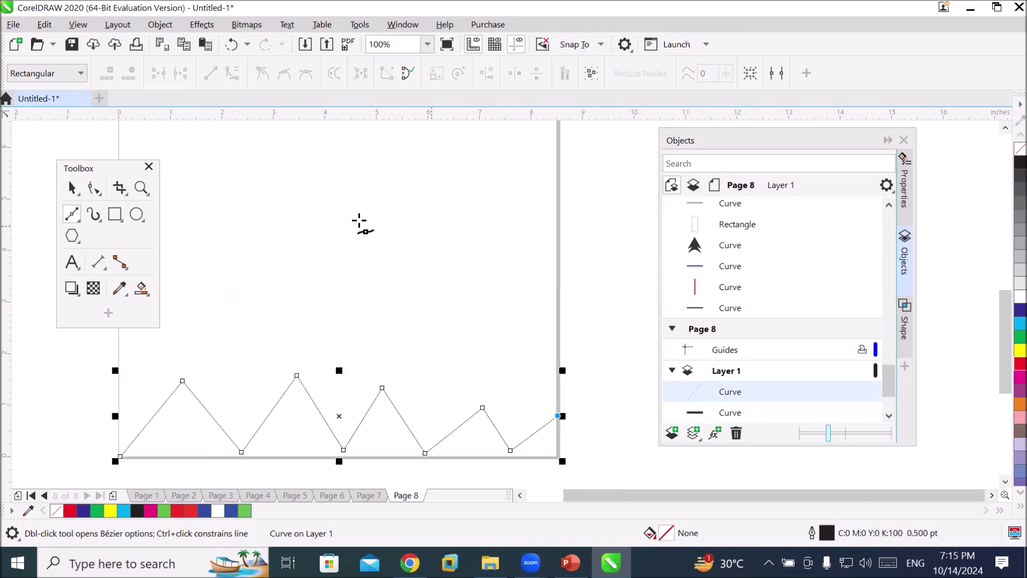
left_click(75, 190)
left_click(460, 73)
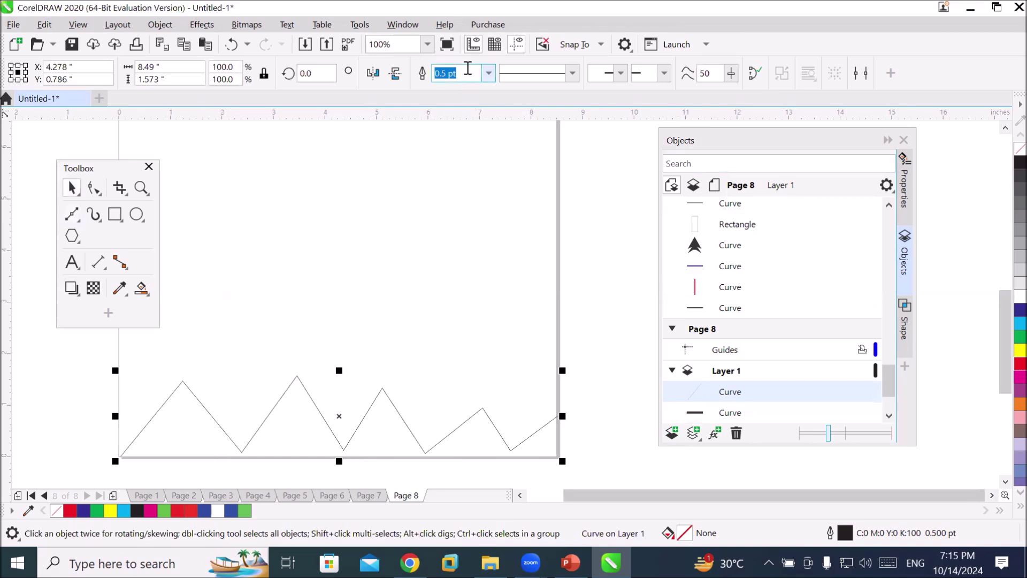
left_click(488, 74)
left_click(477, 192)
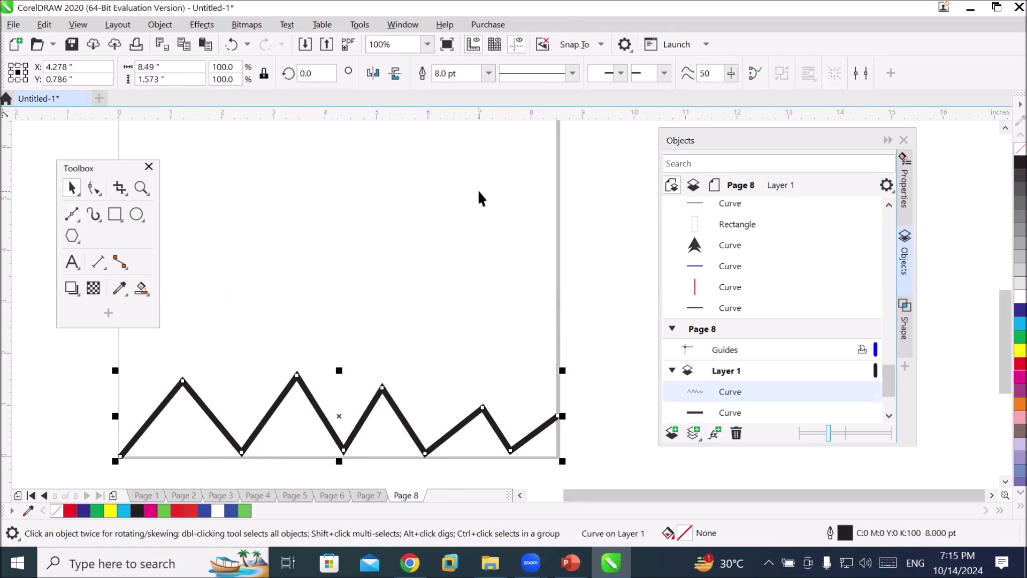
- Raise the zigzag's second, third and fourth peaks and its right end by about 2.7 inches with the Shape tool
left_click(93, 188)
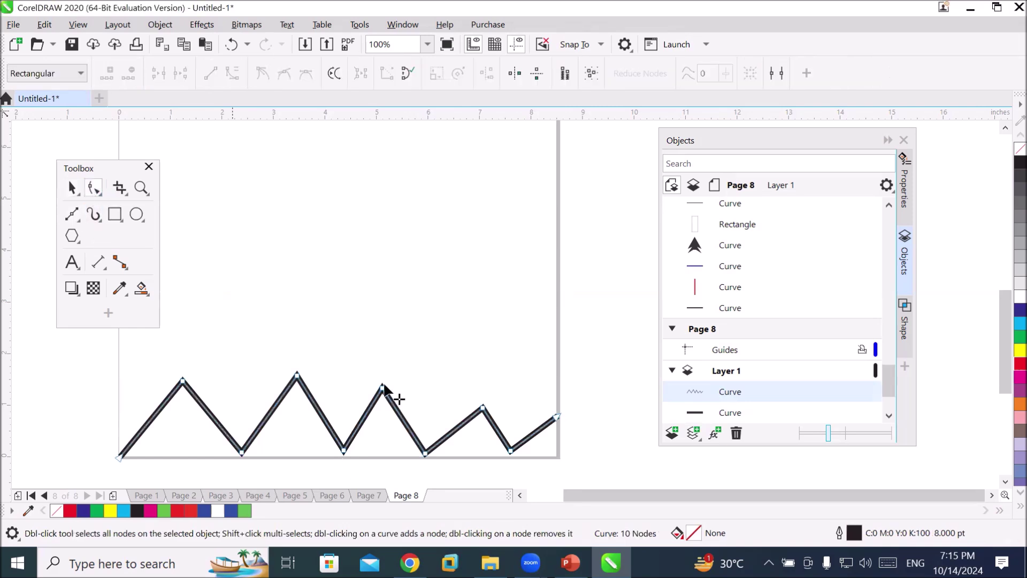
left_click(382, 388)
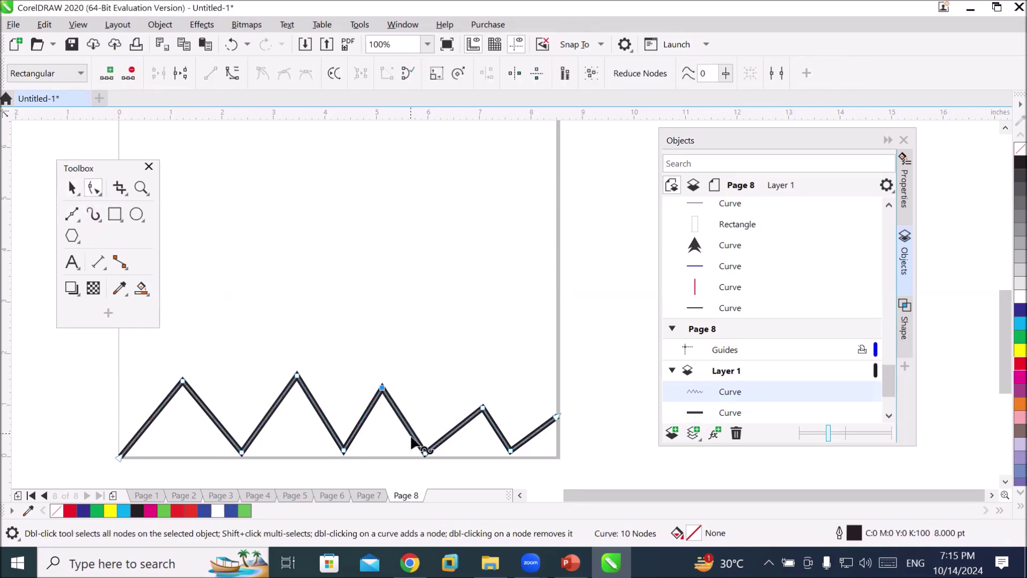
left_click(483, 408)
left_click_drag(229, 367, 507, 448)
left_click_drag(483, 409, 501, 271)
left_click_drag(511, 449, 522, 454)
left_click_drag(554, 413, 555, 270)
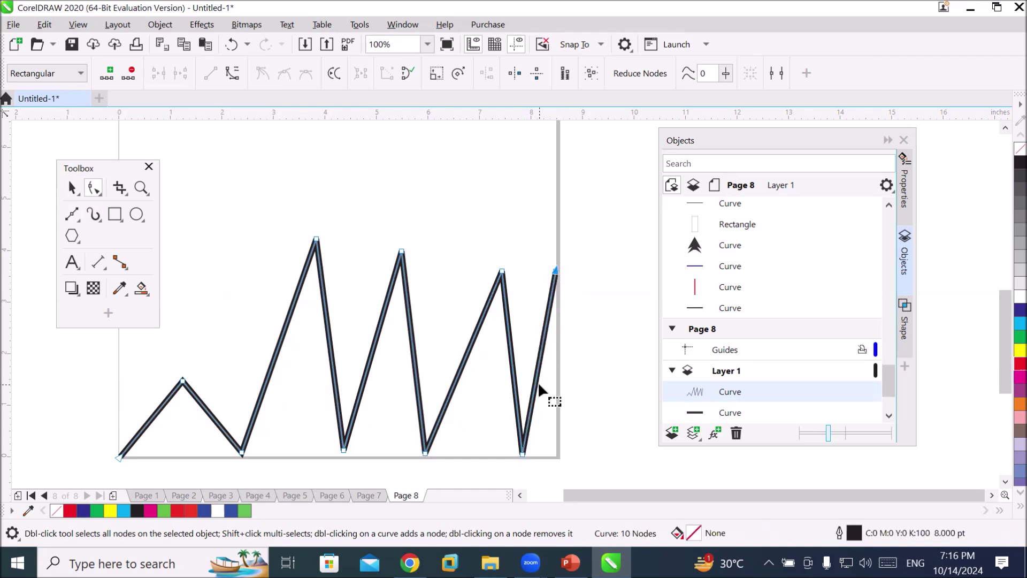
- Undo the zigzag's node moves and its 8 pt outline width
key("ctrl+z")
key("ctrl+z")
key("ctrl+z")
key("ctrl+z")
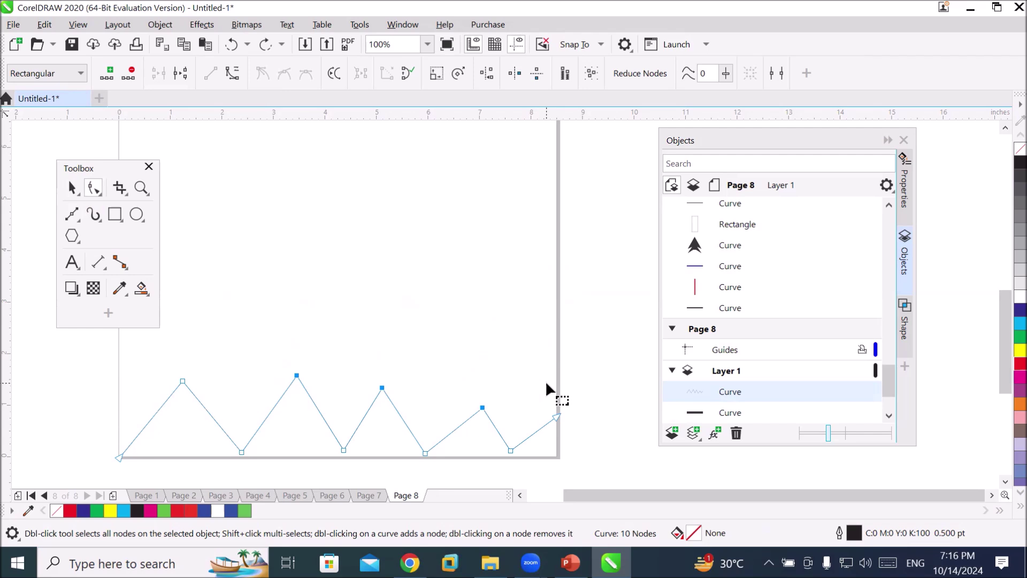
- Delete the zigzag's three selected peak nodes and its first peak node
key("Delete")
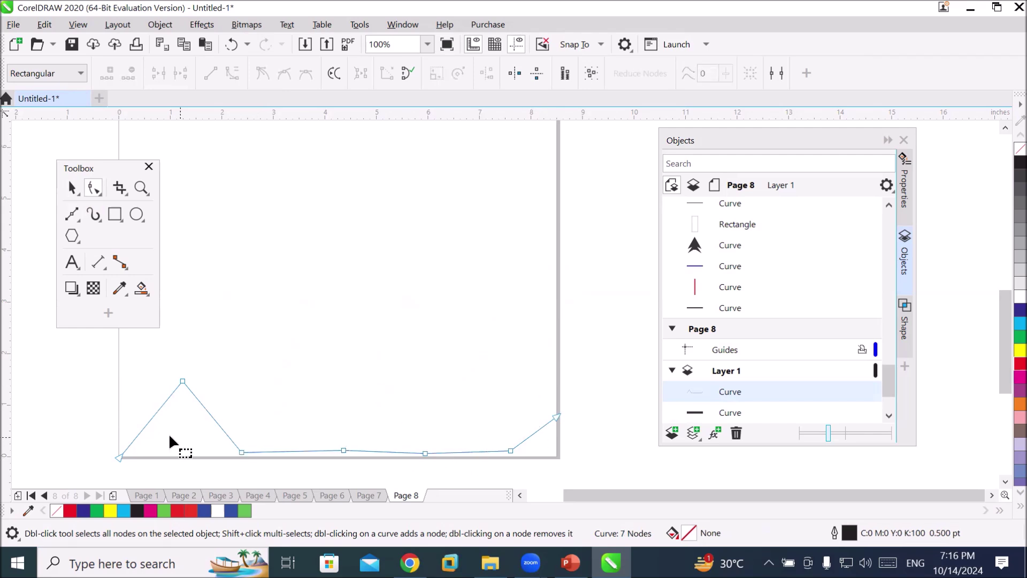
left_click_drag(213, 402, 213, 401)
key("Delete")
- Delete the flattened curve's remaining nodes in groups until the whole curve is removed
left_click_drag(357, 457, 362, 461)
key("Delete")
left_click_drag(482, 495, 478, 482)
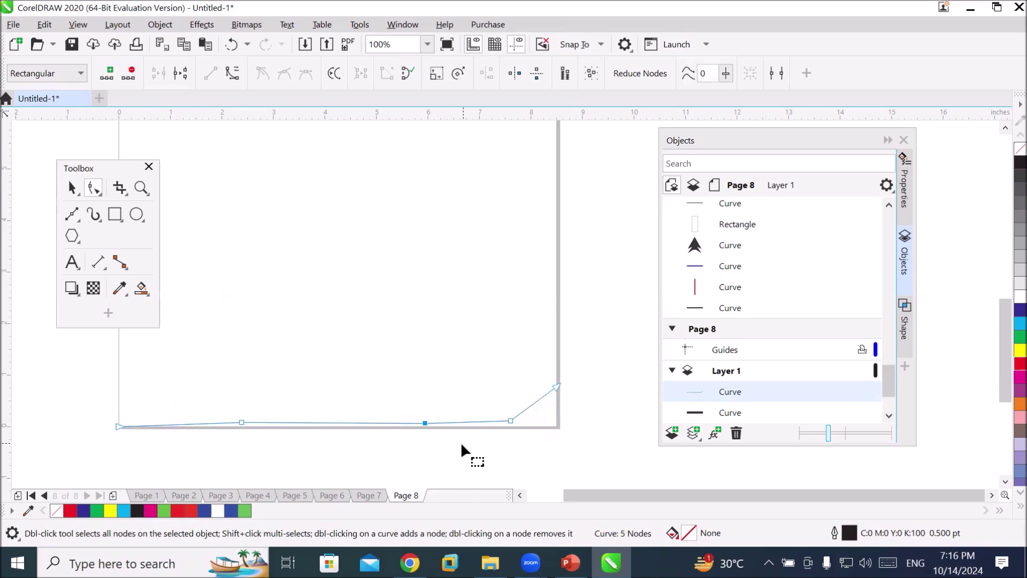
left_click_drag(528, 461, 528, 461)
key("Delete")
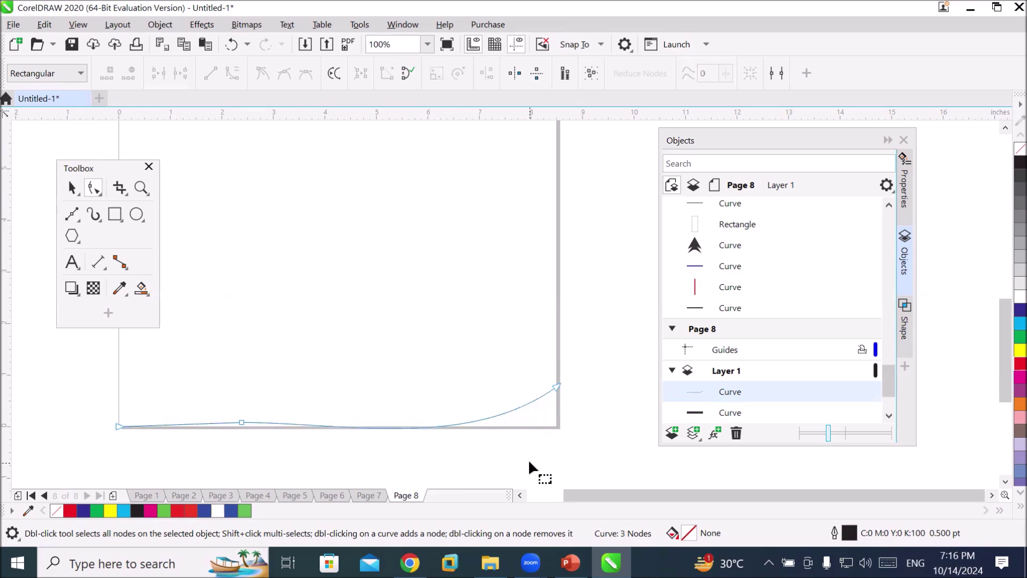
left_click_drag(488, 448, 109, 448)
key("Delete")
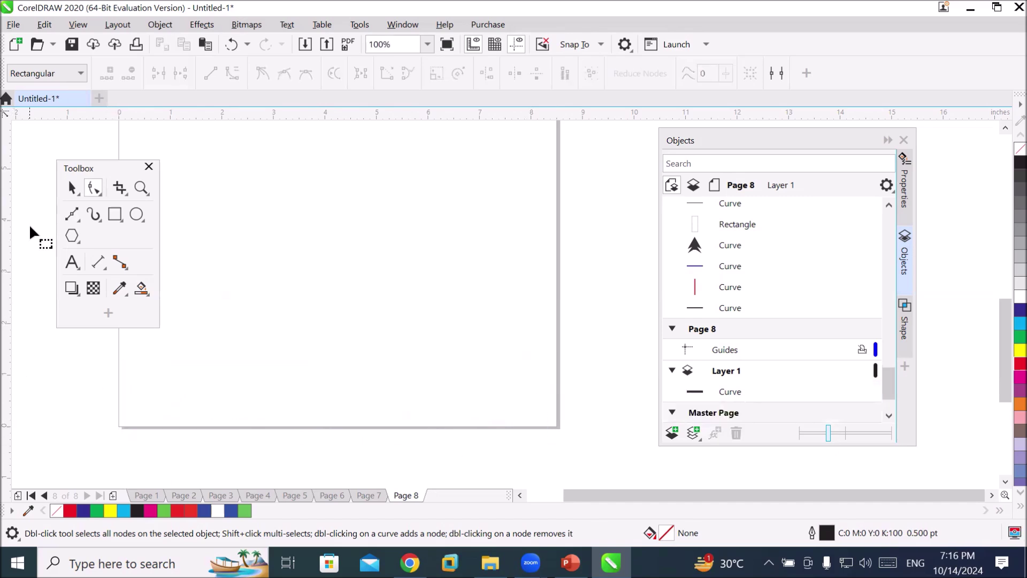
- Draw a closed Bézier triangle along the page's lower edge, about 3.2 inches up the right edge, and back to the lower-left corner
left_click(69, 217)
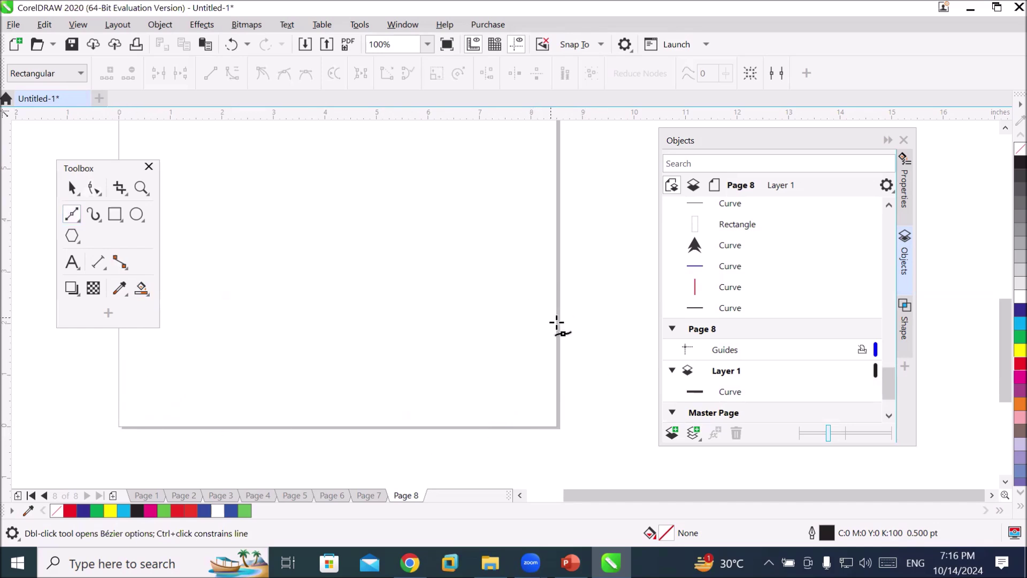
scroll(367, 369, "down", 2)
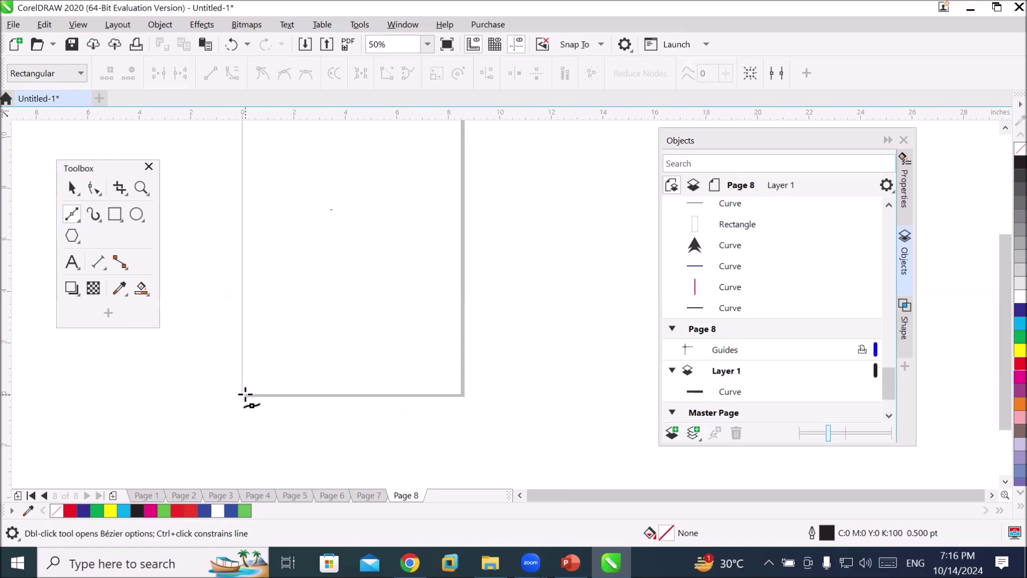
left_click_drag(242, 396, 464, 396)
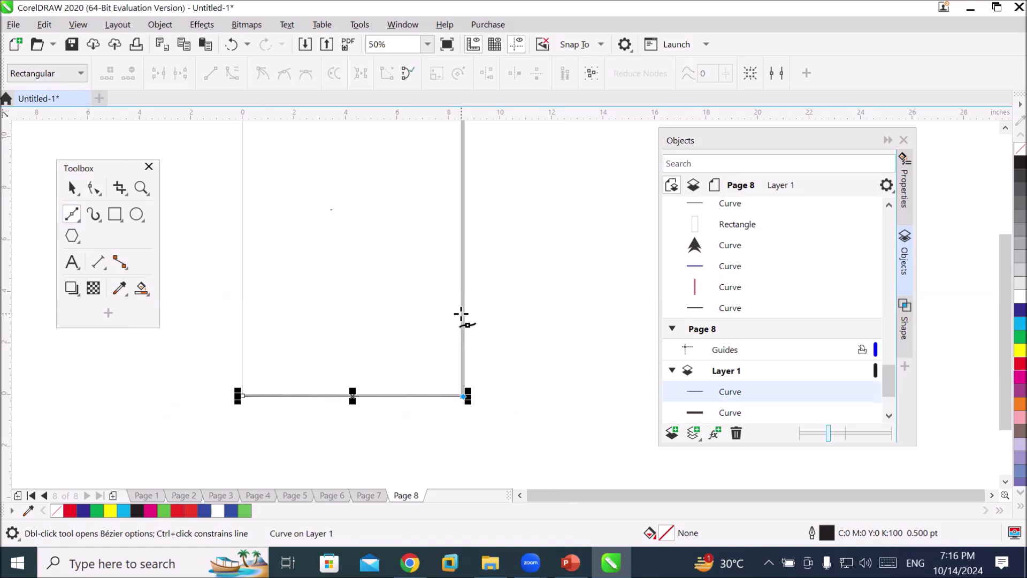
left_click_drag(461, 314, 463, 396)
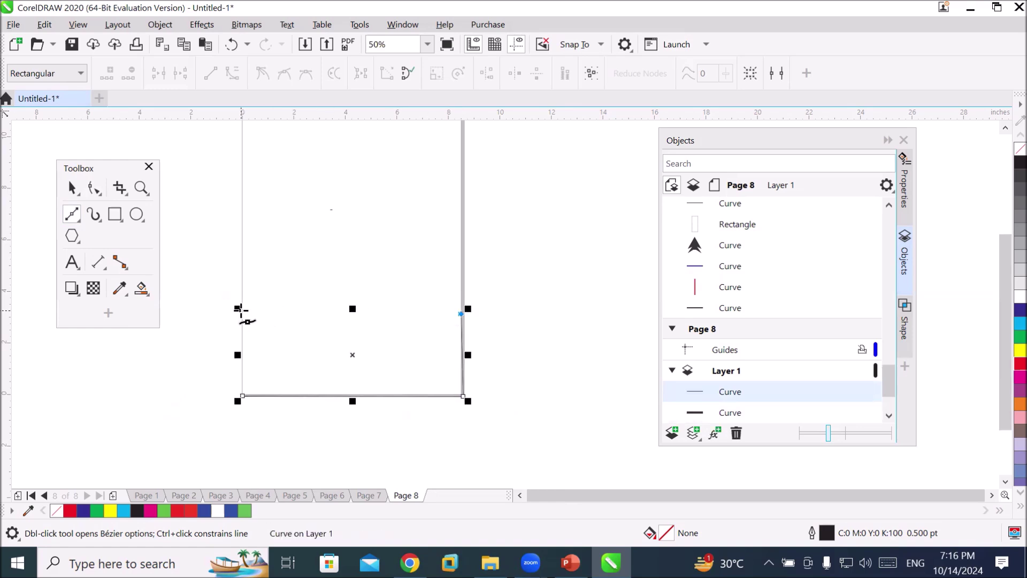
left_click(241, 395)
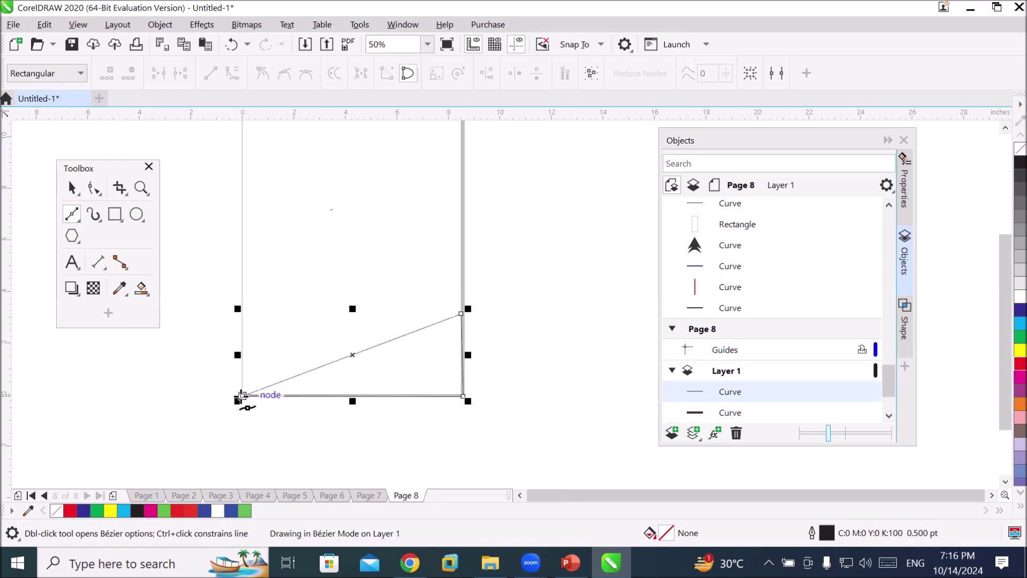
- Undo all segments of the Bézier triangle
key("ctrl+z")
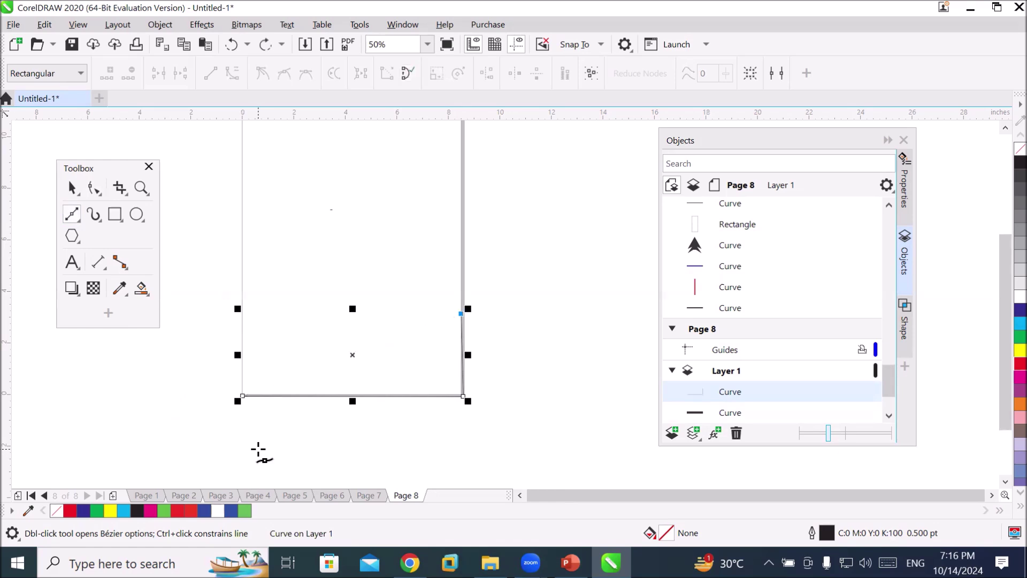
key("ctrl+z")
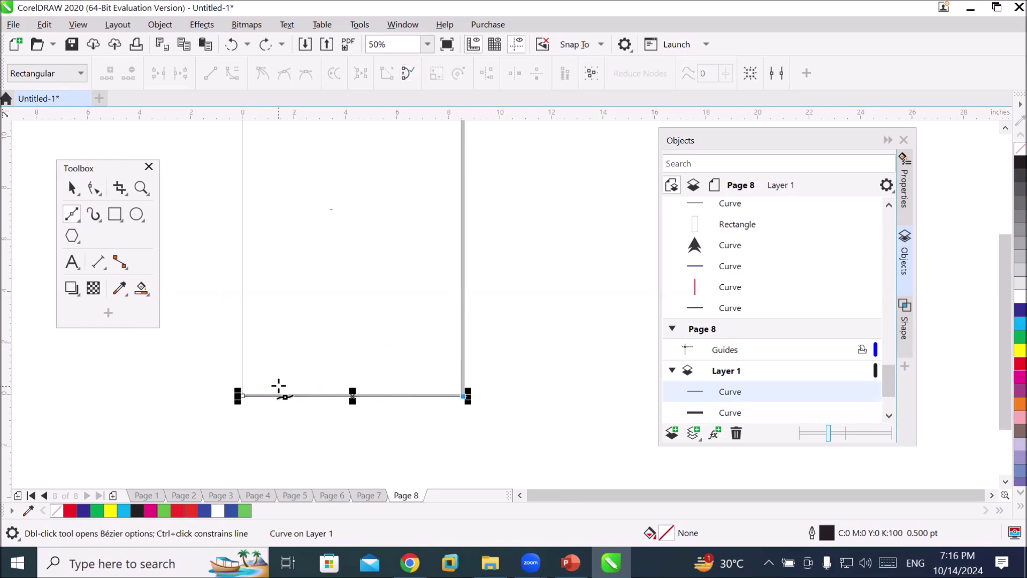
key("ctrl+z")
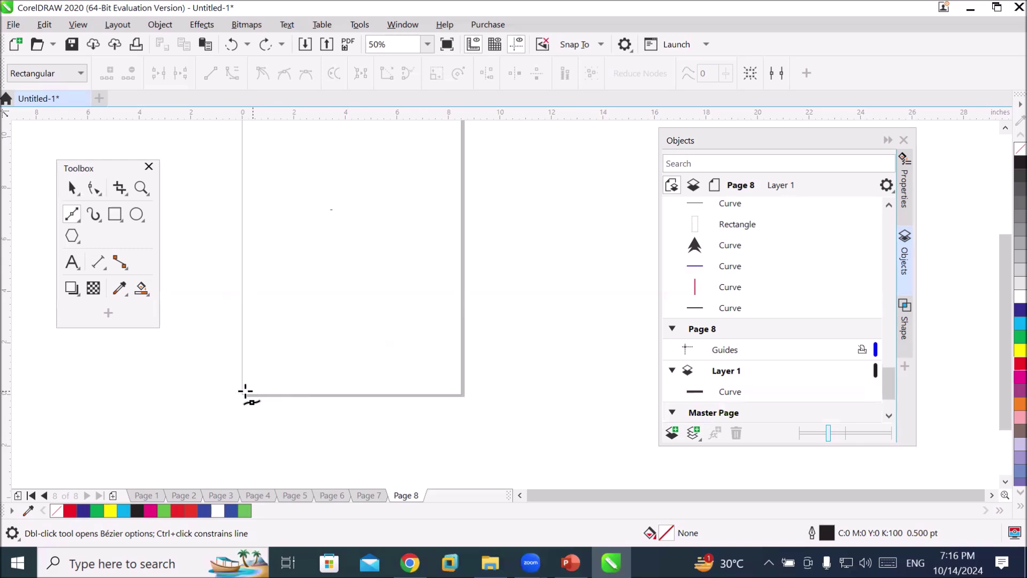
- Draw a closed four-sided Bézier shape across the page's lower edge and fill it with blue
left_click(242, 388)
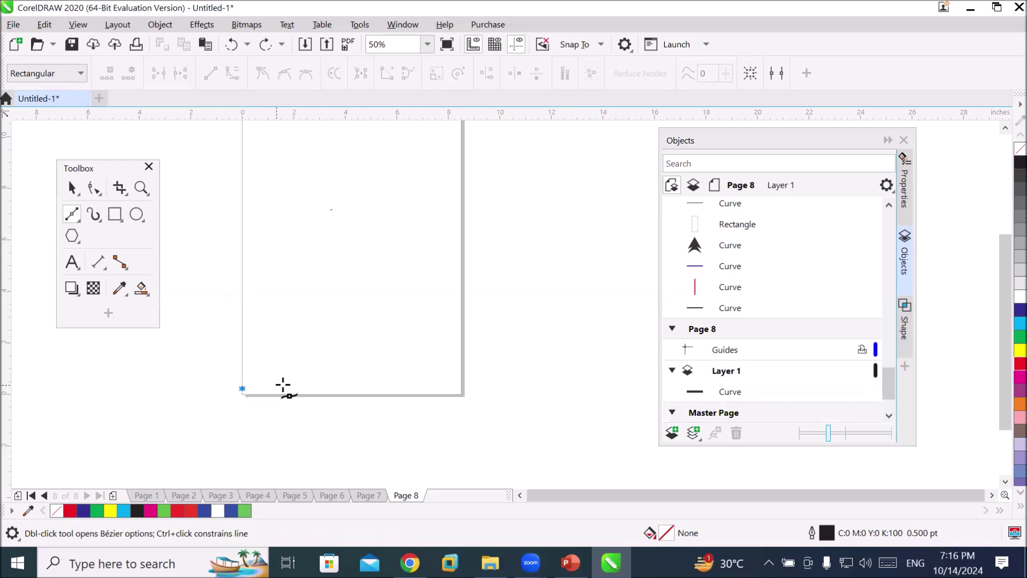
left_click(459, 388)
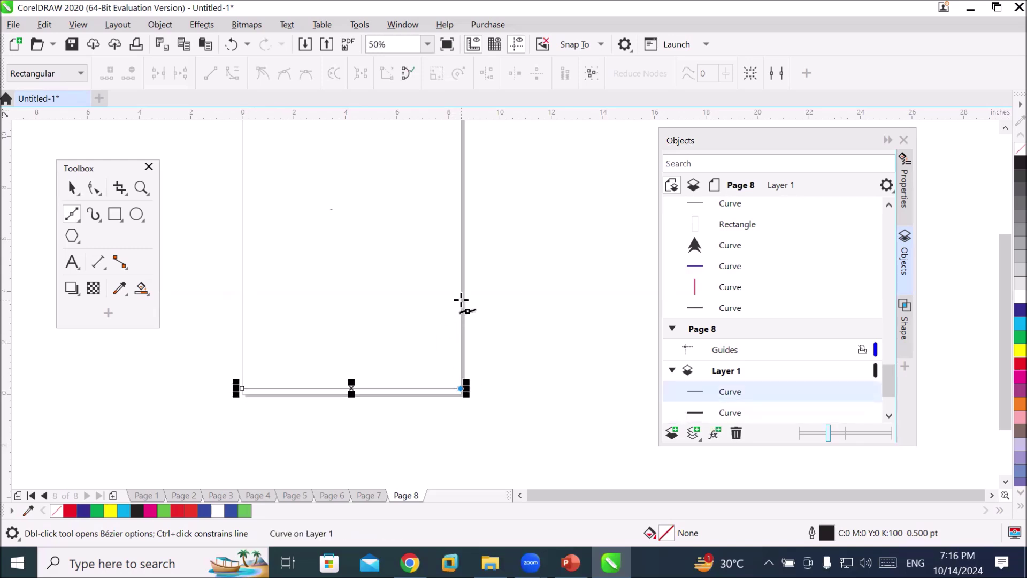
left_click(461, 300)
left_click(240, 304)
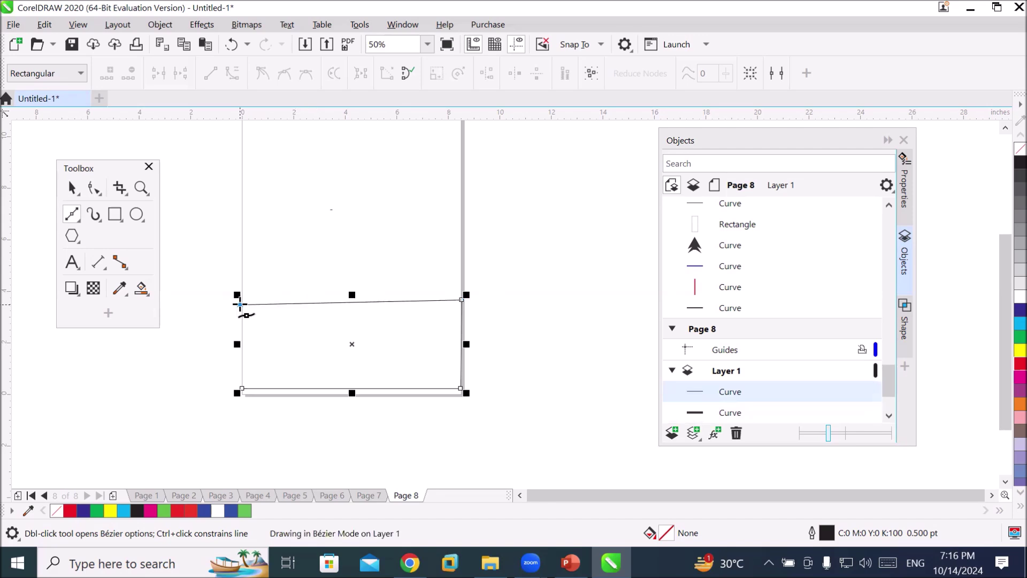
left_click(241, 389)
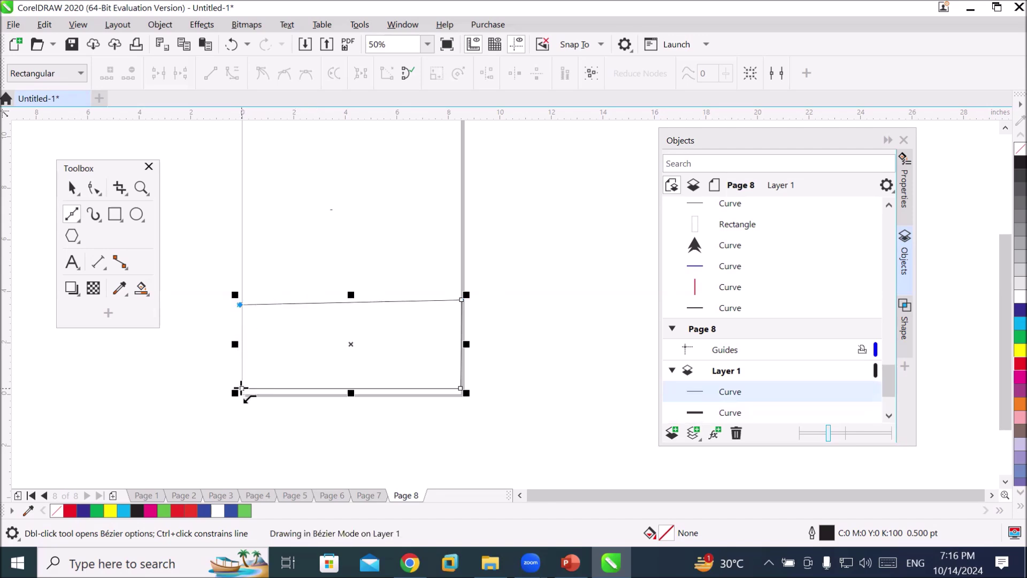
left_click(1019, 309)
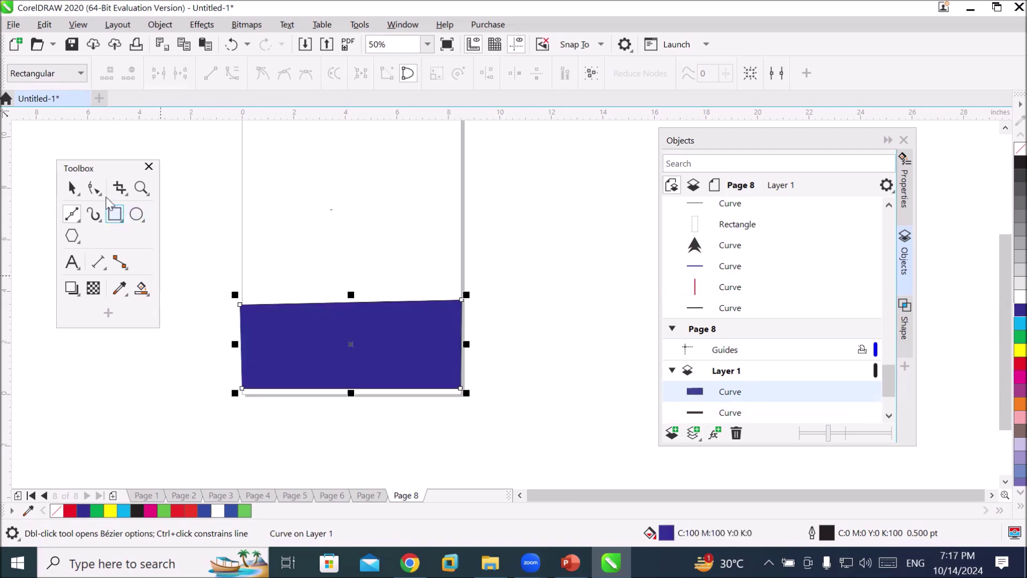
- Align the shape's lower nodes with the page corners, lower its upper-right node to slope the top edge, and fill it with cyan
left_click(94, 188)
left_click_drag(240, 386, 242, 394)
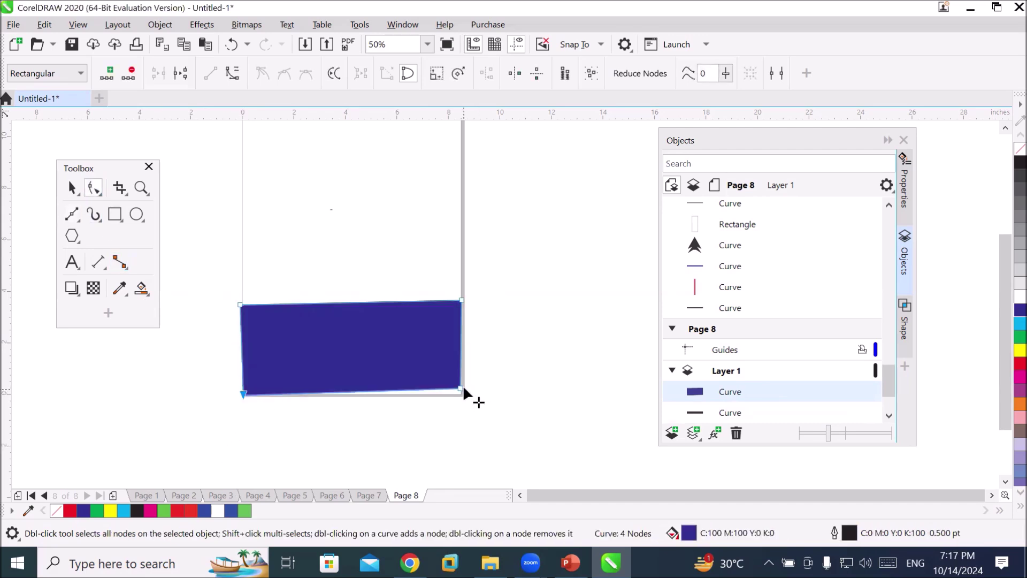
left_click_drag(461, 389, 460, 396)
left_click_drag(463, 299, 461, 370)
scroll(508, 368, "down", 1)
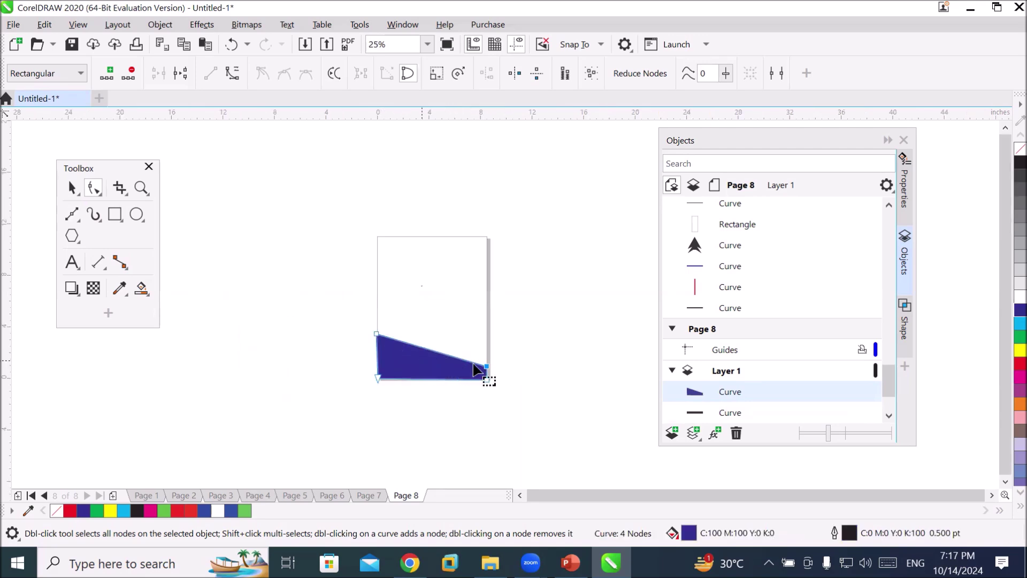
left_click(1020, 323)
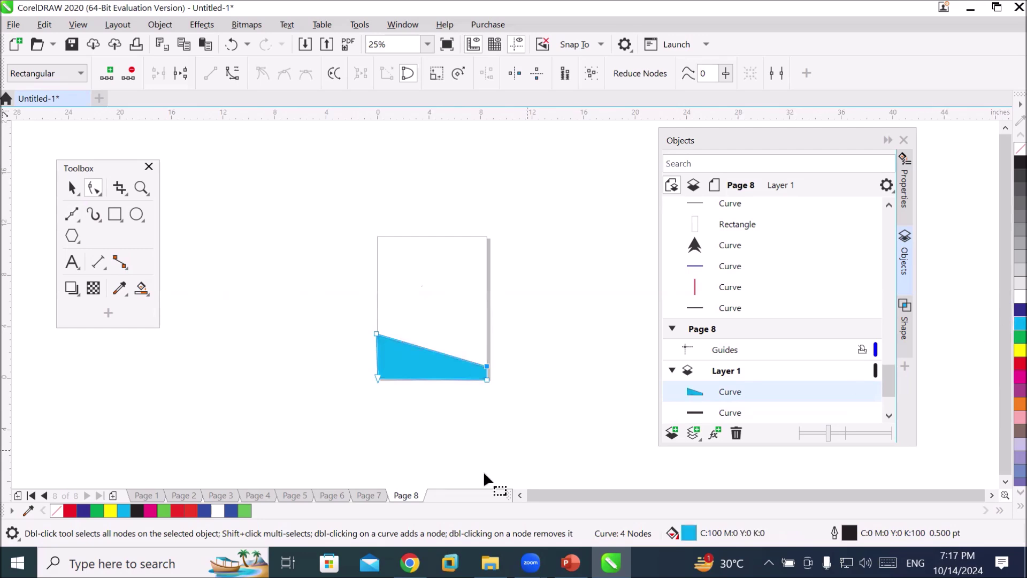
- Convert the sloped top edge of the cyan shape from a line to a curve
scroll(330, 358, "up", 1)
scroll(458, 403, "down", 1)
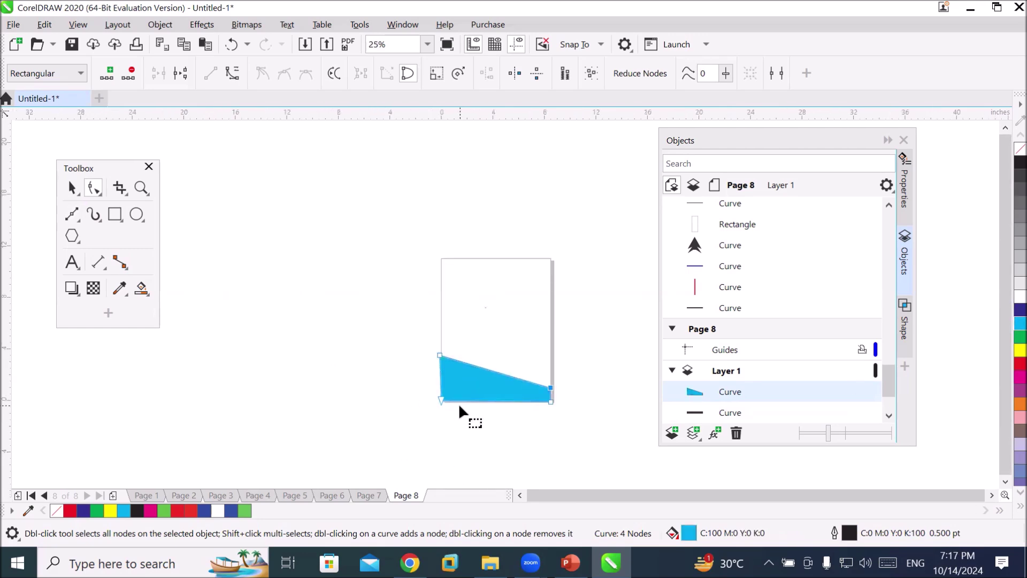
scroll(588, 377, "up", 1)
scroll(508, 405, "up", 2)
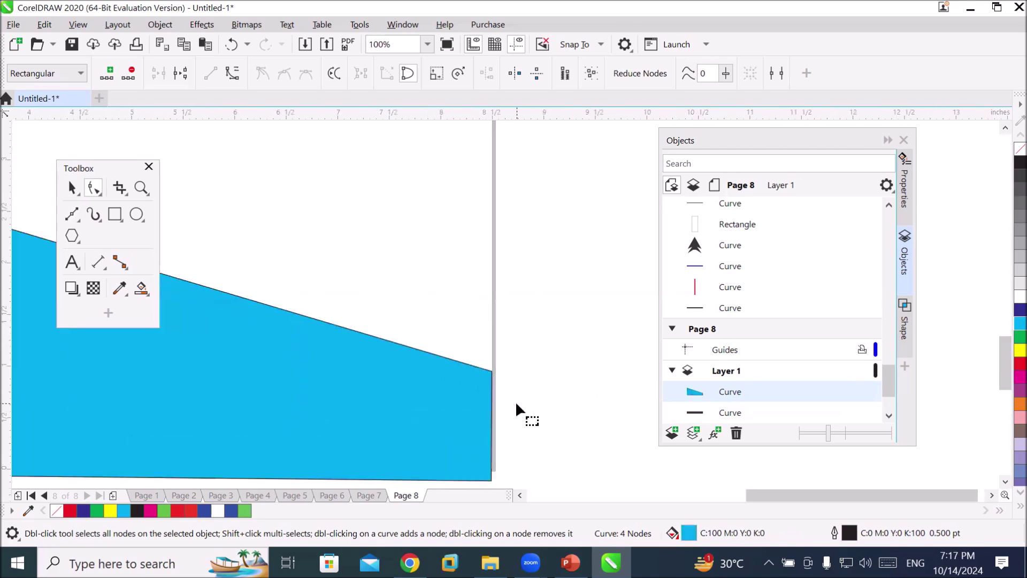
scroll(464, 380, "down", 2)
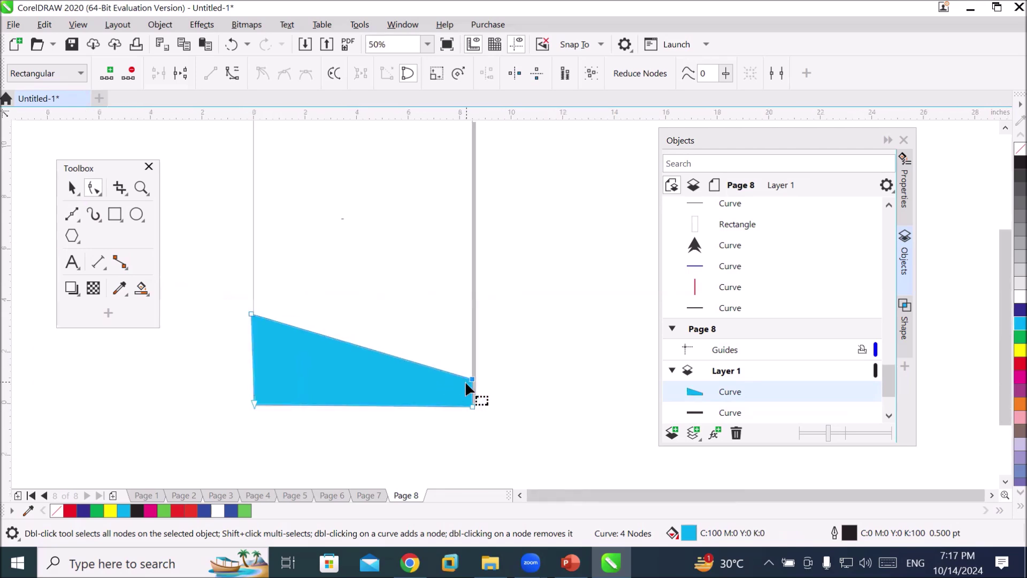
left_click(360, 346)
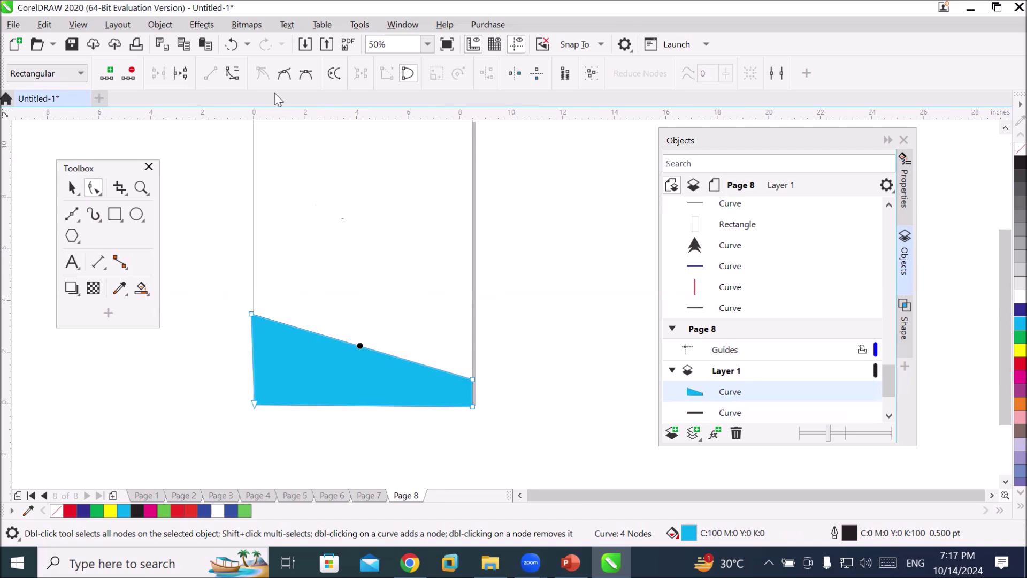
left_click(232, 72)
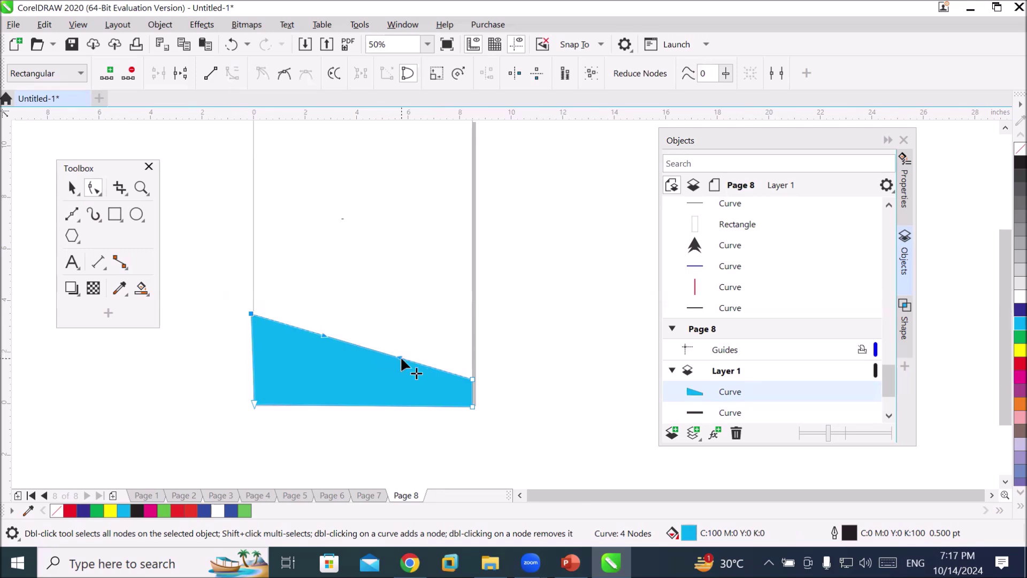
- Try bending the cyan shape's top edge into an S-curve with its two control handles, and undo both adjustments
left_click_drag(400, 356, 437, 327)
left_click_drag(323, 335, 301, 386)
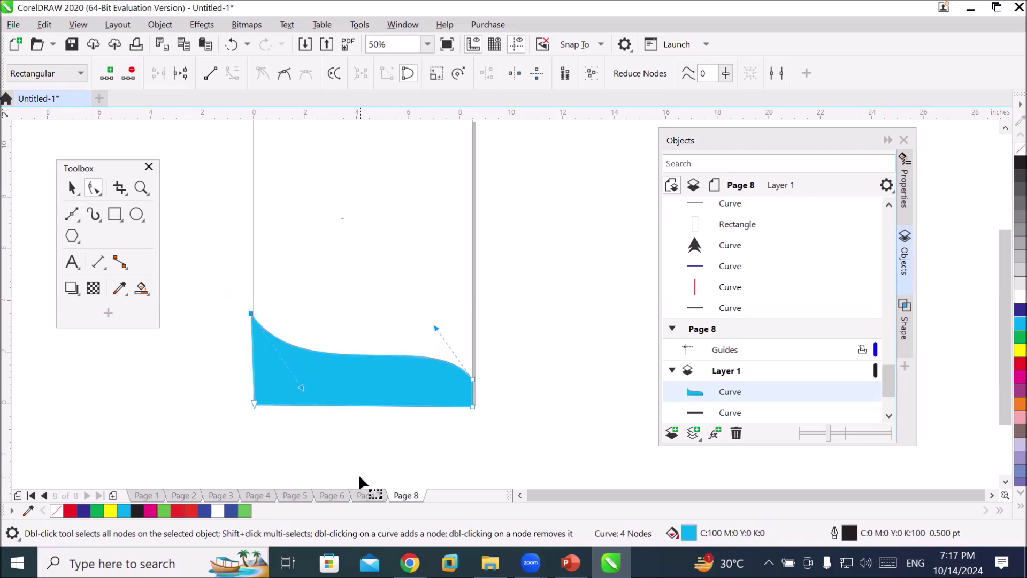
key("ctrl+z")
key("ctrl+z")
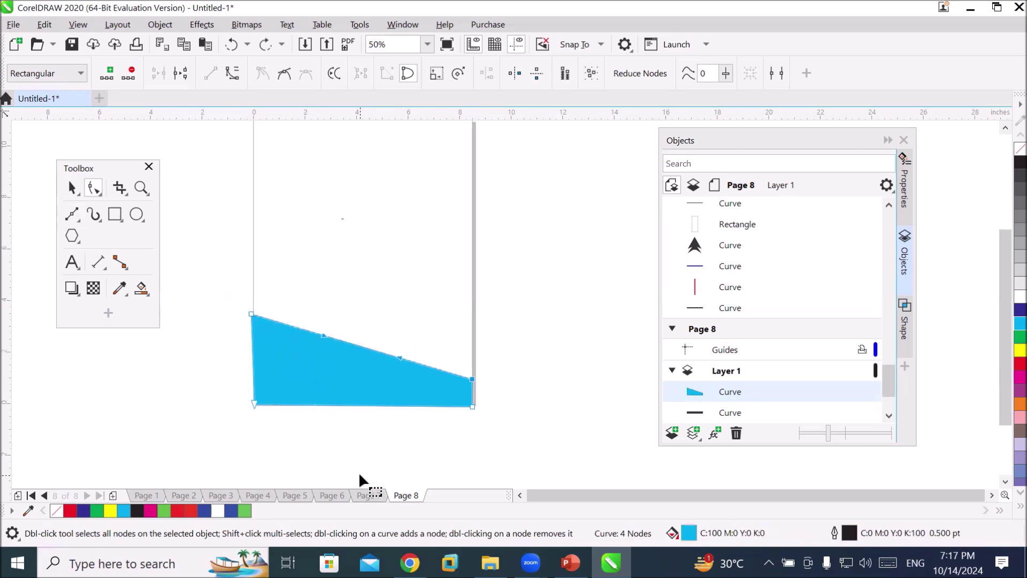
- Bend the cyan shape's top edge downward into a single concave curve
left_click_drag(363, 348, 353, 374)
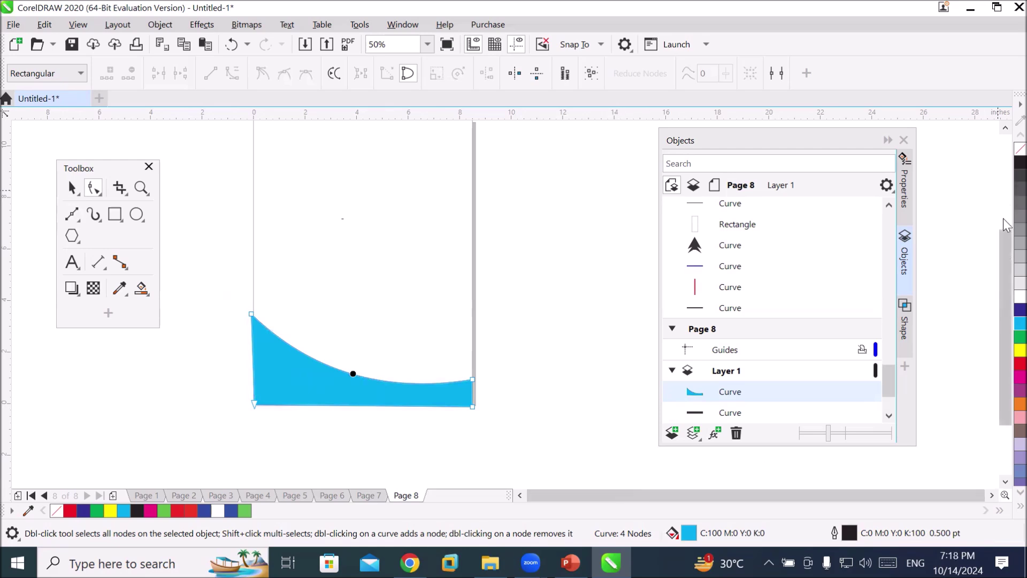
- Draw an open Bézier outline from the page's top-right corner along the top and left edges, ending in a downward-bulging curve to the right edge
left_click_drag(1002, 247, 1002, 184)
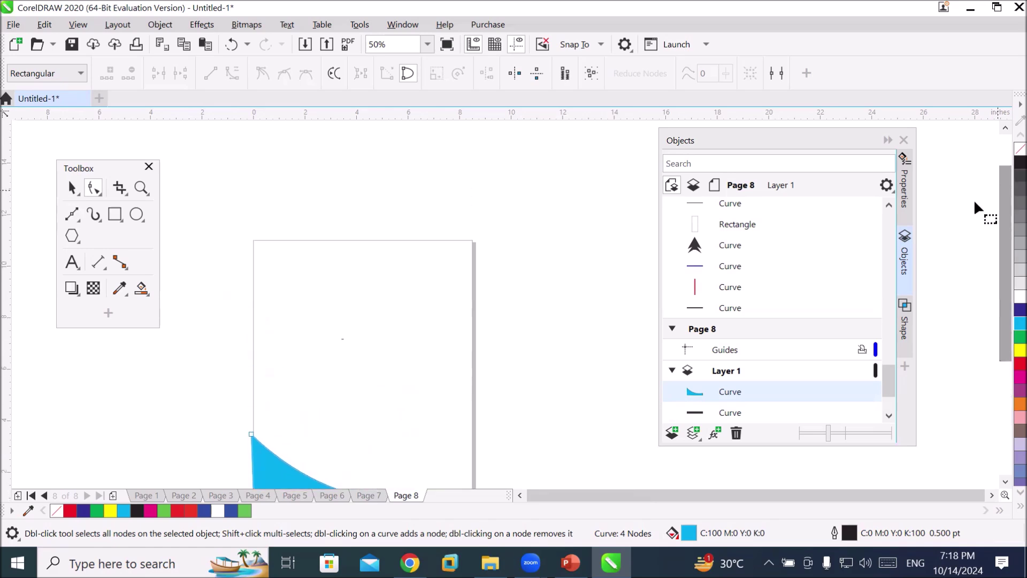
left_click(71, 216)
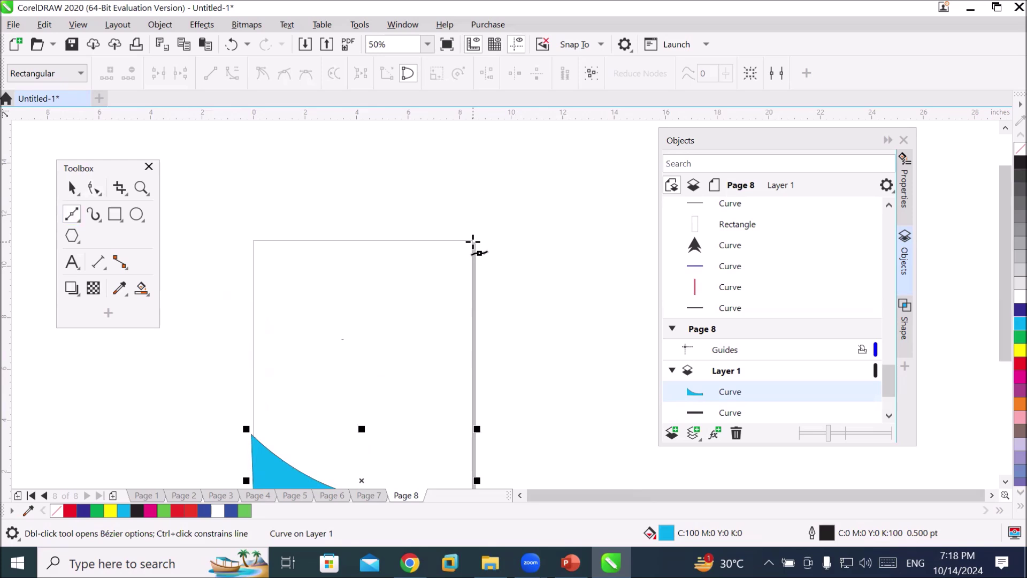
left_click(473, 241)
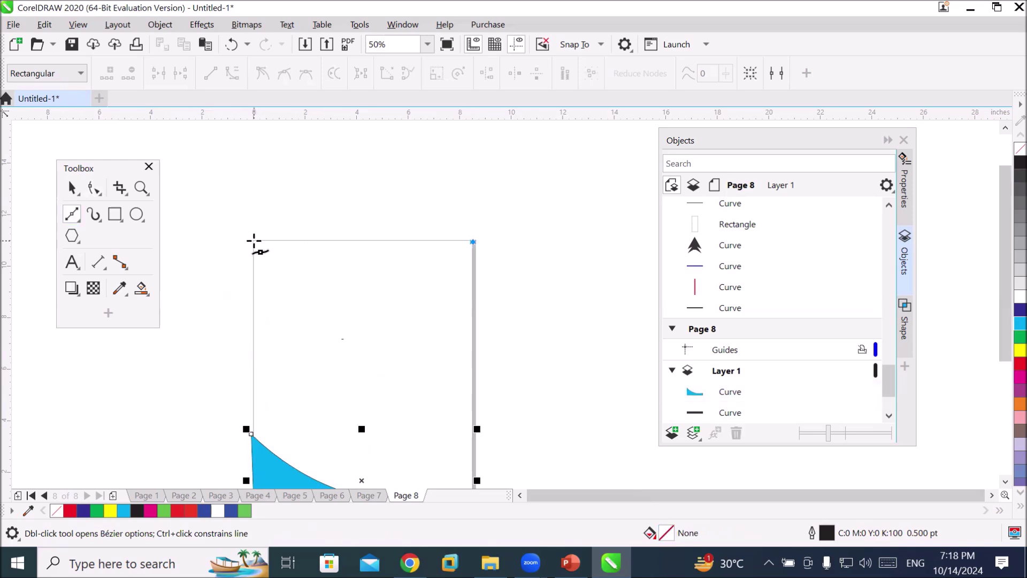
left_click(254, 242)
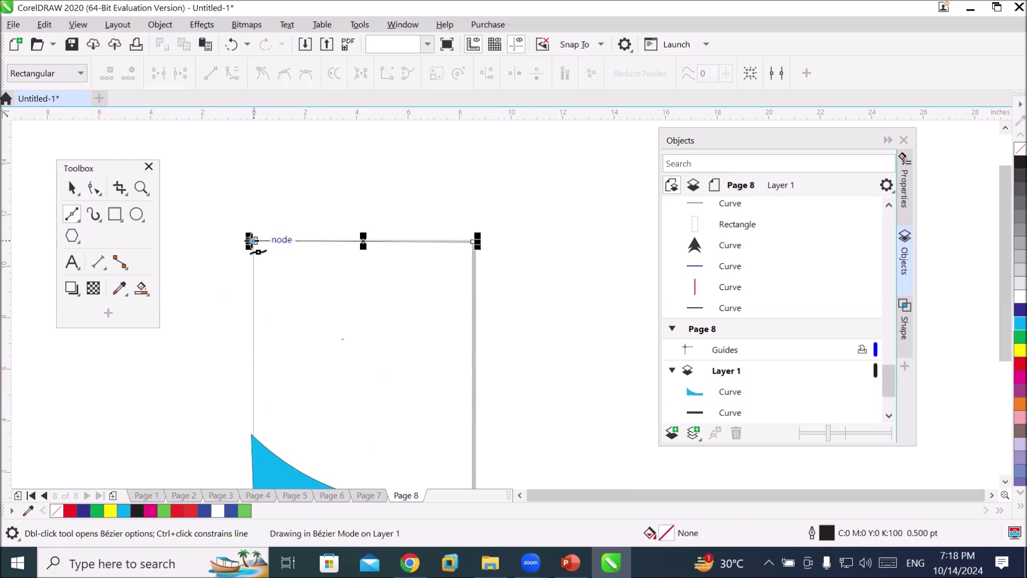
left_click(255, 294)
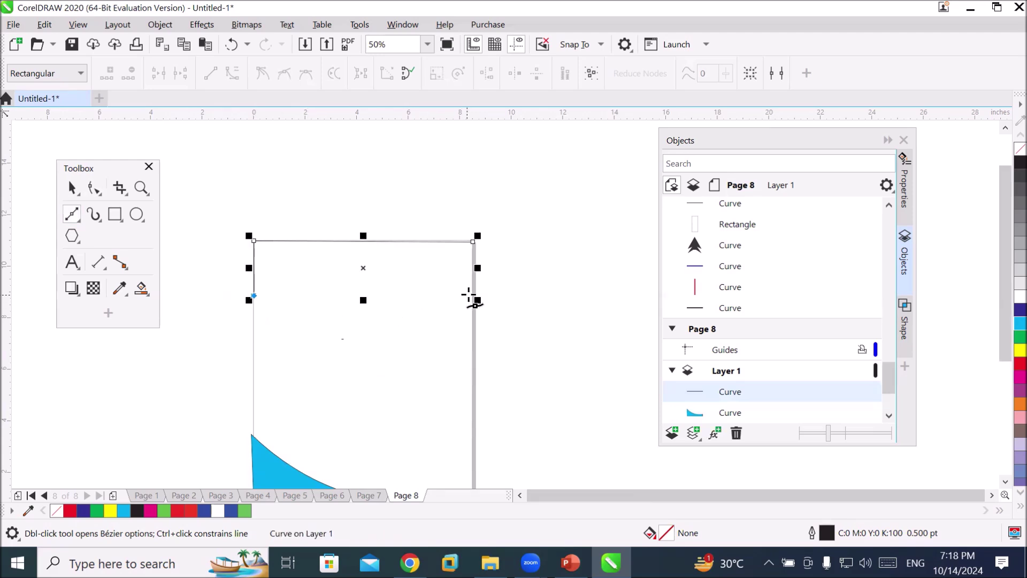
left_click_drag(475, 294, 557, 346)
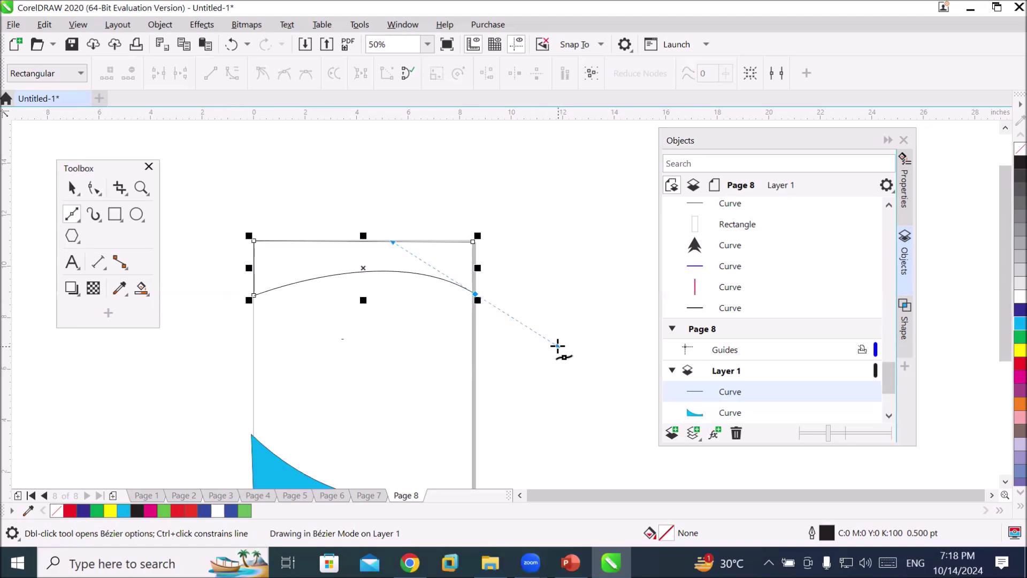
left_click_drag(557, 346, 578, 210)
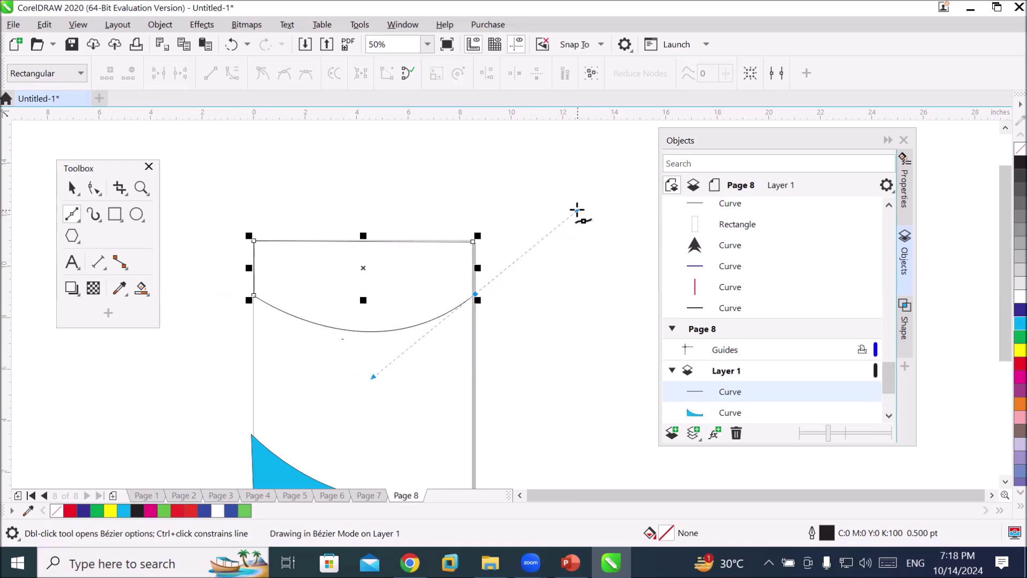
mouse_move(577, 210)
left_mouse_down()
mouse_move(561, 217)
mouse_move(605, 196)
mouse_move(582, 205)
left_mouse_up()
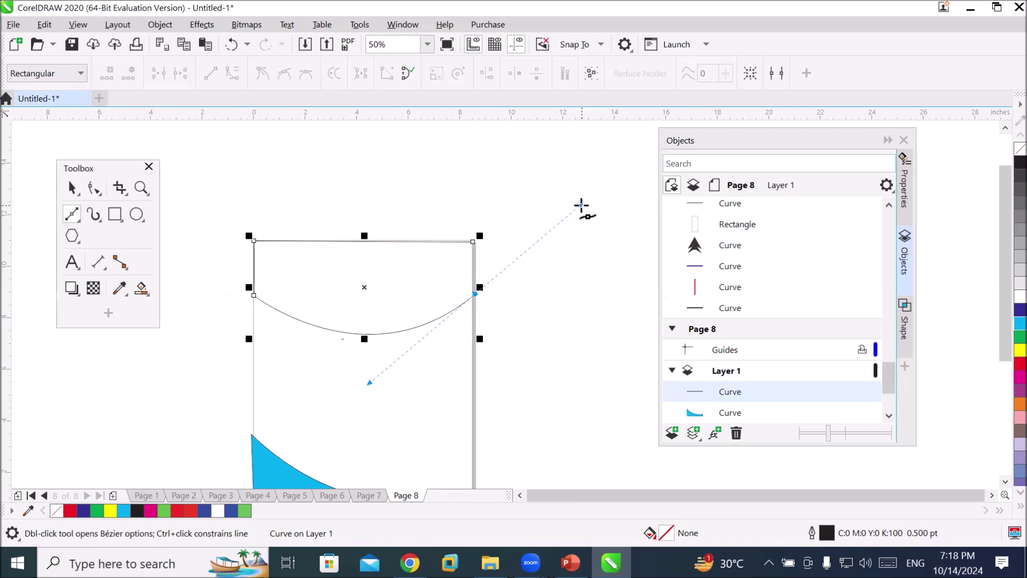
- Try to continue the header outline from its last curved node, and delete the unfinished curve
left_click_drag(573, 197, 553, 212)
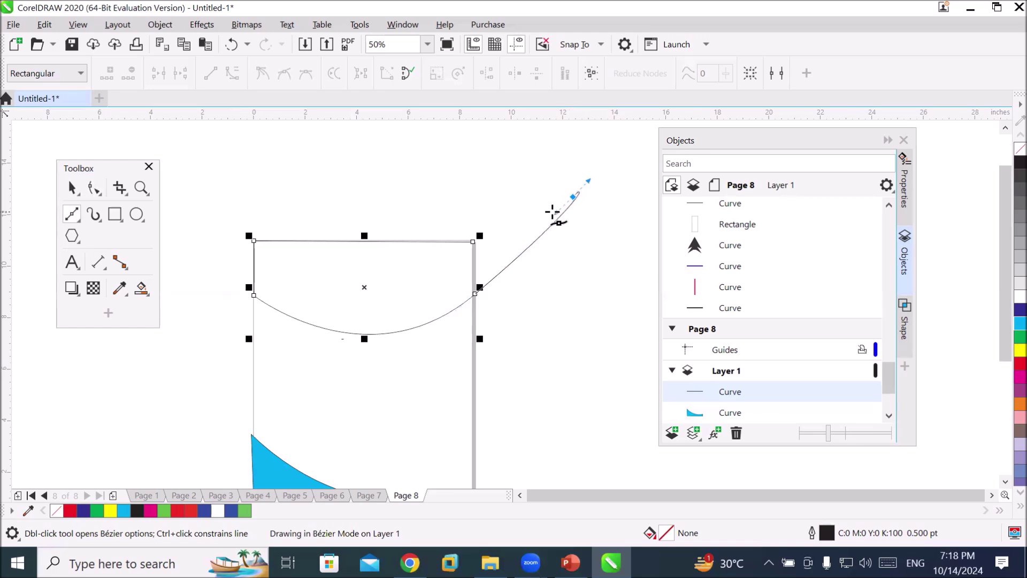
key("ctrl+z")
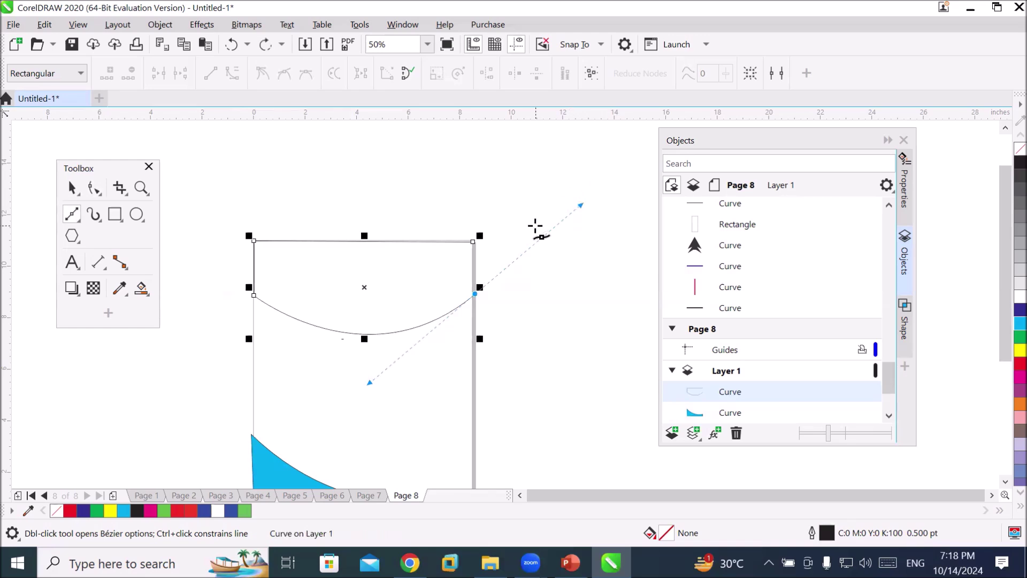
left_click(474, 293)
left_click_drag(583, 205, 582, 206)
double_click(517, 230)
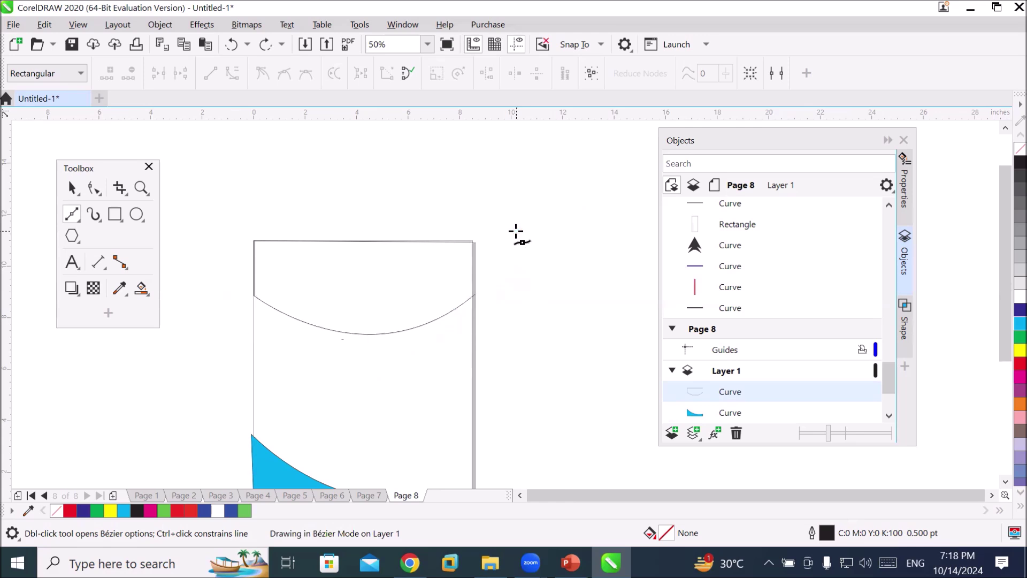
key("ctrl+z")
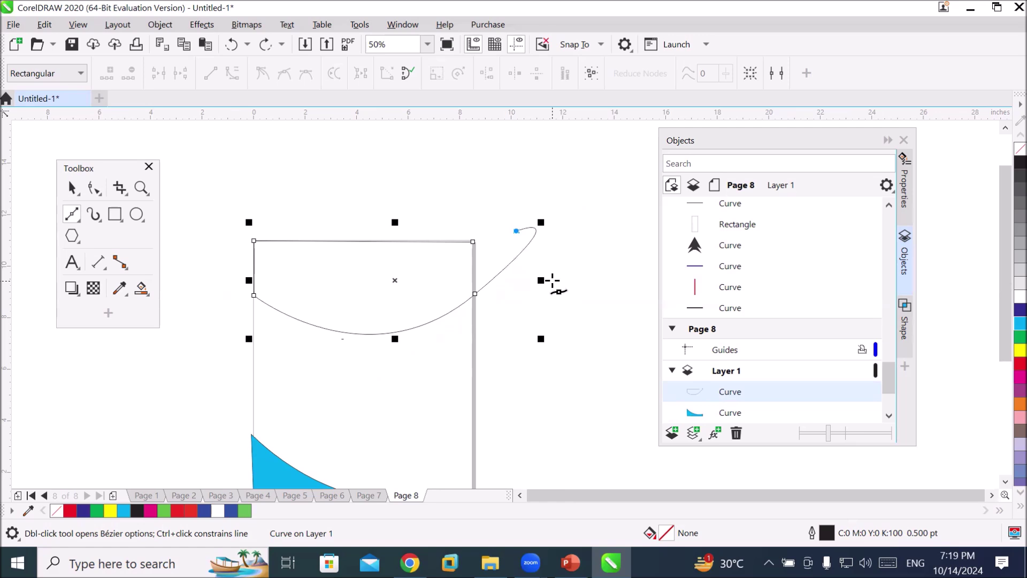
key("Delete")
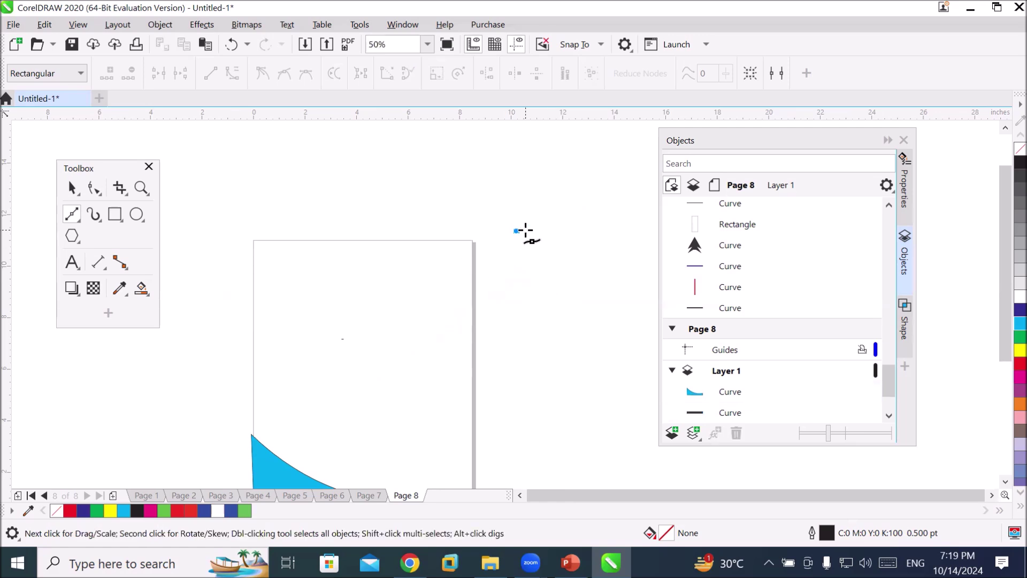
key("space")
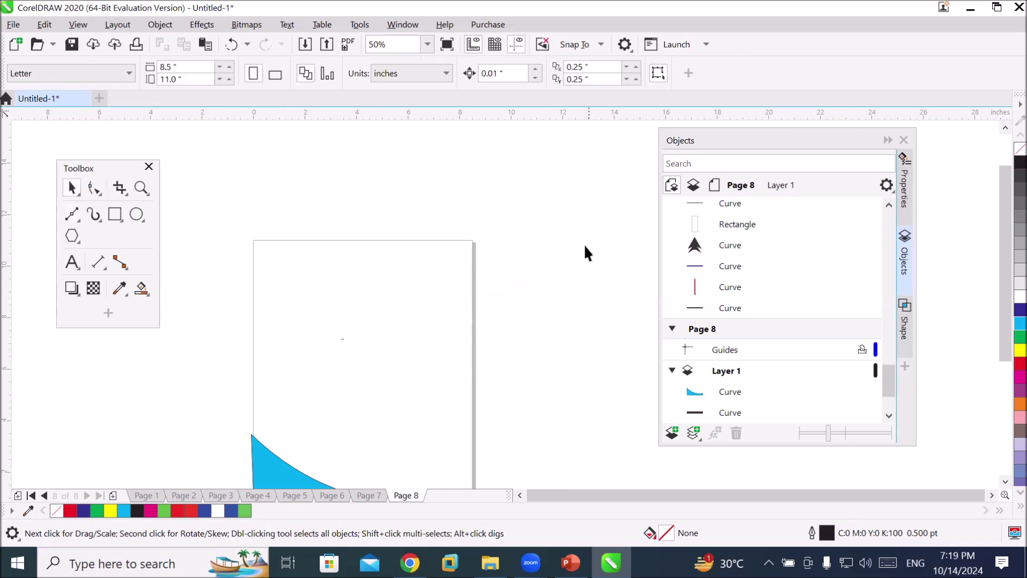
- Draw a closed Bézier header shape starting at the page's top-left corner, following the top and right edges, with a downward-bulging lower side
left_click(72, 215)
left_click(255, 241)
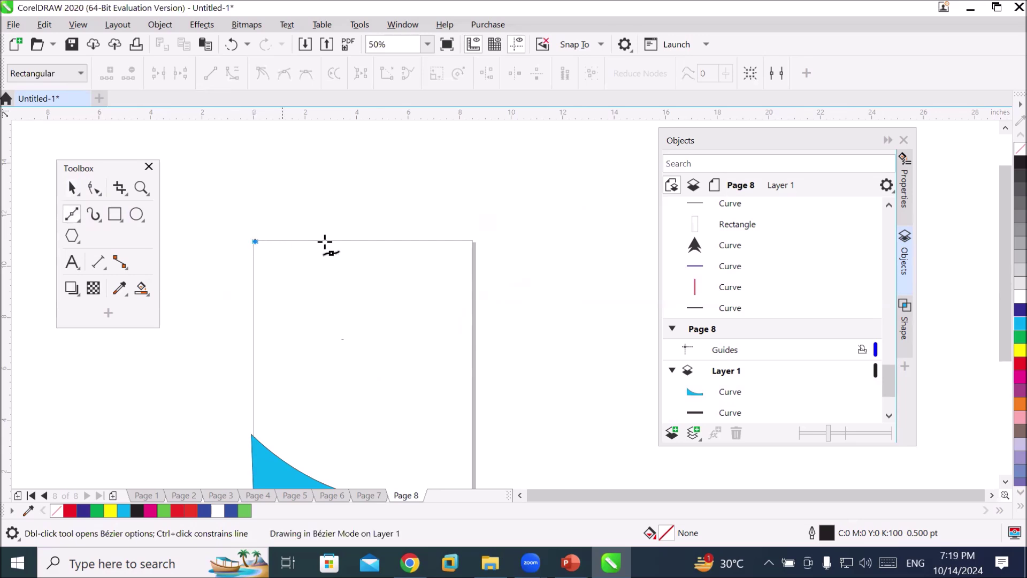
left_click(474, 241)
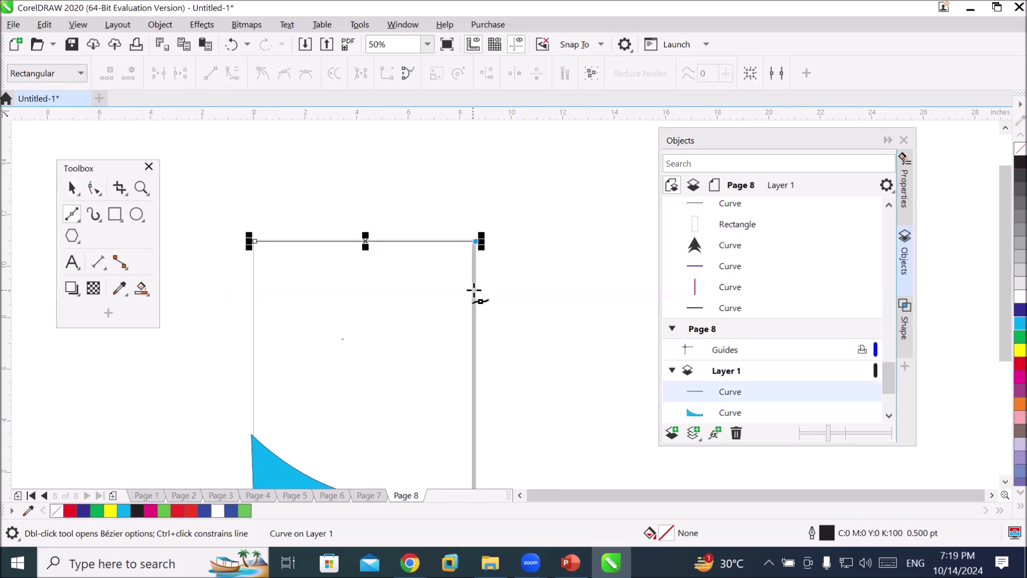
left_click(474, 292)
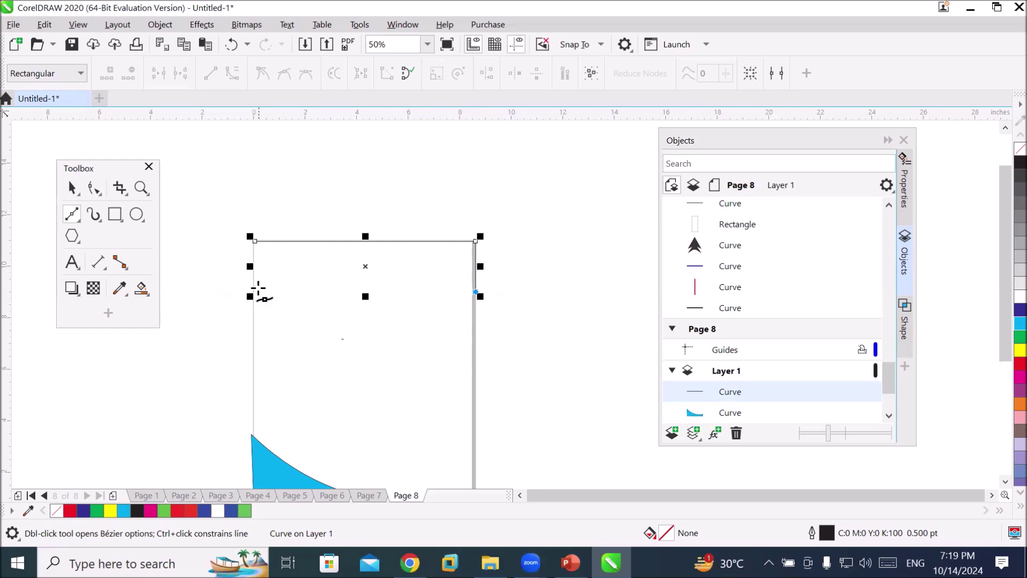
left_click_drag(259, 289, 171, 205)
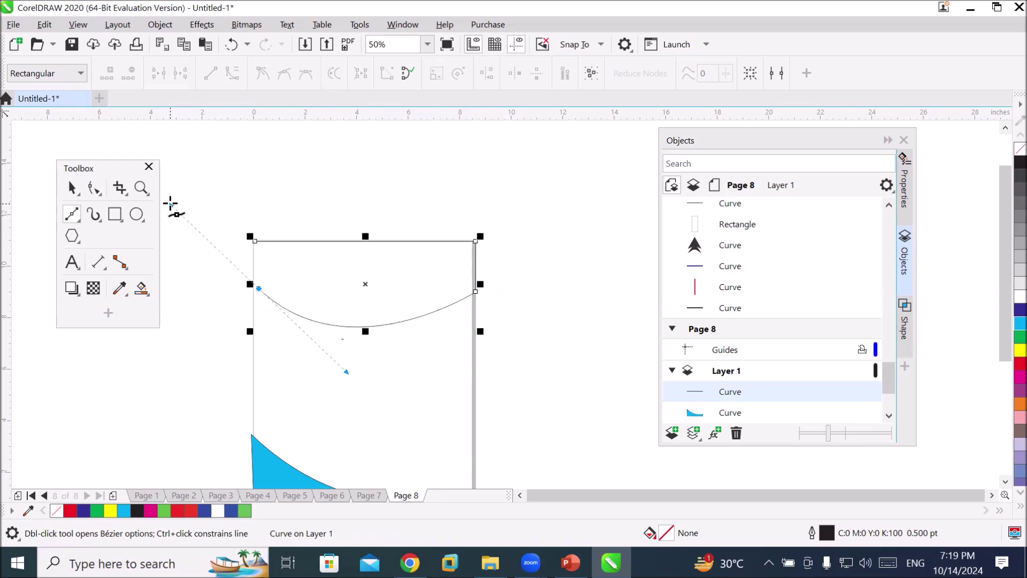
left_click(255, 240)
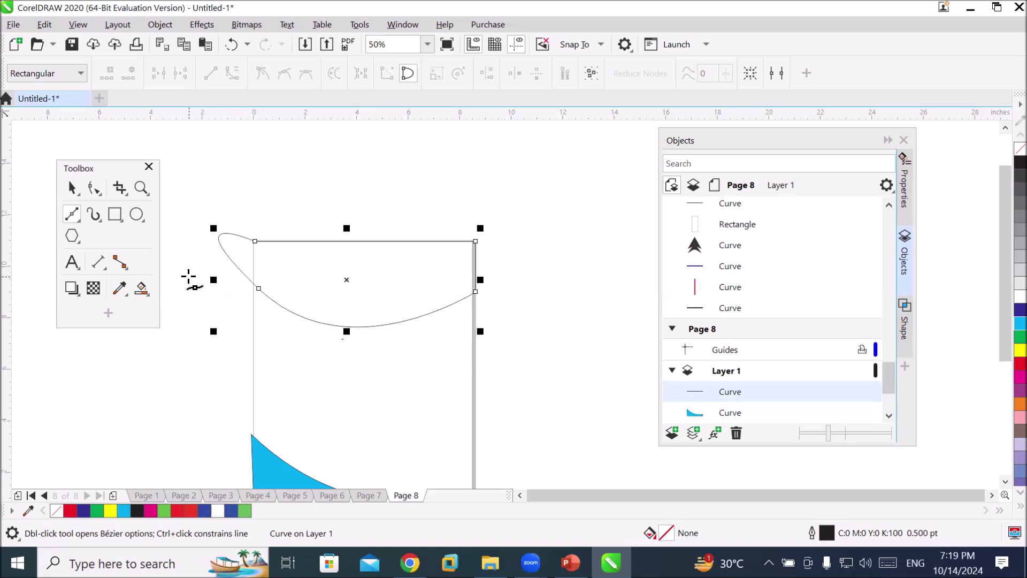
- Convert the header shape's bulging left segment between the page's top-left corner and the lower node into a straight line
key("Delete")
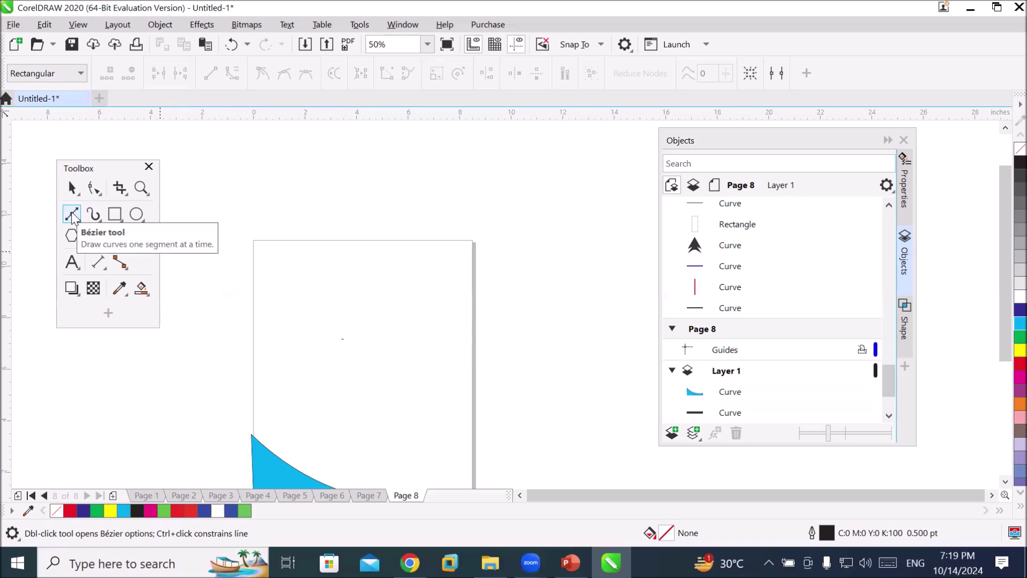
key("ctrl+z")
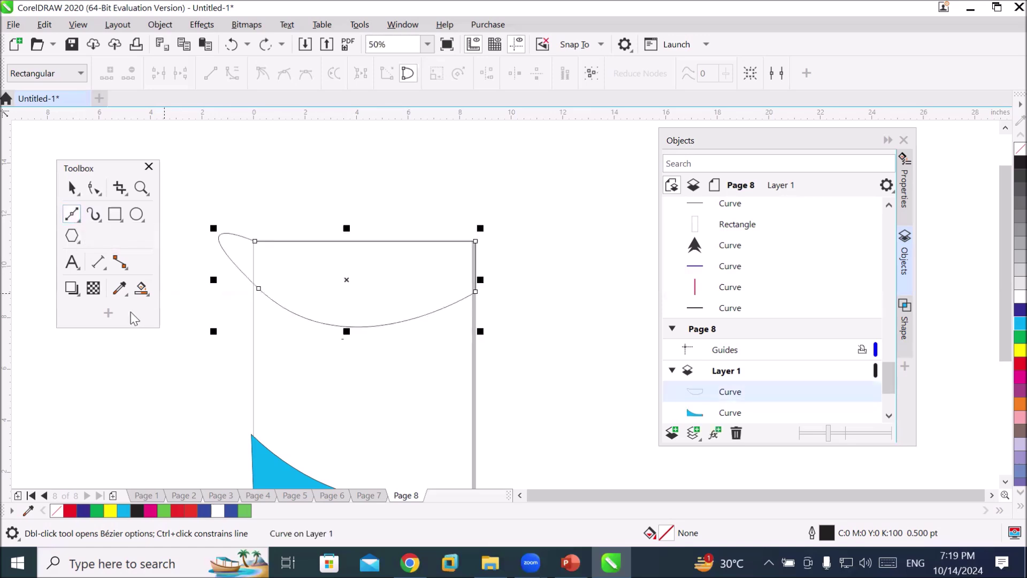
left_click(94, 187)
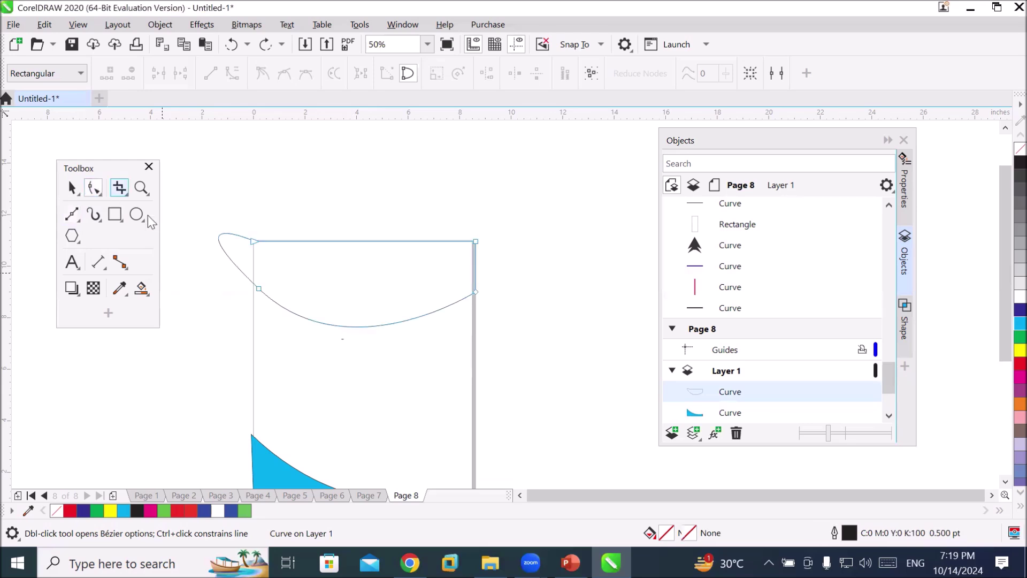
left_click(252, 241)
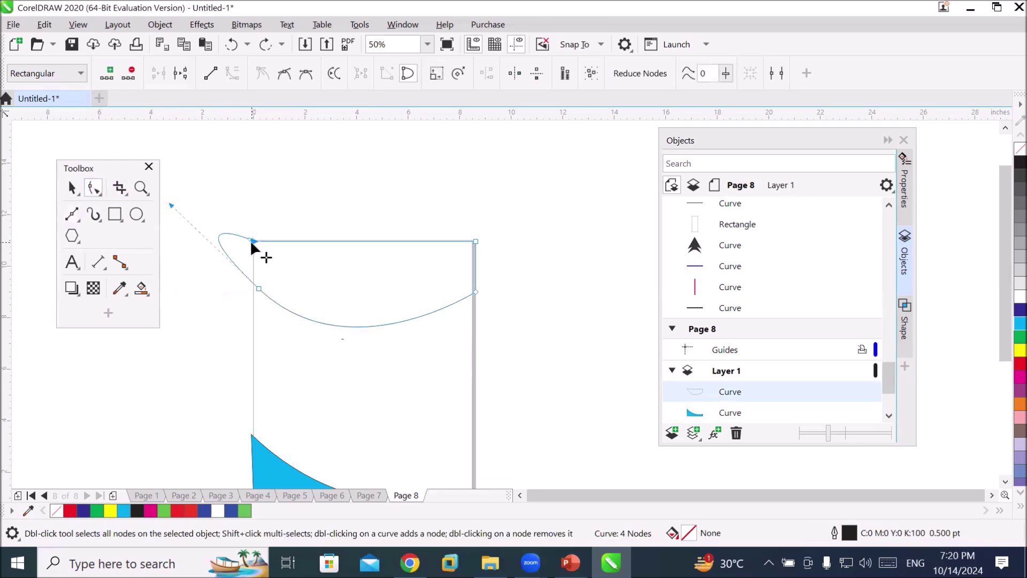
left_click(211, 73)
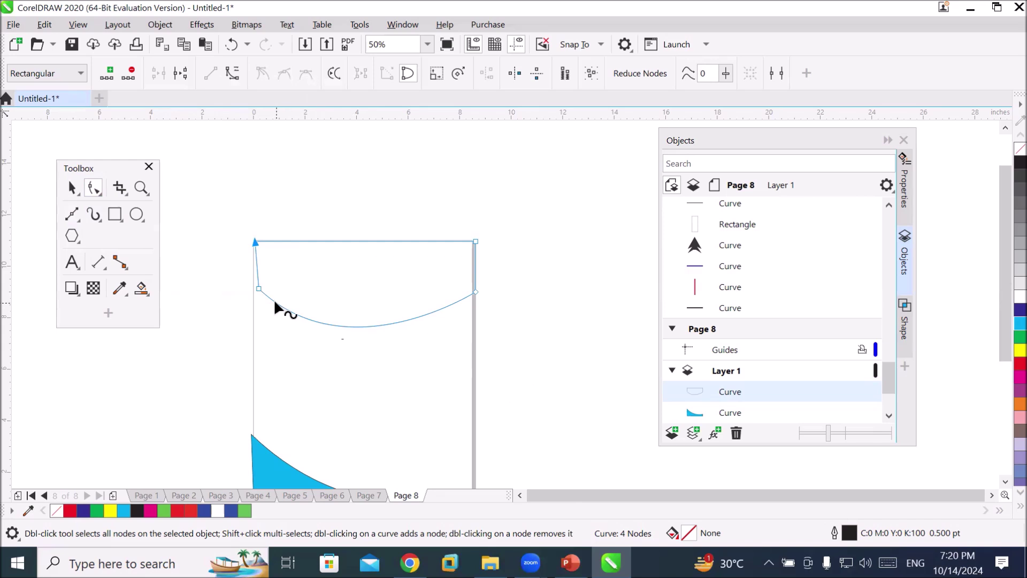
- Move the header's lower-left node onto the page's left edge and fill the shape with red
left_click(259, 289)
left_click_drag(255, 288, 252, 289)
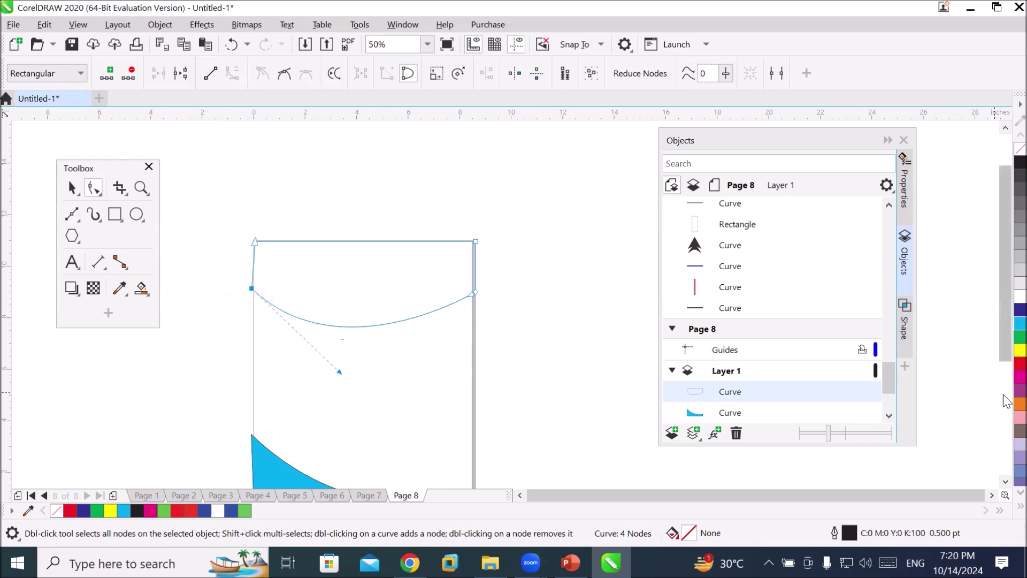
left_click(1020, 363)
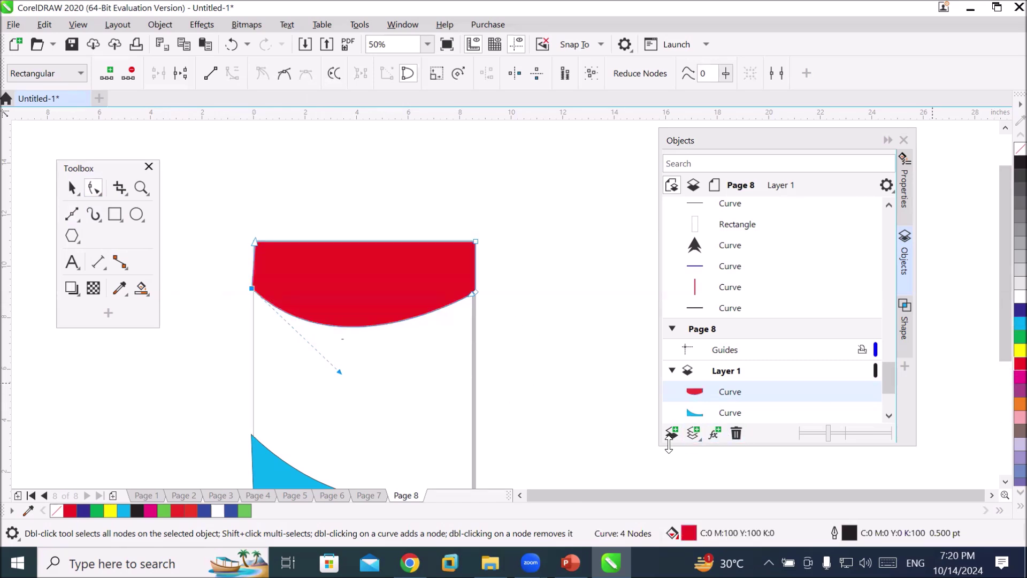
- Start an image import and open the _Graphics\Images folder on drive D
left_click(15, 25)
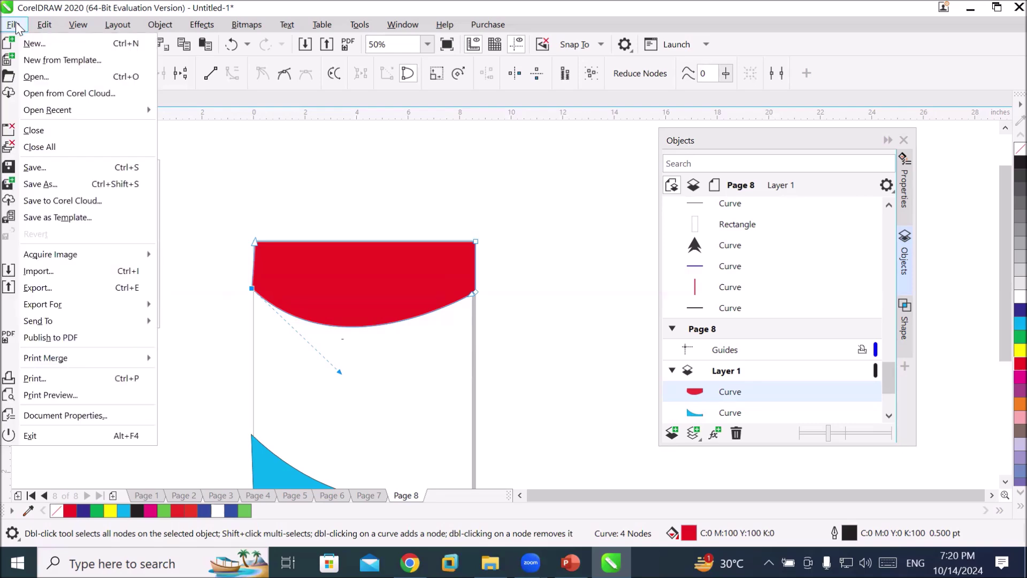
left_click(79, 271)
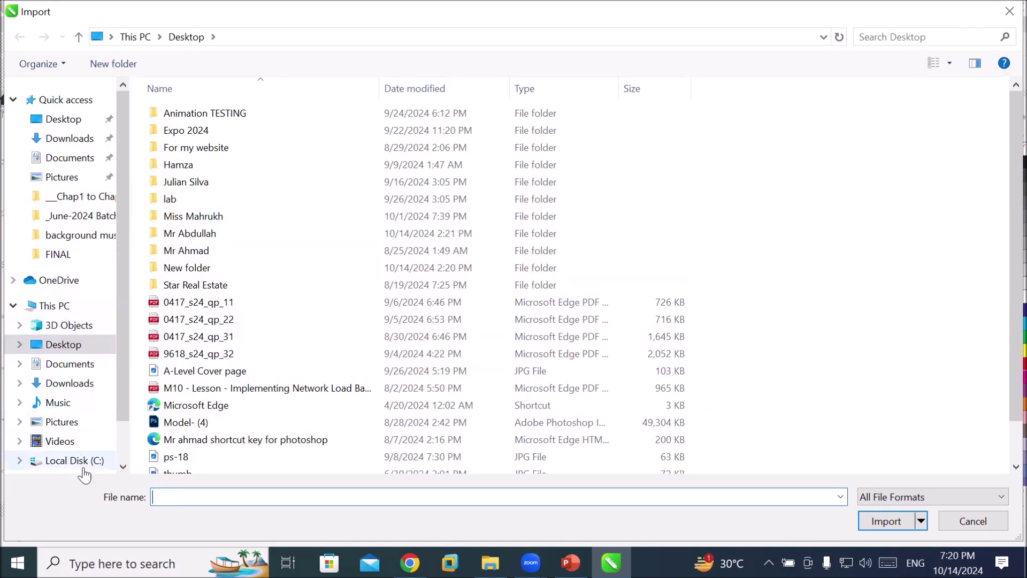
scroll(80, 452, "down", 1)
left_click(75, 448)
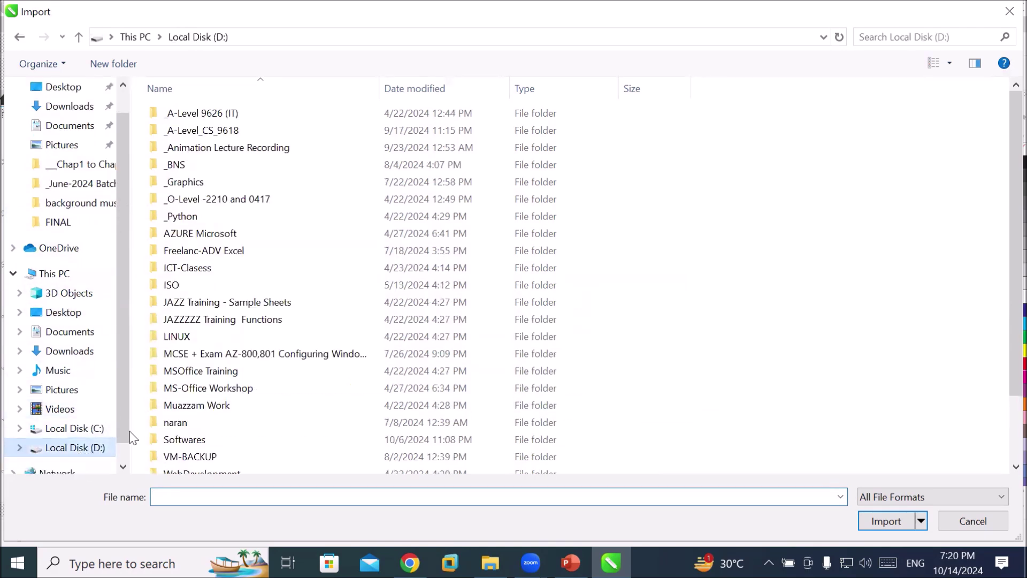
double_click(204, 182)
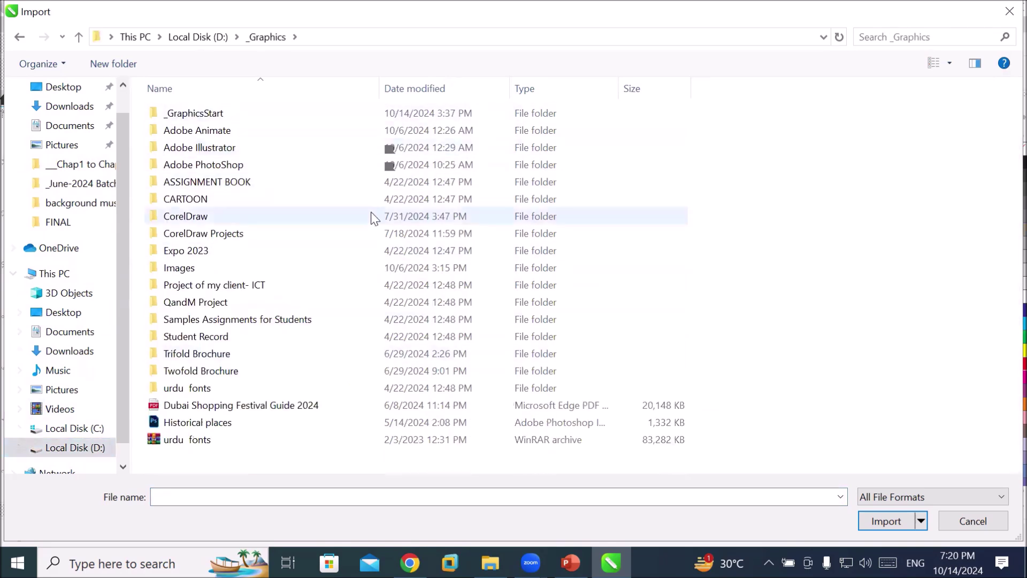
mouse_move(373, 211)
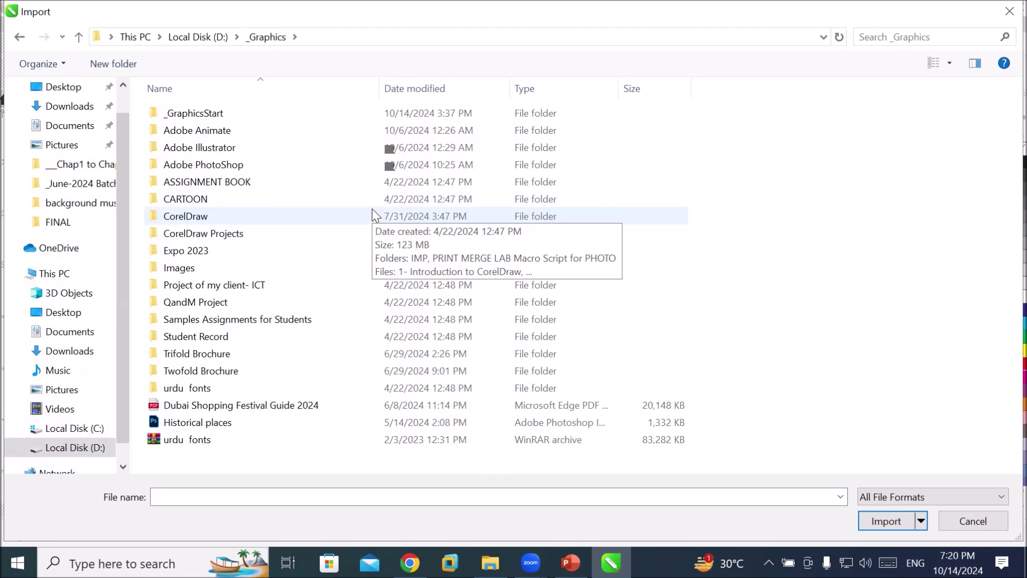
double_click(166, 267)
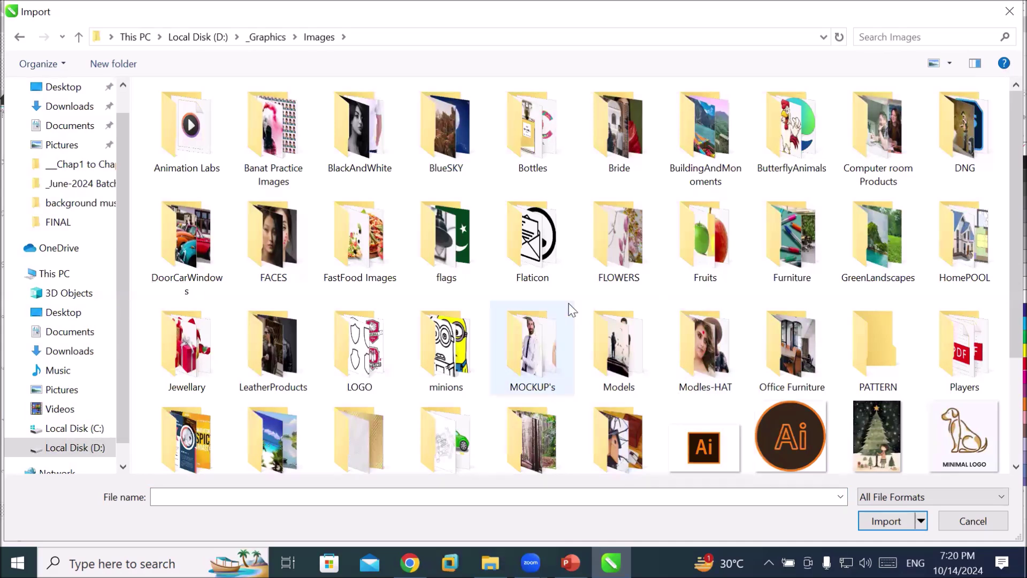
- Import Ari Atoll, Maldives.jpg from the SeaShores folder and place it about 4.8 by 3.6 inches across the page's left edge
scroll(572, 313, "down", 3)
left_click(272, 283)
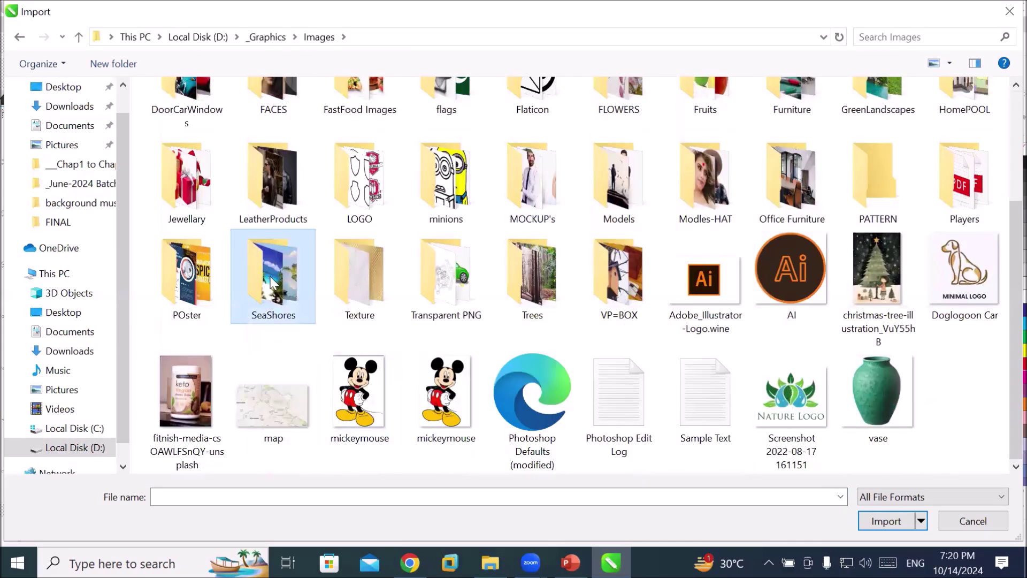
double_click(270, 284)
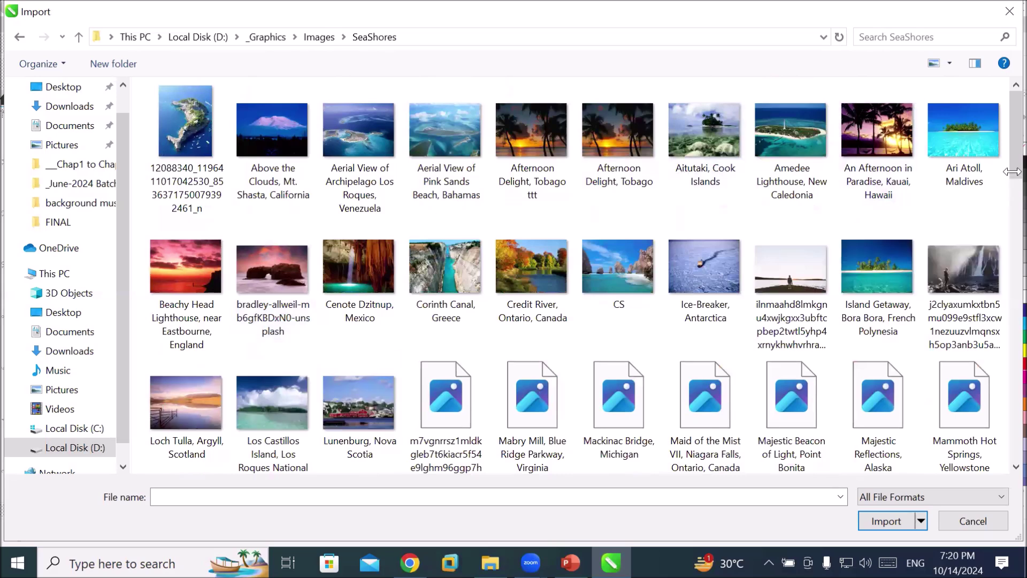
left_click(971, 150)
left_click(882, 521)
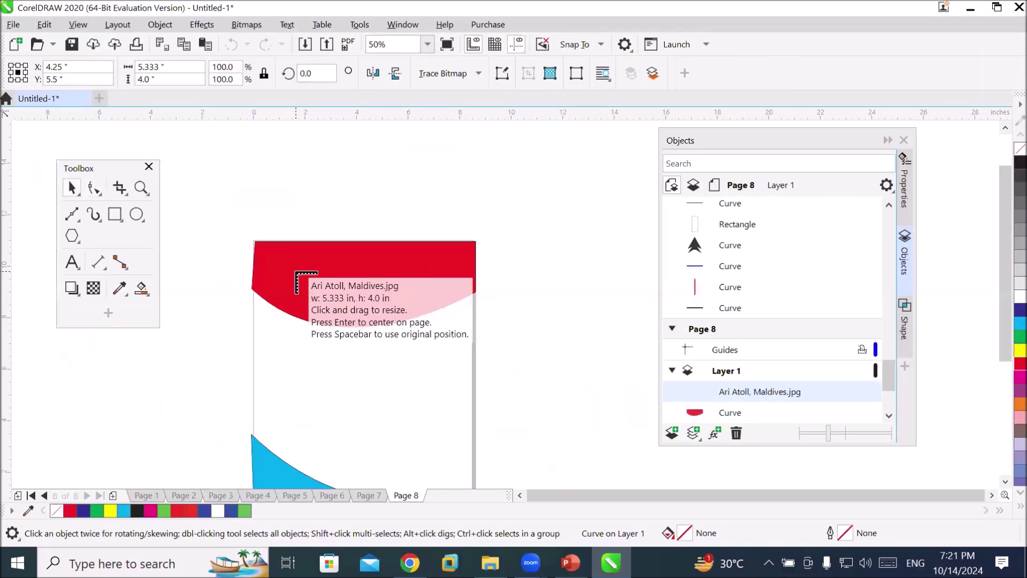
left_click_drag(198, 293, 346, 374)
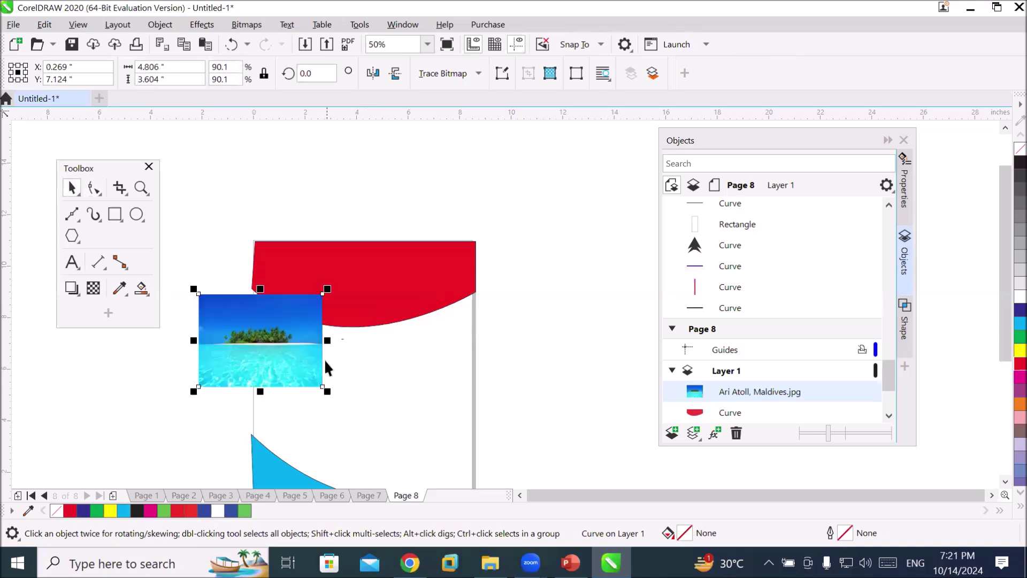
- PowerClip the beach photo inside the red header shape and set its contents to Fill Proportionally
left_click_drag(301, 339, 386, 290)
left_click(431, 338)
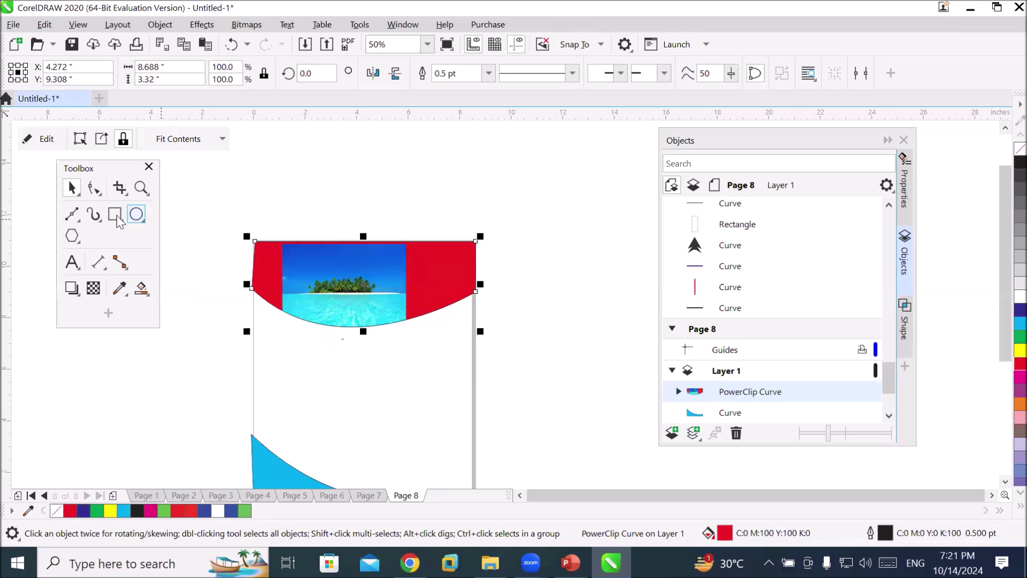
left_click(222, 139)
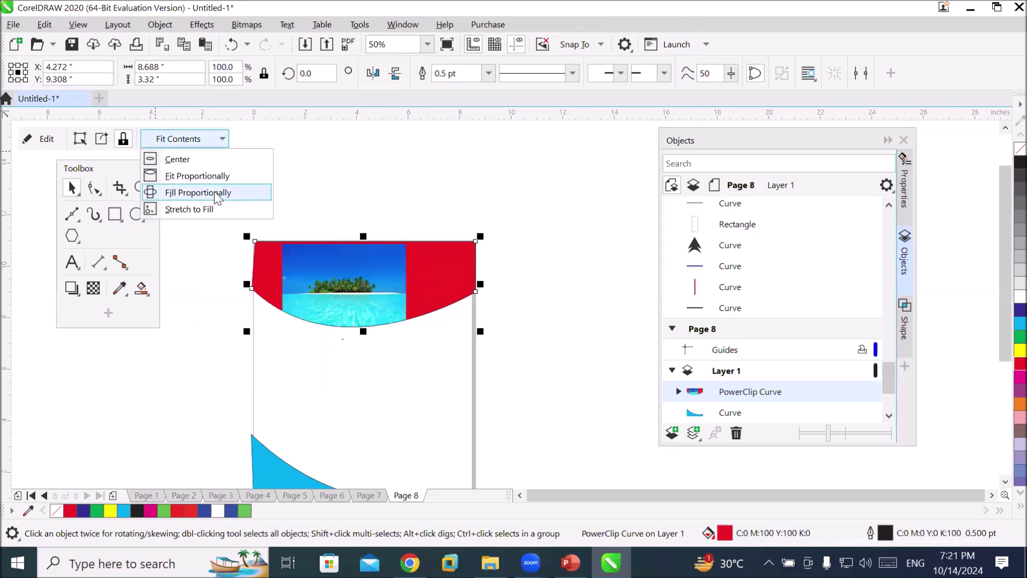
left_click(217, 193)
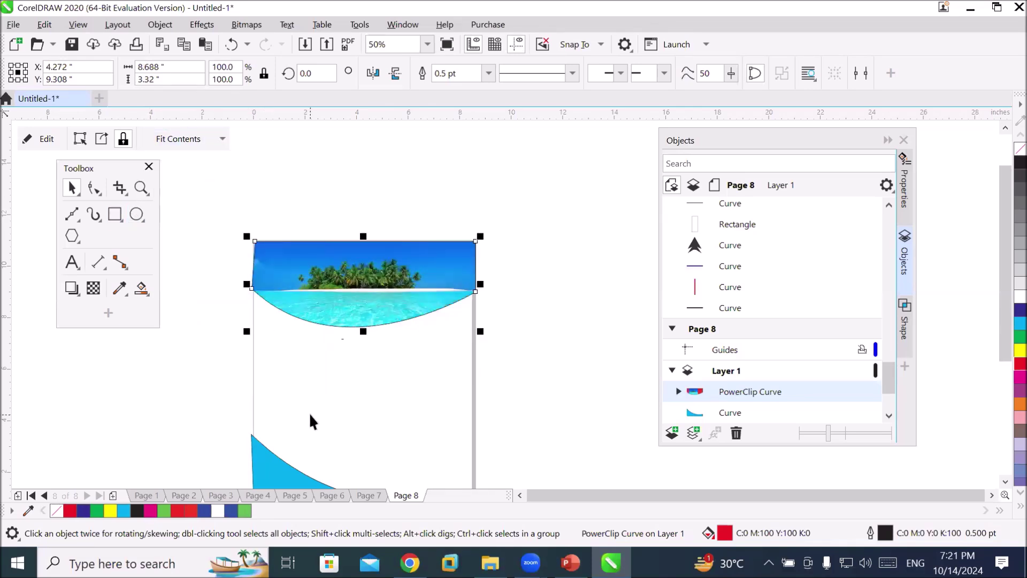
left_click(500, 352)
- Delete the cyan footer shape at the bottom of the page
scroll(501, 344, "down", 1)
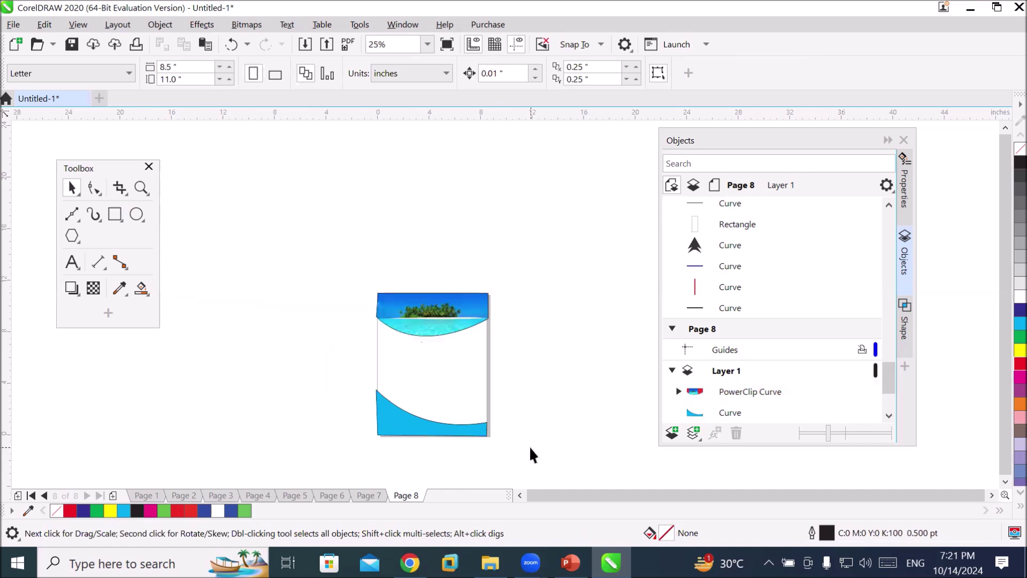
scroll(528, 429, "up", 1)
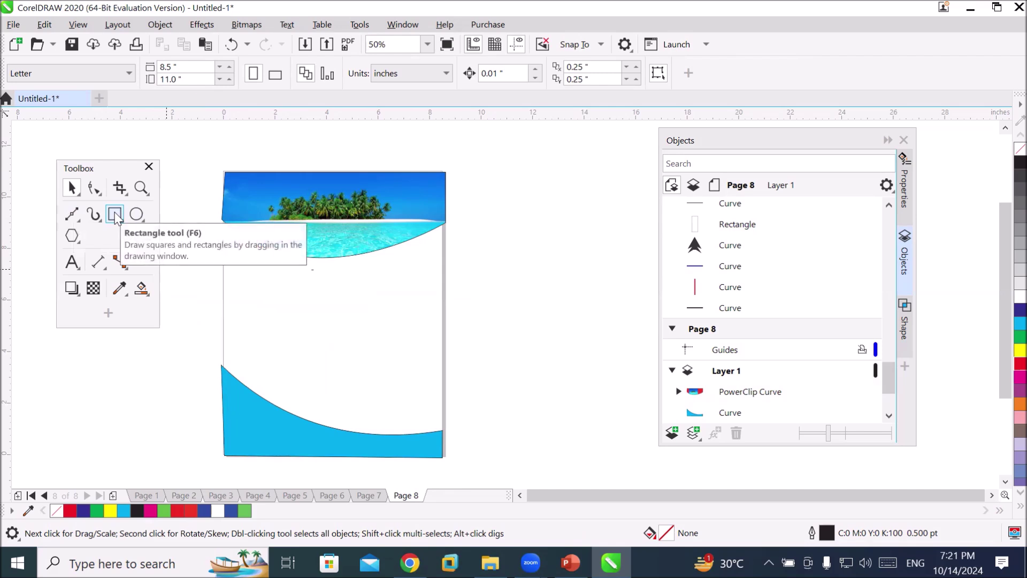
left_click(262, 423)
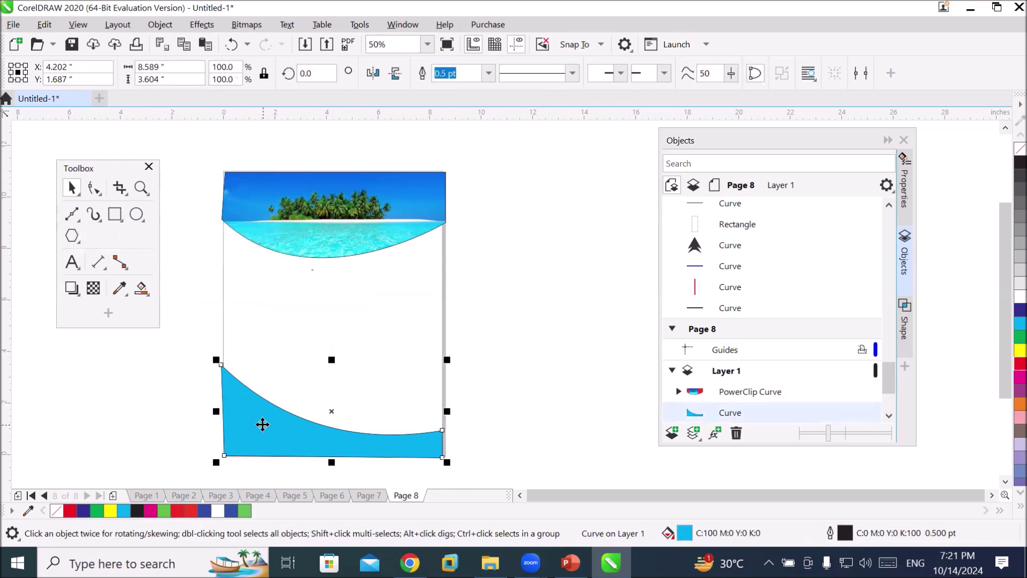
key("Delete")
- Draw a rectangle about 8.5 by 1.98 inches along the page's bottom edge and convert it to curves
left_click(114, 214)
left_click_drag(225, 405, 439, 456)
left_click_drag(443, 455, 444, 455)
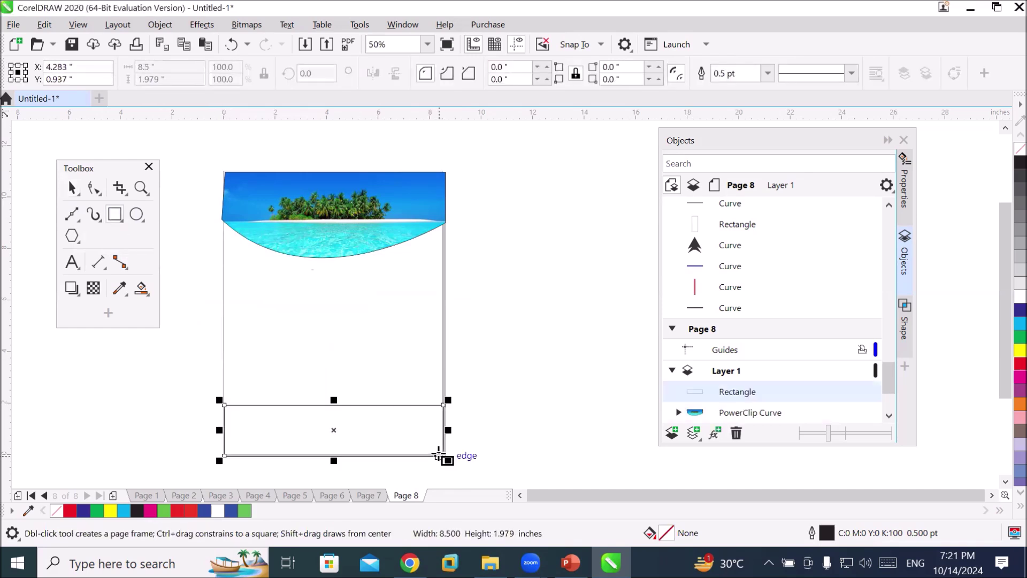
right_click(414, 422)
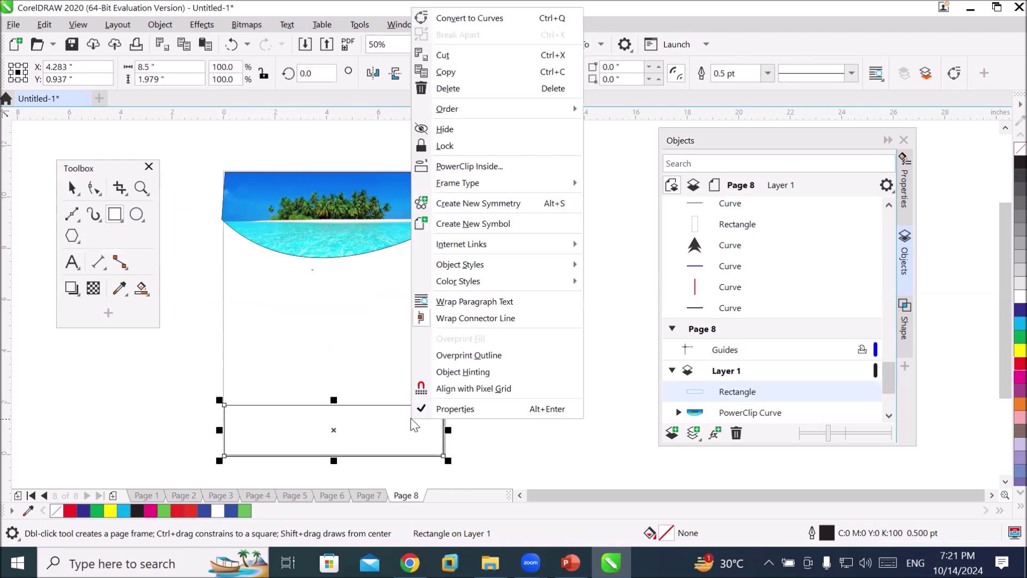
left_click(446, 18)
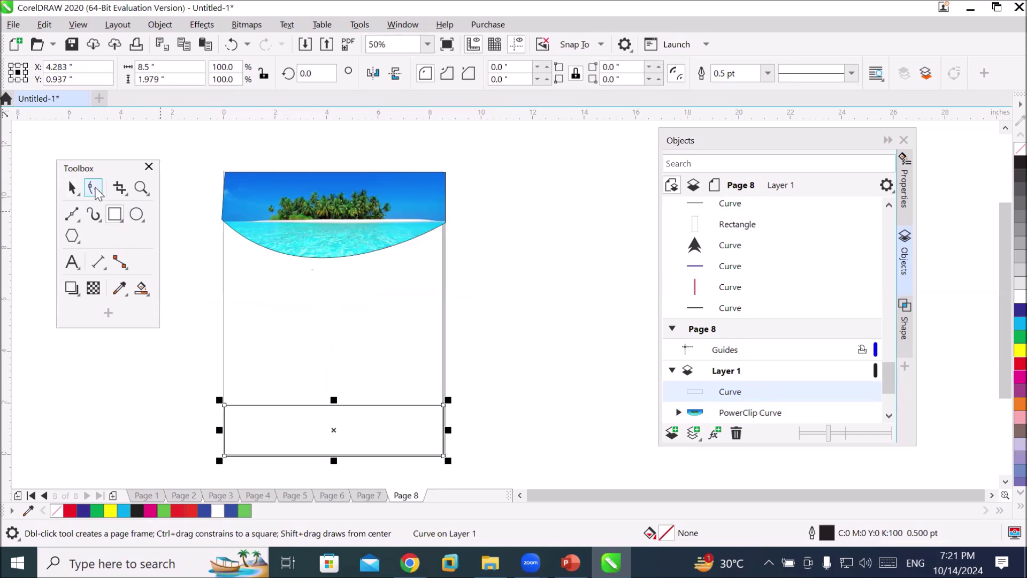
- Fill the footer rectangle with cyan and raise its top-left node along the page's left edge to make a sloping top
left_click(93, 188)
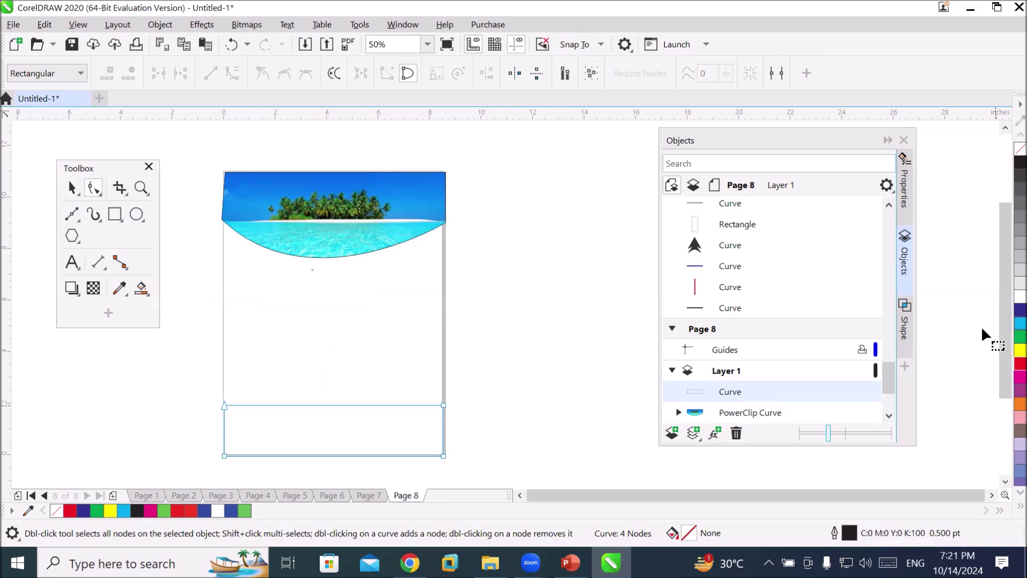
left_click(1020, 323)
left_click_drag(222, 408, 222, 337)
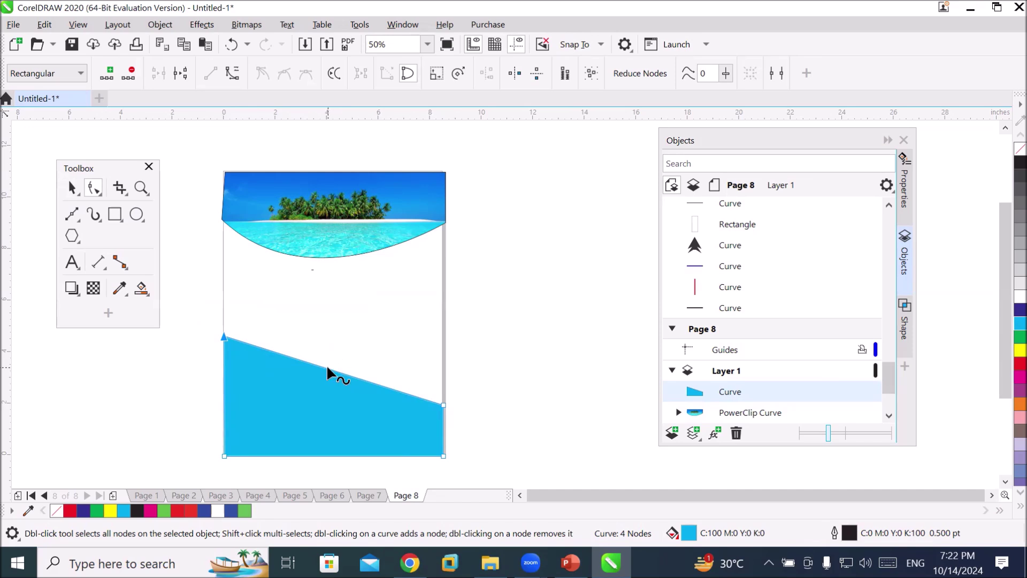
- Convert the footer's sloping top edge to a curve and bend it downward into a concave arc
left_click(442, 404)
left_click(231, 74)
left_click_drag(343, 374, 322, 412)
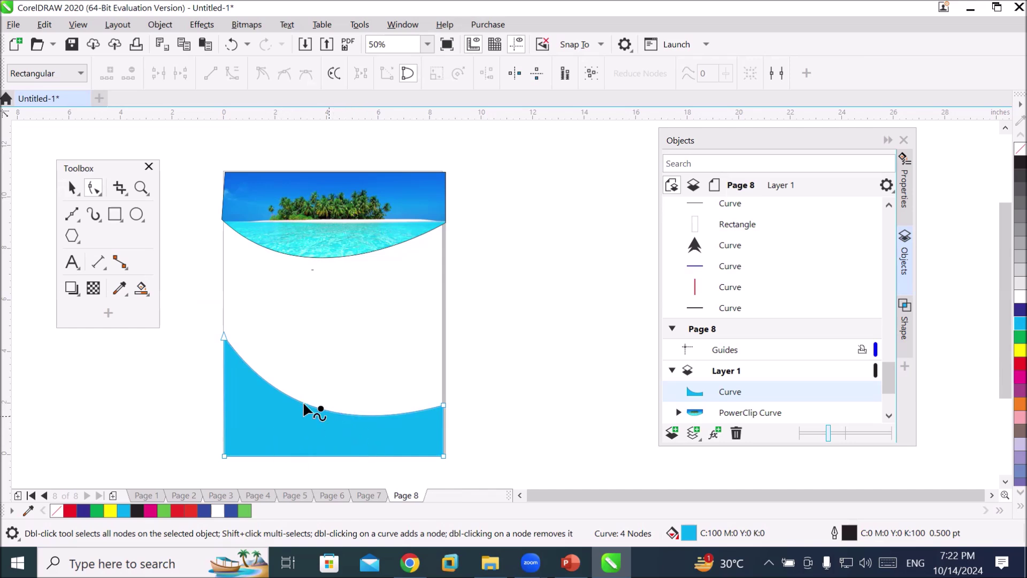
- Add a new blank page after Page 8
left_click(75, 219)
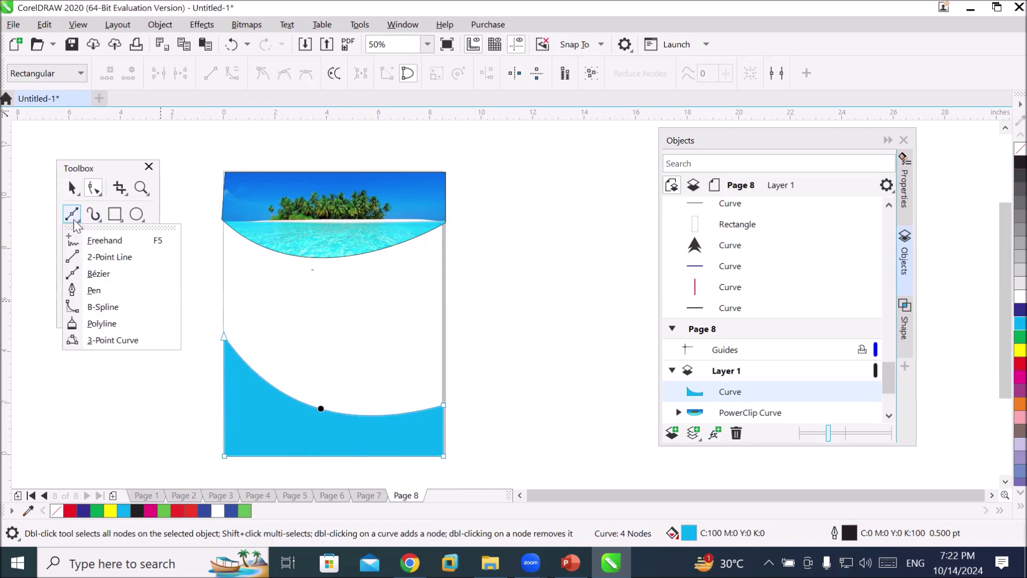
left_click(119, 288)
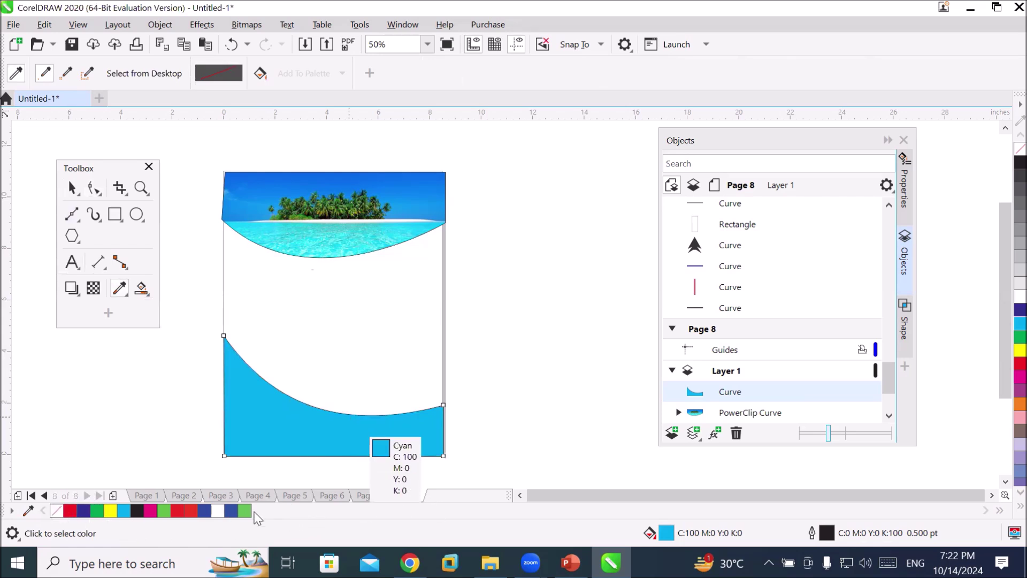
left_click(113, 495)
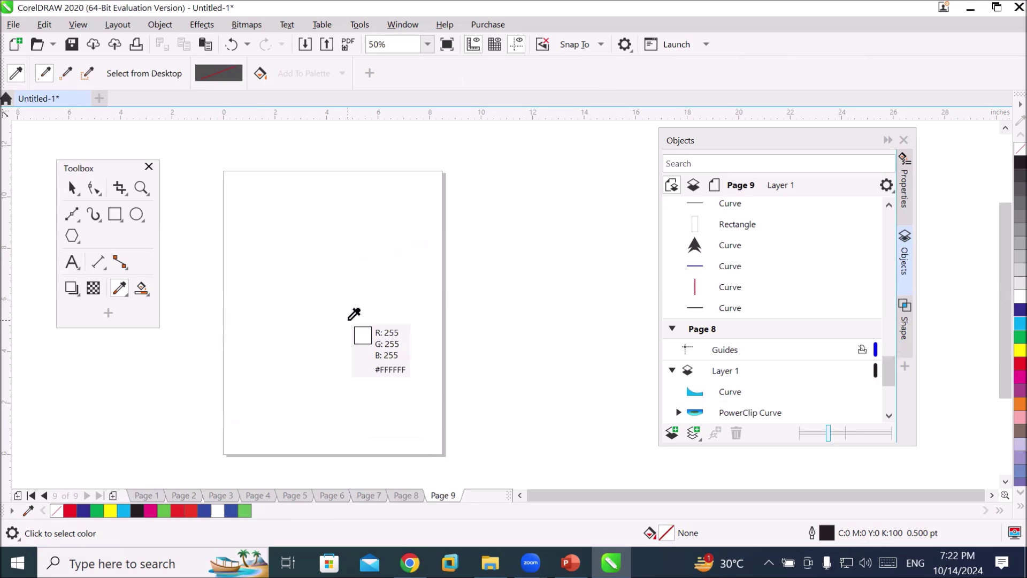
- Draw a closed downward-pointing triangle about 8.48 by 3.10 inches across the lower part of Page 9 with the Pen tool
left_click(73, 215)
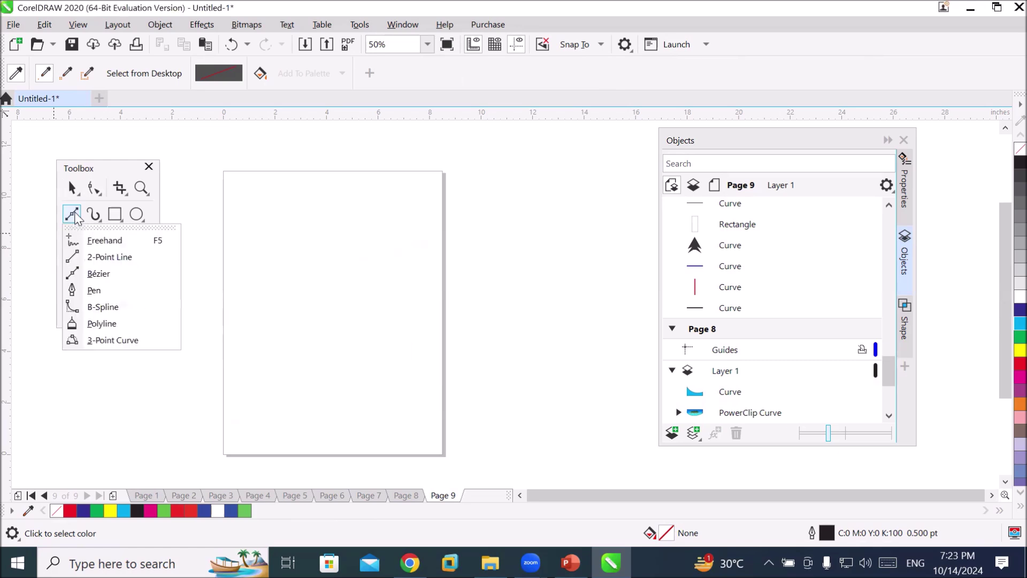
left_click(103, 294)
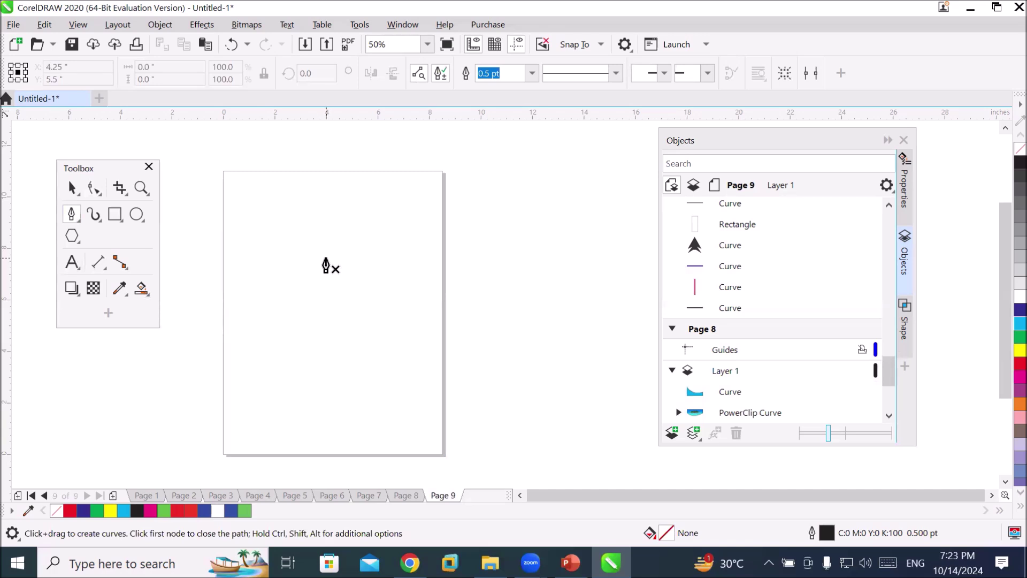
left_click(223, 376)
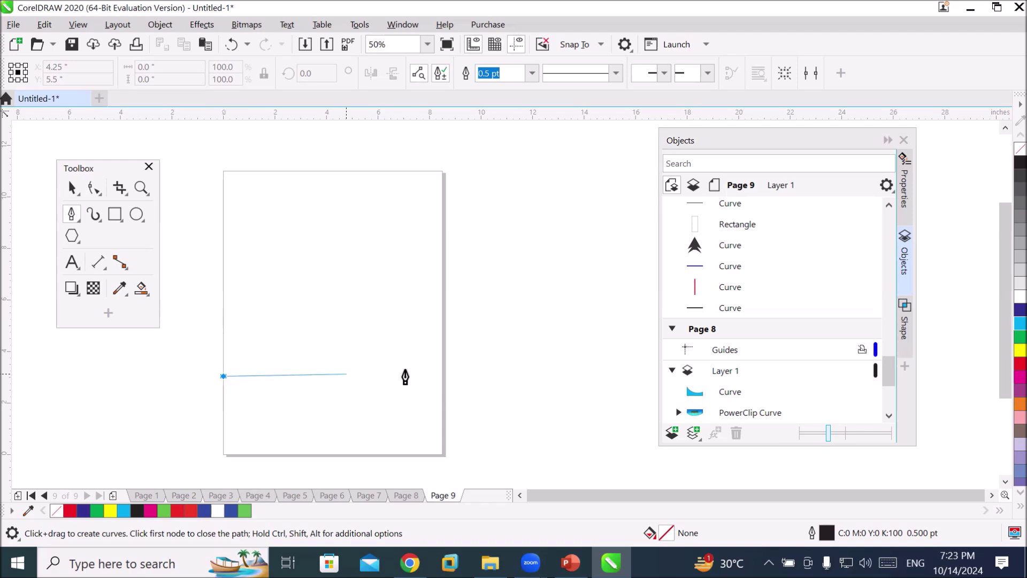
left_click(442, 377)
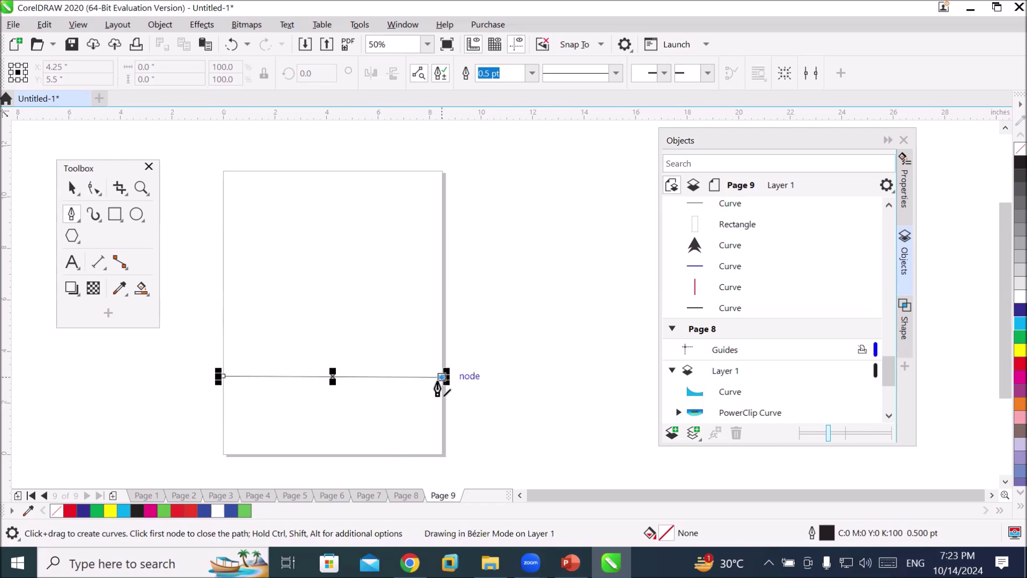
left_click(348, 455)
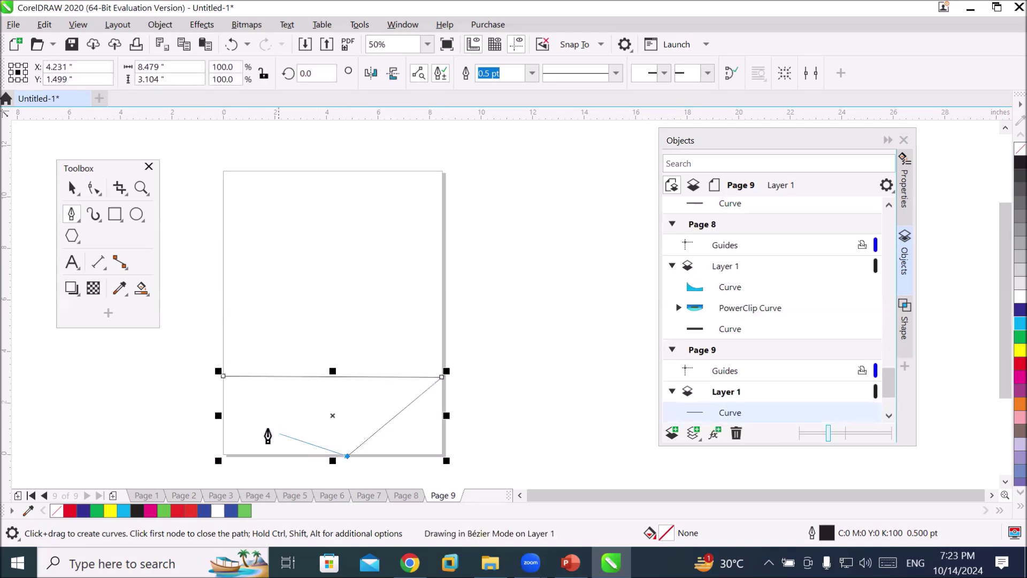
left_click(224, 376)
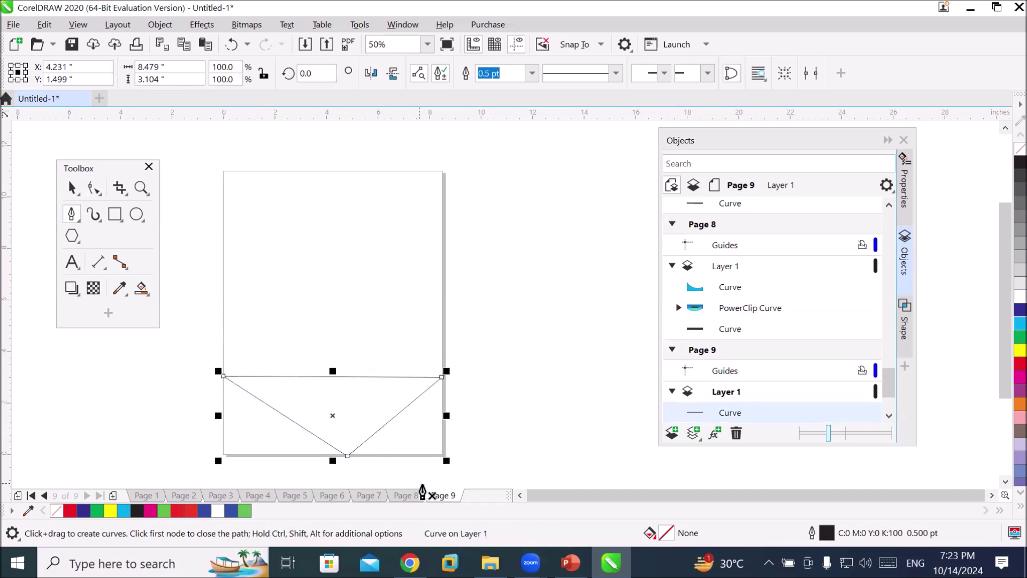
- Draw an open path about 5.19 by 5.44 inches with a zigzag right side above the triangle, using the Pen tool
left_click(241, 206)
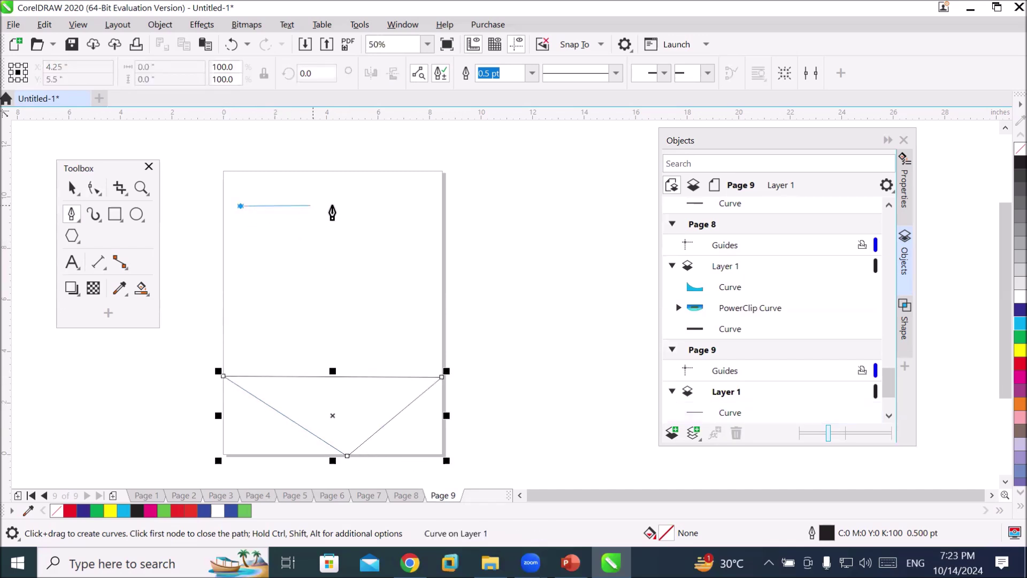
double_click(355, 207)
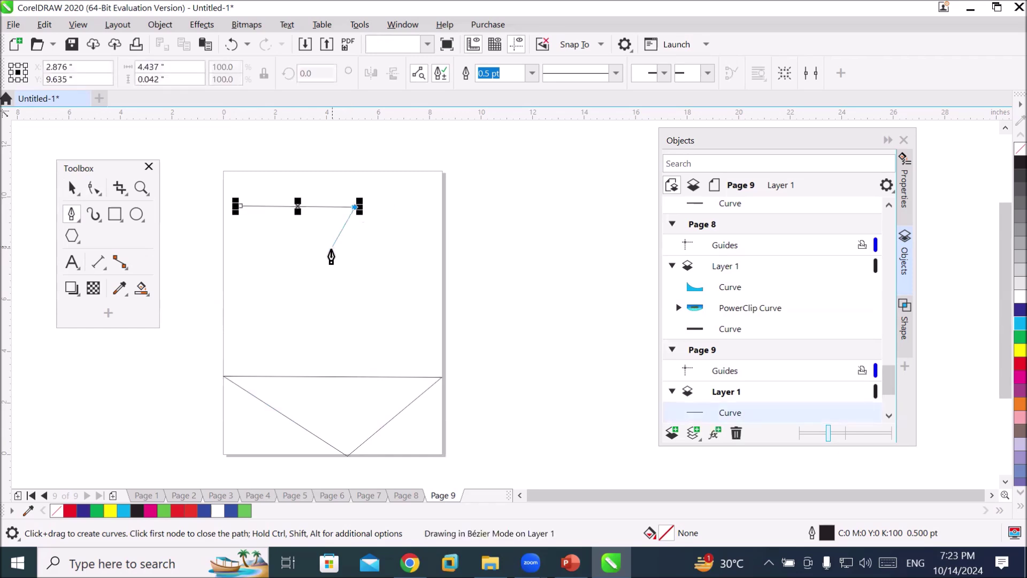
left_click(331, 250)
left_click(352, 281)
left_click(323, 312)
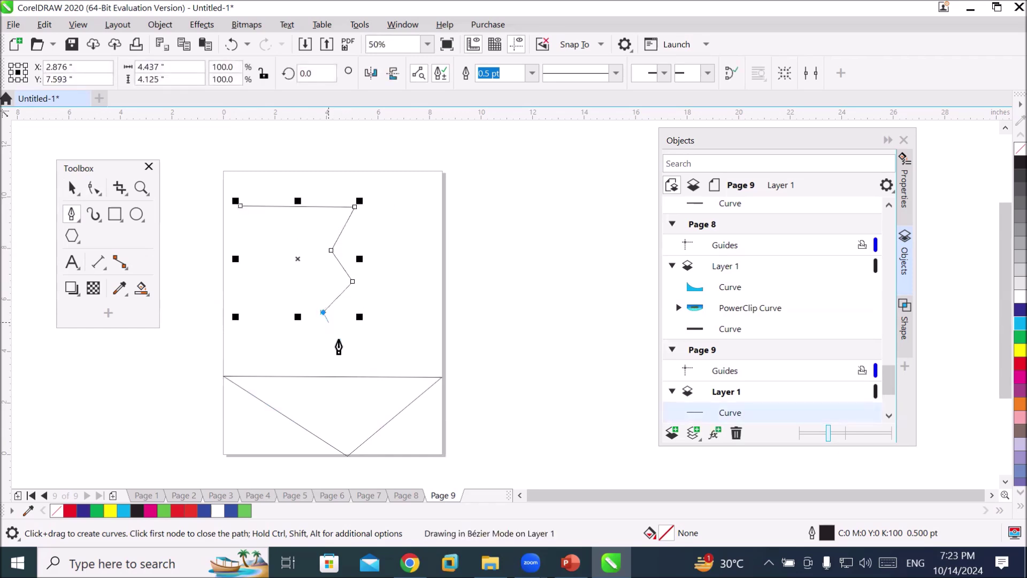
left_click(348, 345)
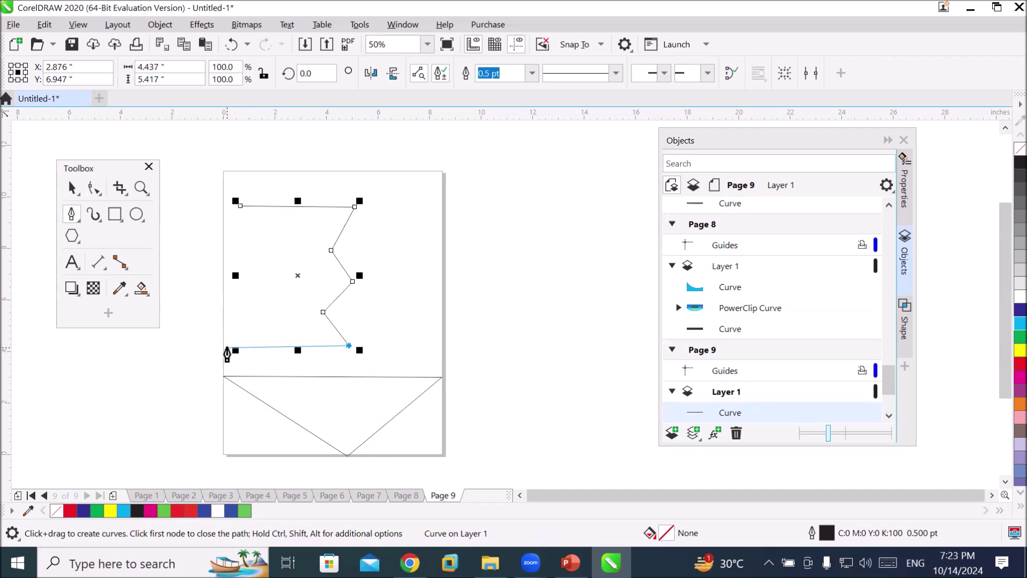
left_click(222, 346)
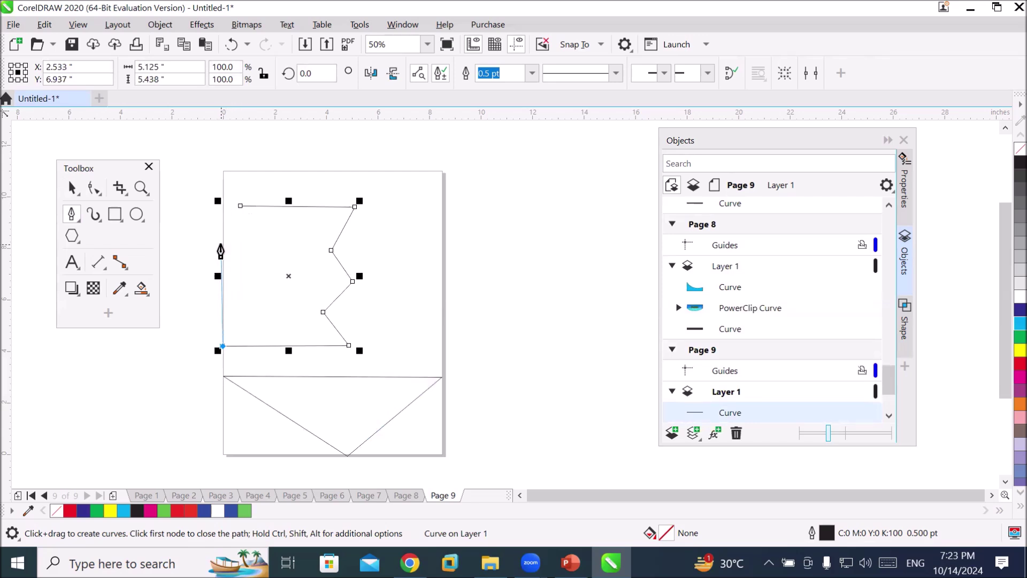
double_click(221, 244)
- Set the open zigzag path's outline width to 10 pt
left_click(531, 74)
left_click(531, 74)
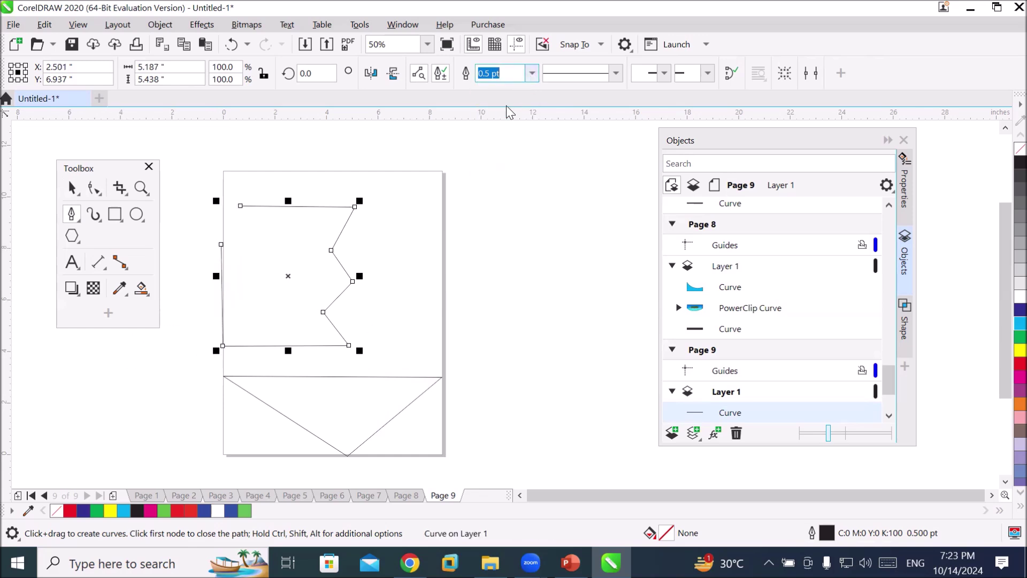
left_click(531, 74)
left_click(489, 202)
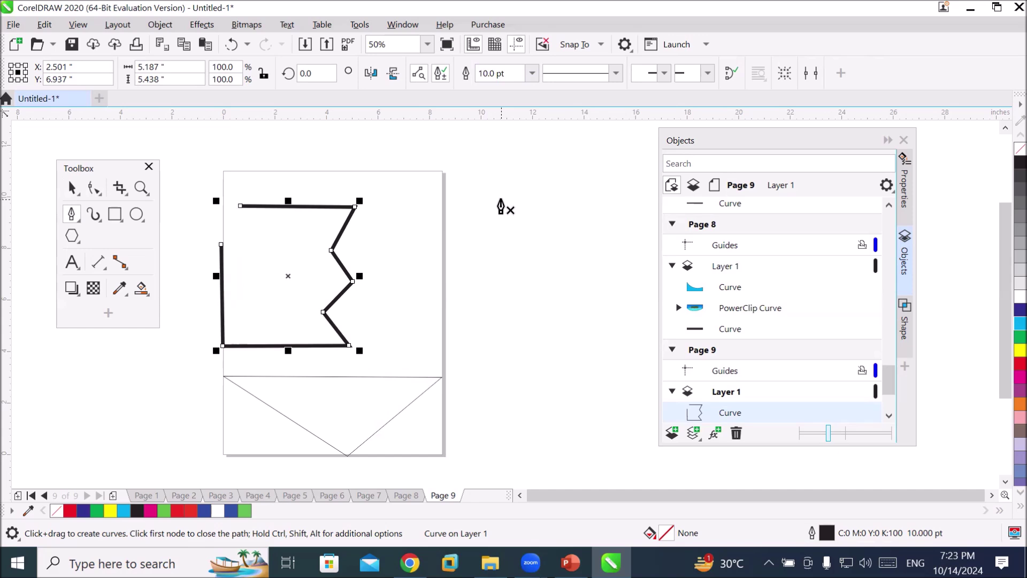
- Close the zigzag path by joining its two end nodes with the Shape tool, and fill it with cyan
left_click(95, 189)
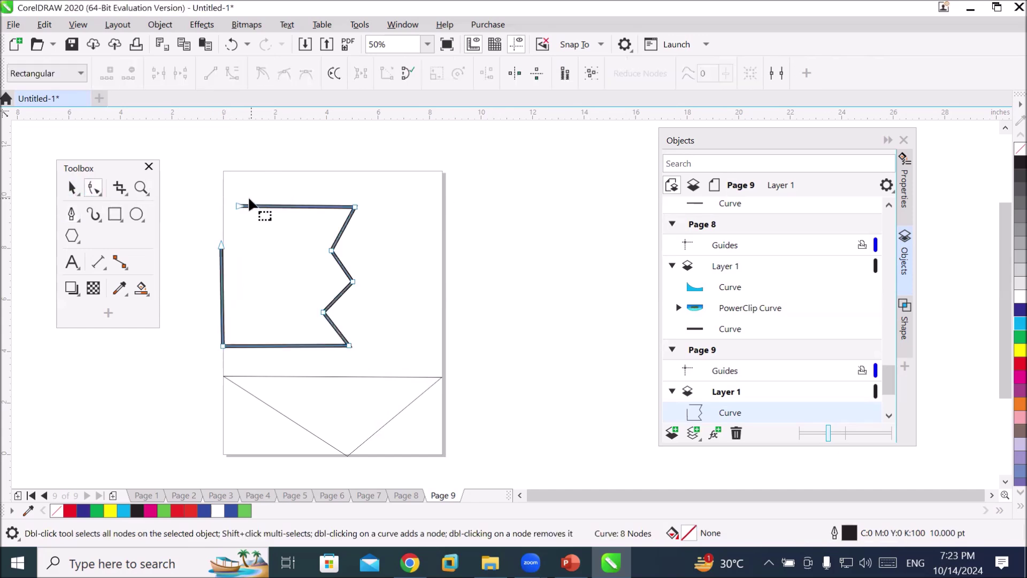
left_click_drag(221, 244, 241, 207)
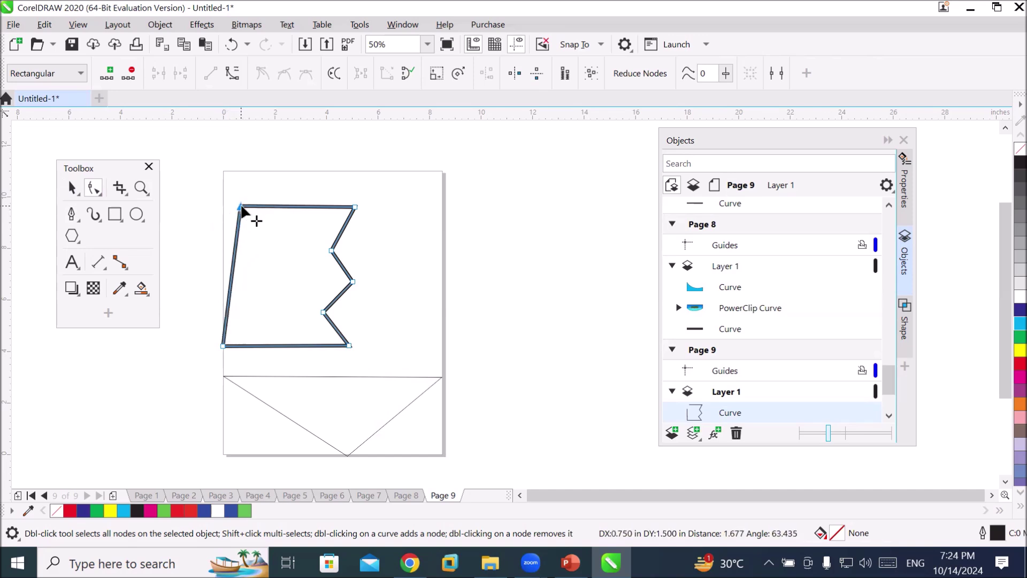
left_click(1019, 323)
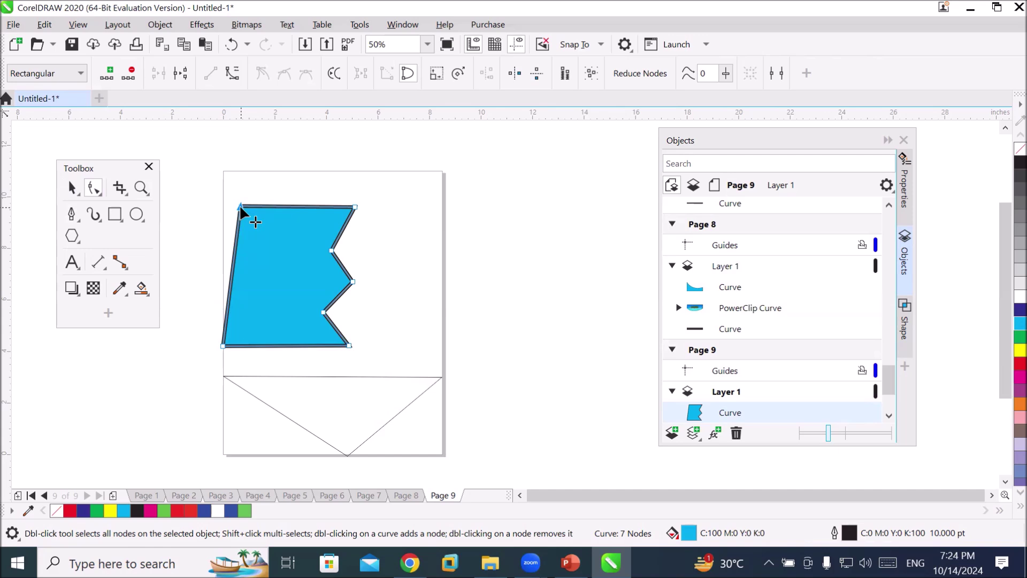
- Break the zigzag shape at its top-left node and move the top edge's loose end up and to the right
left_click(181, 78)
left_click_drag(238, 206, 267, 193)
left_click(240, 206)
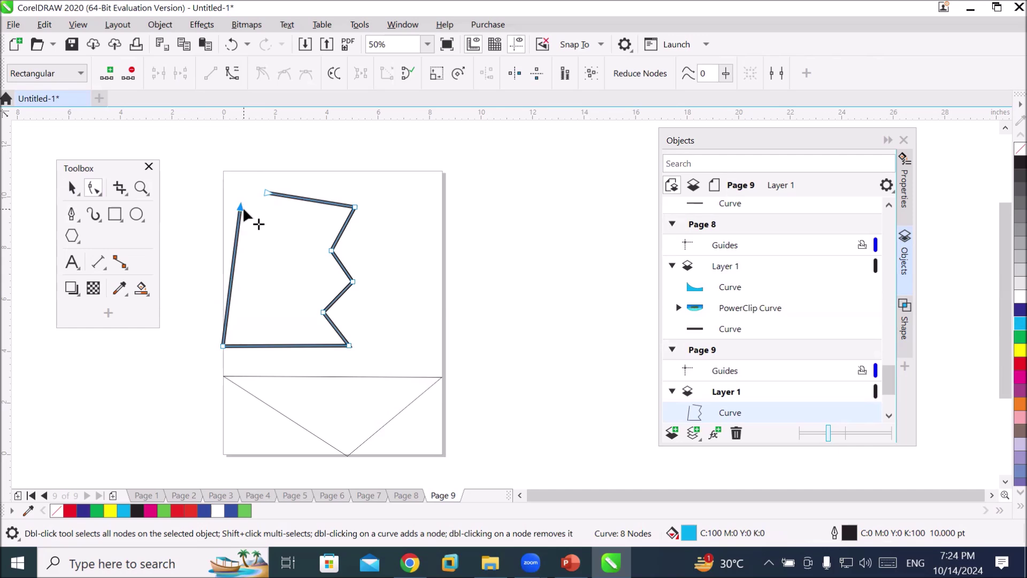
- Activate the B-Spline tool and add a new blank page after Page 9
left_click(78, 218)
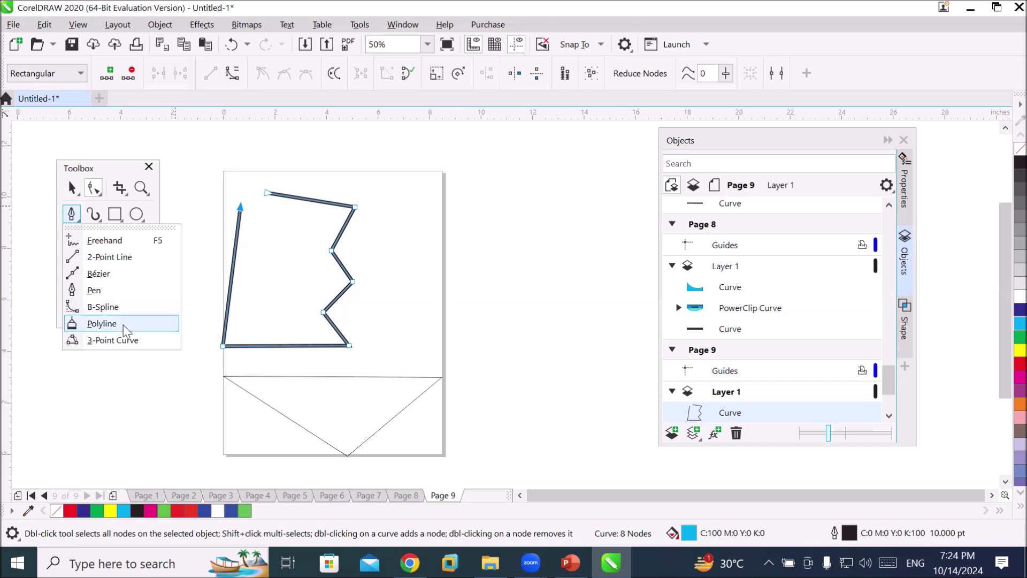
left_click(122, 307)
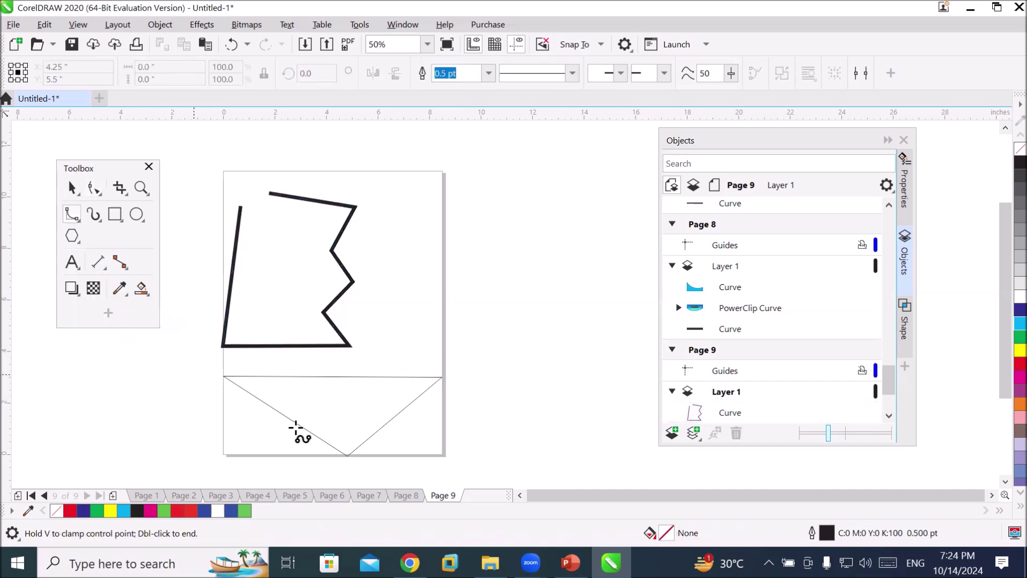
left_click(112, 495)
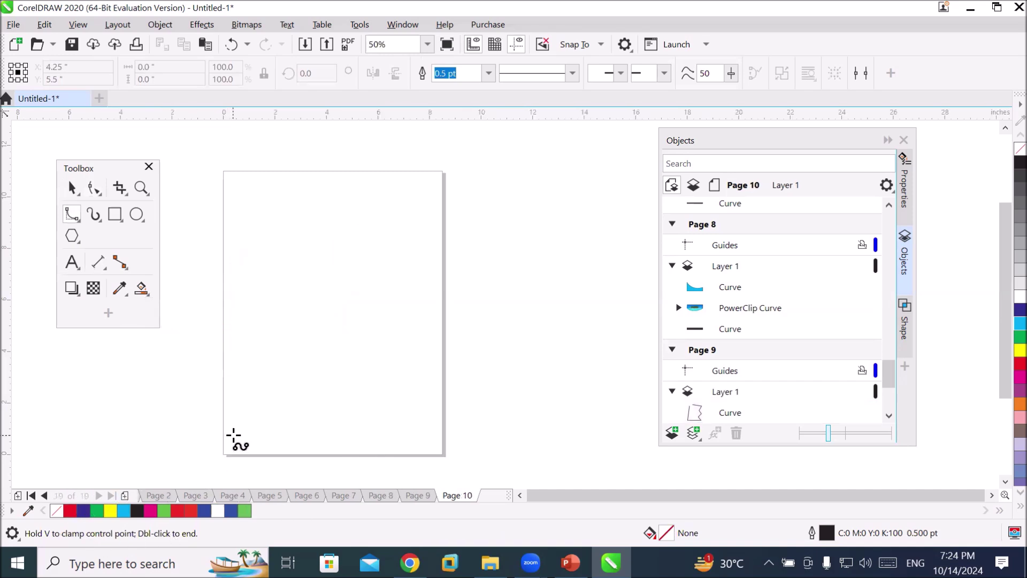
- Draw a three-crested B-spline wave about 8.56 by 1.39 inches along the bottom edge of Page 10
left_click(224, 454)
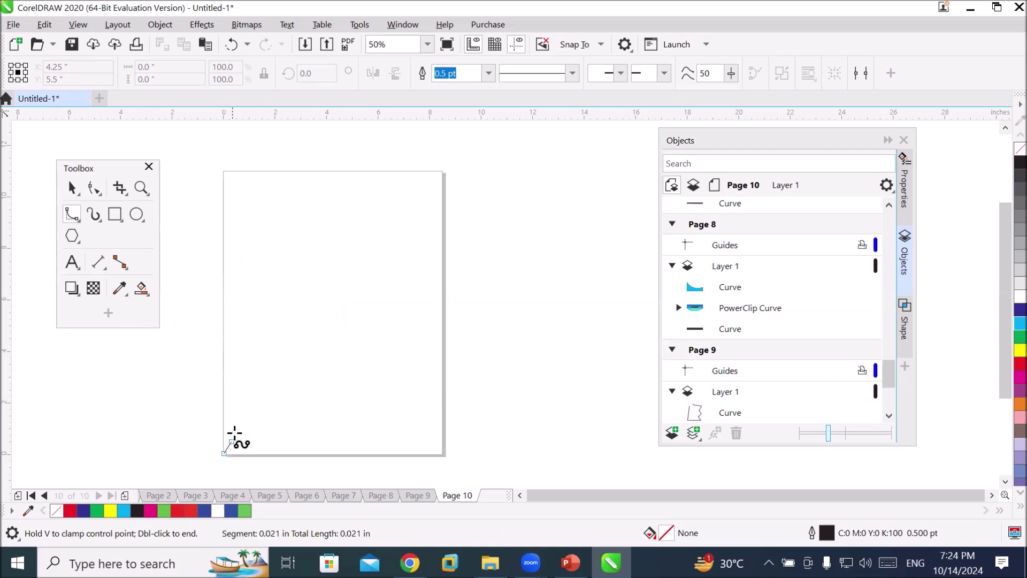
left_click(272, 399)
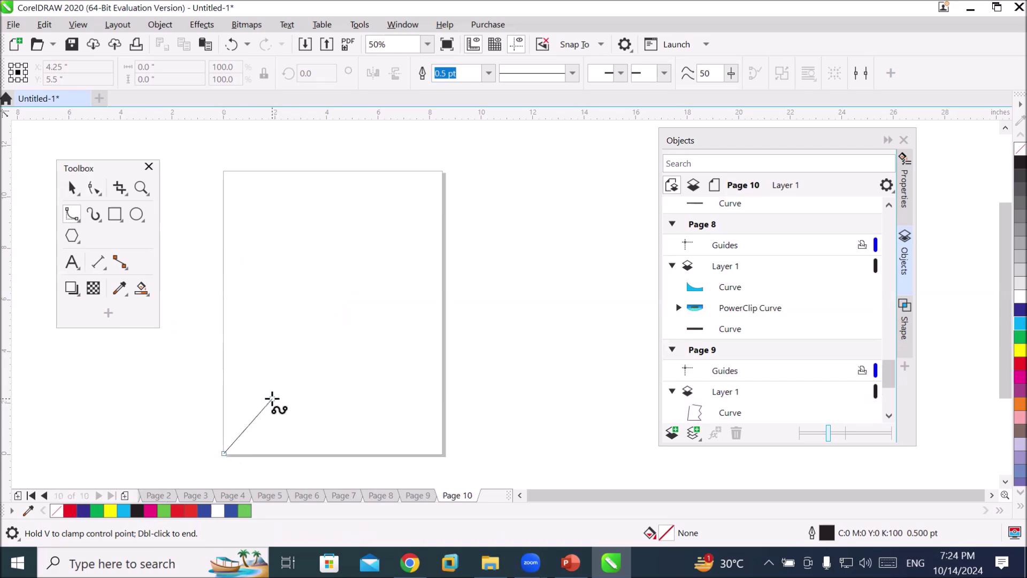
left_click(319, 456)
left_click(355, 414)
left_click(386, 452)
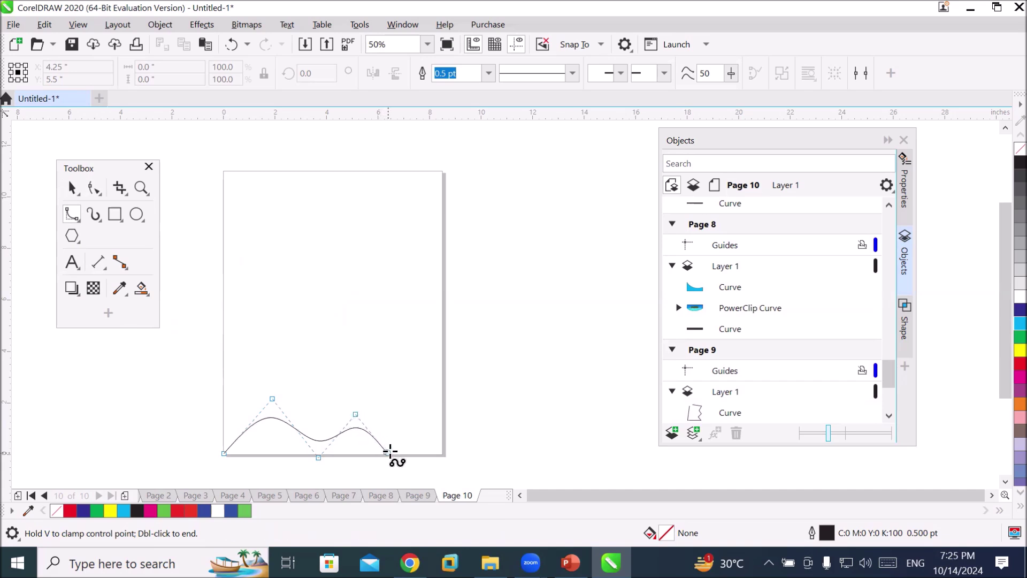
left_click(416, 417)
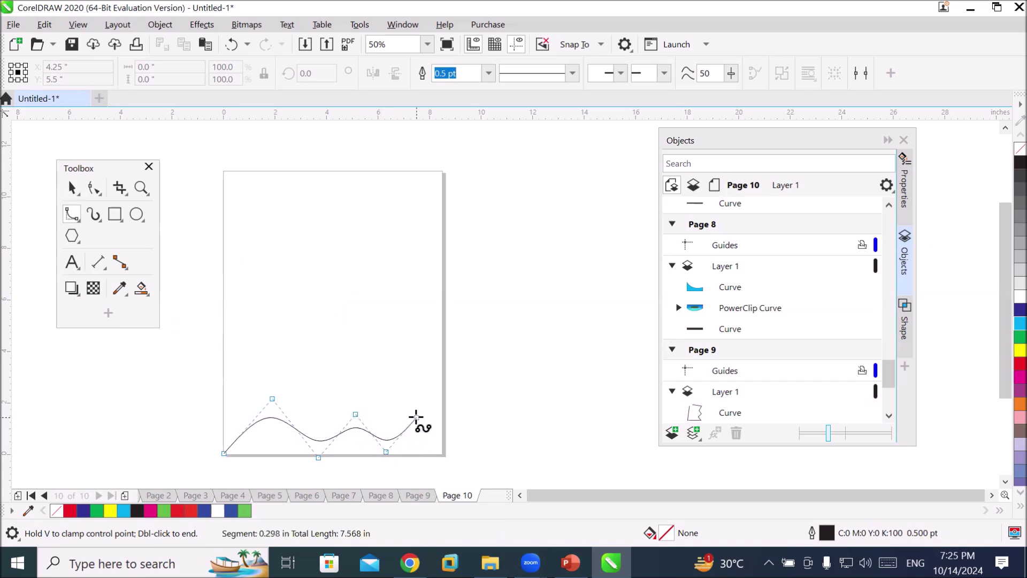
left_click(444, 453)
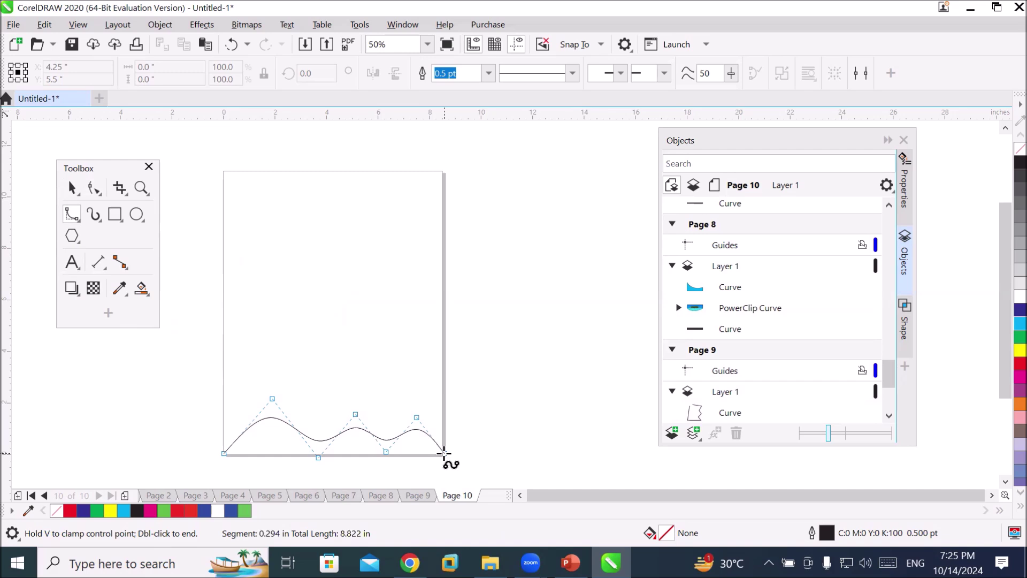
double_click(443, 454)
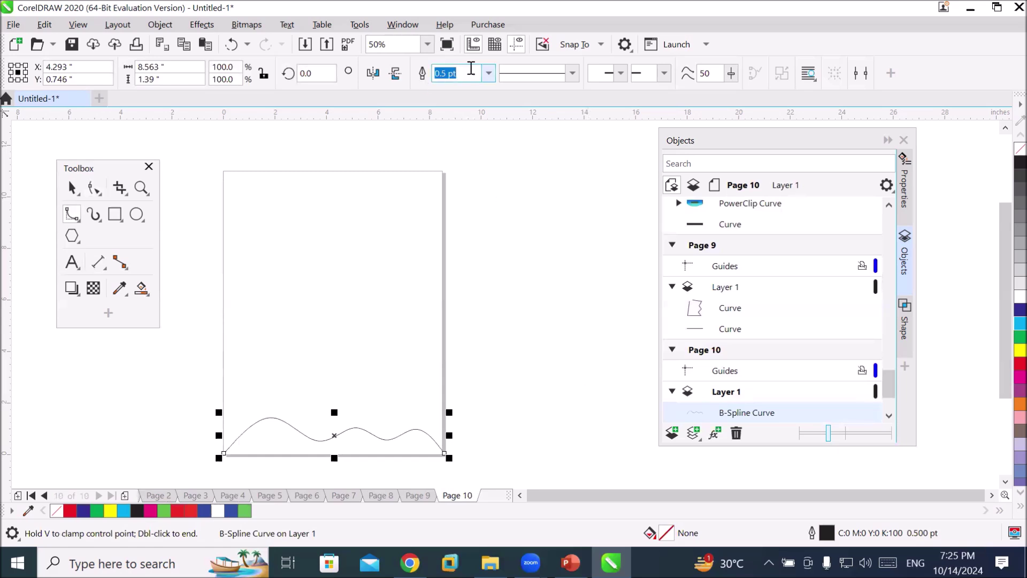
- Set the bottom wave's outline width to 10 pt and deselect it
left_click(489, 72)
left_click(478, 202)
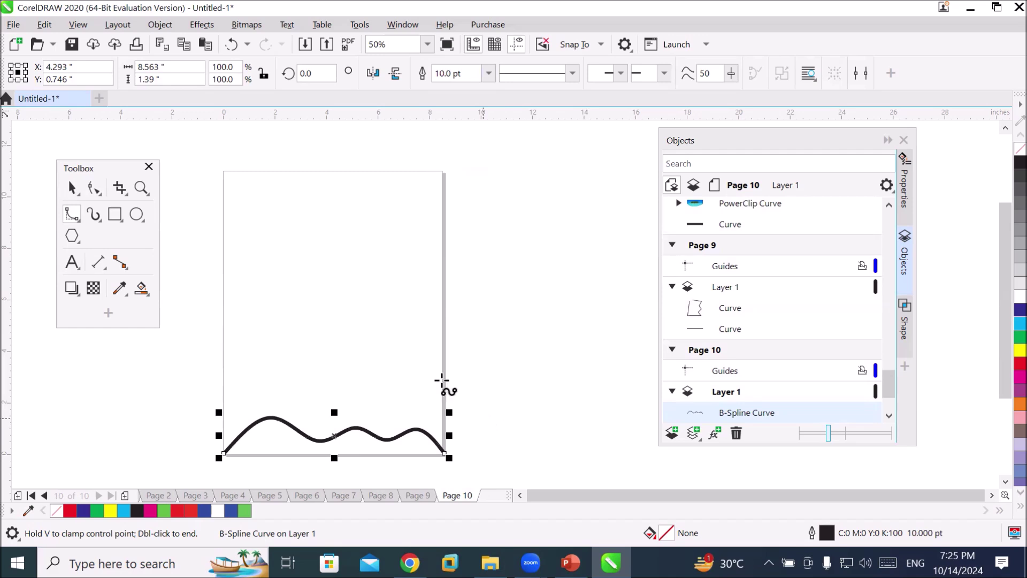
key("Escape")
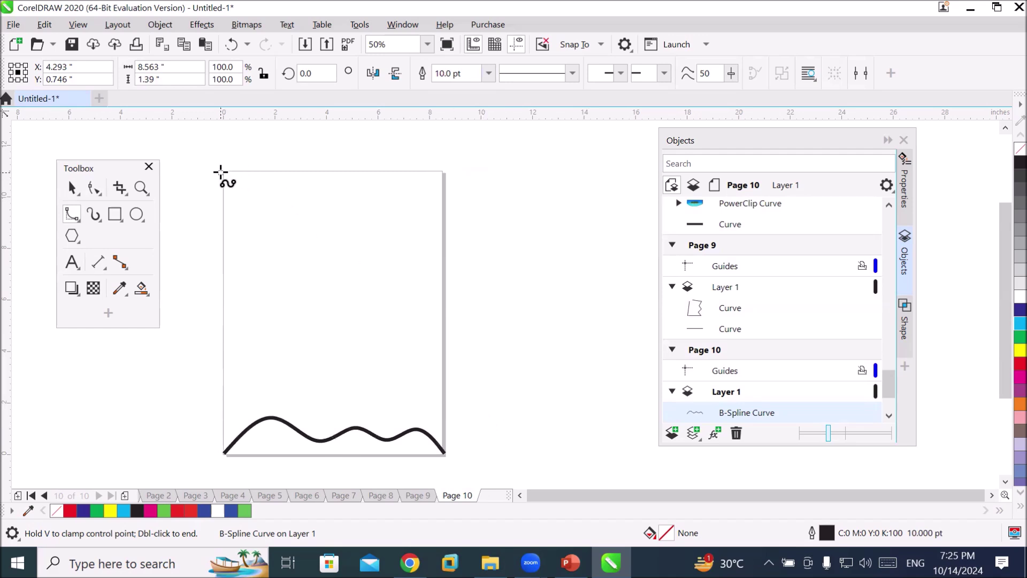
- Draw a closed B-spline shape about 7.61 by 2.42 inches across the page's upper edge, with three valleys along its lower side
left_click(224, 171)
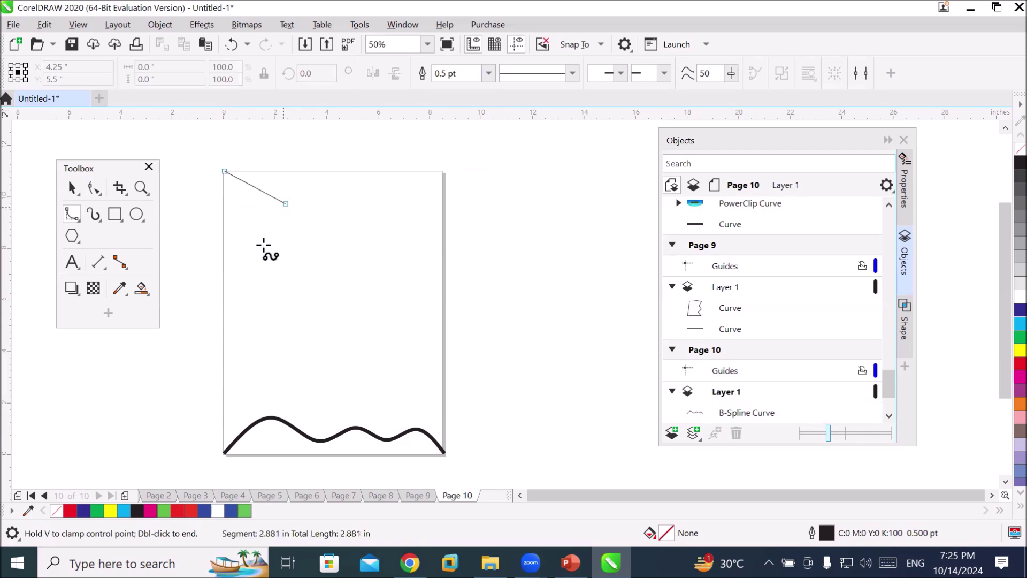
left_click(254, 265)
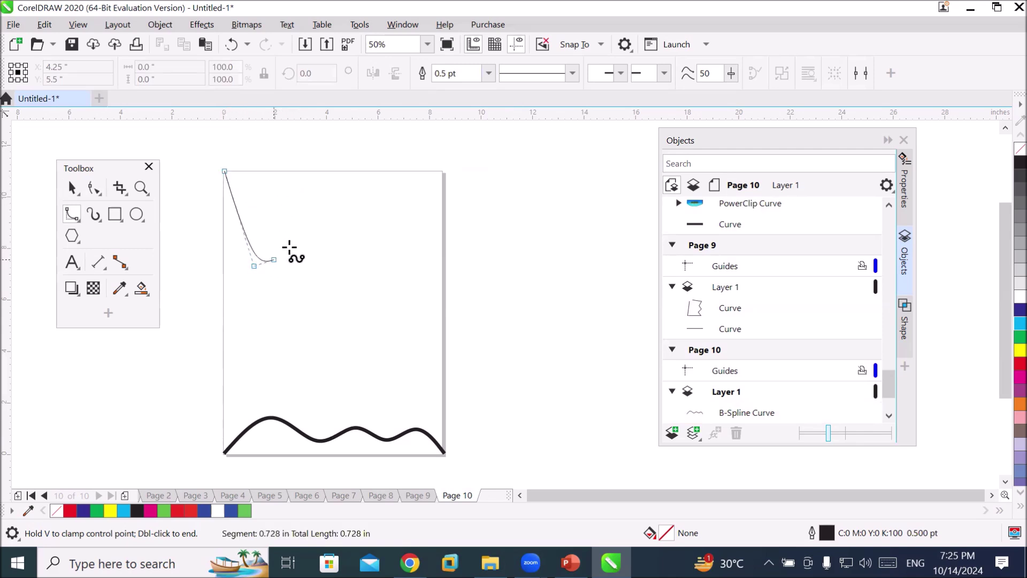
left_click(312, 170)
left_click(334, 236)
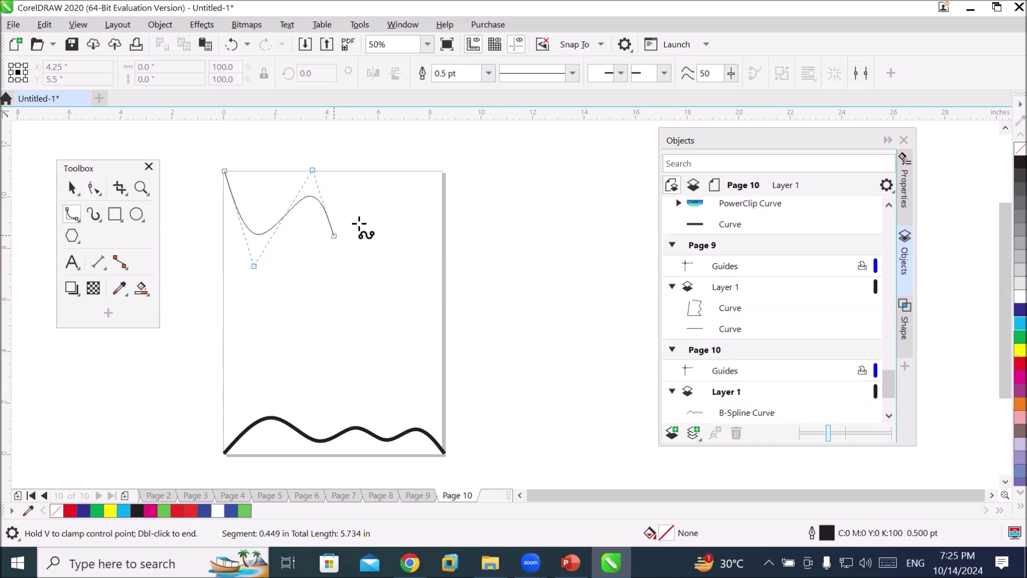
left_click(385, 170)
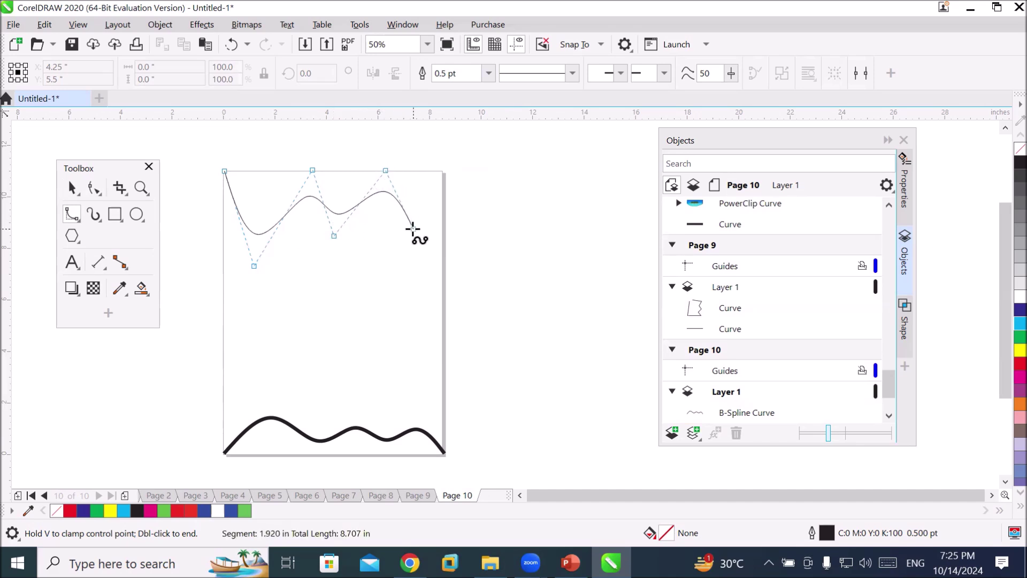
left_click(413, 228)
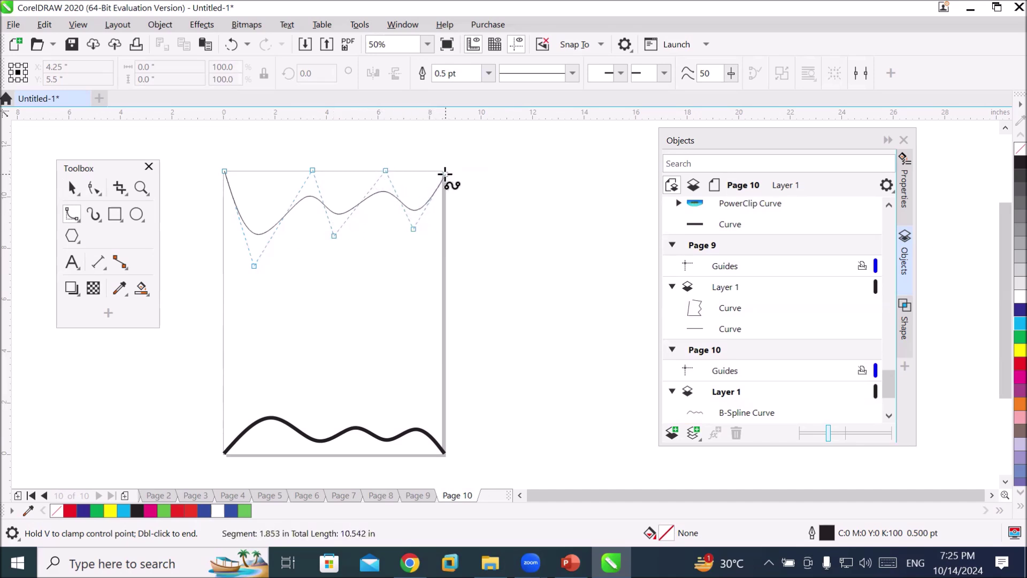
left_click(444, 171)
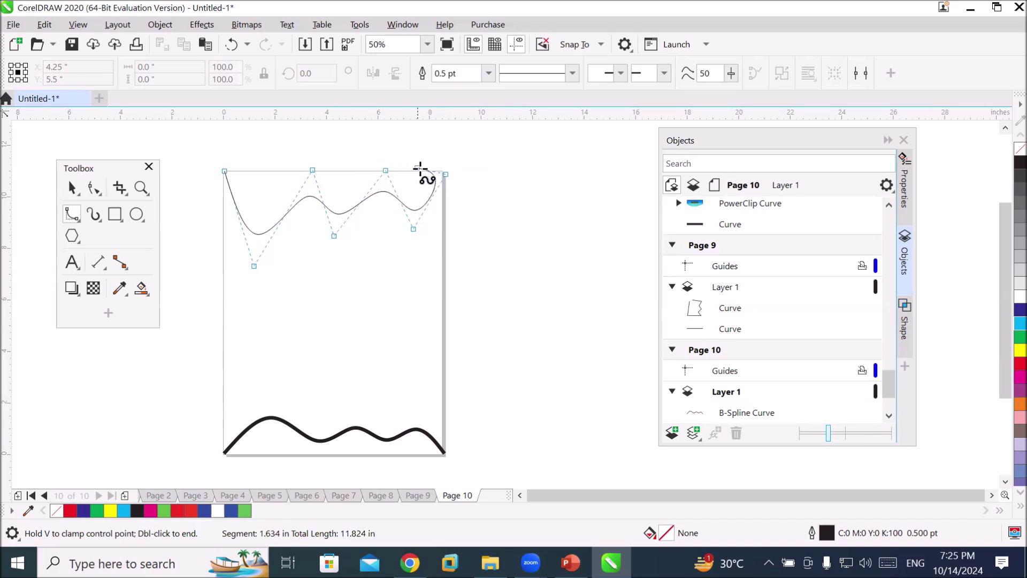
left_click(439, 171)
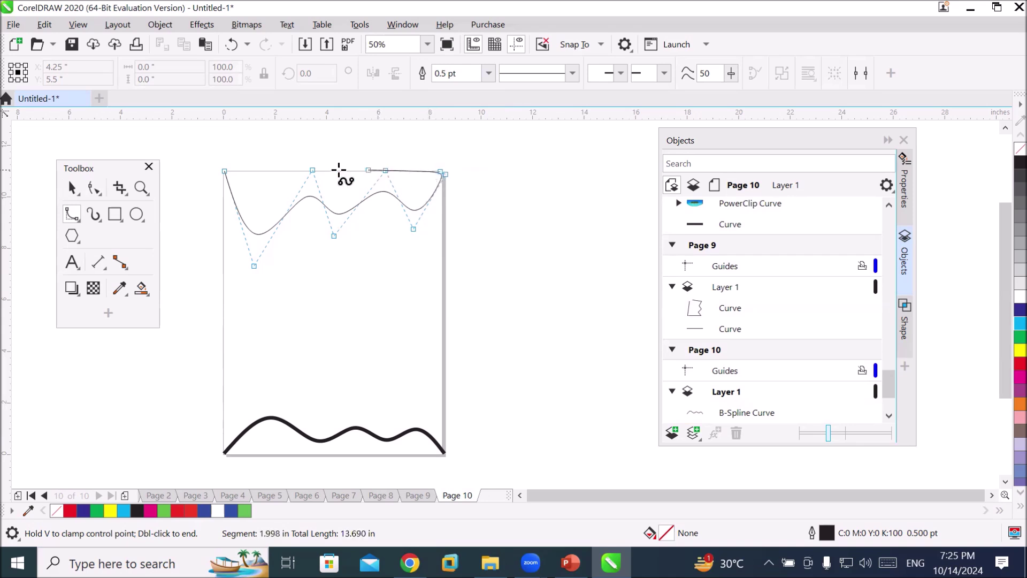
double_click(224, 170)
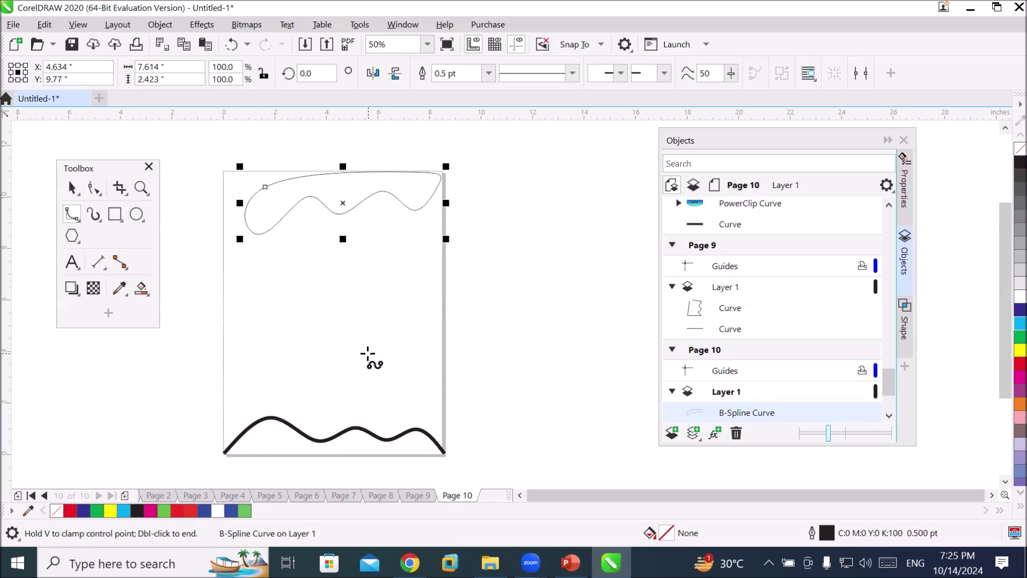
- Reshape the upper B-spline by pulling its three valley control points lower and shifting its top-left control point slightly below the page corner
left_click(94, 187)
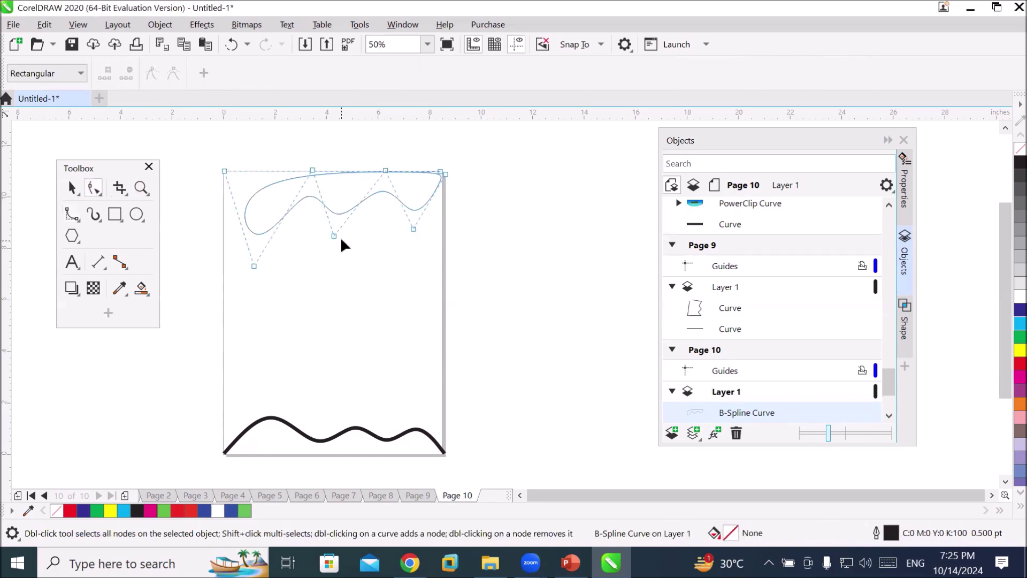
left_click_drag(333, 236, 332, 271)
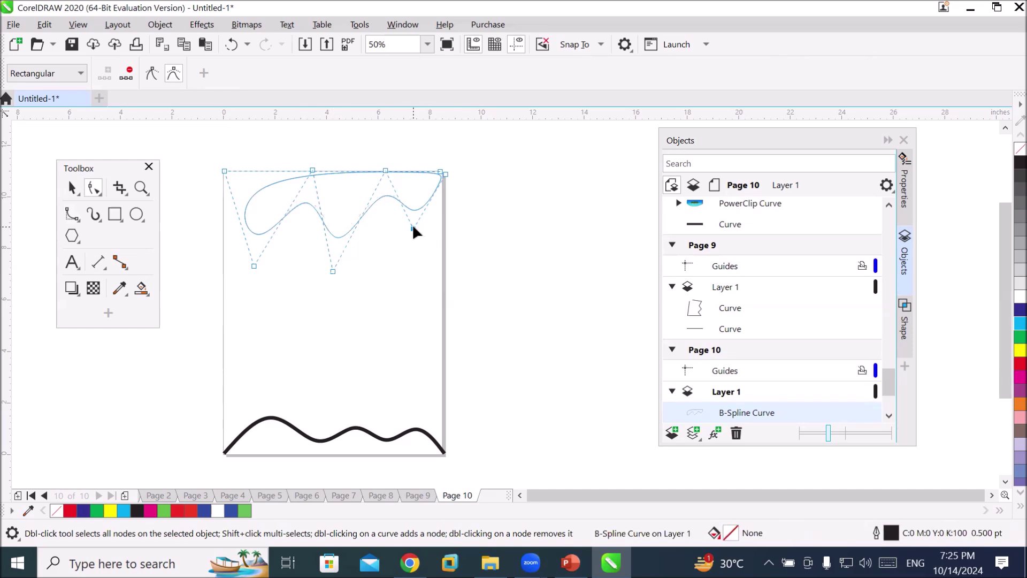
left_click_drag(412, 228, 420, 268)
left_click(312, 170)
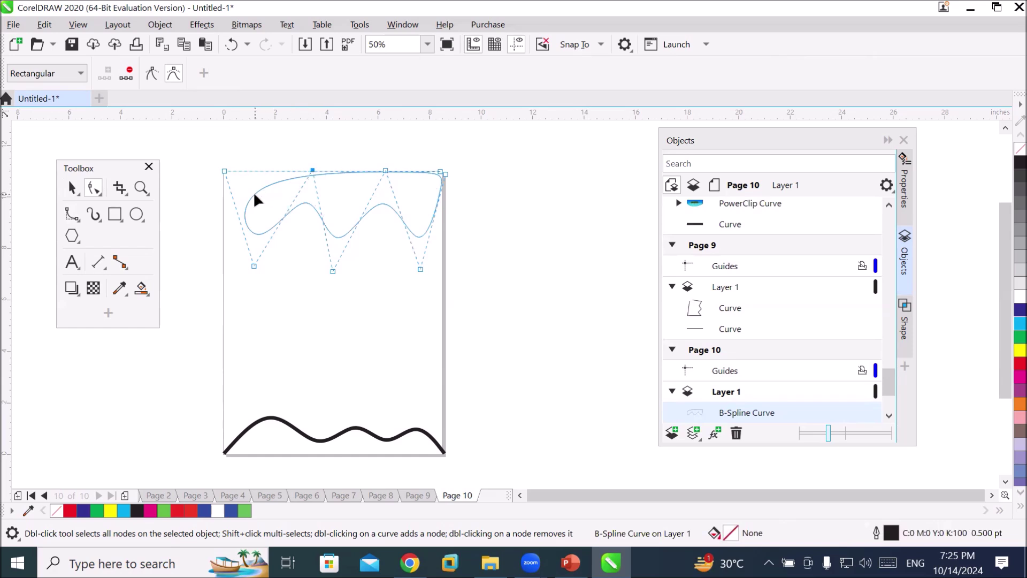
left_click(224, 170)
left_click_drag(224, 170, 216, 139)
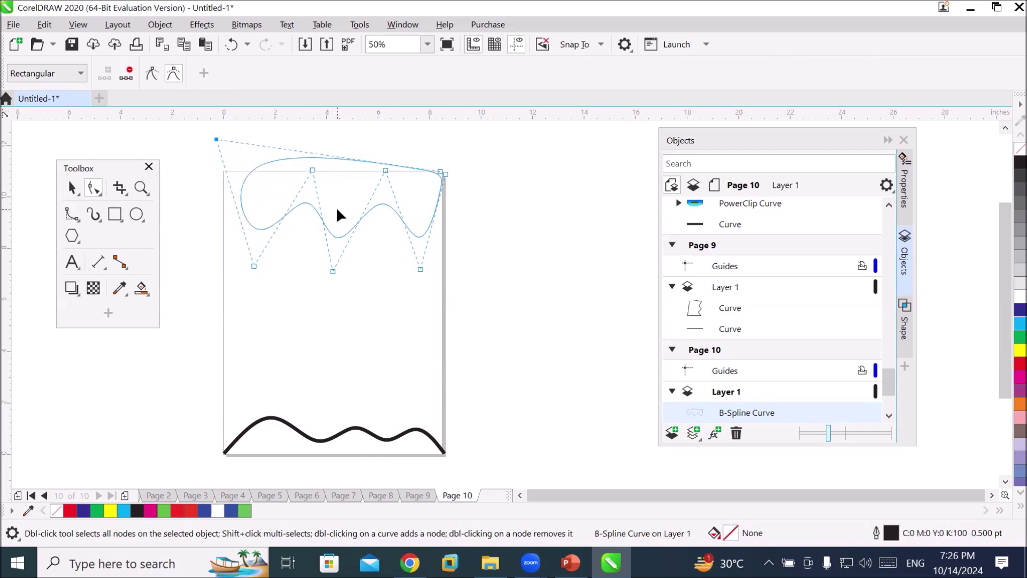
left_click_drag(253, 265, 259, 285)
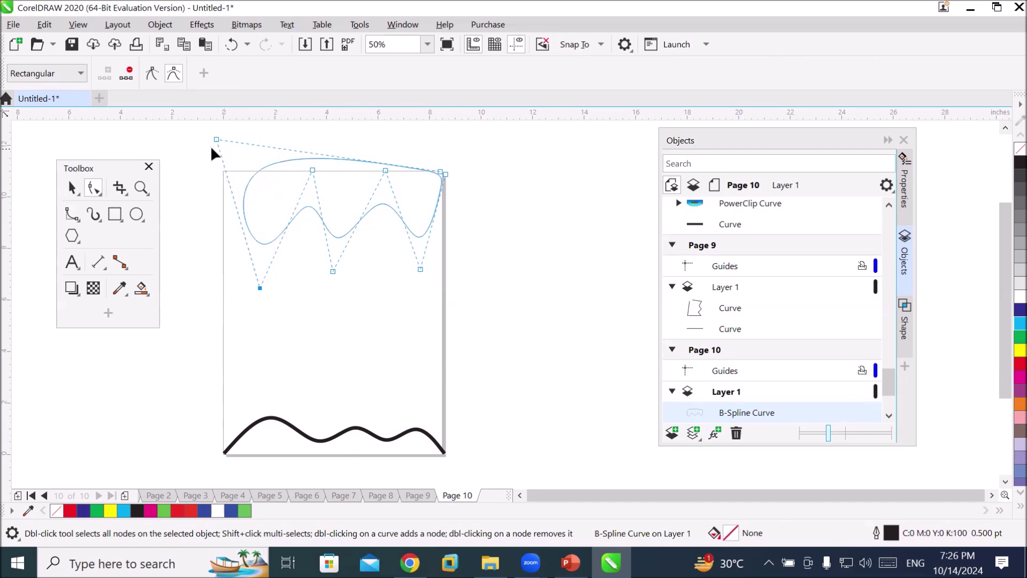
left_click_drag(216, 139, 224, 185)
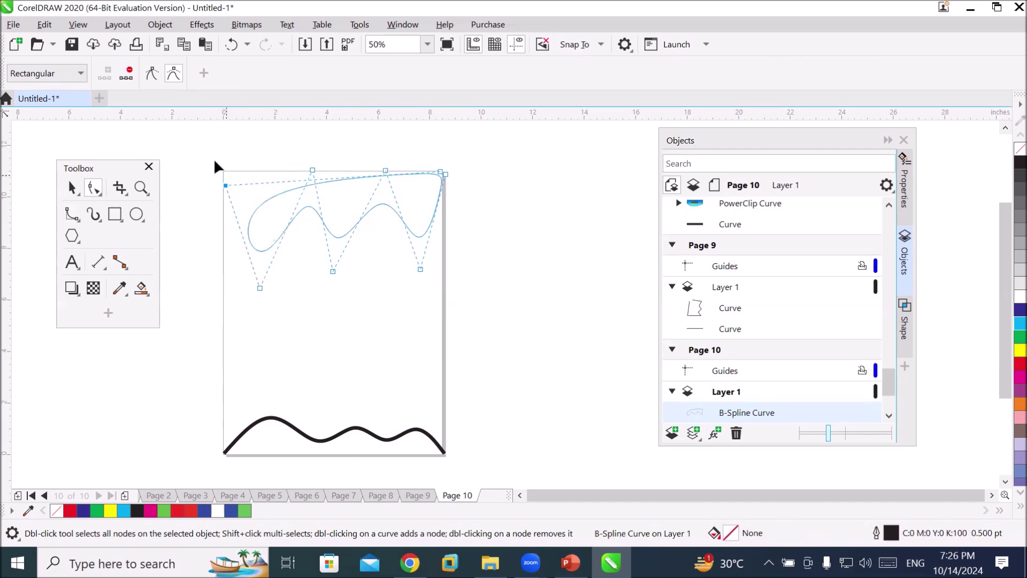
- Remove the top-left control point of the upper B-spline shape and delete the whole shape
left_click(264, 200)
left_click(334, 297)
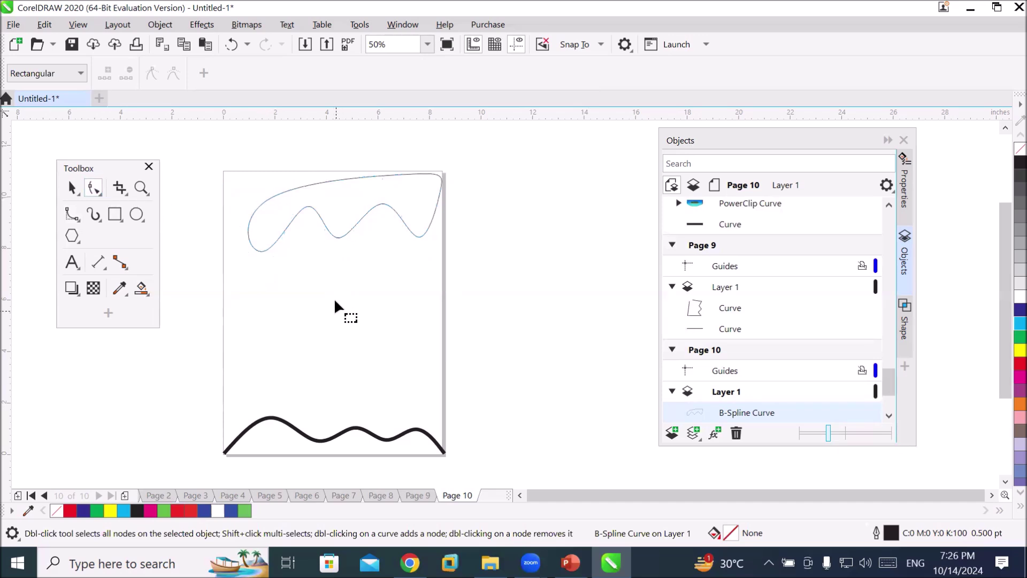
left_click(314, 182)
left_click(258, 288)
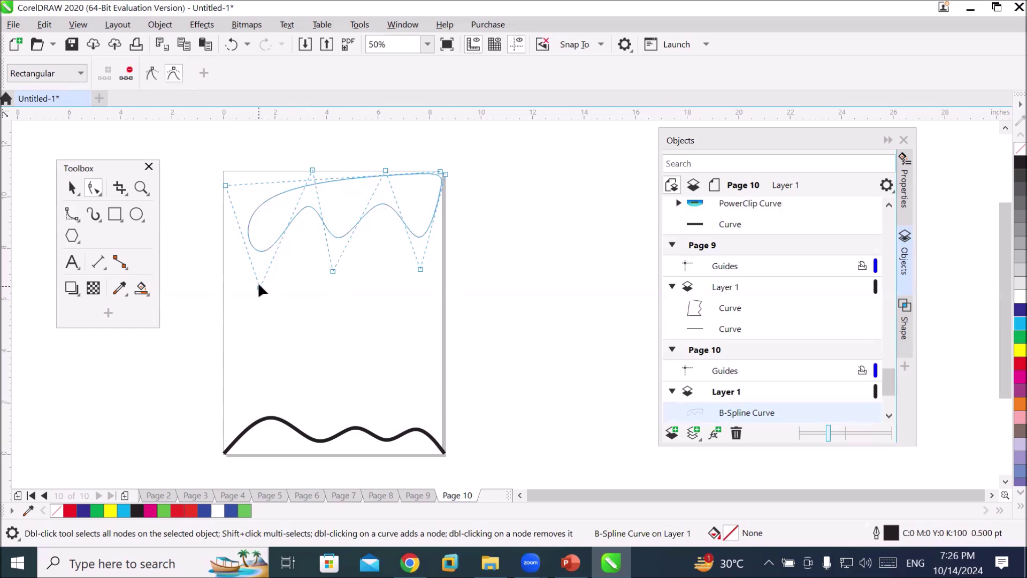
left_click(224, 184)
key("Delete")
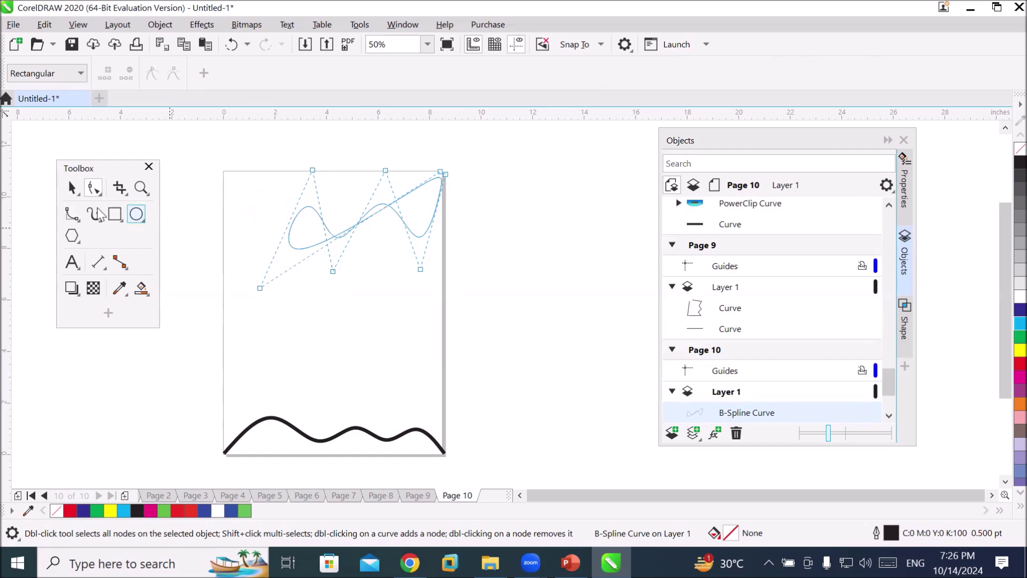
left_click(71, 187)
key("Delete")
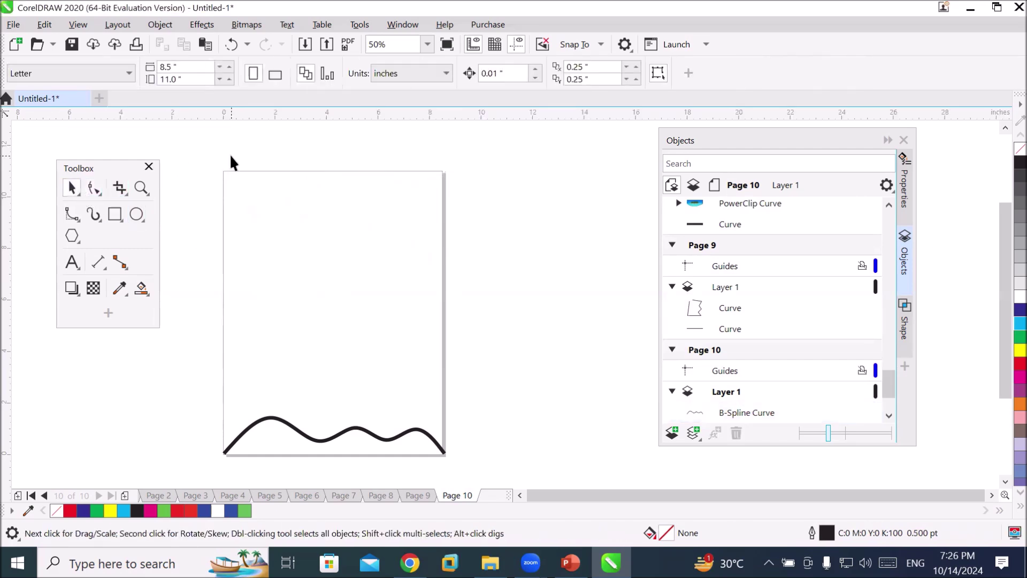
- Draw a closed vertical B-spline shape about 7.2 by 12.26 inches with wavy sides, starting and closing at the page's top-right corner
left_click(72, 214)
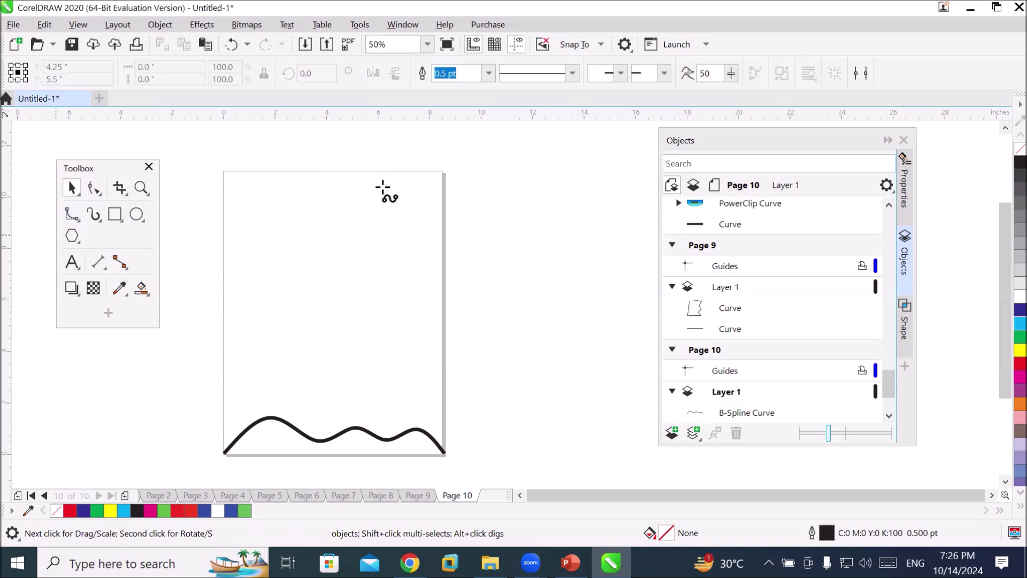
left_click(441, 173)
left_click(328, 242)
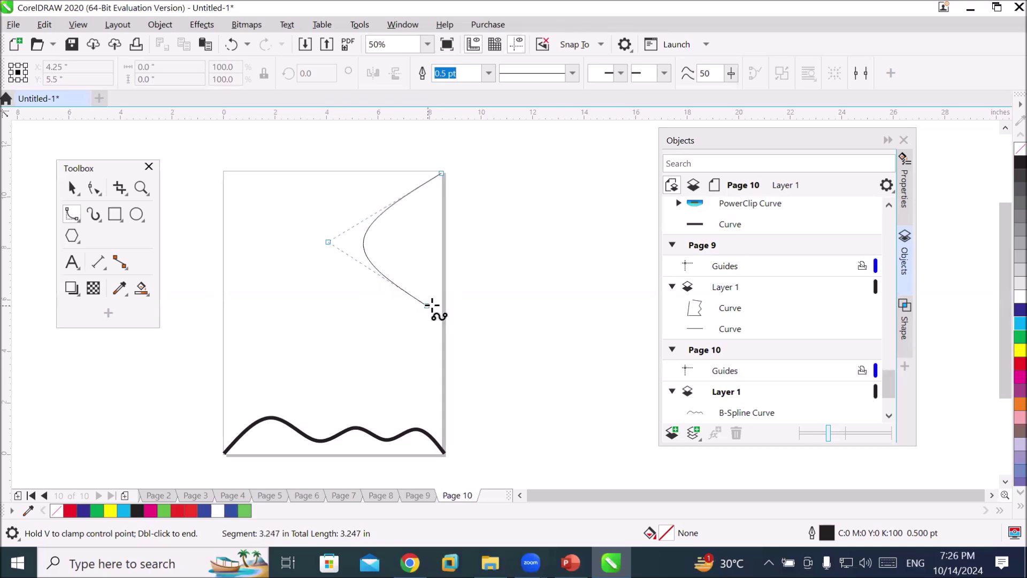
left_click(443, 307)
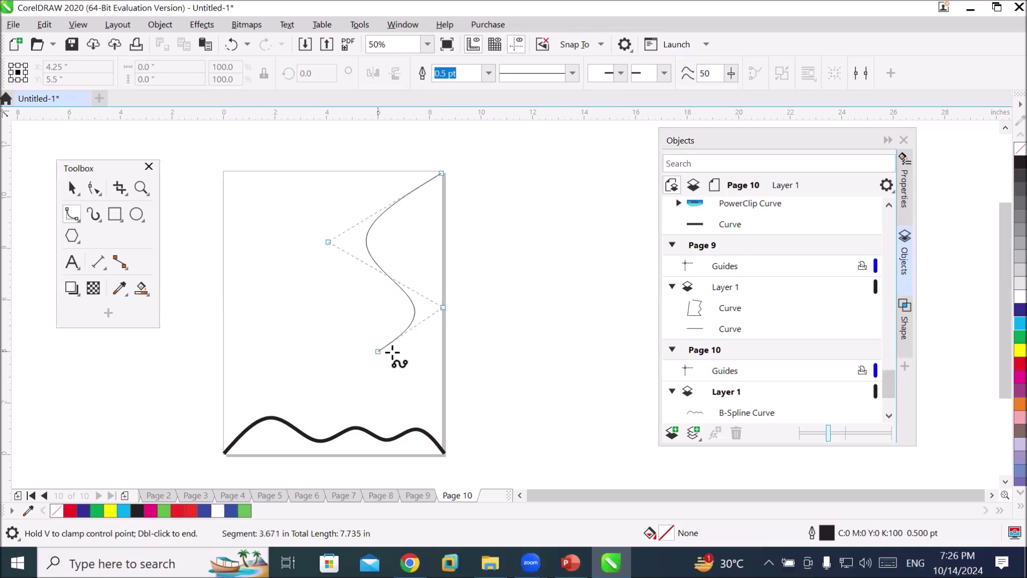
left_click(318, 353)
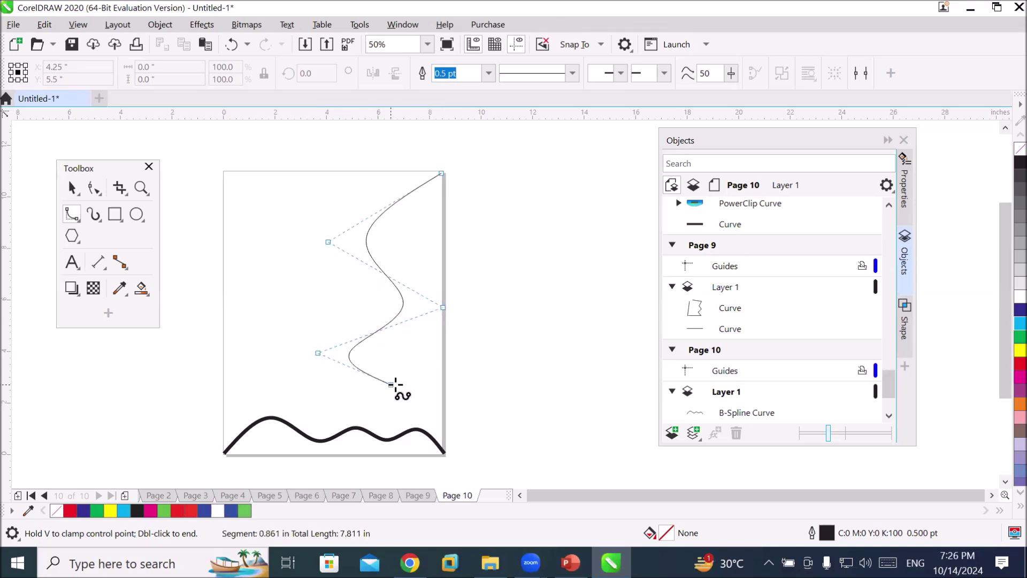
left_click(443, 398)
left_click(339, 419)
left_click(441, 449)
left_click(308, 461)
left_click(252, 374)
left_click(212, 372)
left_click(279, 301)
left_click(223, 257)
left_click(298, 195)
left_click(231, 155)
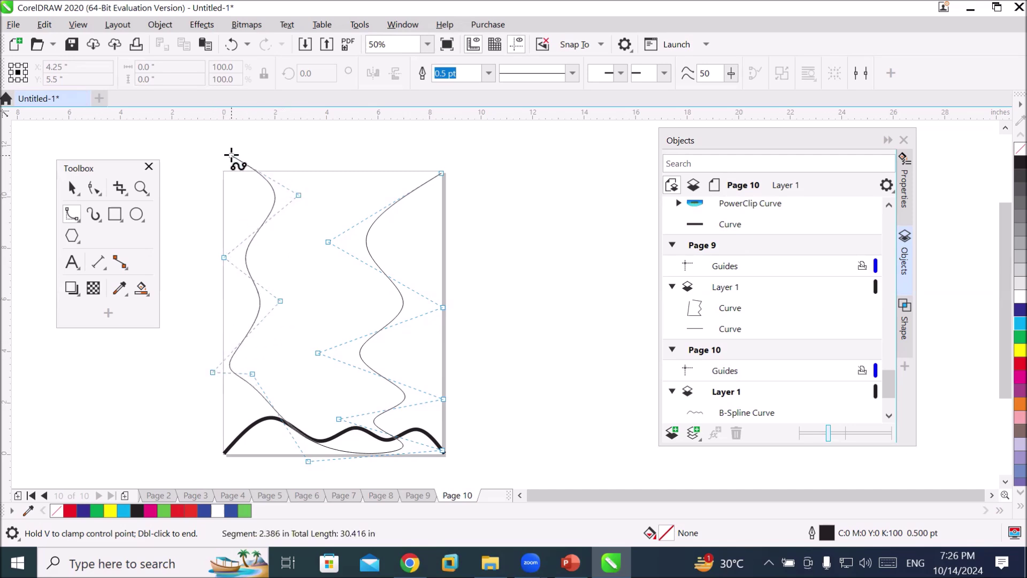
scroll(382, 140, "up", 1)
left_click(383, 147)
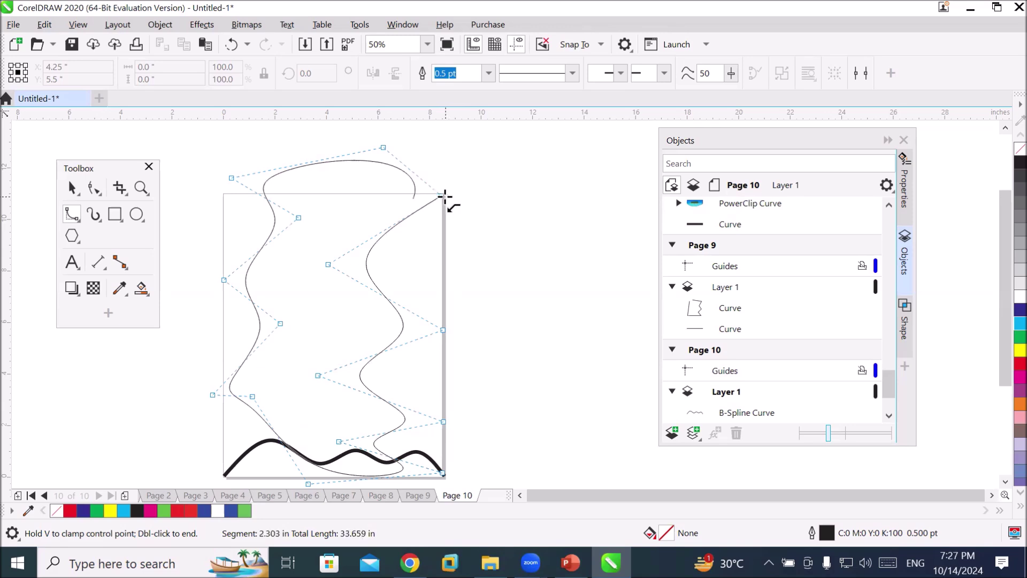
left_click(445, 197)
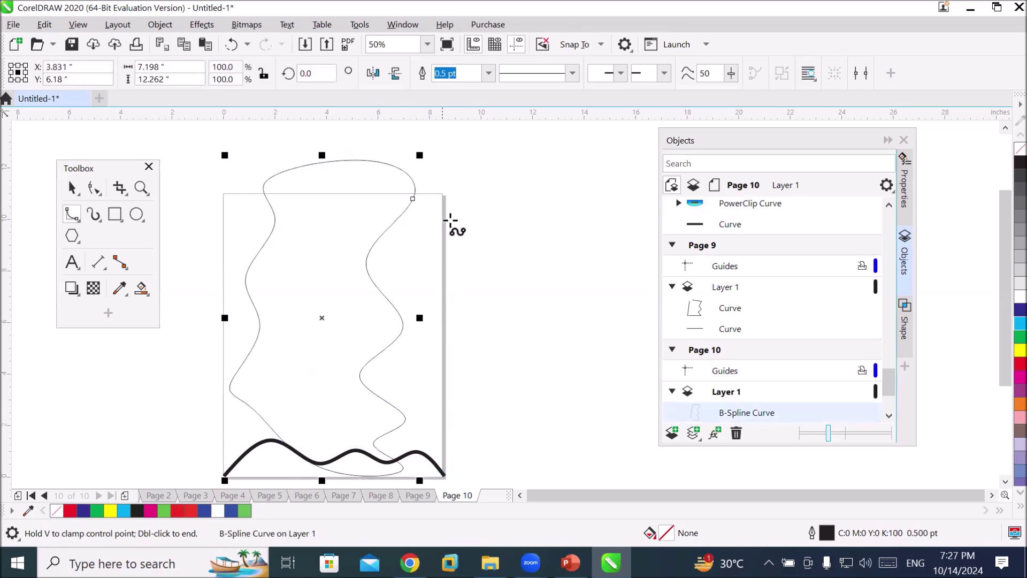
- Fill the wavy vertical shape with blue (C:100 M:100 Y:0 K:0) and move it partly past the page's left edge
left_click(1020, 310)
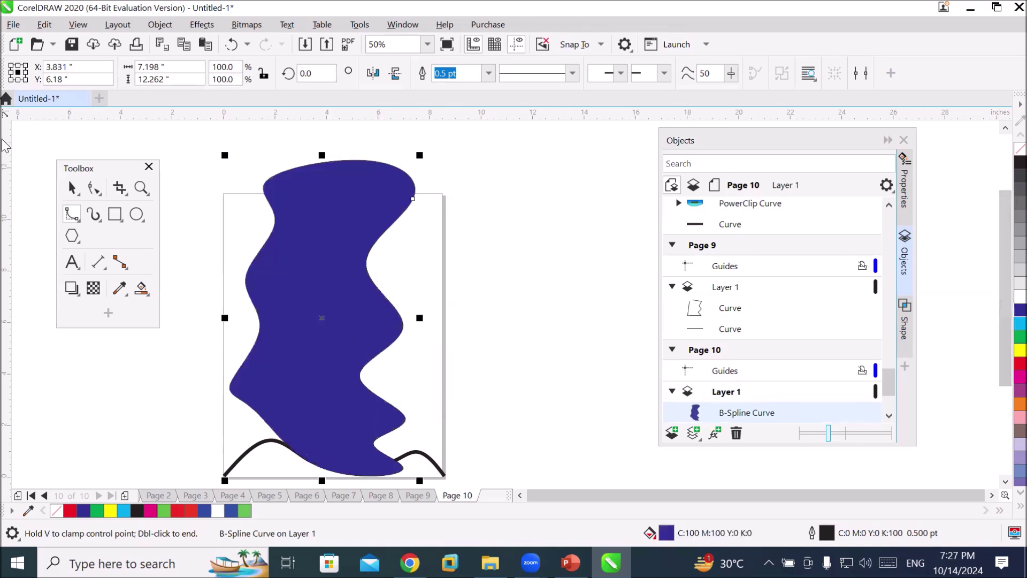
left_click(72, 188)
left_click_drag(306, 290, 251, 315)
scroll(428, 274, "down", 4)
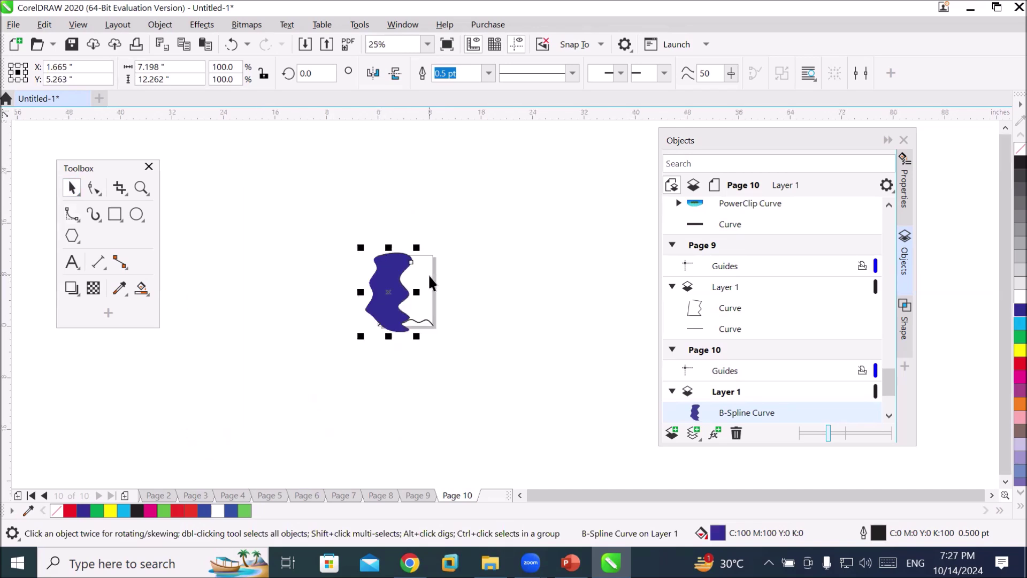
left_click_drag(390, 293, 379, 297)
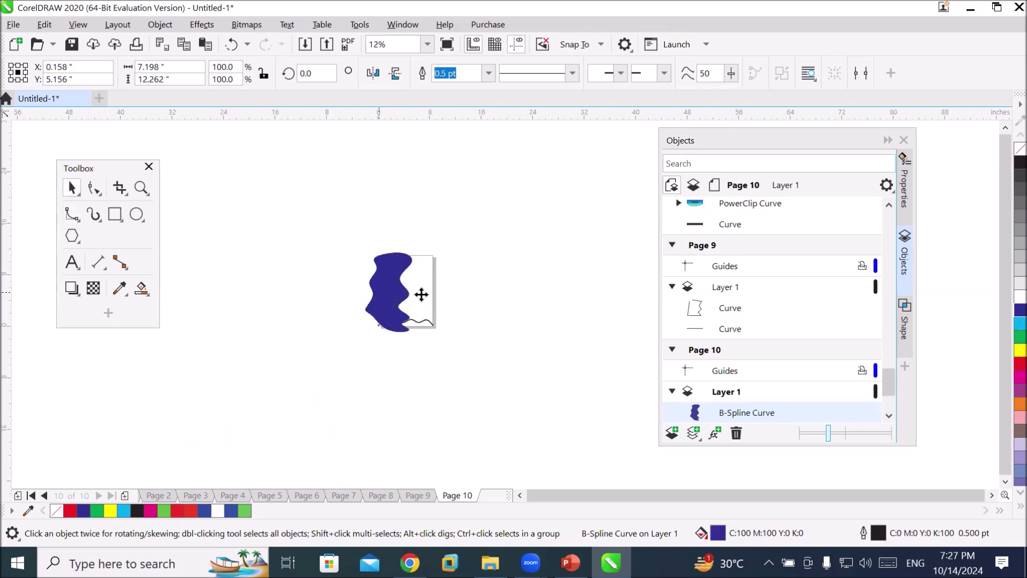
scroll(521, 287, "down", 1)
scroll(521, 288, "up", 2)
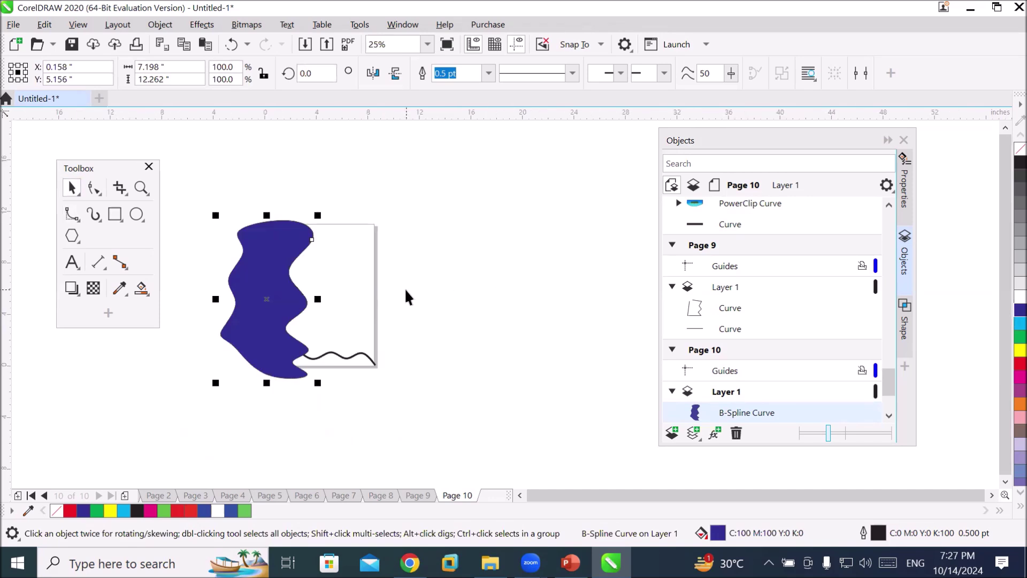
- Draw an unfilled rectangle about 9.33 by 10.97 inches over the page, starting slightly beyond its left edge
left_click(114, 214)
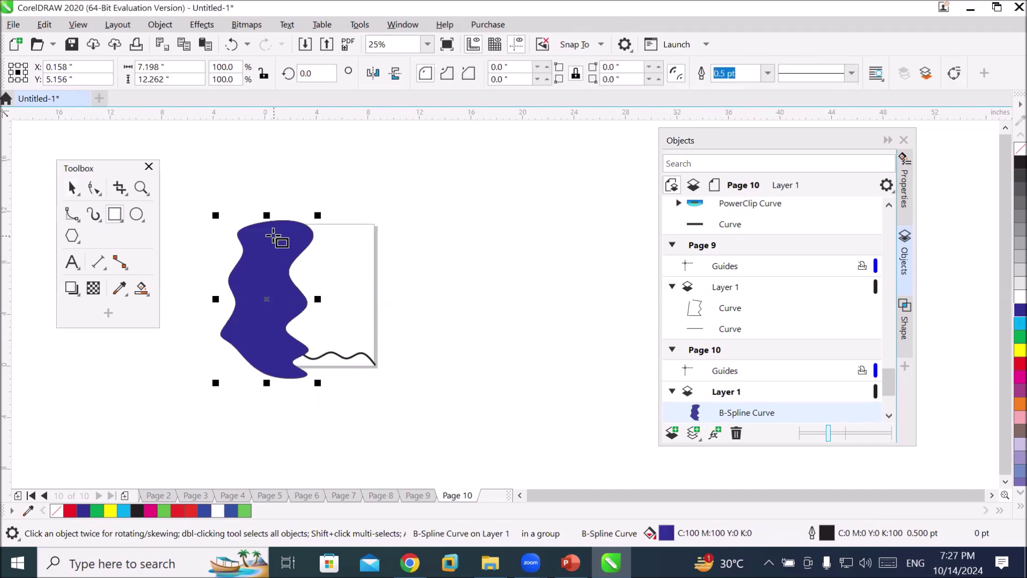
left_click_drag(255, 224, 376, 366)
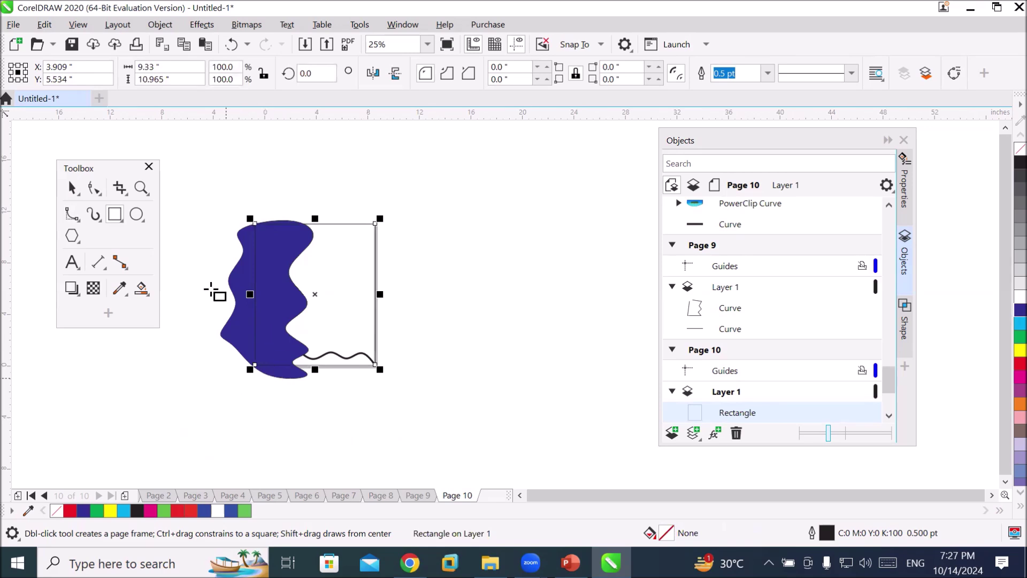
left_click(72, 188)
left_click_drag(184, 192, 460, 423)
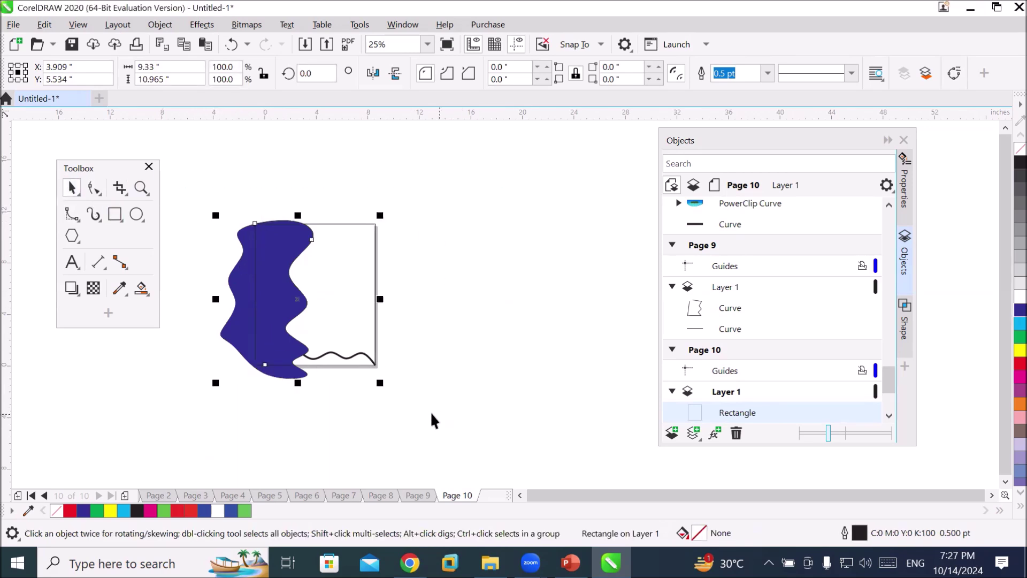
left_click(334, 438)
- PowerClip the blue wavy shape inside the page-sized rectangle
left_click(270, 332)
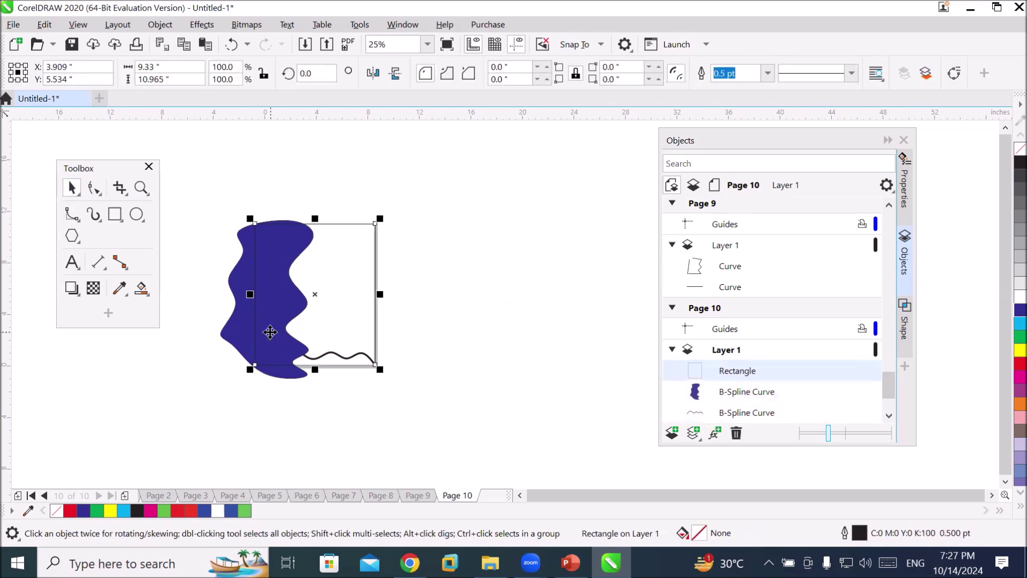
right_click(270, 333)
left_click(238, 336)
right_click(239, 337)
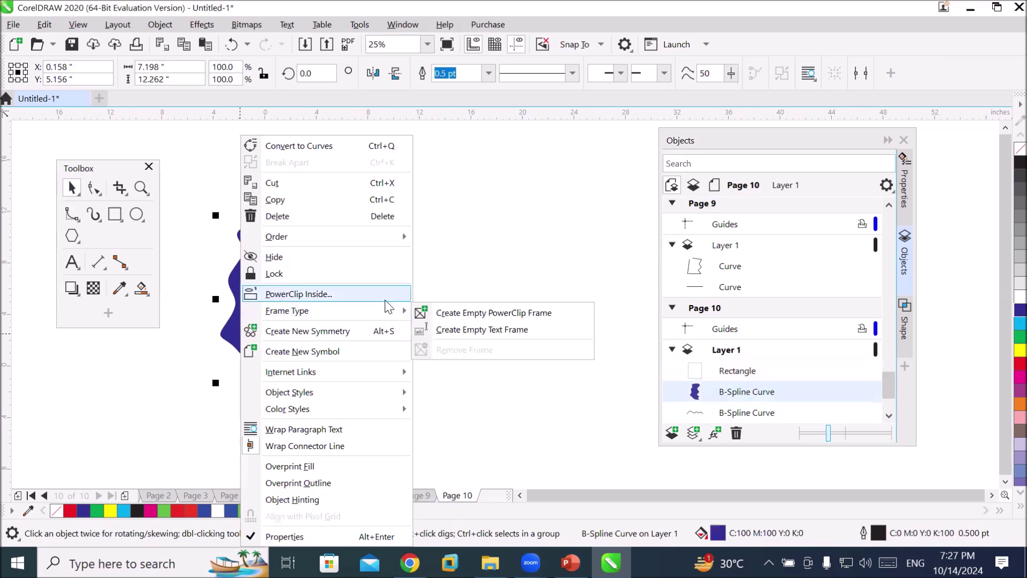
left_click(384, 295)
left_click(364, 278)
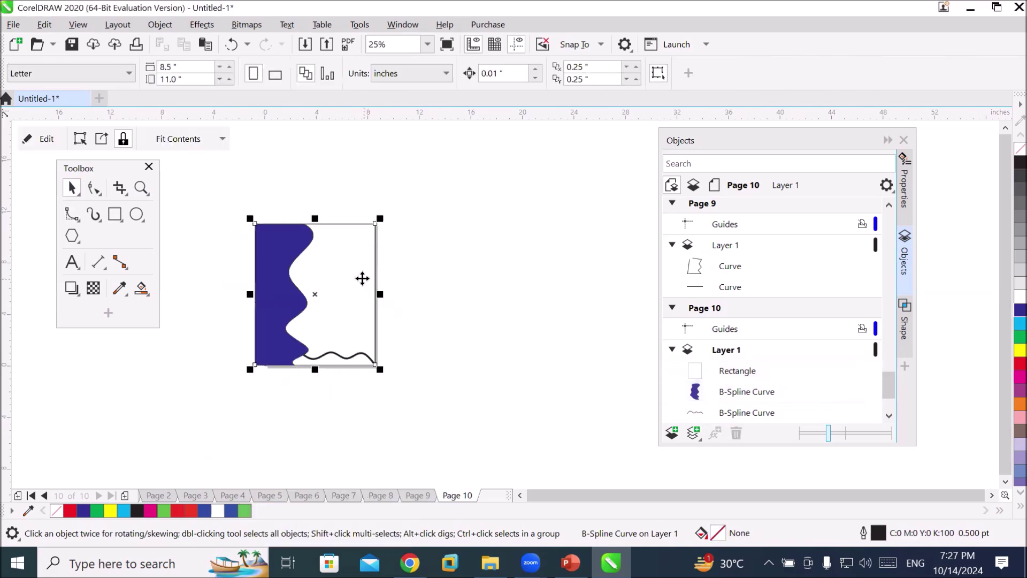
- Move the black wavy line off the page into the empty area to its right, then deselect everything
left_click(404, 439)
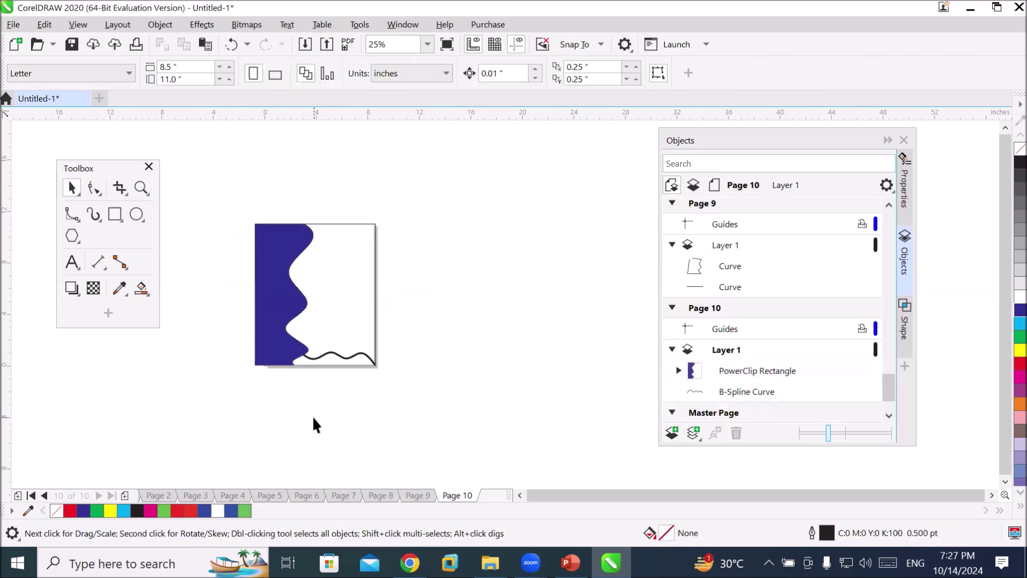
scroll(244, 319, "up", 2)
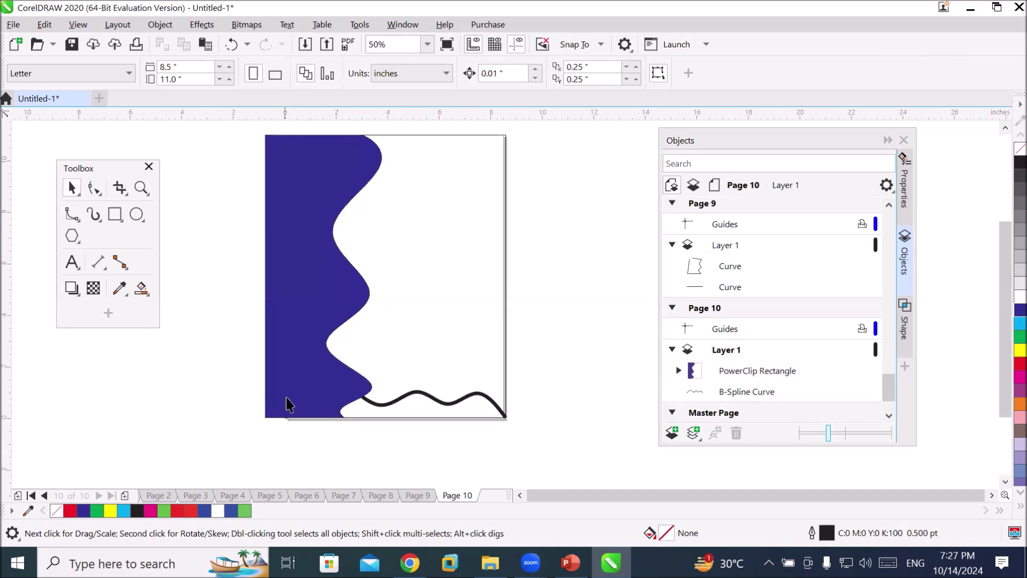
scroll(286, 397, "down", 2)
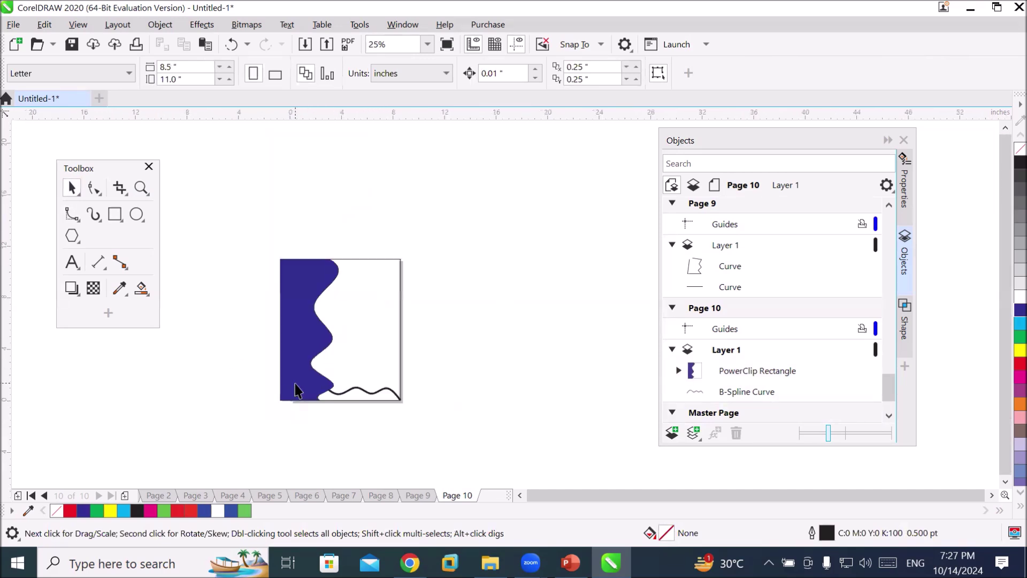
left_click(397, 396)
left_click_drag(396, 393, 618, 376)
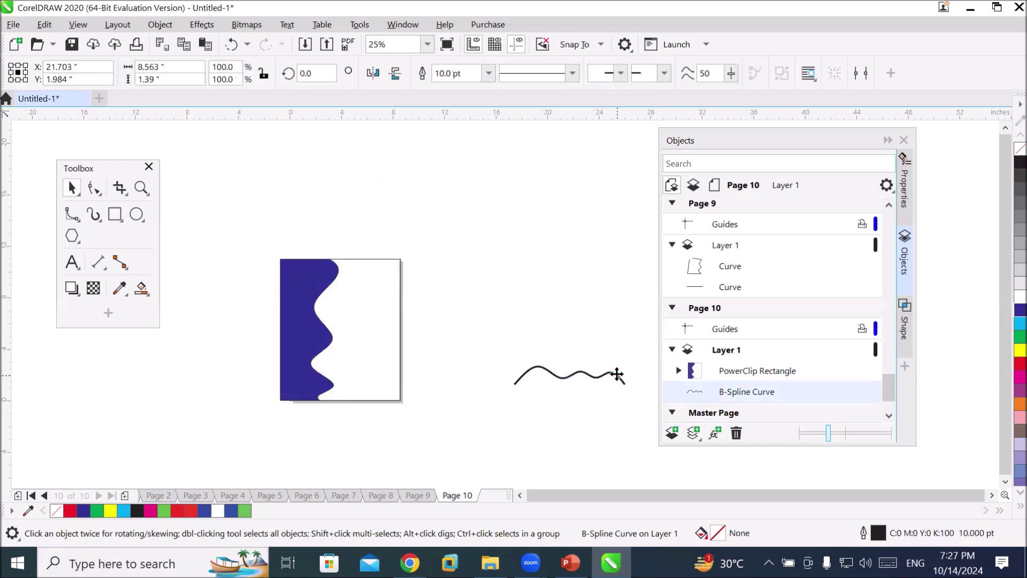
left_click(323, 355)
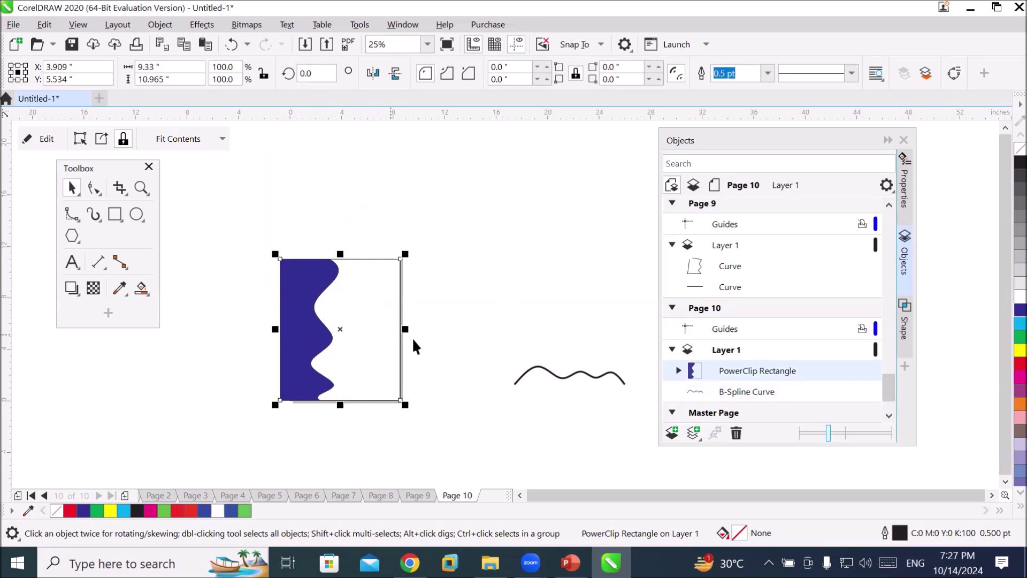
left_click(440, 331)
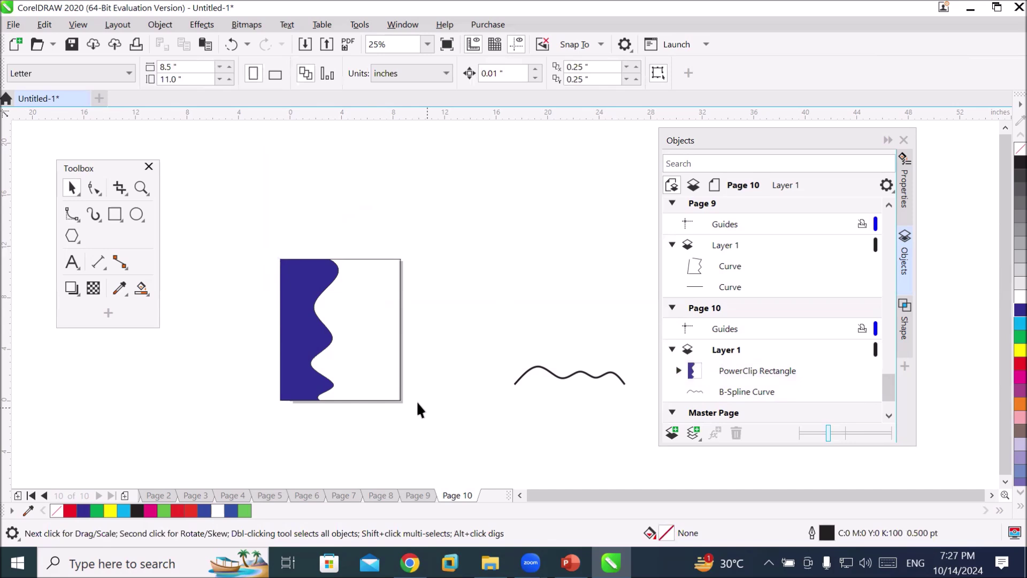
- On a new page after page 10, draw two 3-point curves: a downward bow about 6.56 by 1.65 inches and an arch above it about 6.58 by 1.52 inches
left_click(71, 215)
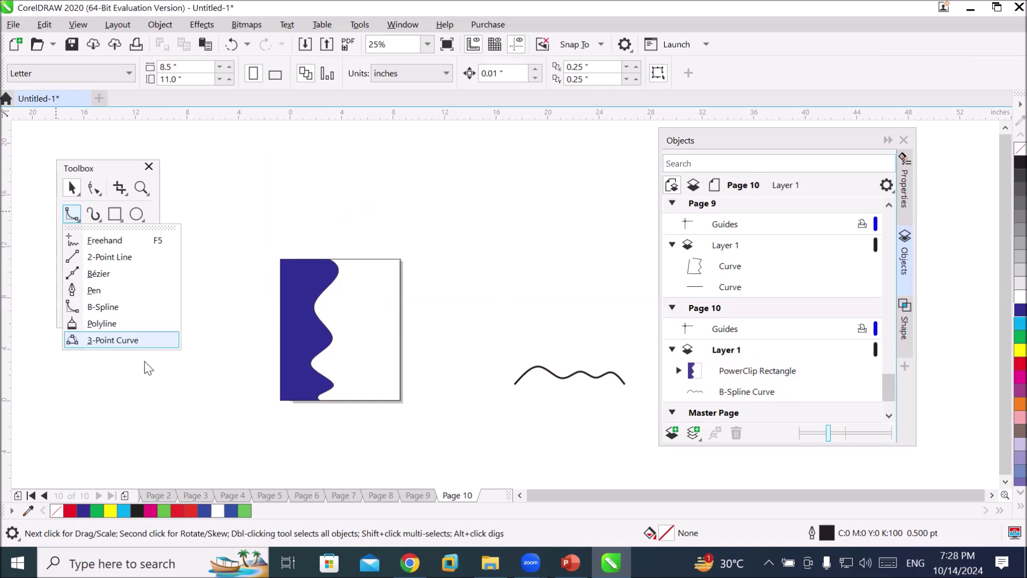
left_click(124, 496)
left_click(73, 221)
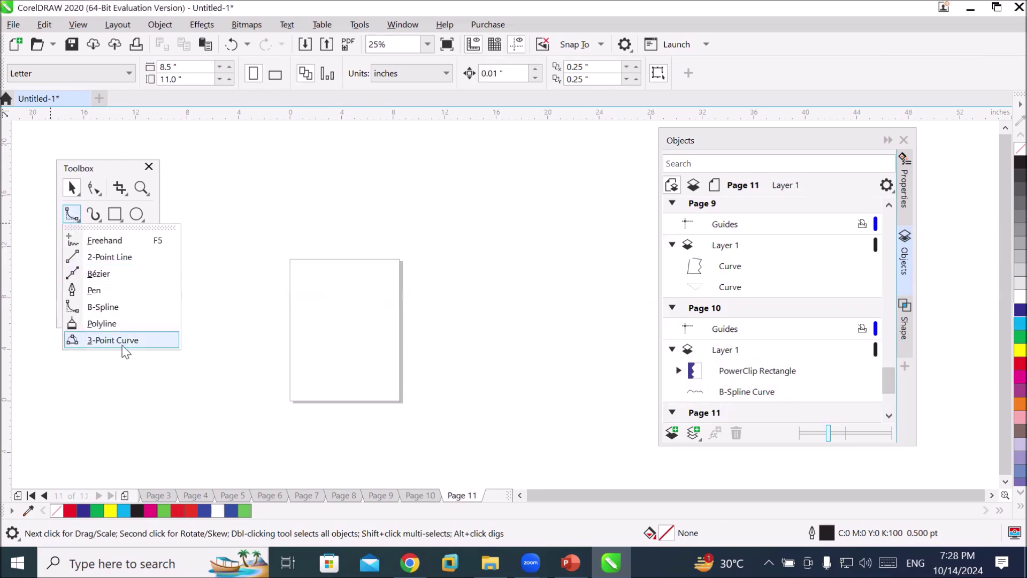
left_click(122, 342)
scroll(374, 417, "up", 1)
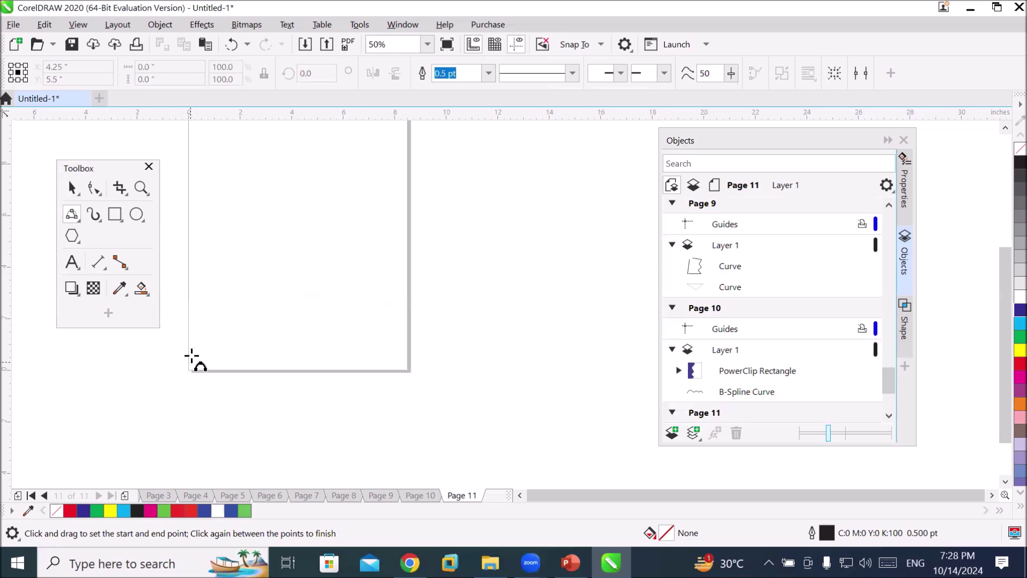
left_click_drag(381, 295, 212, 297)
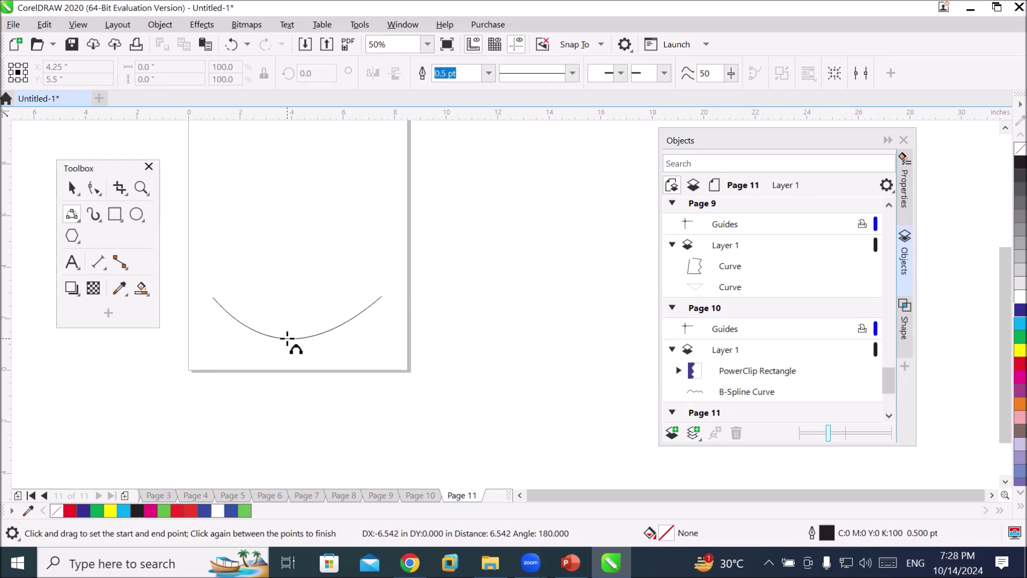
left_click(288, 339)
left_click_drag(392, 203, 225, 206)
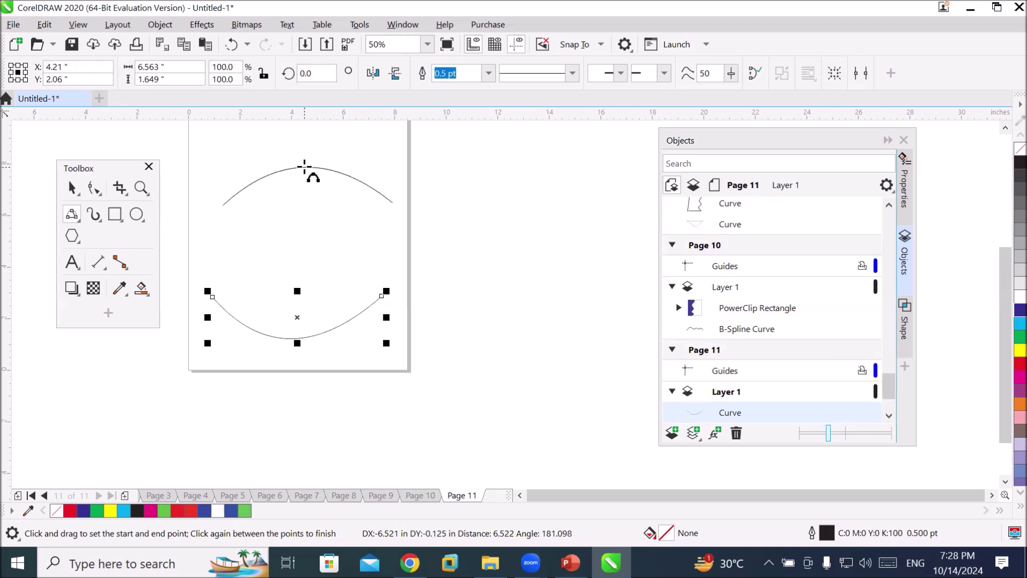
left_click(305, 167)
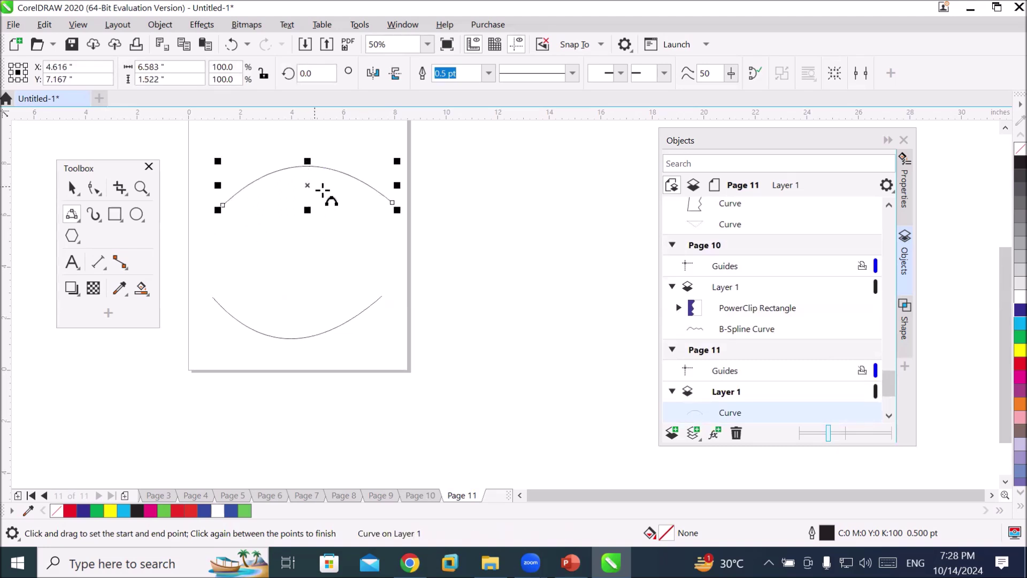
- Draw a closed horizontal leaf shape about 3.27 by 0.92 inches from two joined 3-point curves, to the right of the page
left_click(991, 495)
left_click(991, 495)
left_click(991, 495)
left_click_drag(287, 302, 369, 302)
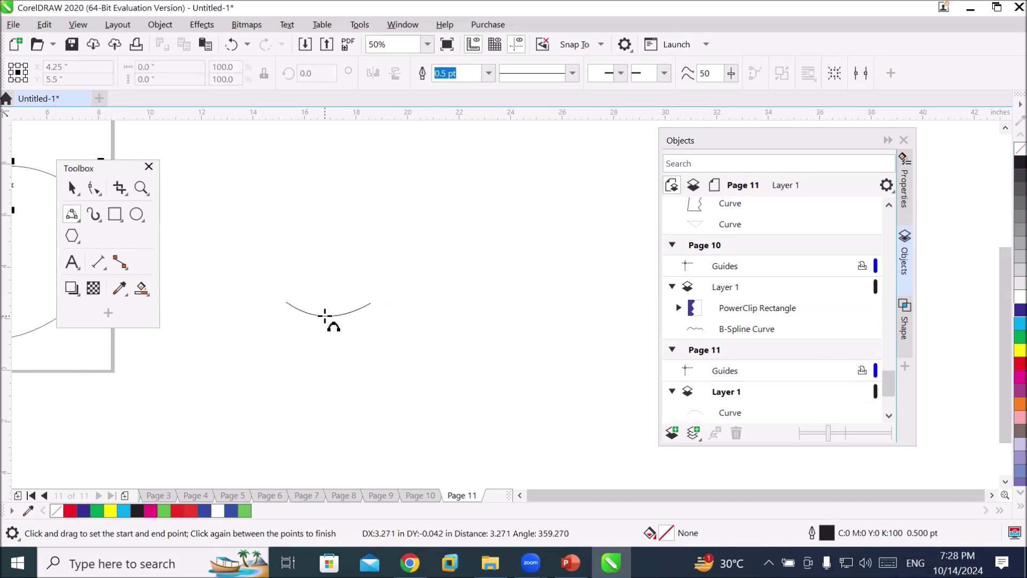
left_click(324, 315)
scroll(331, 285, "up", 2)
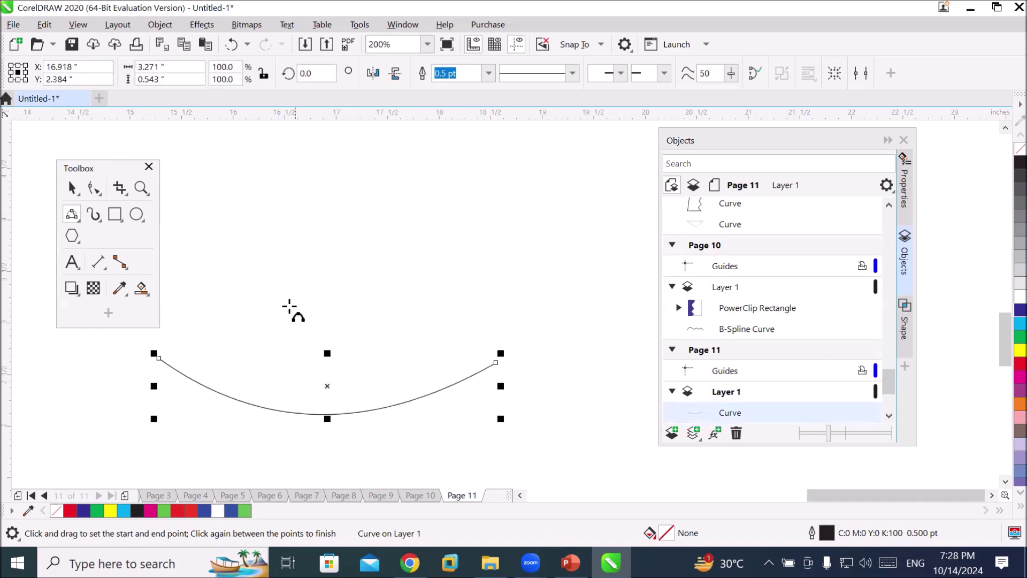
left_click_drag(159, 357, 495, 362)
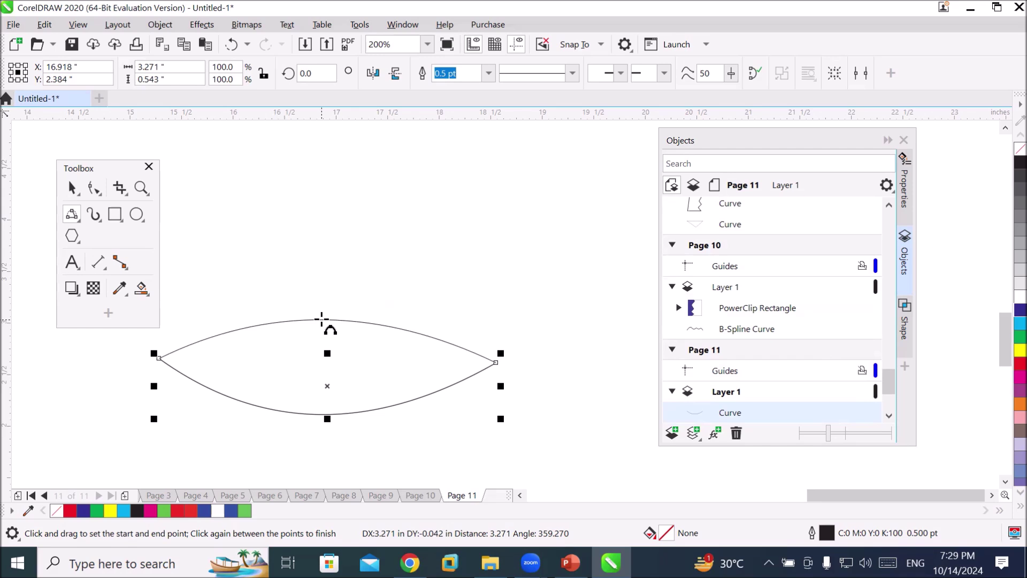
left_click(321, 320)
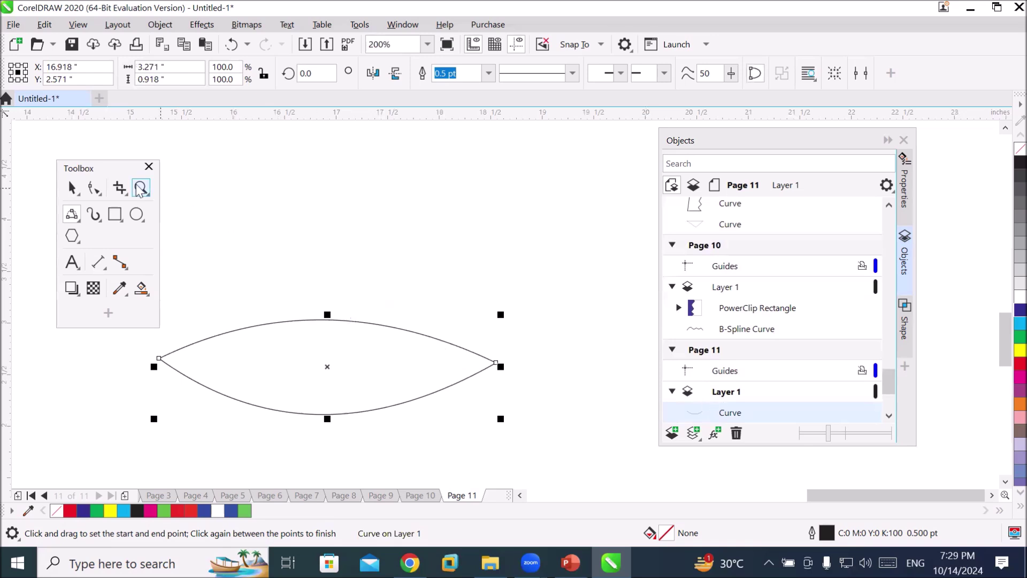
- Move the Toolbox clear of the leaf's left corner and fill the leaf with cyan (C:100 M:0 Y:0 K:0)
scroll(141, 351, "up", 1)
scroll(207, 387, "up", 3)
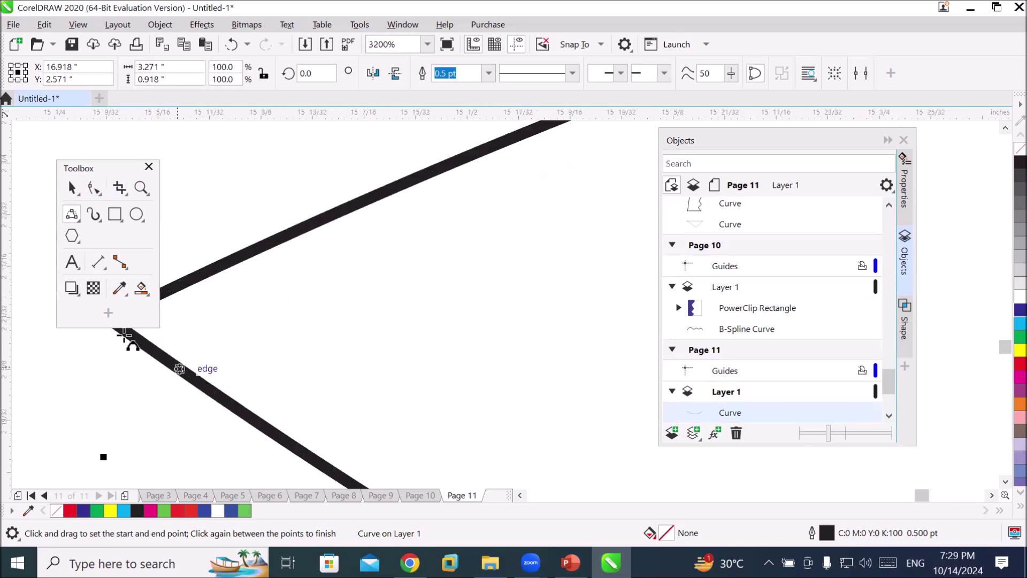
left_click(75, 173)
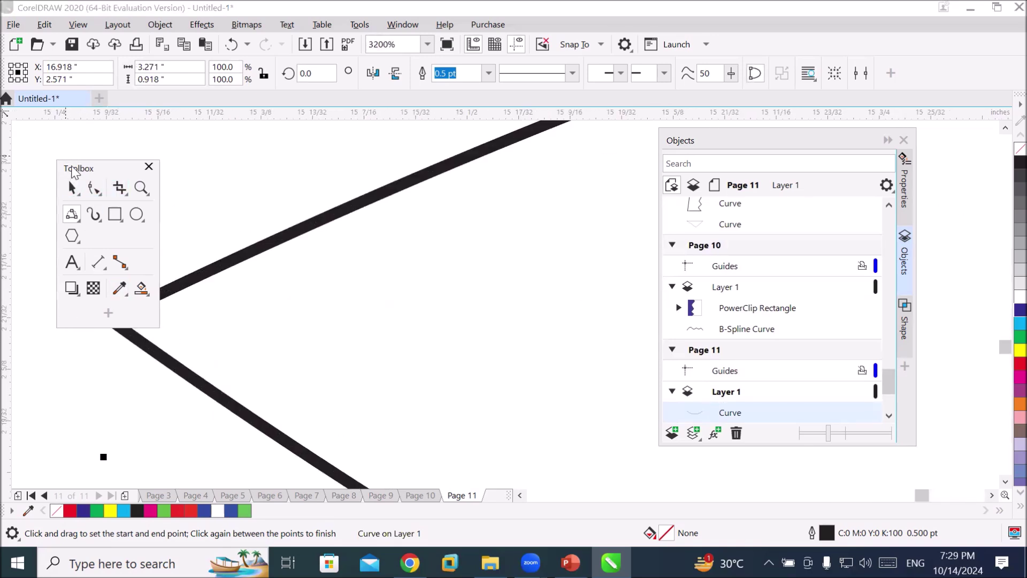
left_click_drag(71, 169, 400, 262)
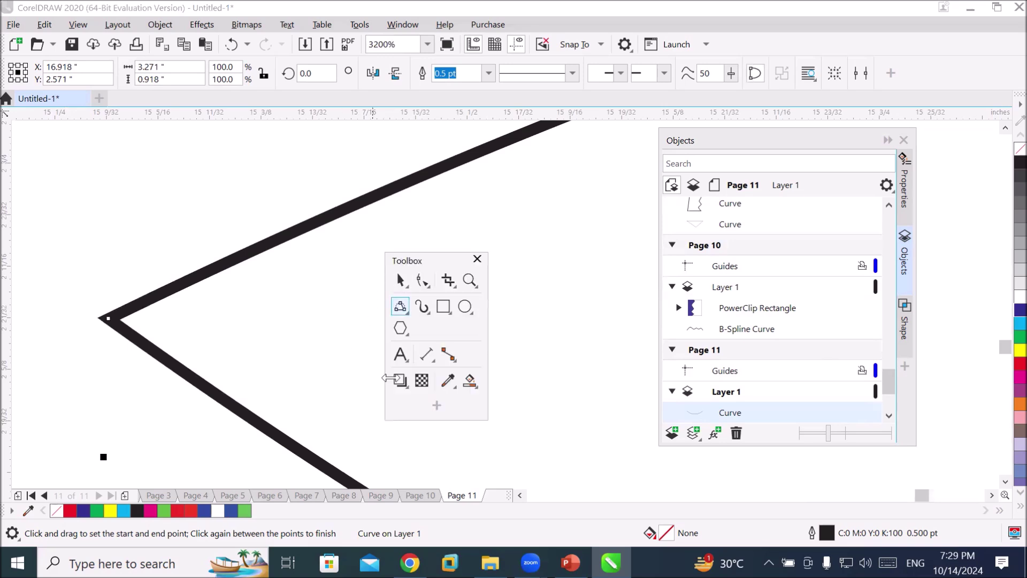
left_click_drag(1020, 323, 539, 321)
scroll(539, 320, "down", 1)
scroll(604, 364, "down", 2)
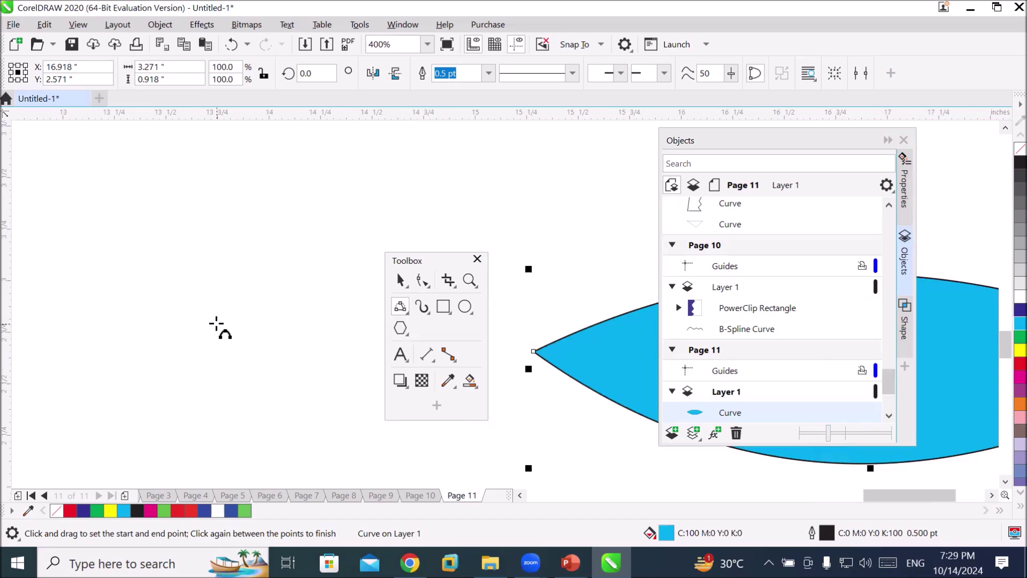
- Draw a closed half-moon about 0.12 by 0.55 inches left of the cyan leaf, using a left-bowed 3-point curve and a straight closing edge
left_click(402, 313)
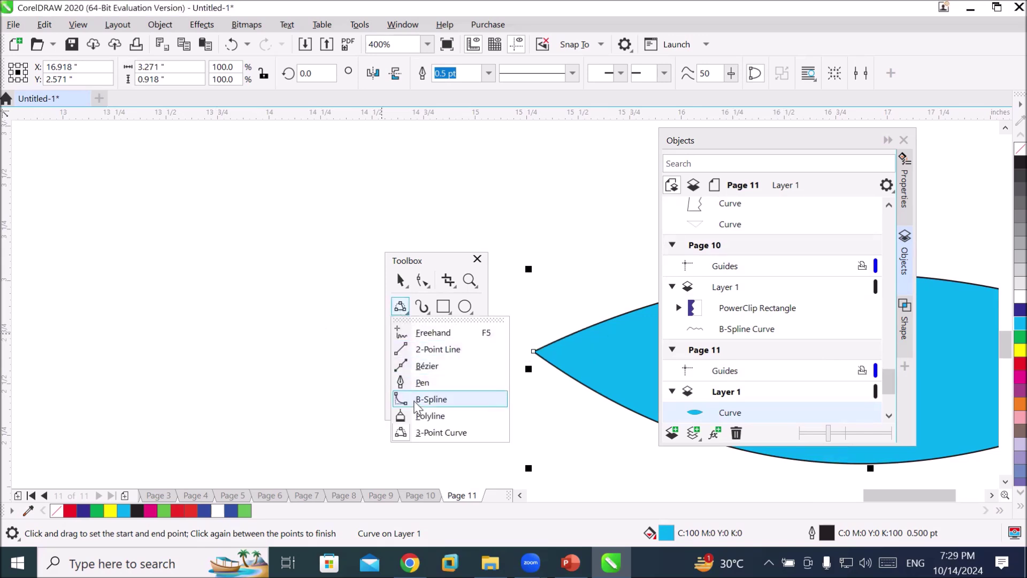
left_click(411, 433)
left_click_drag(176, 203, 176, 316)
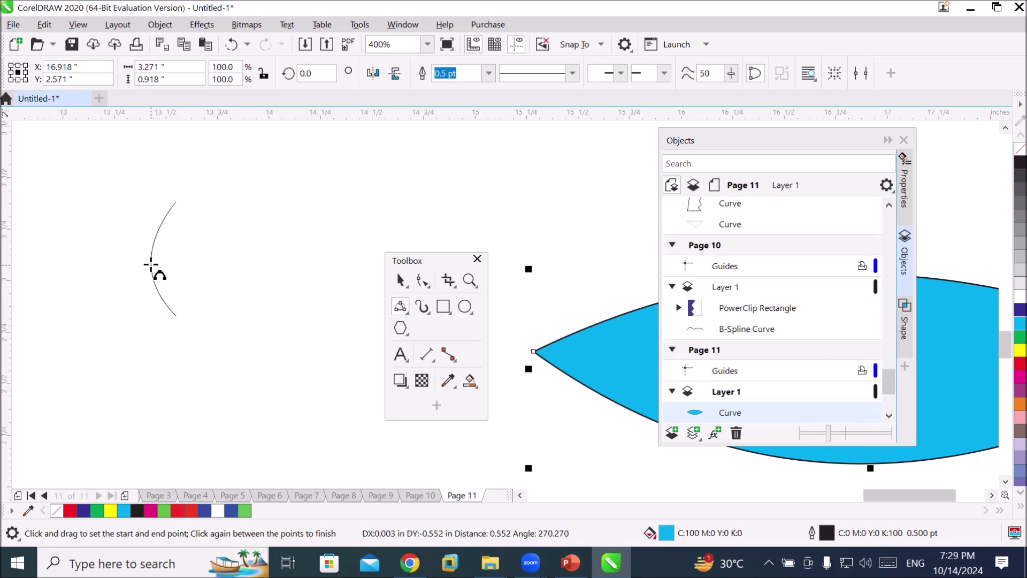
left_click(151, 264)
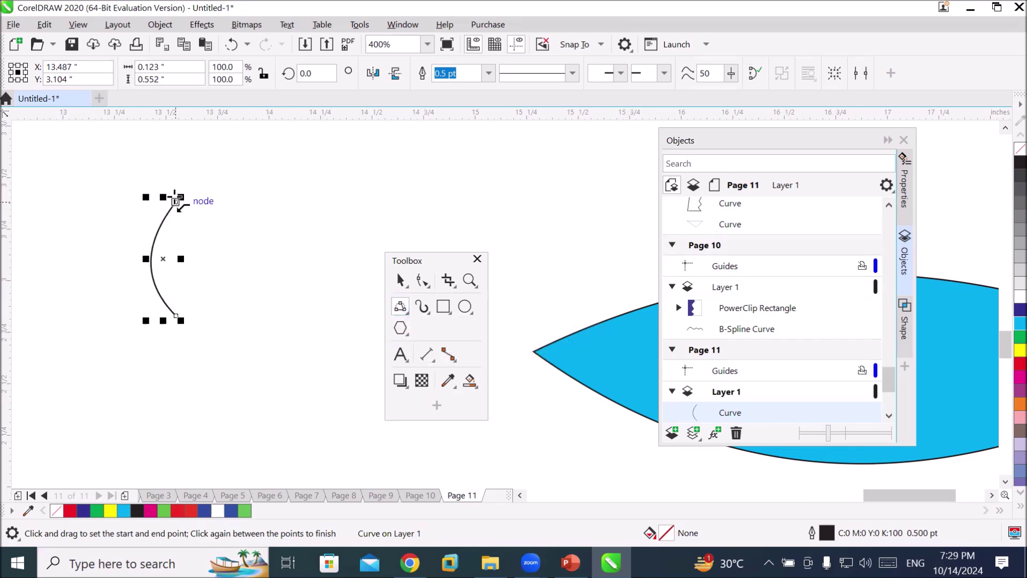
left_click_drag(176, 201, 176, 320)
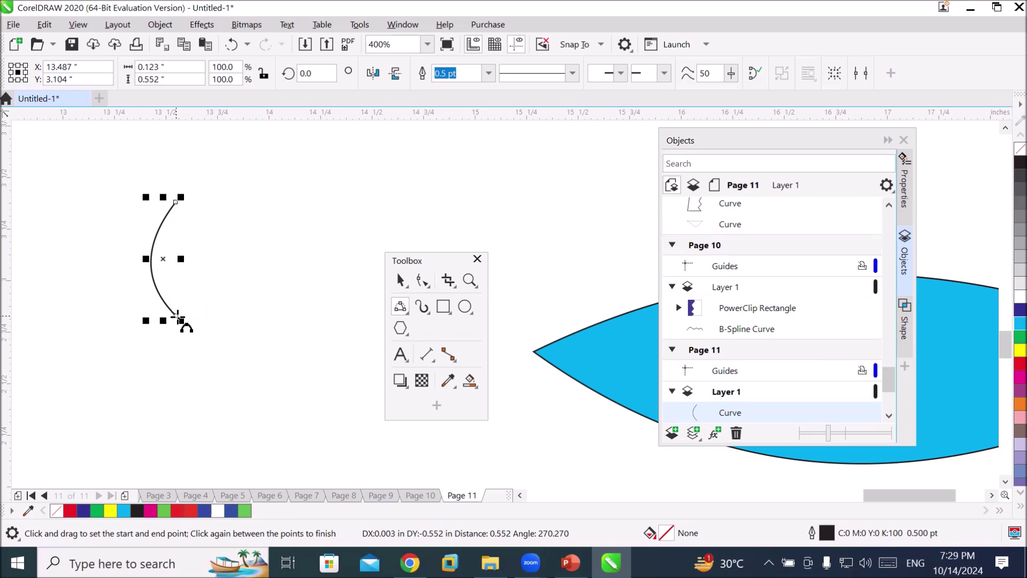
left_click(177, 317)
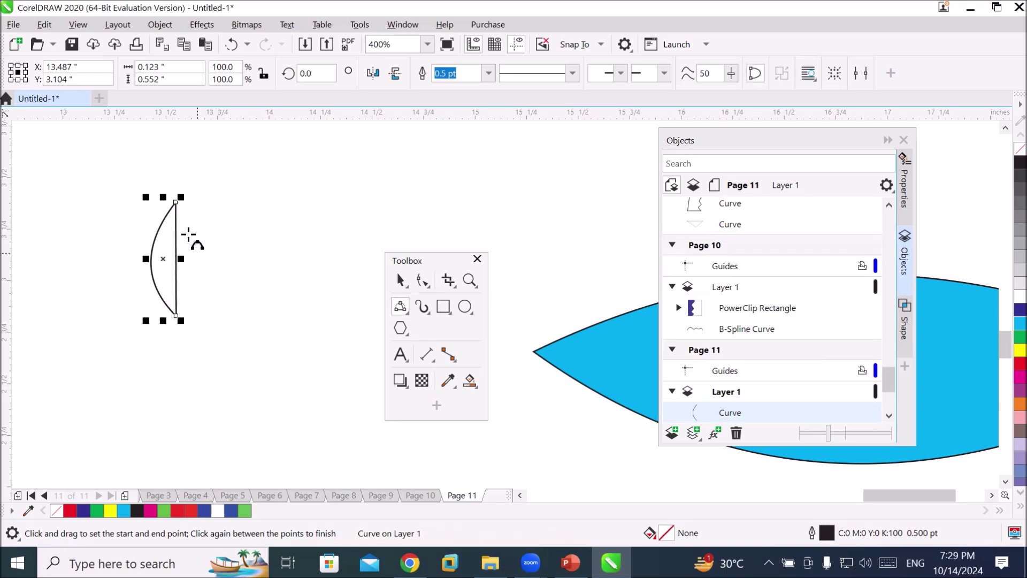
scroll(188, 234, "down", 1)
scroll(191, 236, "up", 1)
left_click_drag(246, 201, 249, 318)
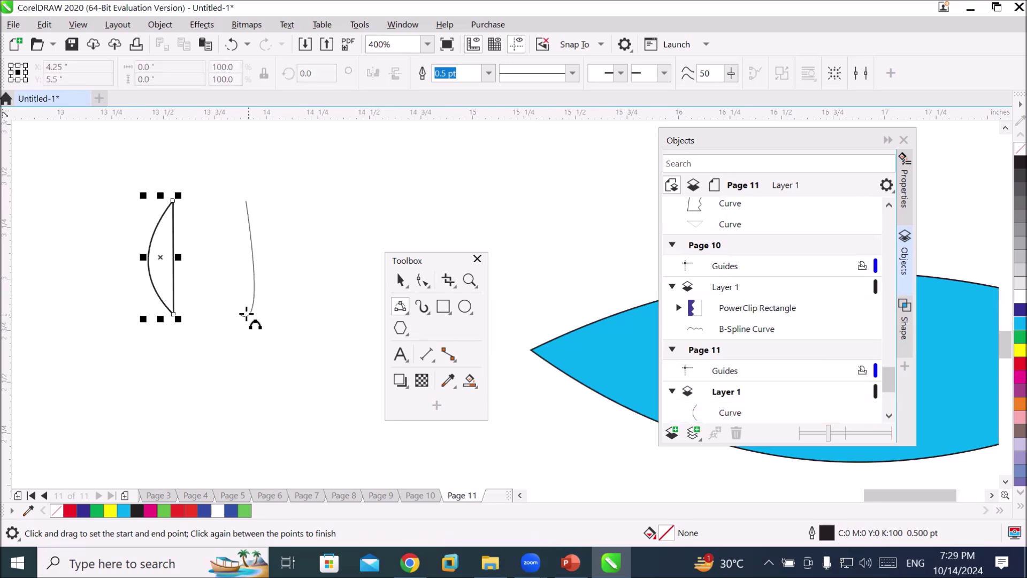
left_click(230, 259)
key("ctrl+z")
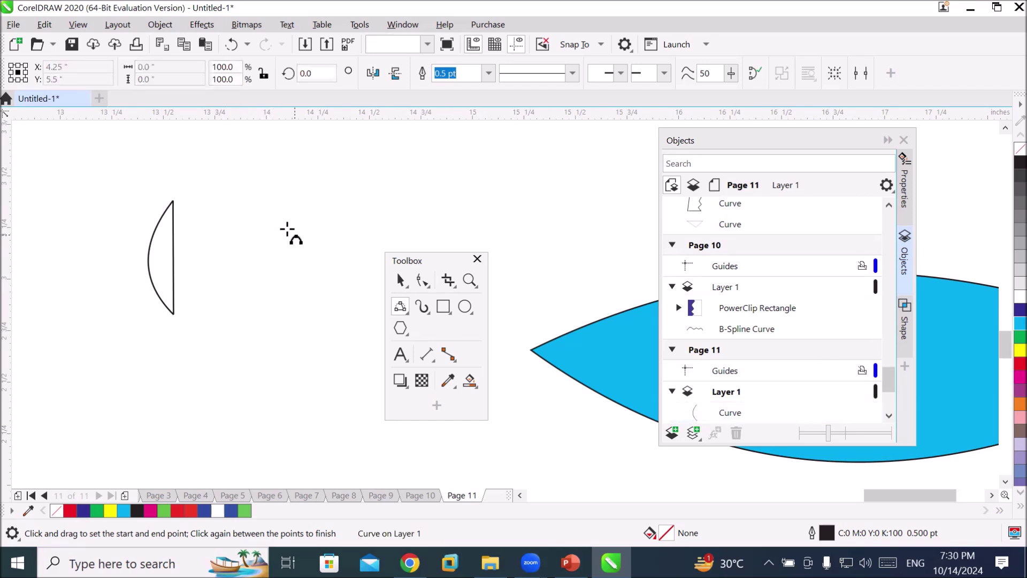
- Draw a closed upright leaf about 0.16 by 0.53 inches from two 3-point curves beside the half-moon and fill it red (C:0 M:100 Y:100 K:0)
left_click_drag(243, 197, 241, 305)
left_click(222, 250)
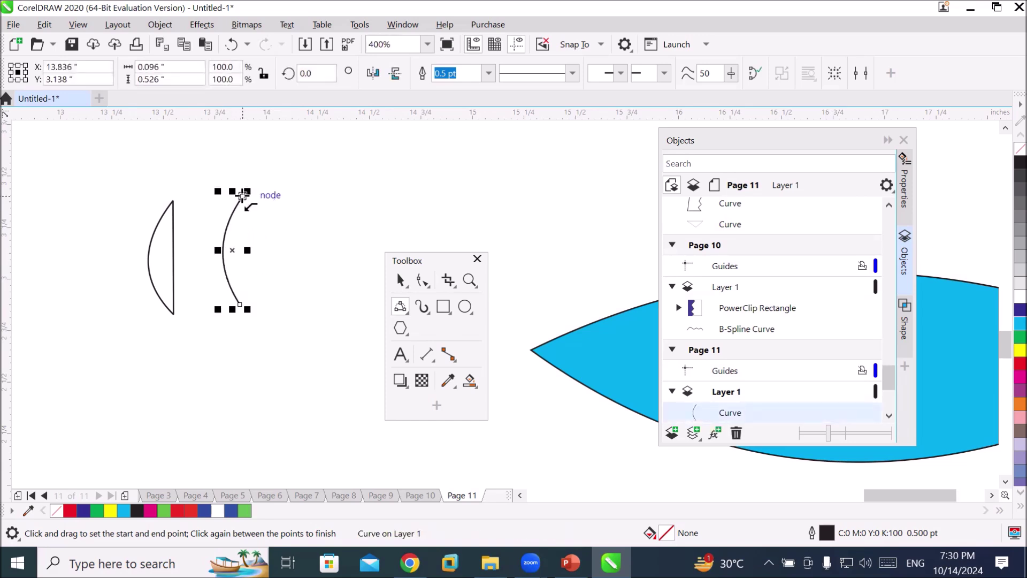
left_click_drag(243, 196, 241, 302)
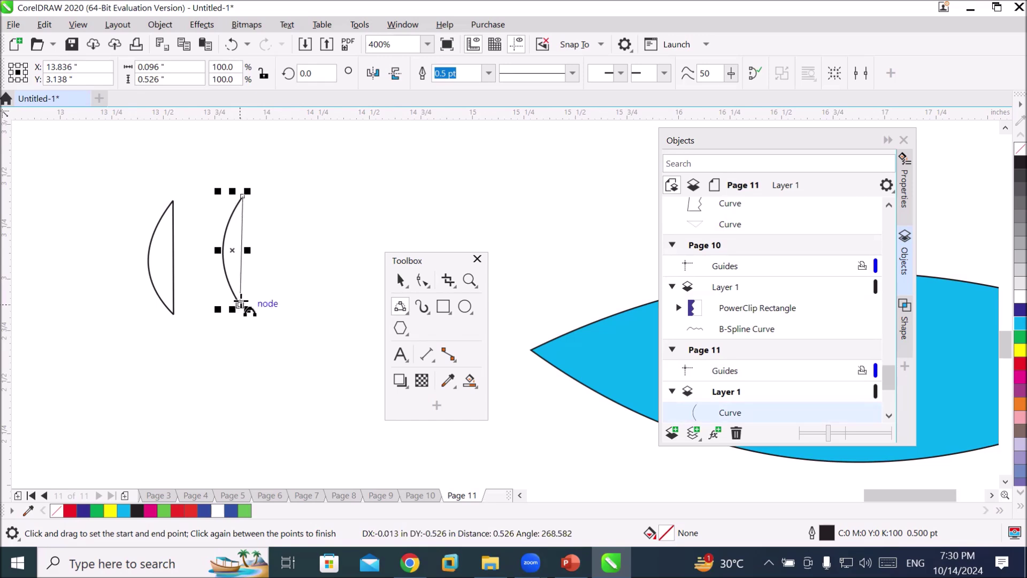
left_click_drag(242, 302, 240, 301)
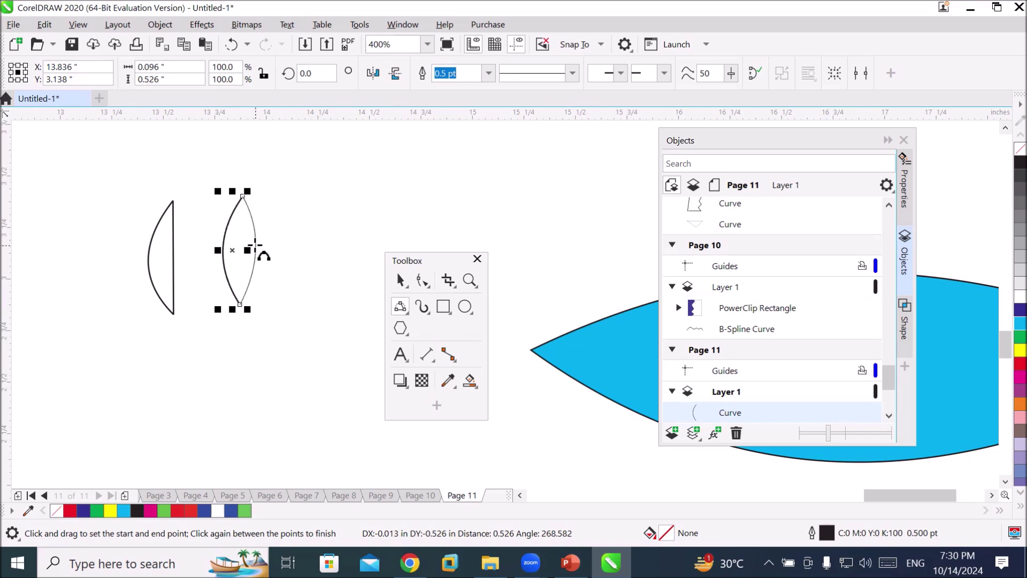
left_click(255, 245)
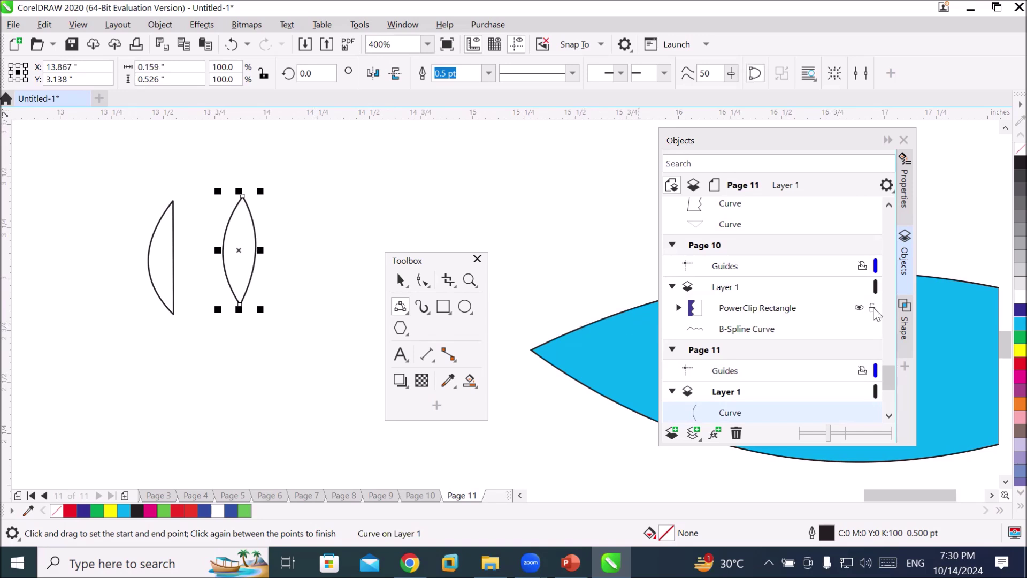
left_click(1019, 363)
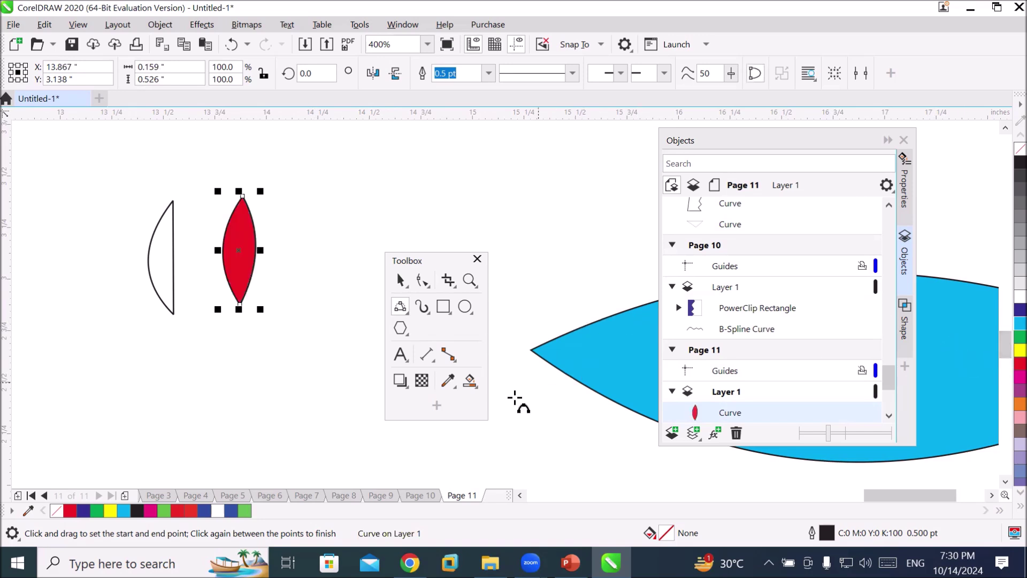
left_click(991, 495)
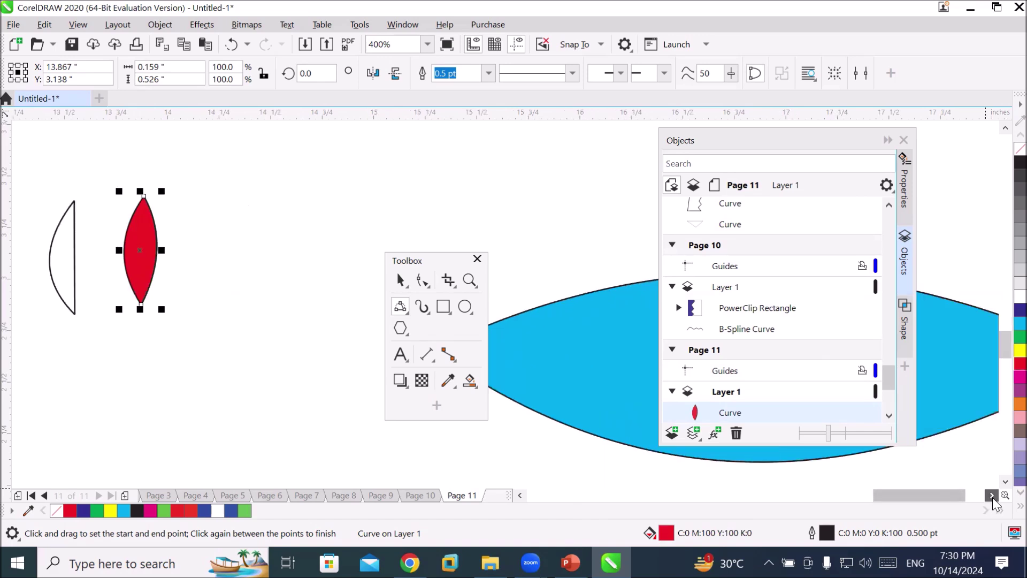
left_click(991, 495)
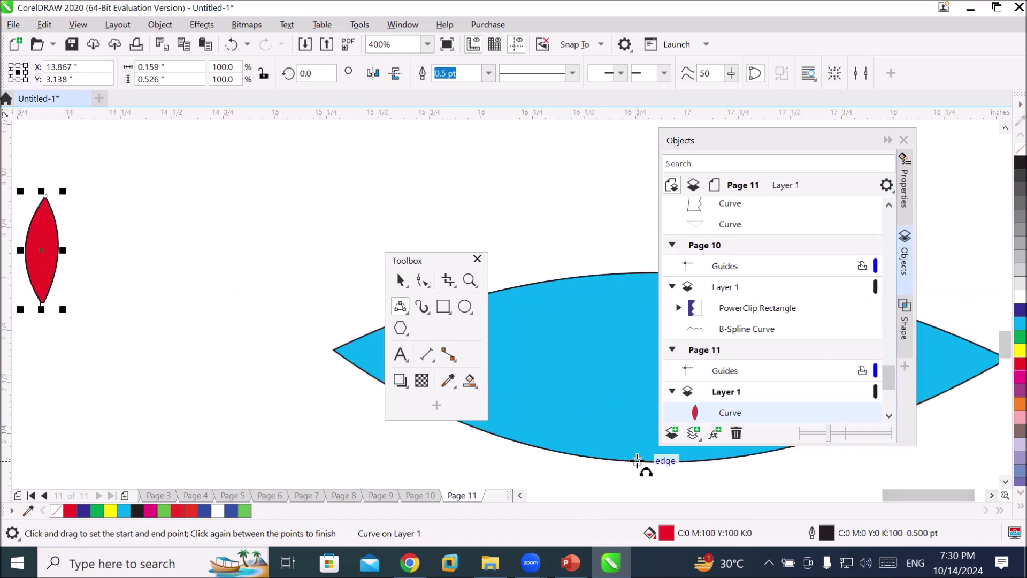
left_click(397, 310)
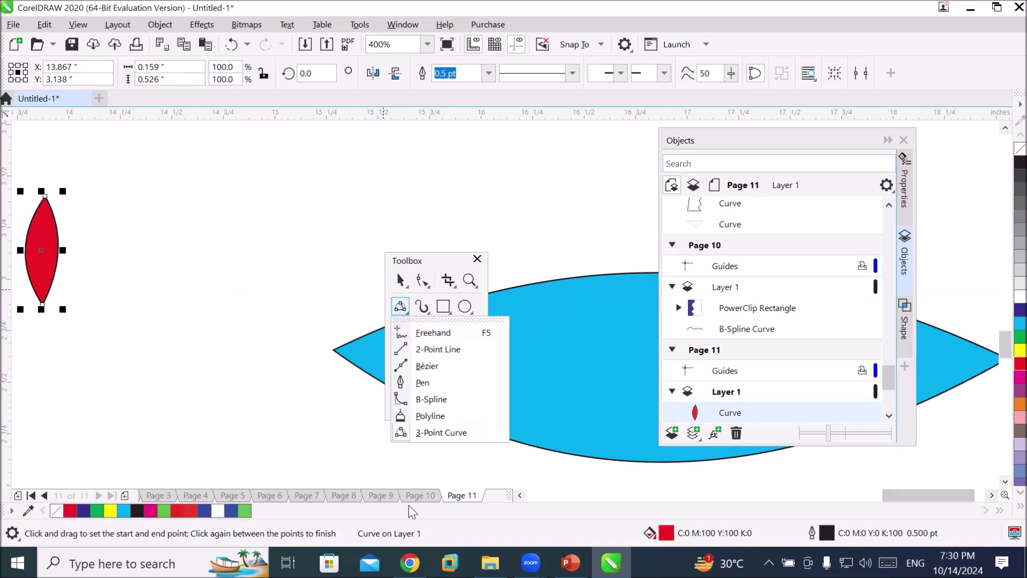
- Add a page after Page 11 and activate the Polyline tool, with the Toolbox moved clear of the page
left_click(124, 496)
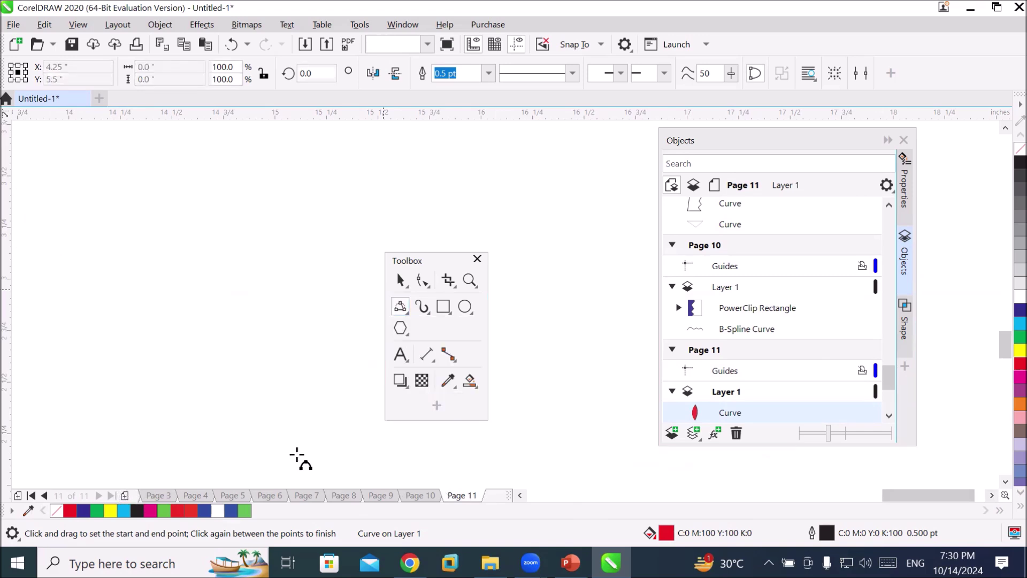
left_click(403, 308)
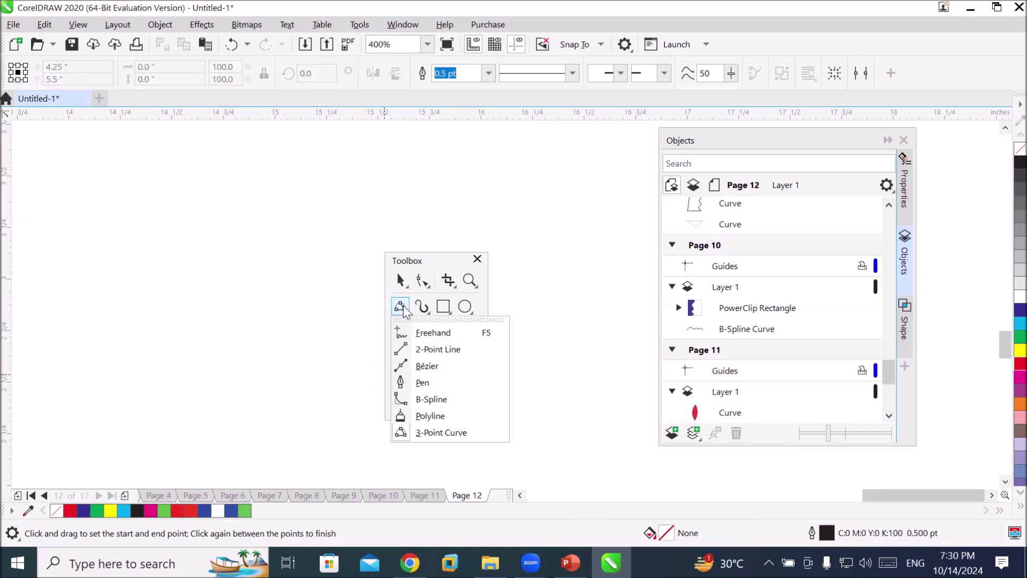
left_click(431, 416)
scroll(325, 300, "down", 2)
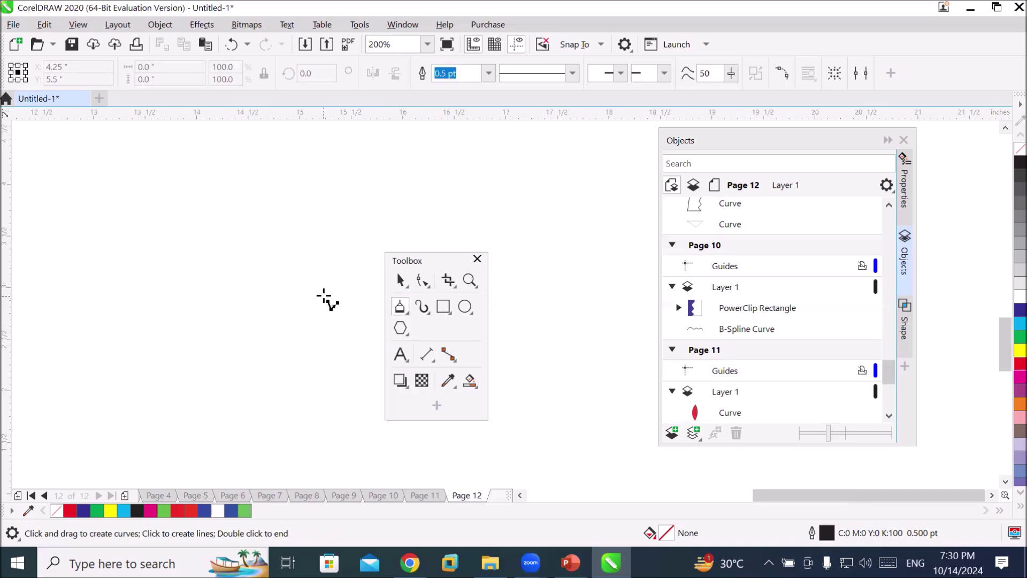
scroll(324, 299, "down", 3)
left_click_drag(534, 500, 519, 503)
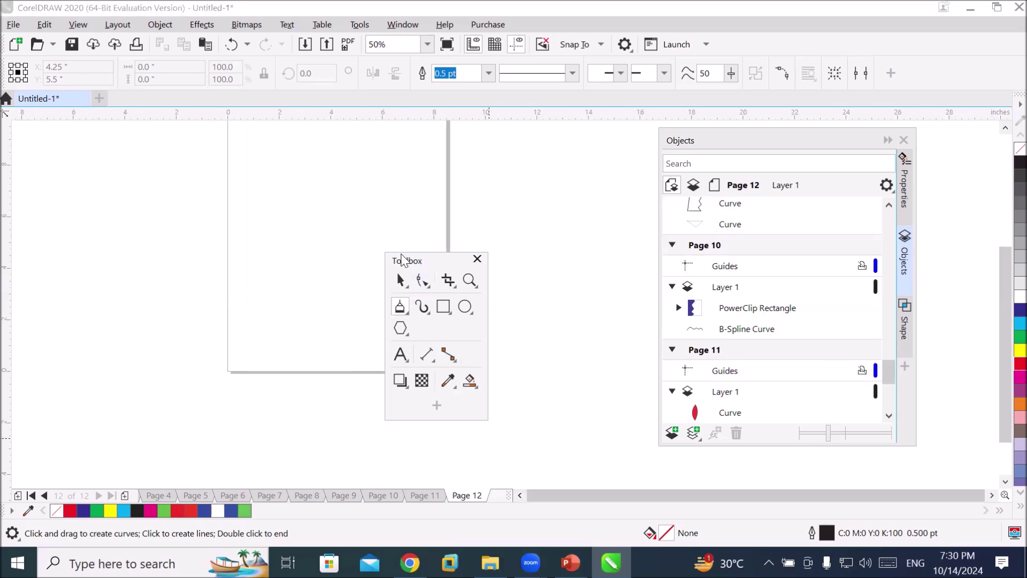
left_click_drag(419, 260, 93, 225)
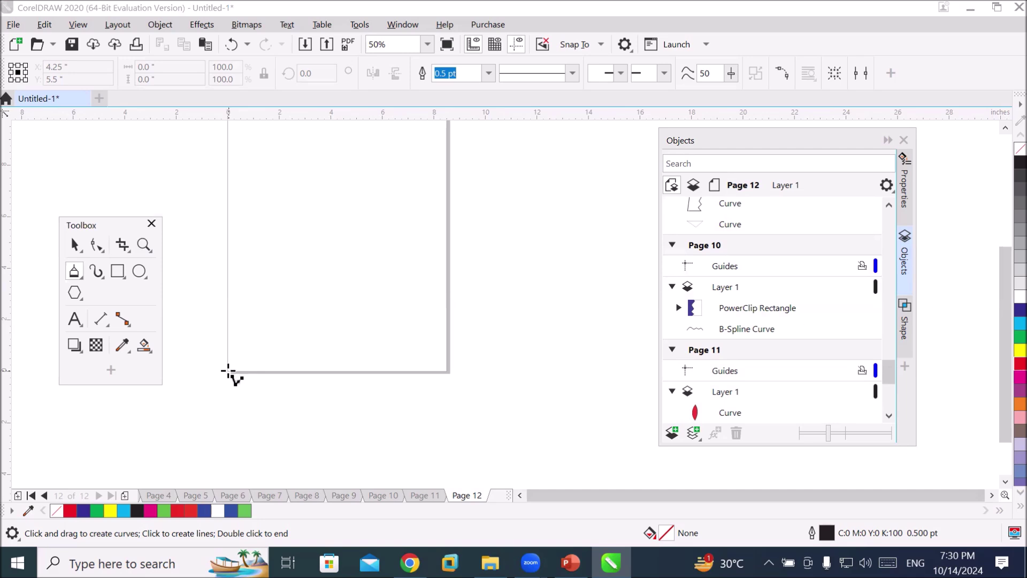
- Draw a closed polyline frame about 8.52 by 9.37 inches around the page, with wavy upper and lower edges, and set its outline to 10 pt
left_click(229, 370)
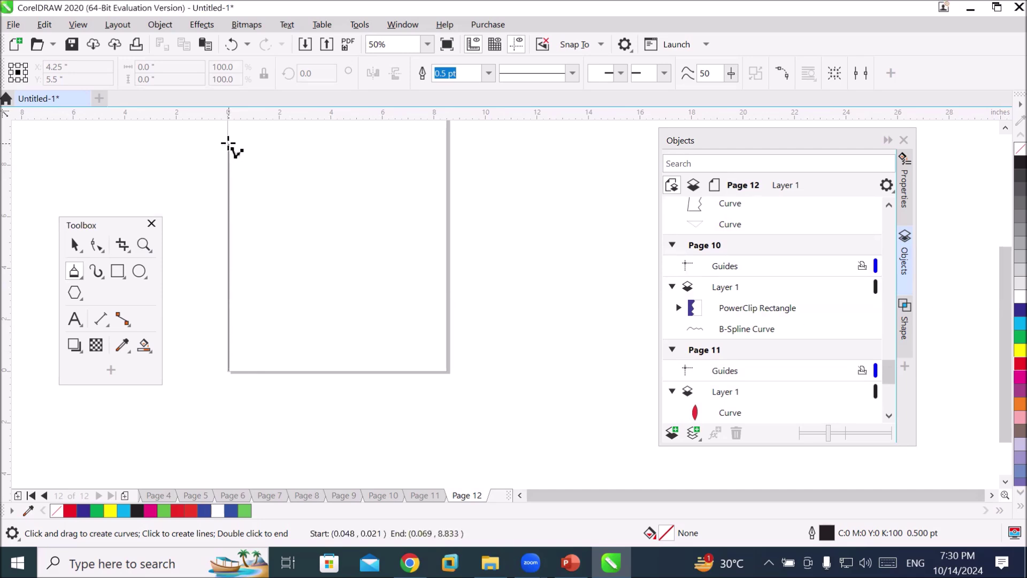
mouse_move(228, 143)
left_mouse_down()
mouse_move(260, 152)
mouse_move(305, 146)
left_mouse_up()
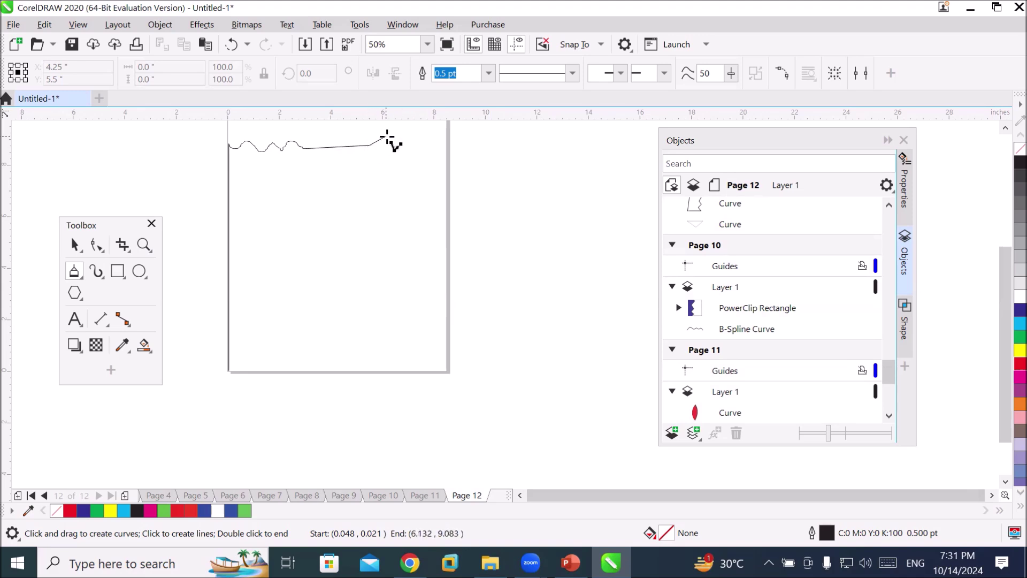
left_click_drag(369, 145, 444, 143)
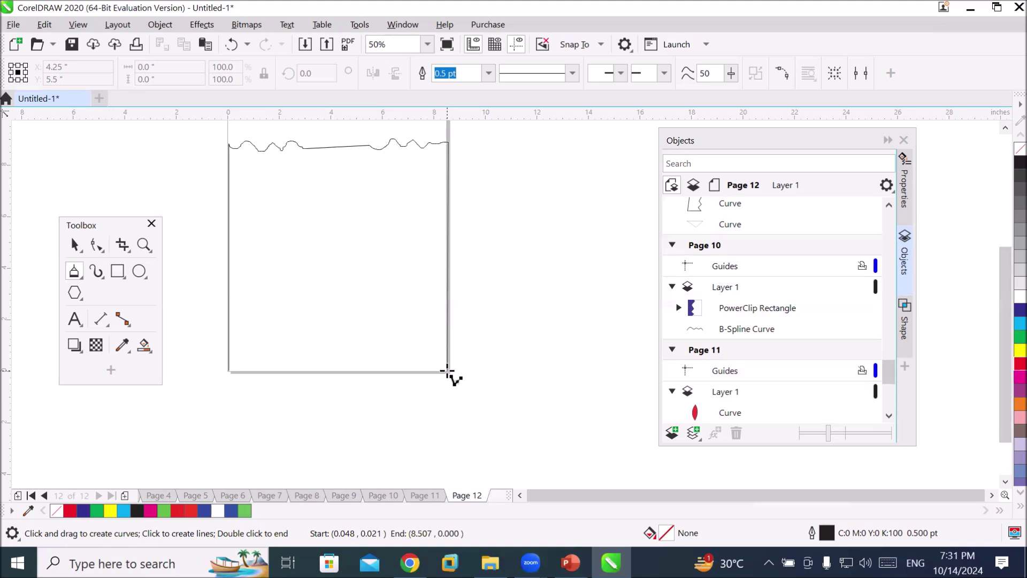
mouse_move(447, 369)
left_mouse_down()
mouse_move(311, 376)
mouse_move(293, 364)
mouse_move(230, 369)
left_mouse_up()
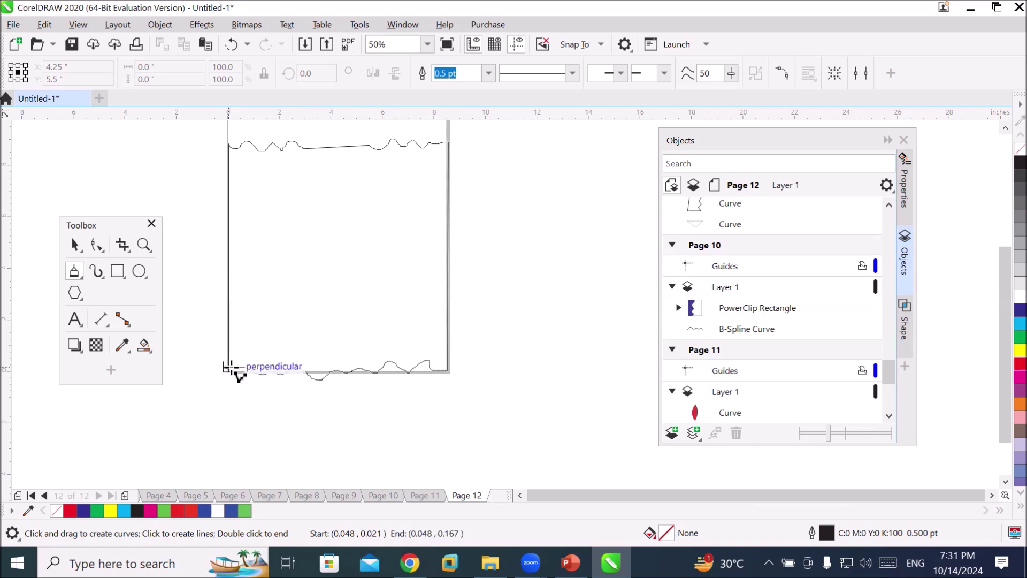
left_click(231, 369)
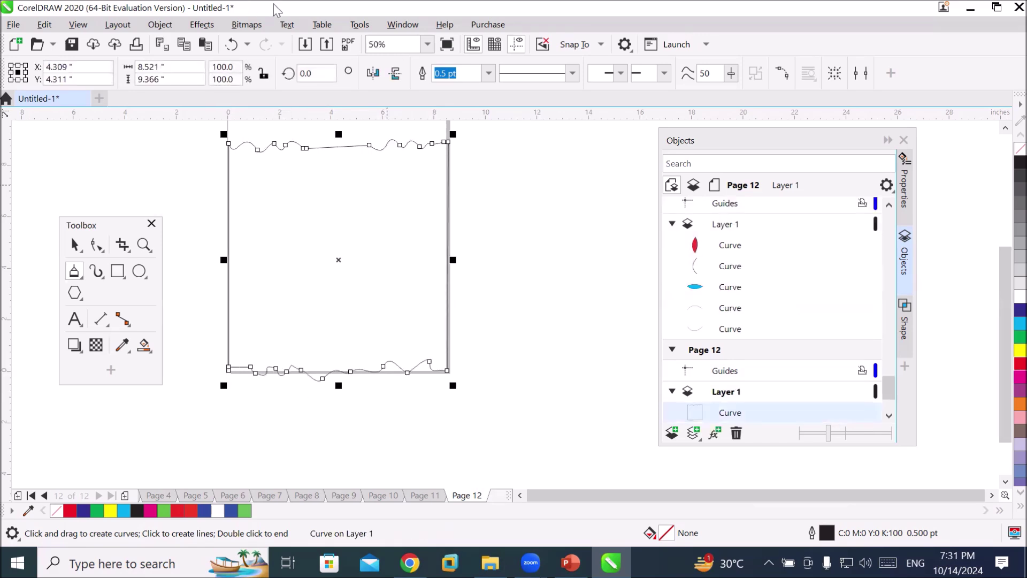
left_click(488, 73)
left_click(457, 202)
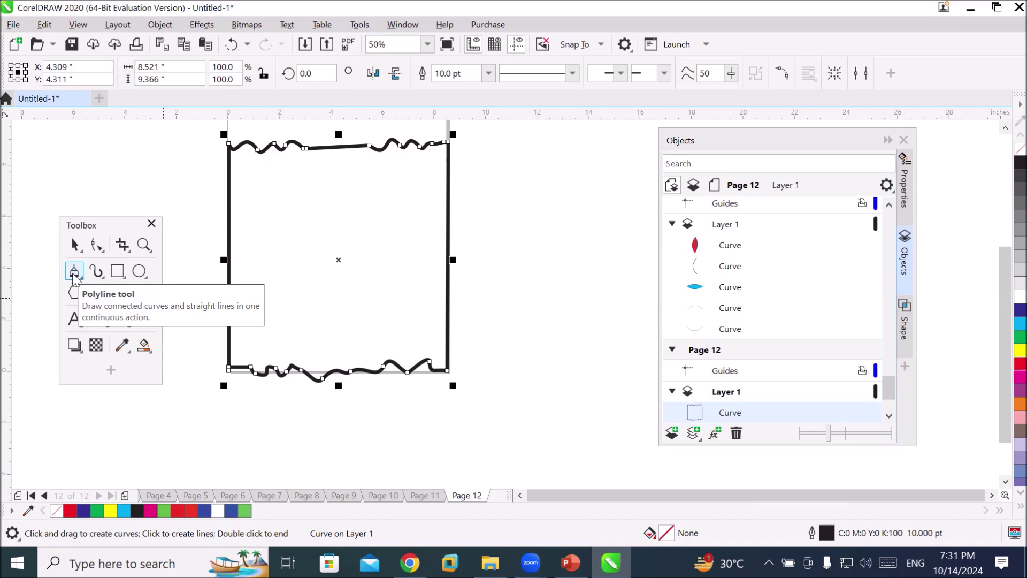
- Draw an open polyline about 15.13 by 2.59 inches beside the page, combining straight zigzag segments with a freehand valley between two peaks
left_click(990, 494)
left_click(990, 493)
left_click(990, 493)
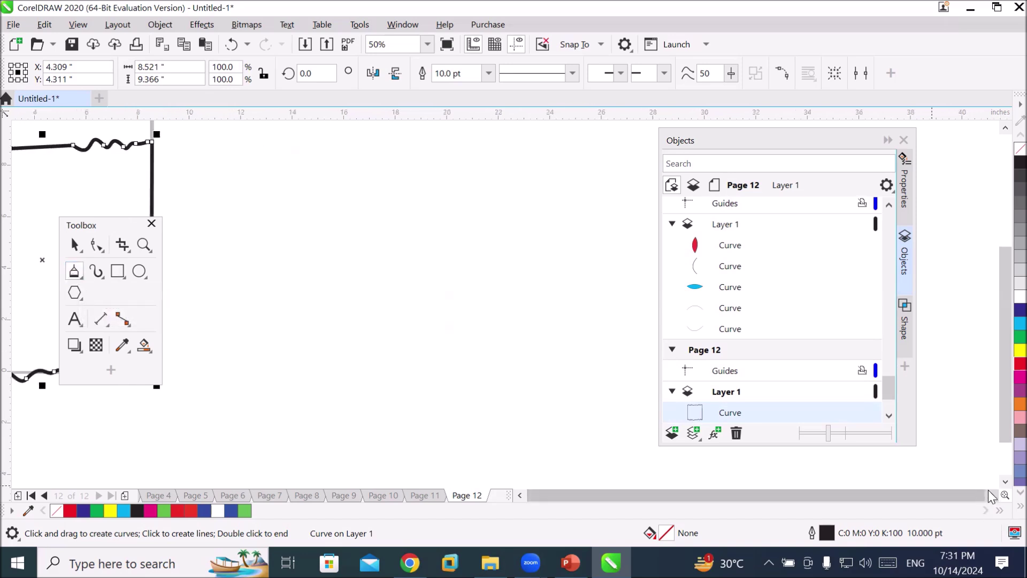
left_click(990, 494)
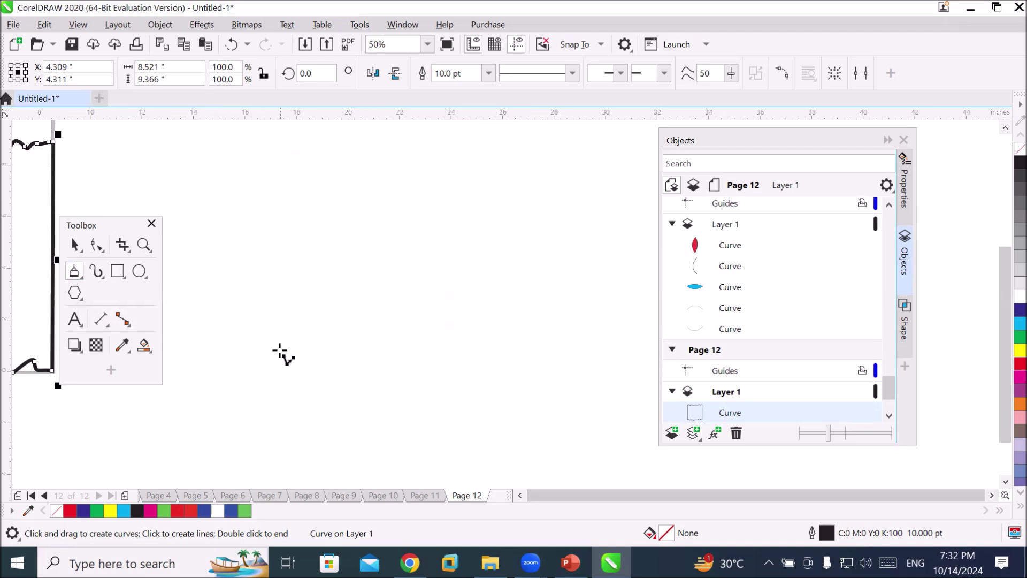
left_click(259, 371)
left_click(331, 315)
left_click(384, 374)
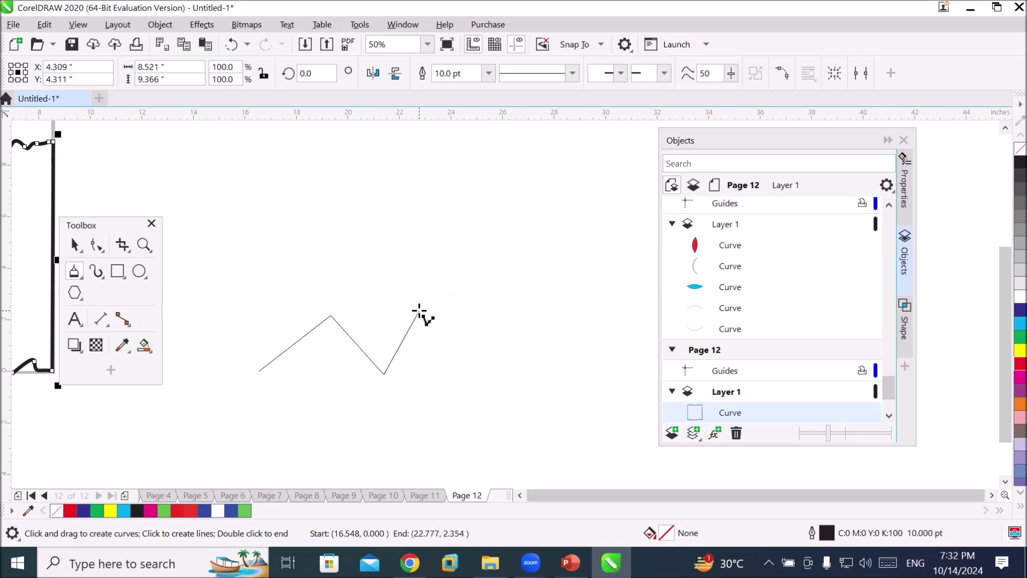
mouse_move(434, 314)
left_mouse_down()
mouse_move(452, 347)
mouse_move(487, 371)
mouse_move(534, 370)
mouse_move(595, 310)
left_mouse_up()
left_click(636, 368)
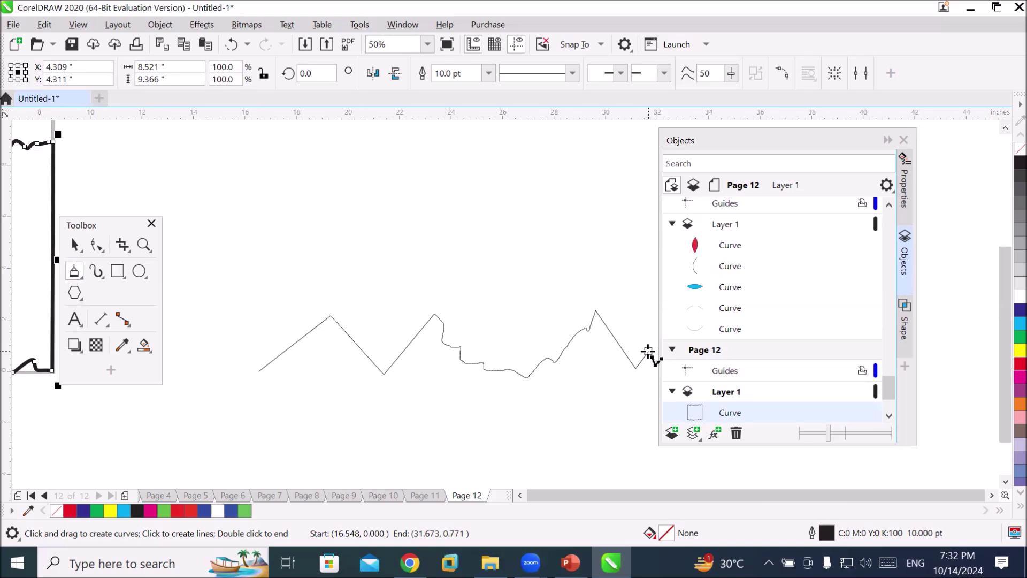
double_click(648, 351)
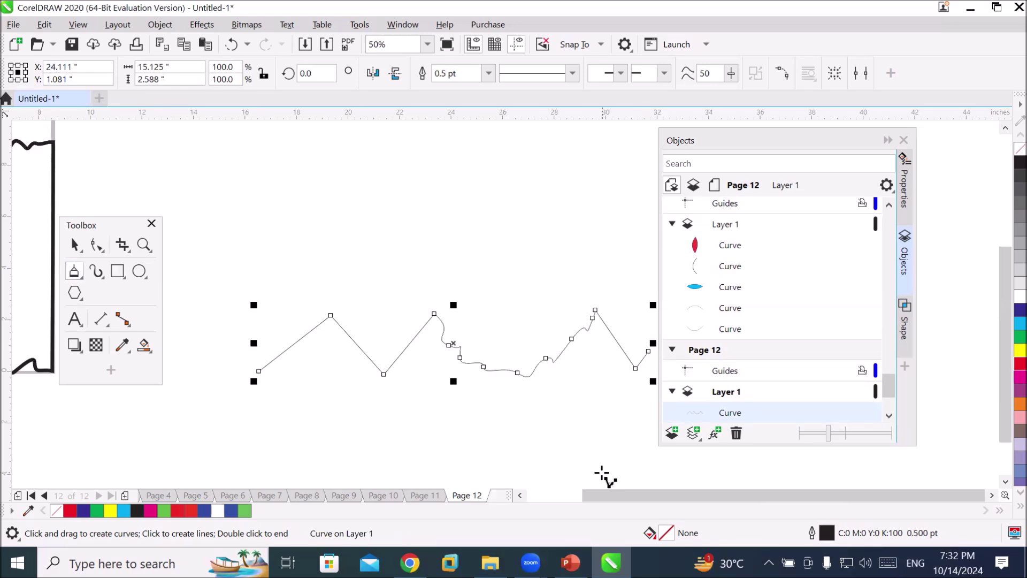
- Extend the zigzag polyline into a closed shape about 22.12 by 8.23 inches and fill it red (C:0 M:100 Y:100 K:0)
left_click(992, 497)
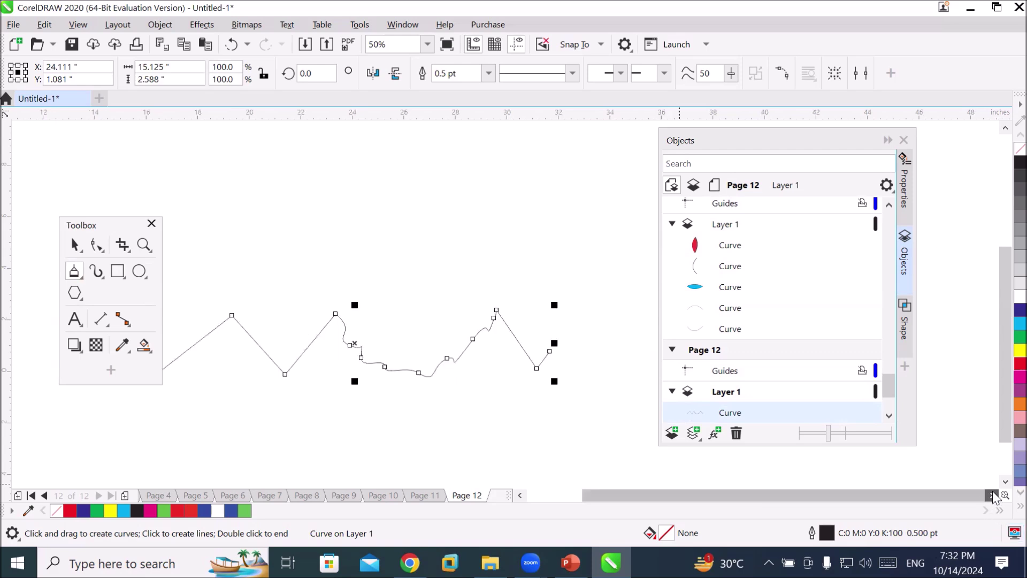
left_click(992, 496)
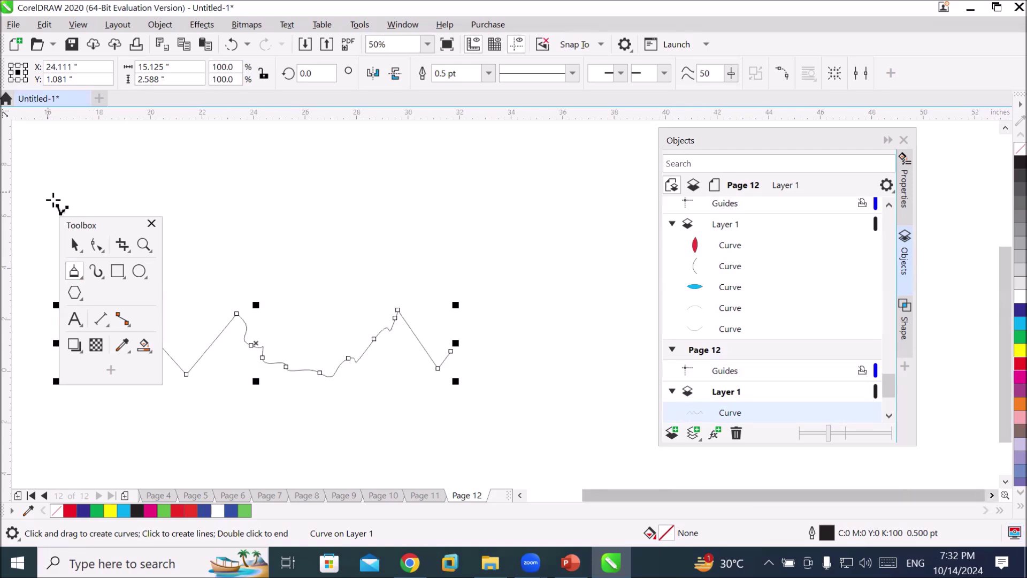
left_click(98, 223)
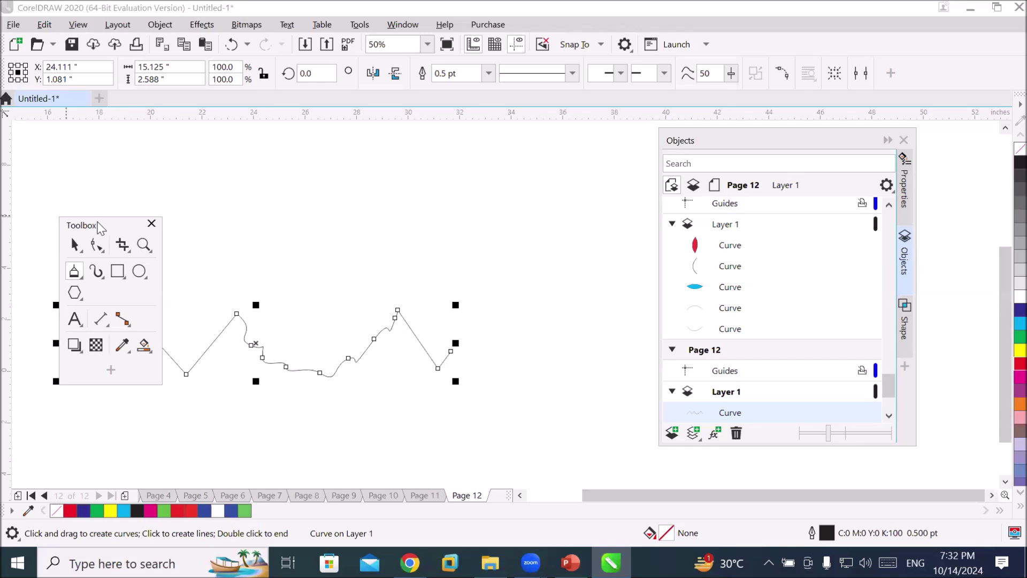
left_click_drag(98, 224, 568, 315)
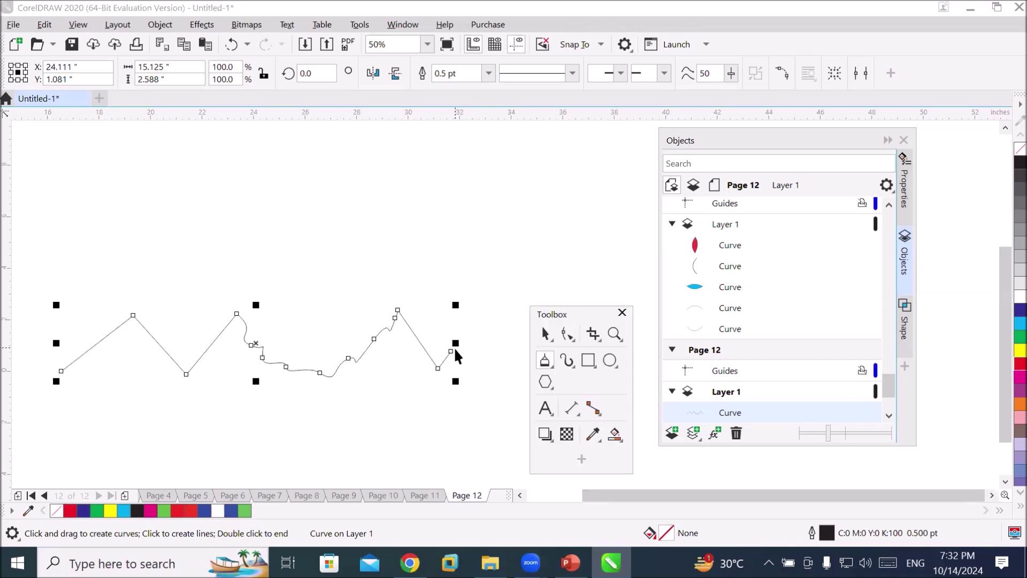
mouse_move(455, 344)
left_mouse_down()
mouse_move(606, 201)
mouse_move(622, 166)
mouse_move(134, 156)
mouse_move(54, 165)
mouse_move(60, 369)
left_mouse_up()
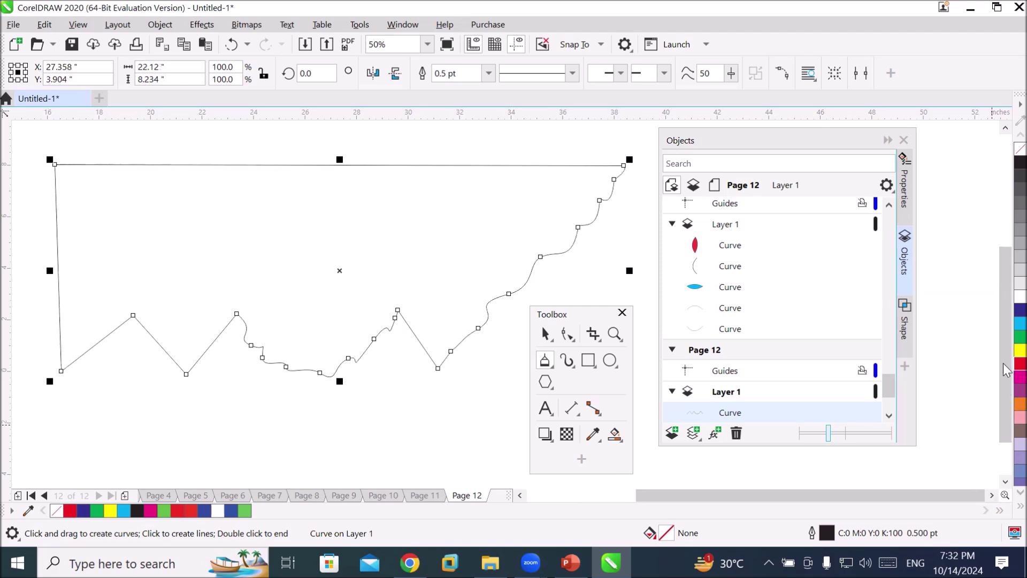
left_click(1019, 364)
- Delete the thick wavy-edged frame from the page
scroll(393, 435, "down", 3)
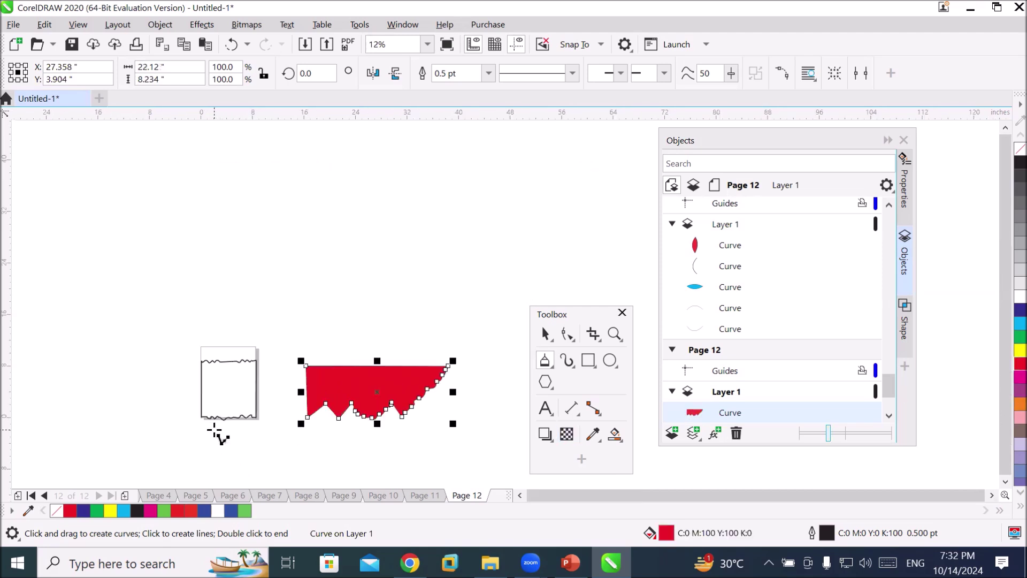
scroll(215, 431, "up", 3)
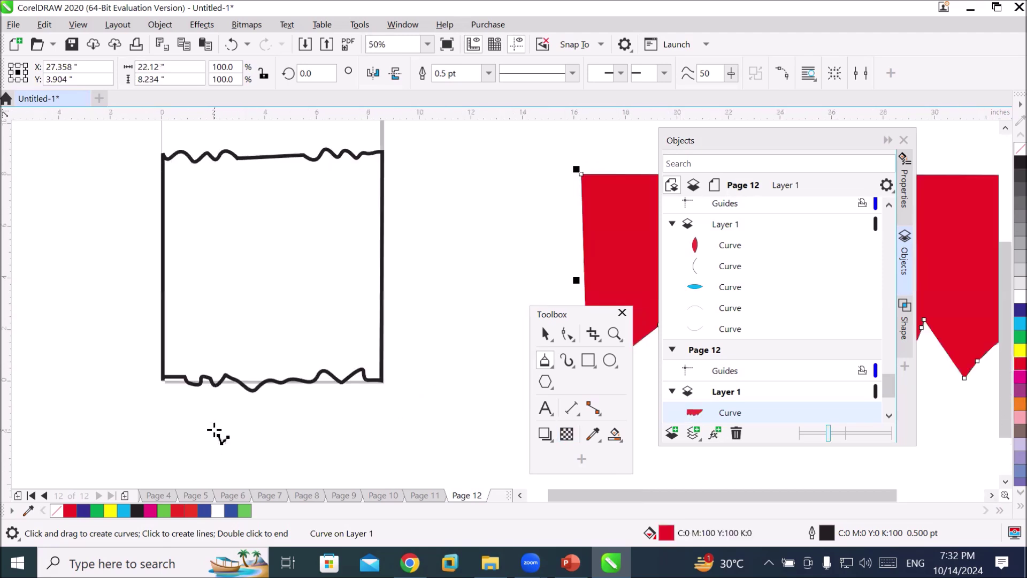
left_click(520, 496)
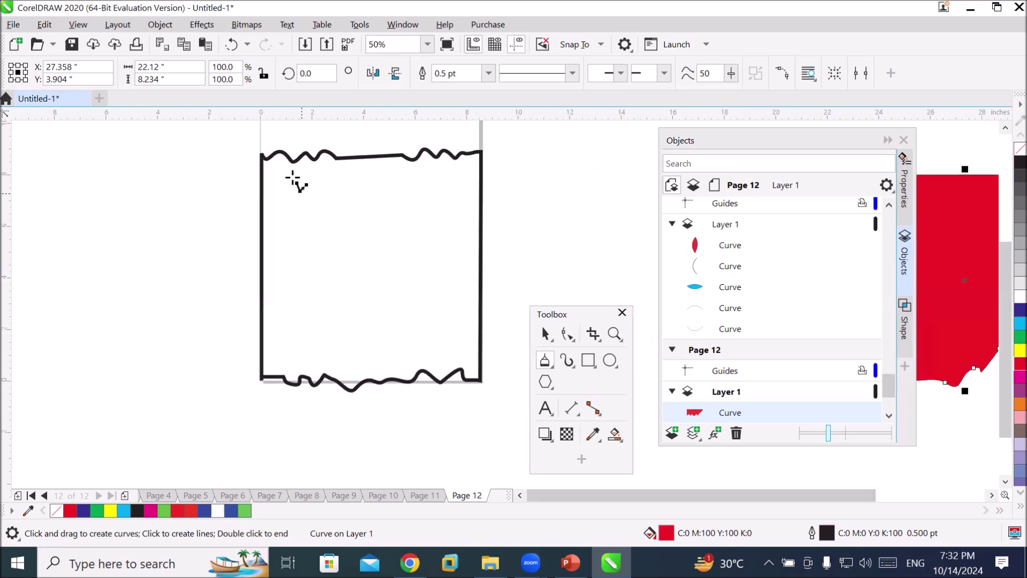
left_click(547, 333)
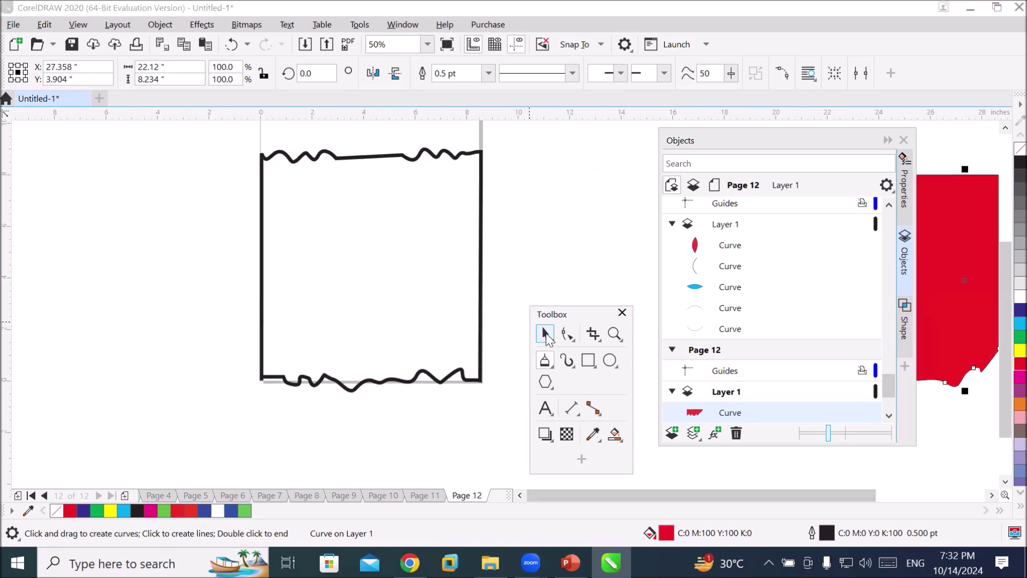
left_click(435, 374)
key("Delete")
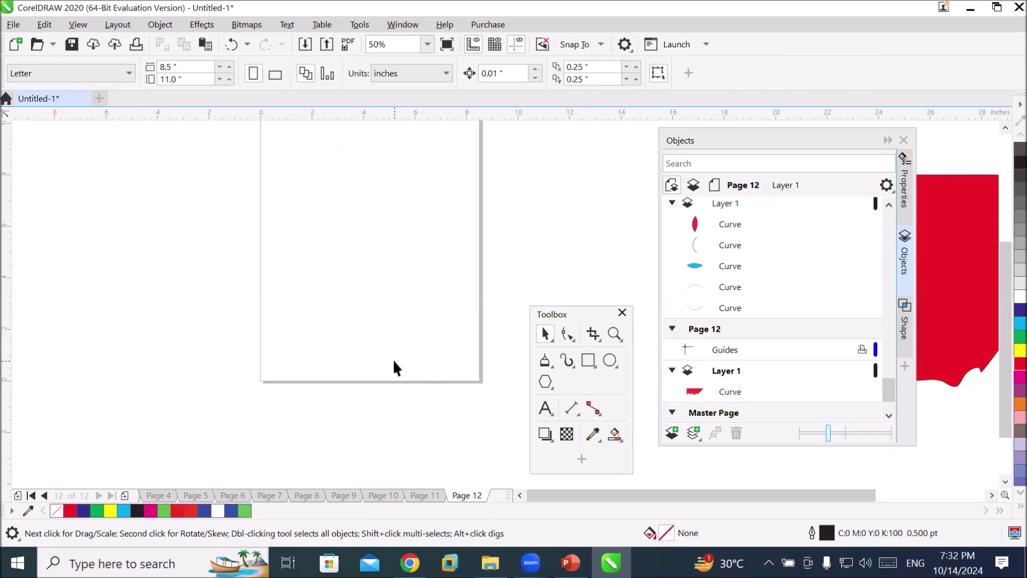
- Draw a closed polyline band about 8.71 by 3.46 inches across the page's lower end, with a freehand wavy upper edge
left_click(544, 359)
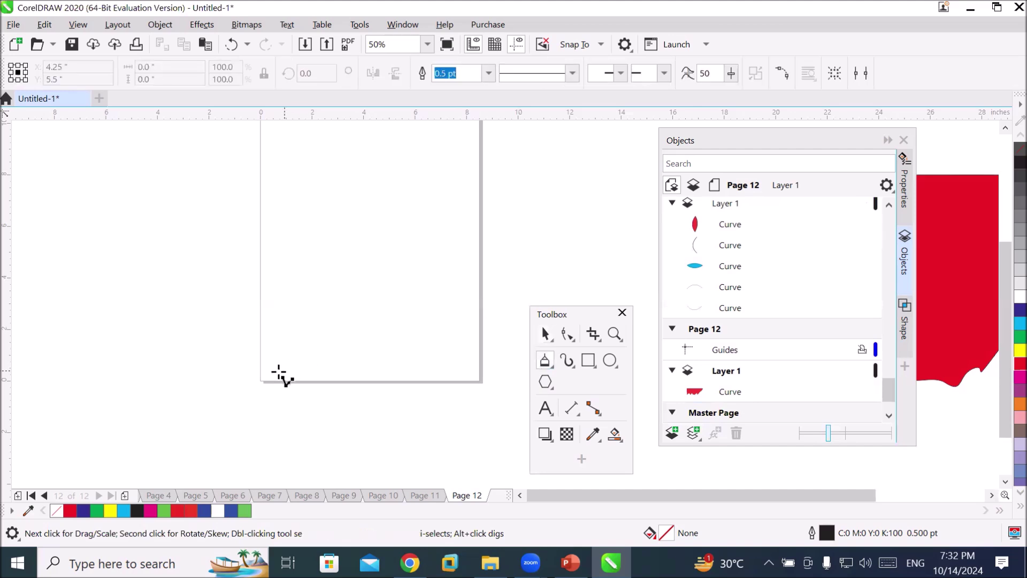
left_click(263, 381)
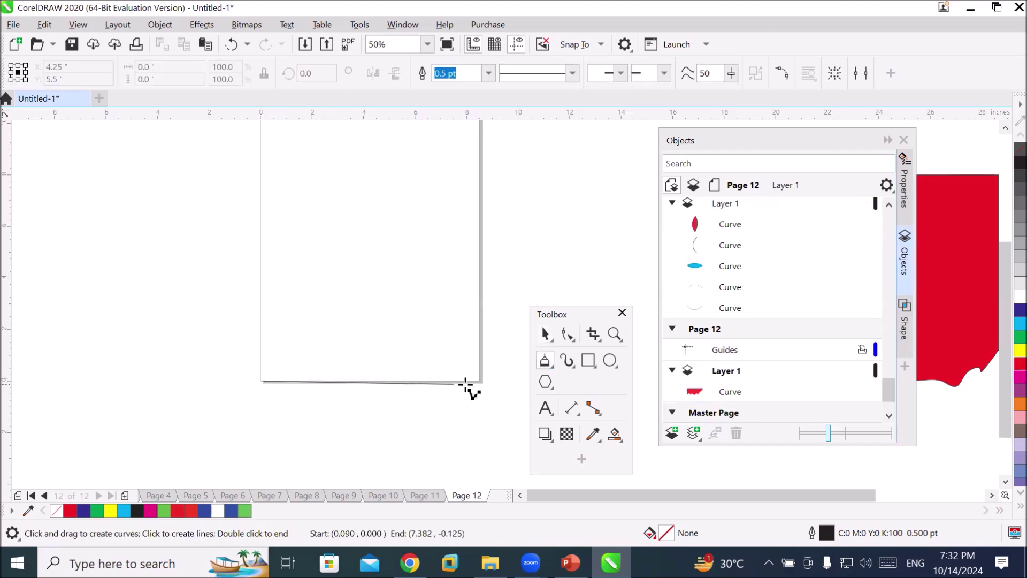
left_click(481, 381)
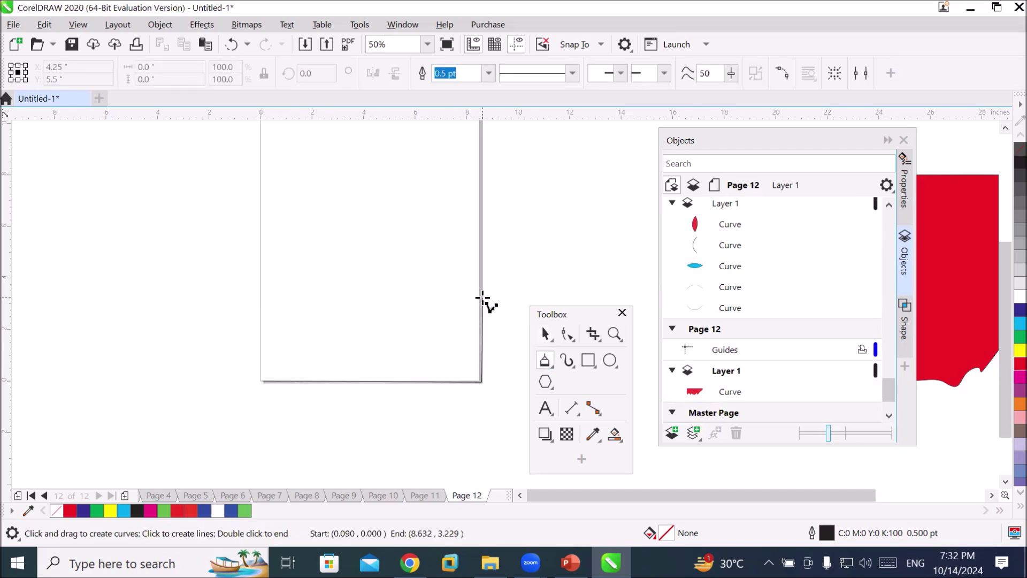
mouse_move(482, 297)
left_mouse_down()
mouse_move(454, 293)
mouse_move(404, 308)
mouse_move(382, 298)
mouse_move(365, 309)
mouse_move(312, 303)
mouse_move(259, 317)
left_mouse_up()
left_click(258, 318)
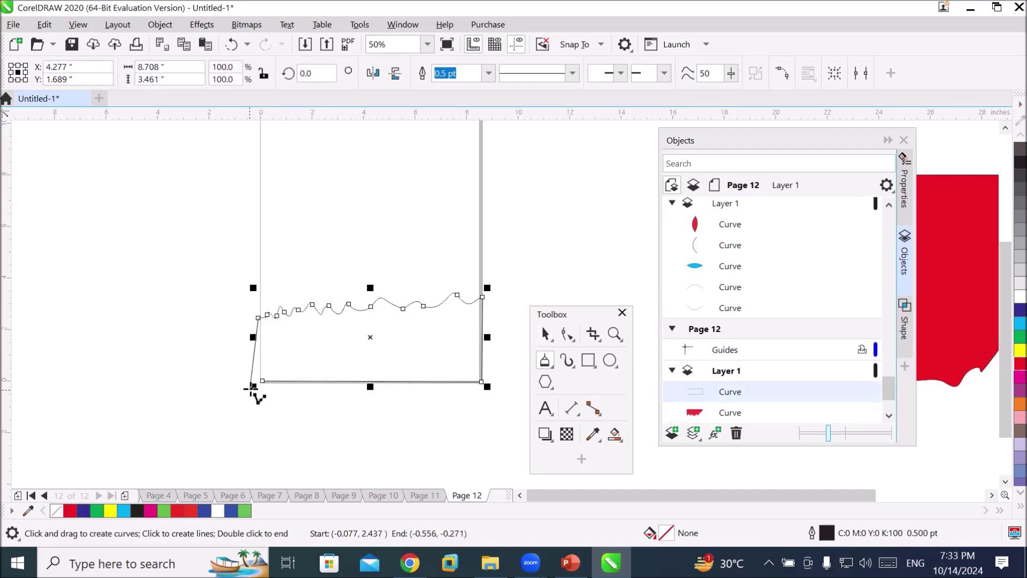
left_click(262, 380)
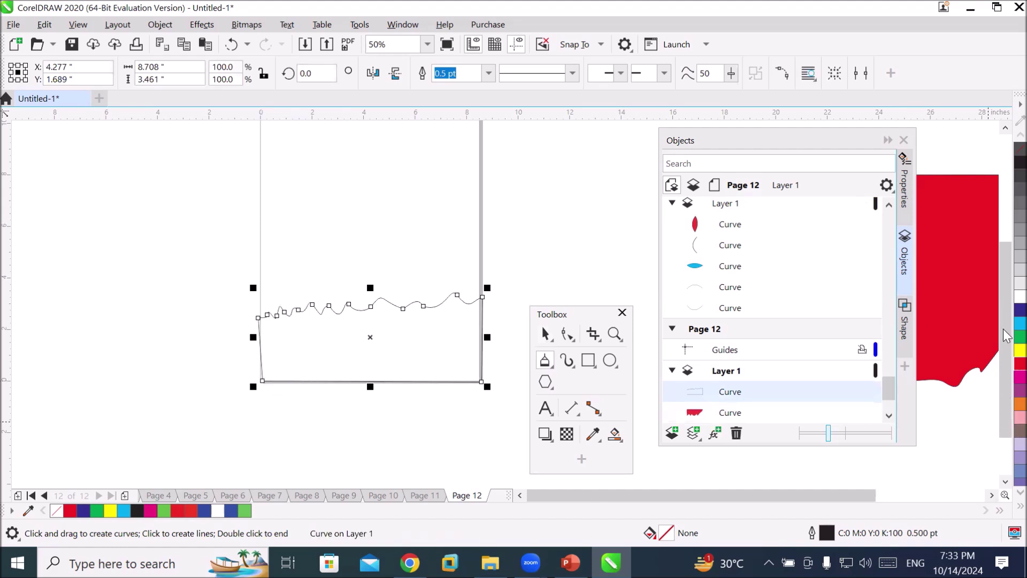
- Fill the wavy band with blue (C:100 M:100 Y:0 K:0)
left_click(1020, 309)
scroll(371, 355, "up", 2)
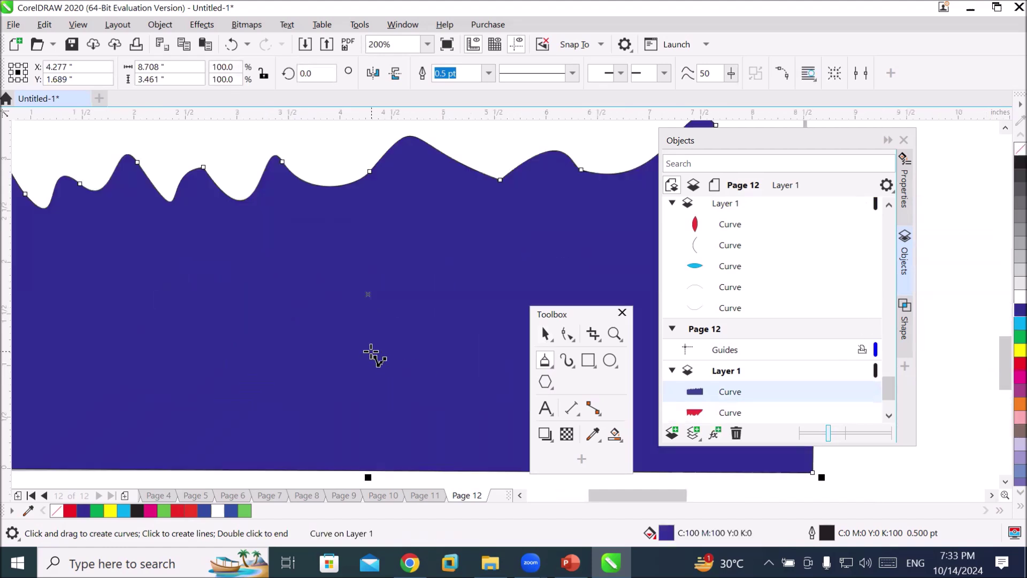
scroll(371, 355, "down", 3)
left_click(379, 354)
- Place a vertically mirrored copy of the blue band across the page's upper end and fill it red (C:0 M:100 Y:100 K:0)
left_click(545, 333)
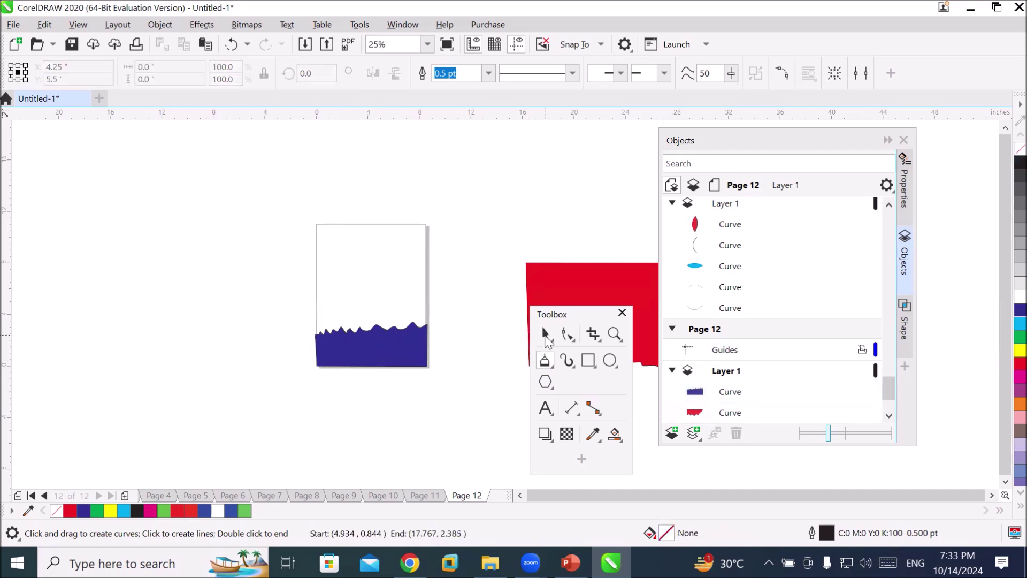
left_click_drag(351, 359, 352, 252)
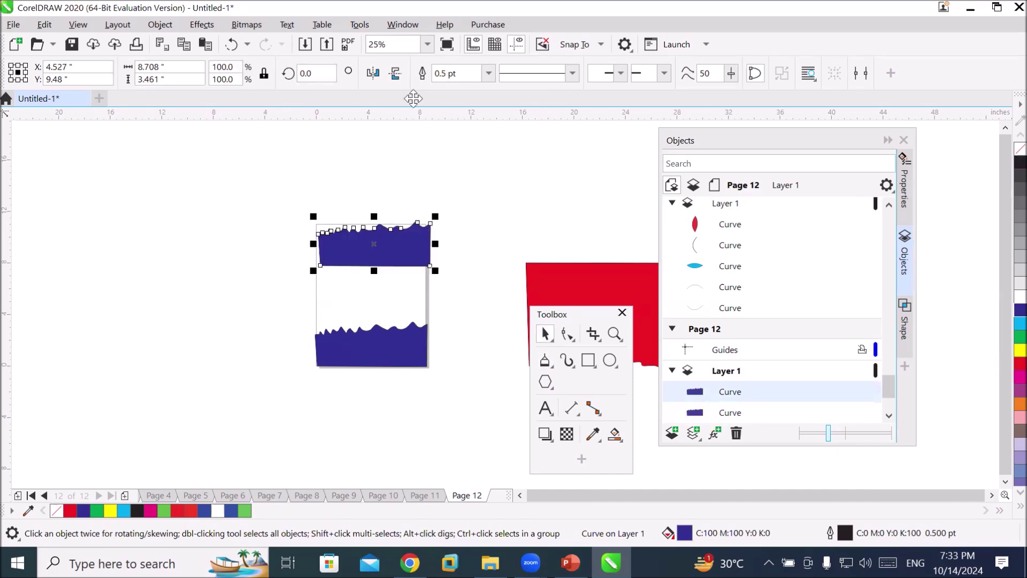
left_click(395, 73)
left_click(1020, 364)
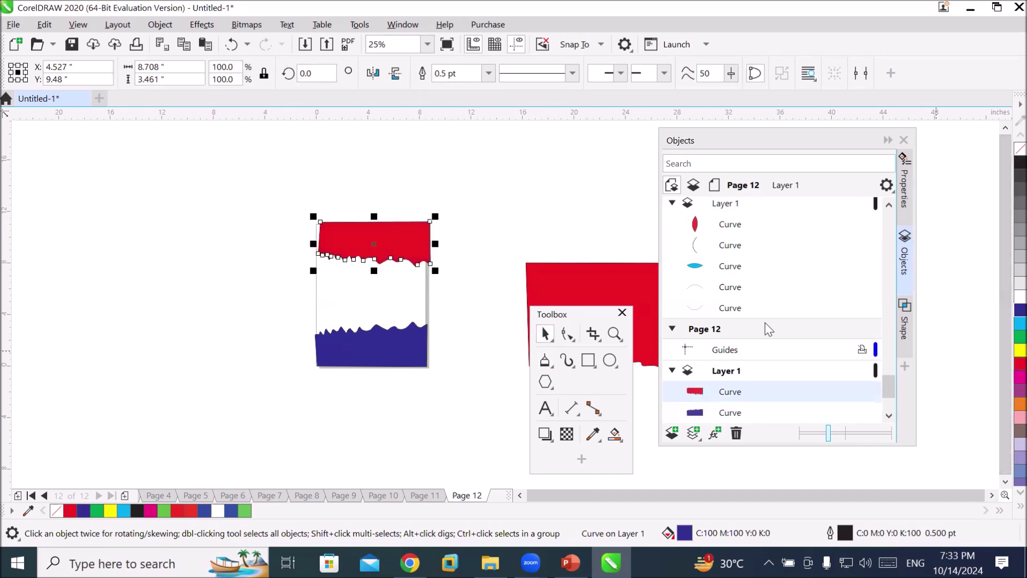
- Move the red wavy band so its straight edge lines up with the page's upper edge
left_click(472, 224)
scroll(468, 306, "up", 1)
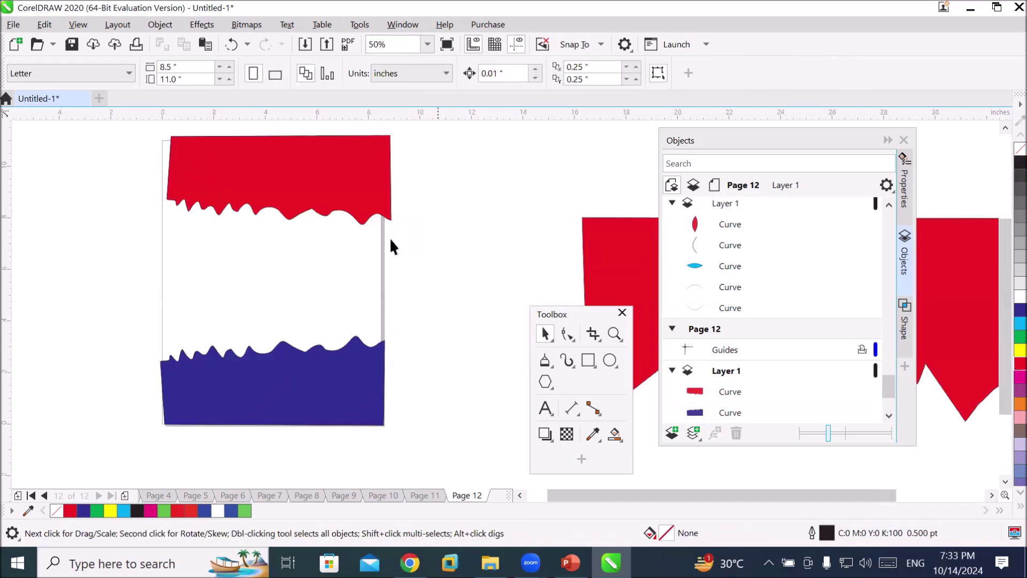
left_click_drag(232, 171, 224, 177)
left_click(410, 289)
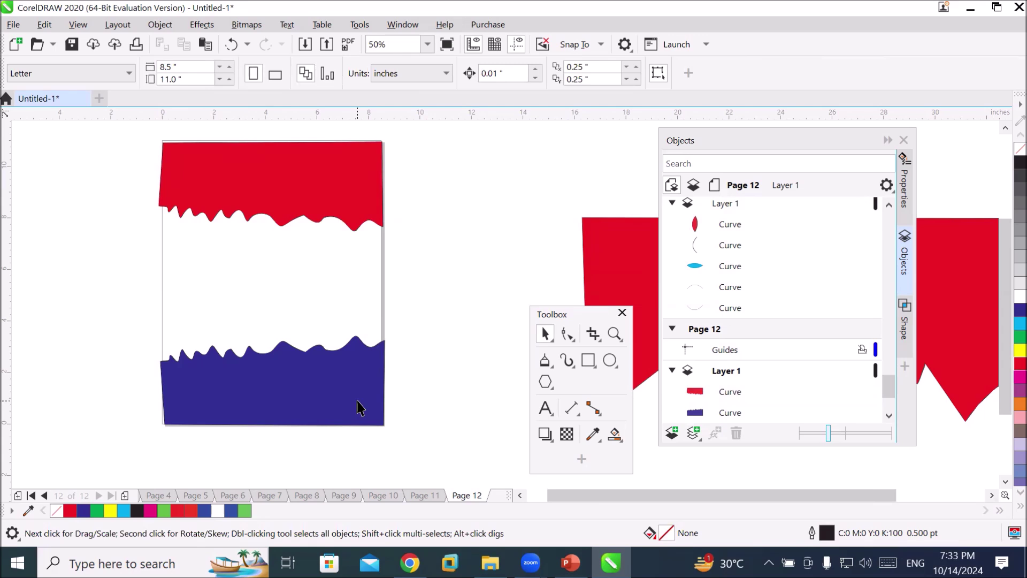
- Paste the copied ICC Women's T20 World Cup article as Arial paragraph text inside the red wavy band
left_click(260, 181)
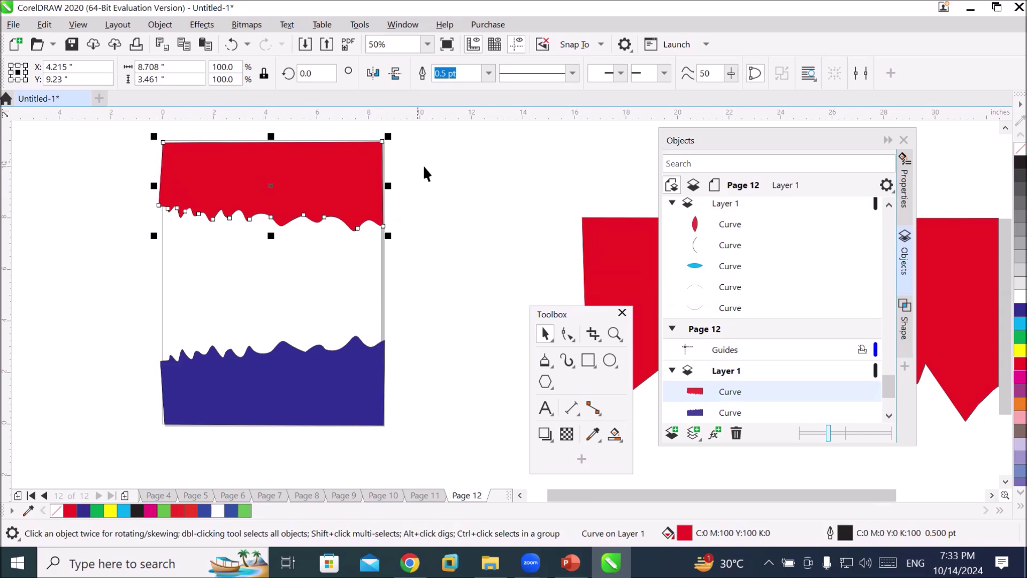
left_click(544, 409)
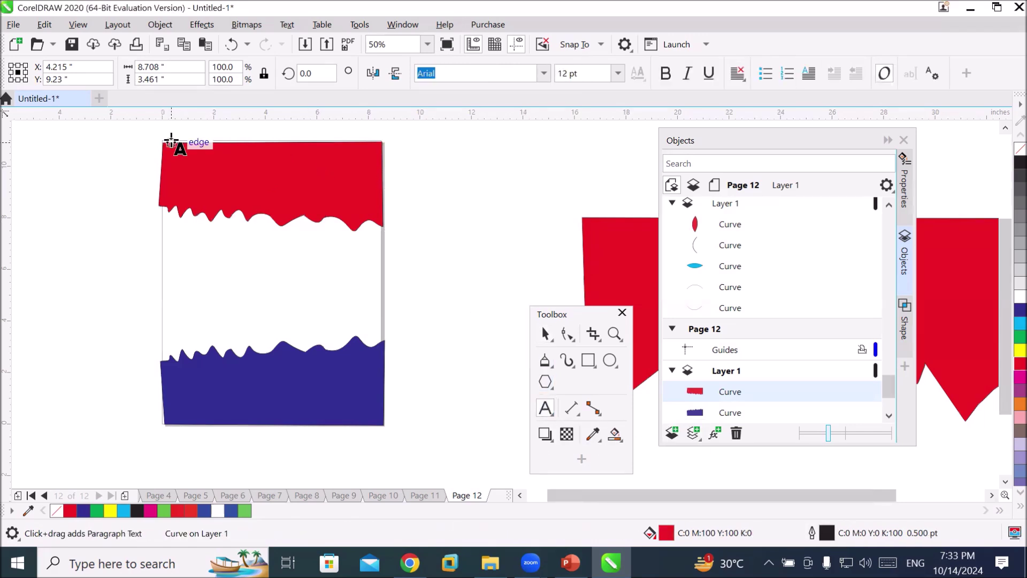
scroll(171, 141, "up", 3)
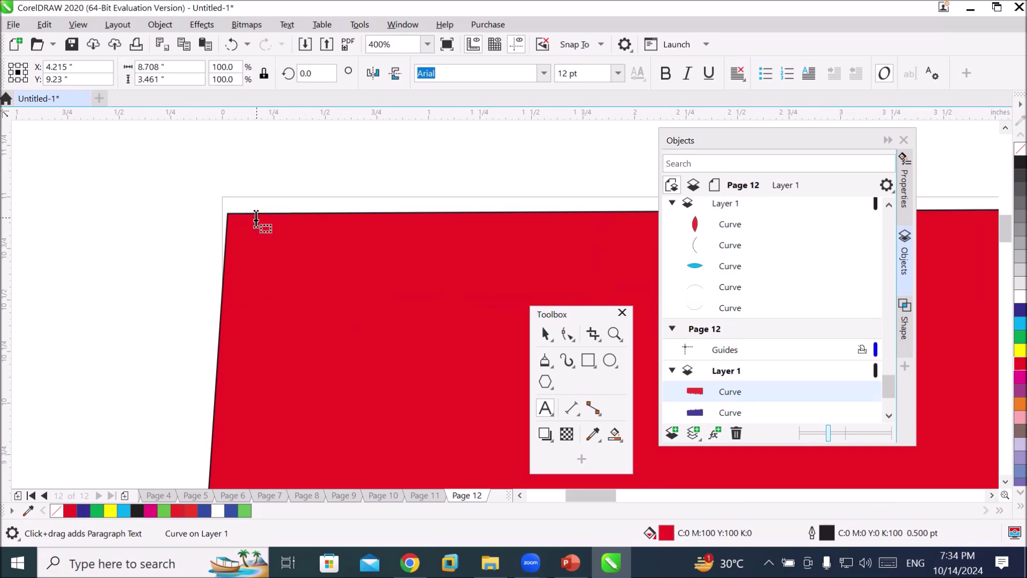
left_click(257, 218)
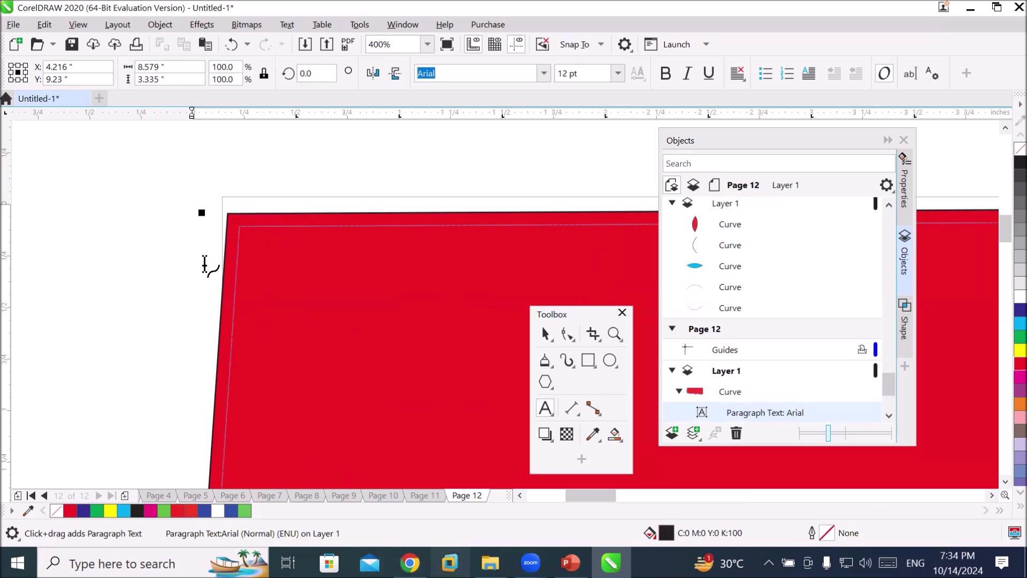
left_click(44, 25)
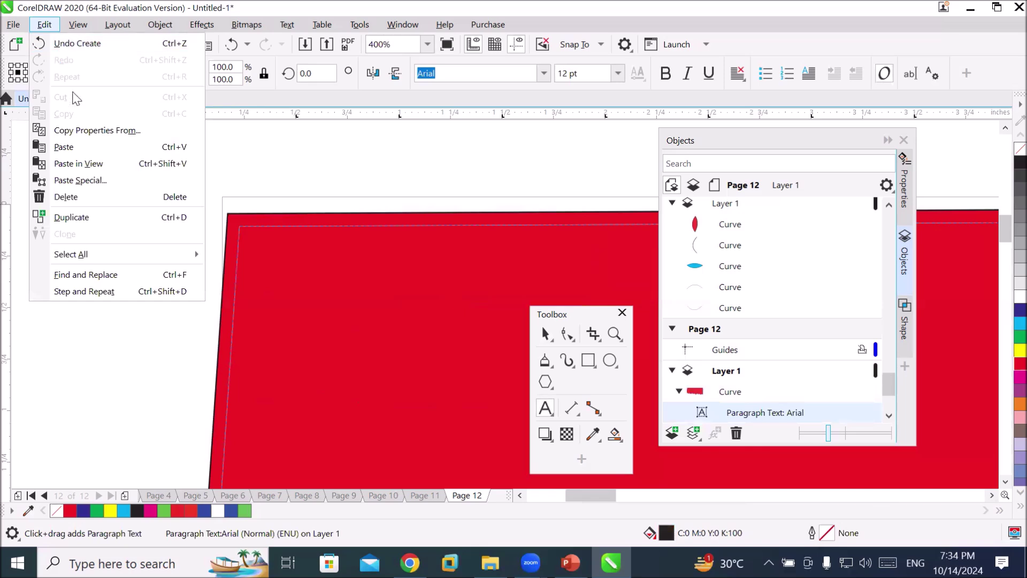
left_click(63, 146)
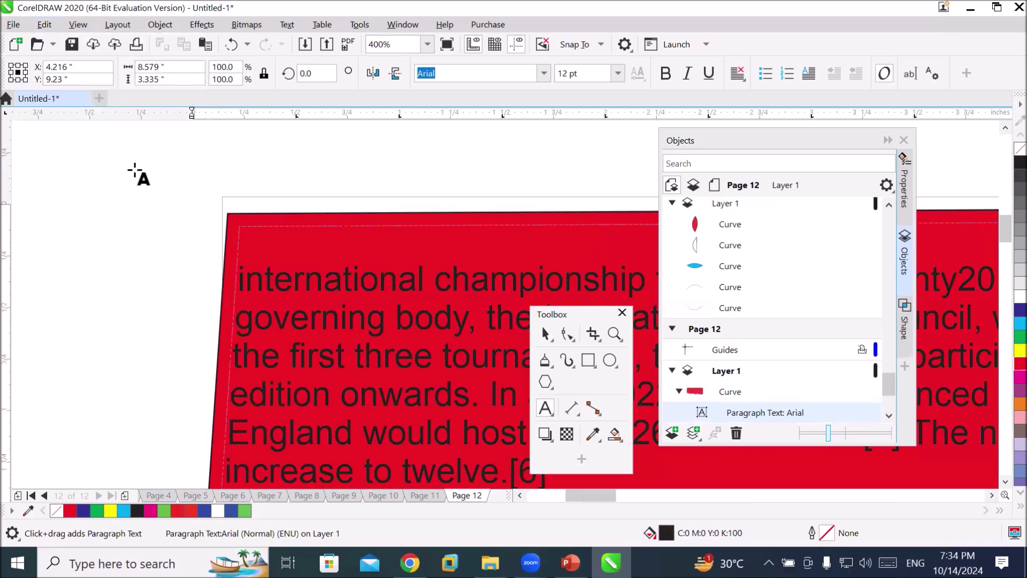
scroll(219, 201, "down", 3)
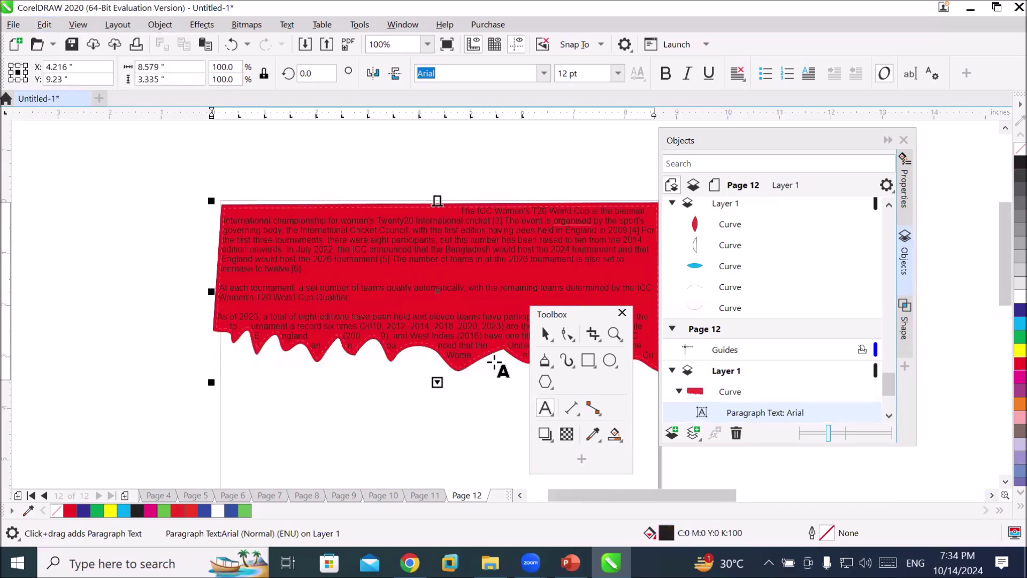
scroll(543, 262, "down", 1)
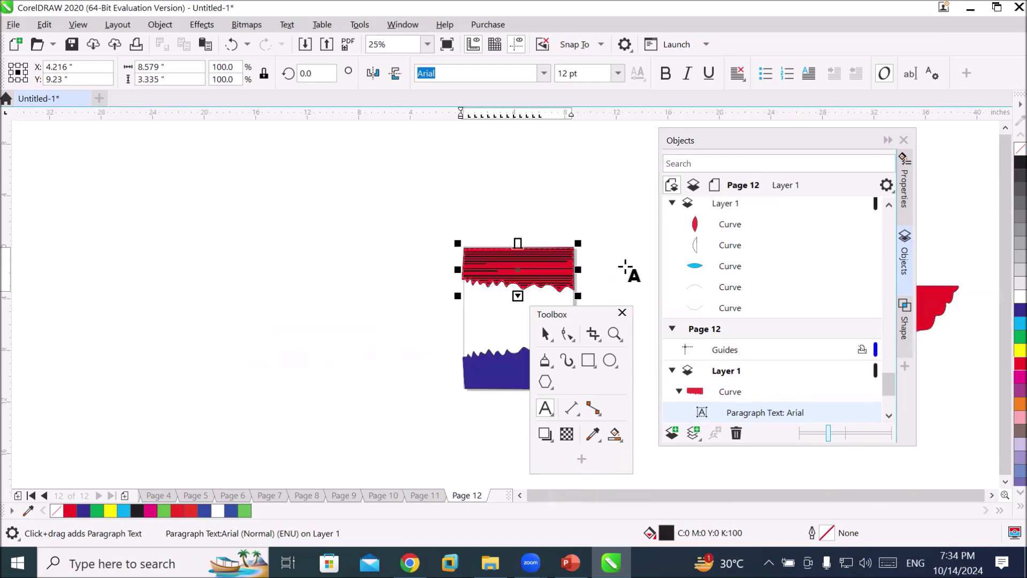
scroll(538, 250, "up", 1)
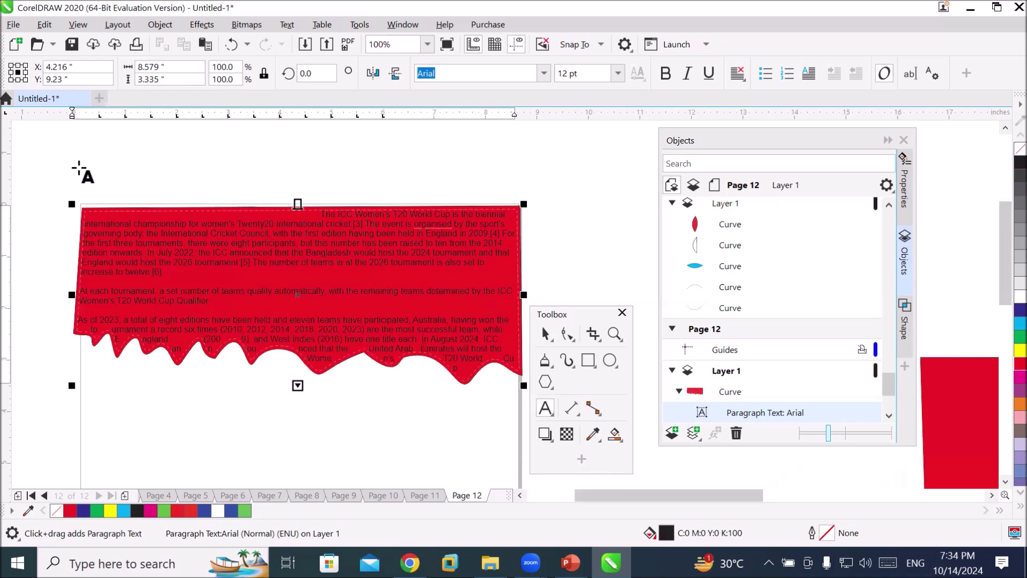
left_click(546, 334)
left_click(423, 182)
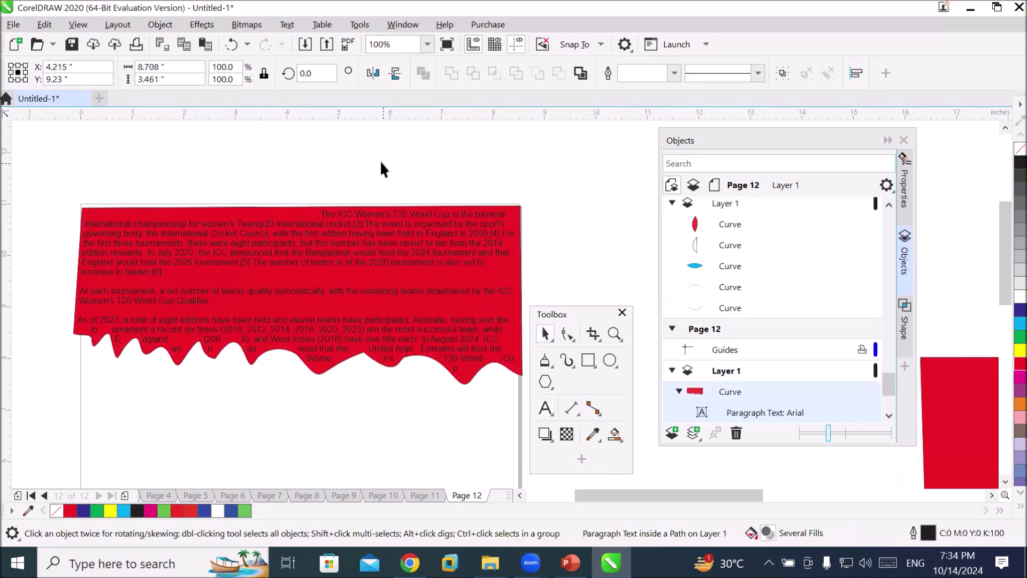
scroll(340, 371, "up", 1)
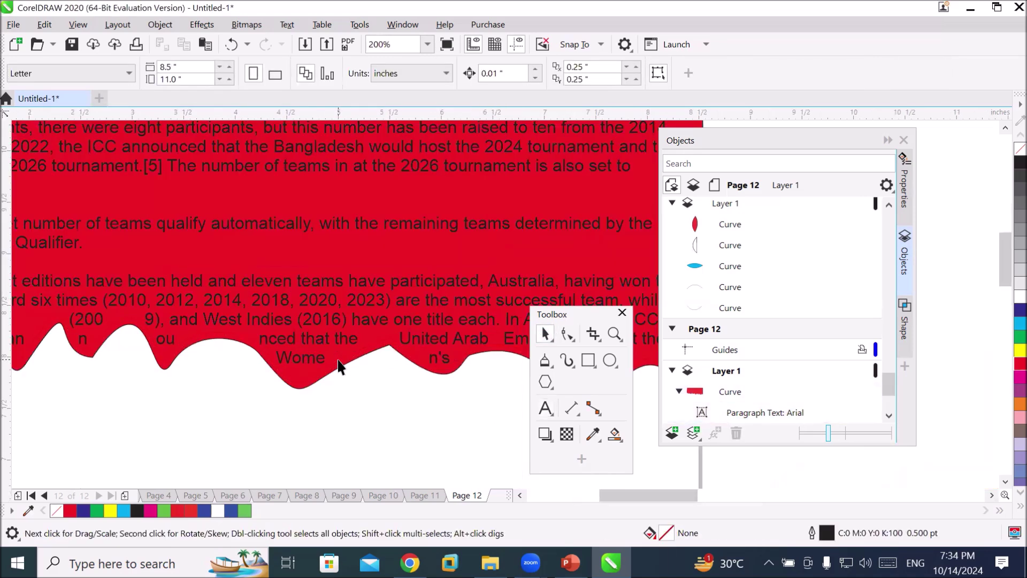
scroll(338, 368, "down", 2)
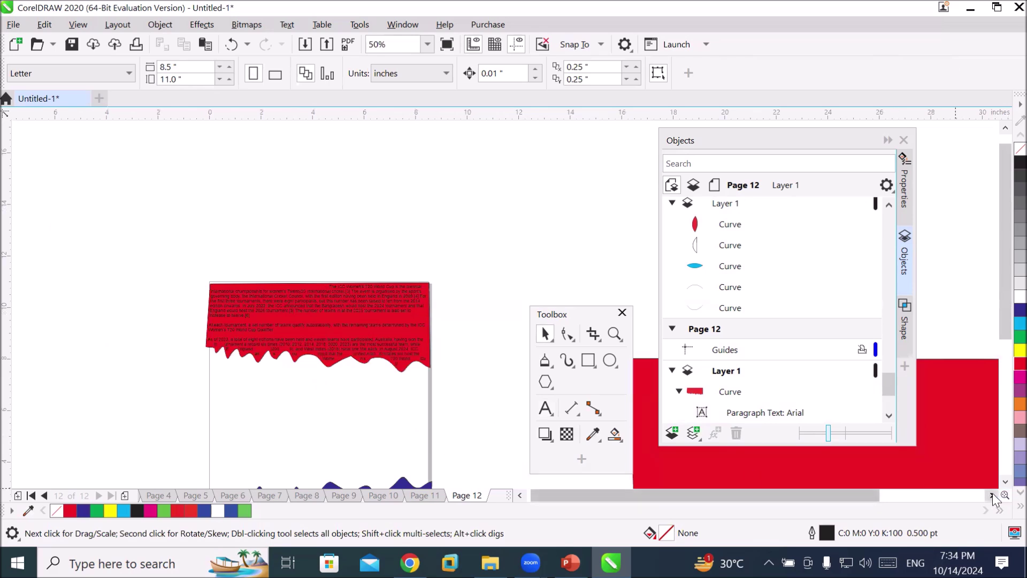
- Move the floating Toolbox up beside the red band
left_click(1005, 482)
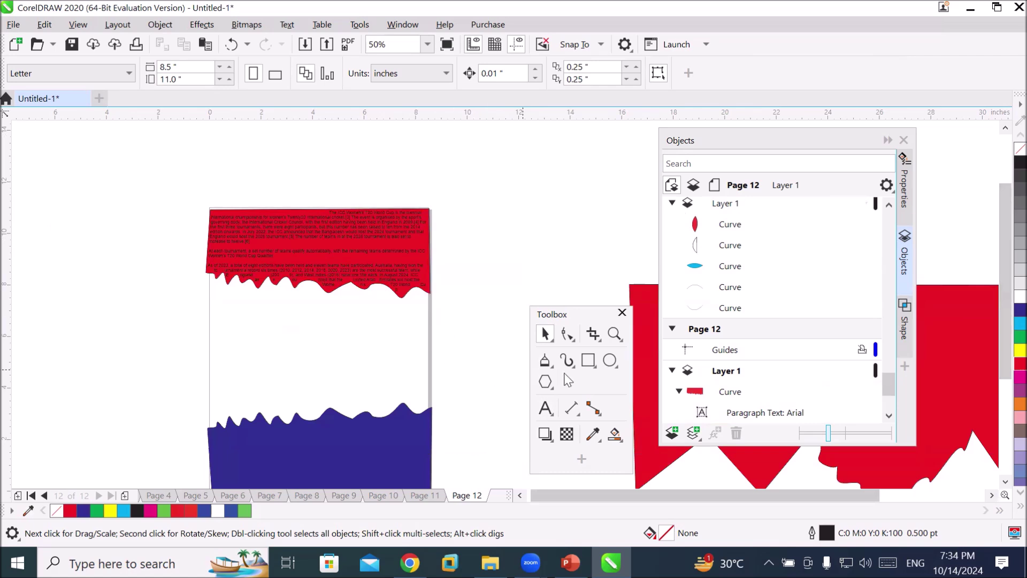
left_click(568, 311)
left_click_drag(569, 313, 485, 132)
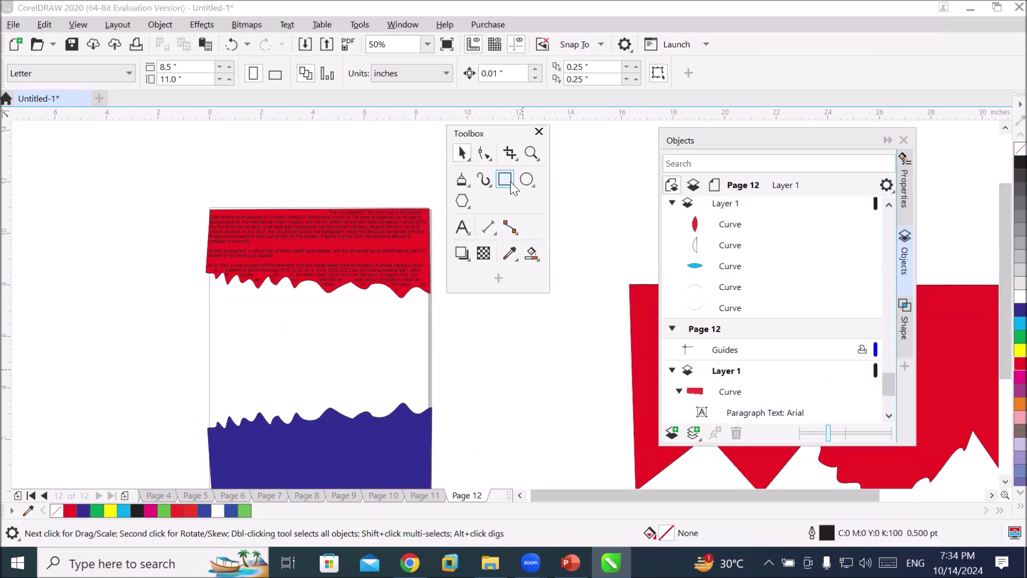
left_click(508, 183)
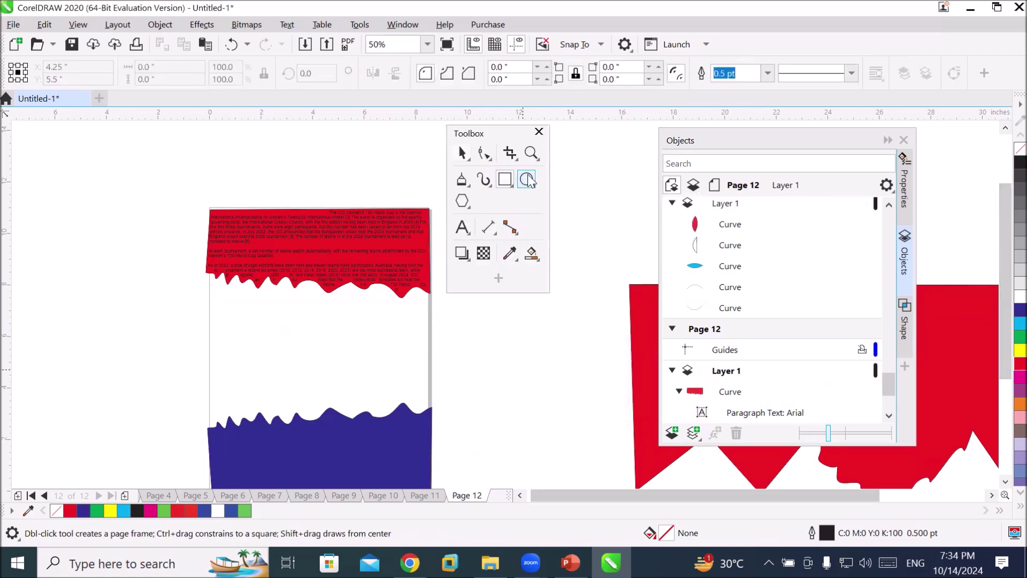
left_click(462, 203)
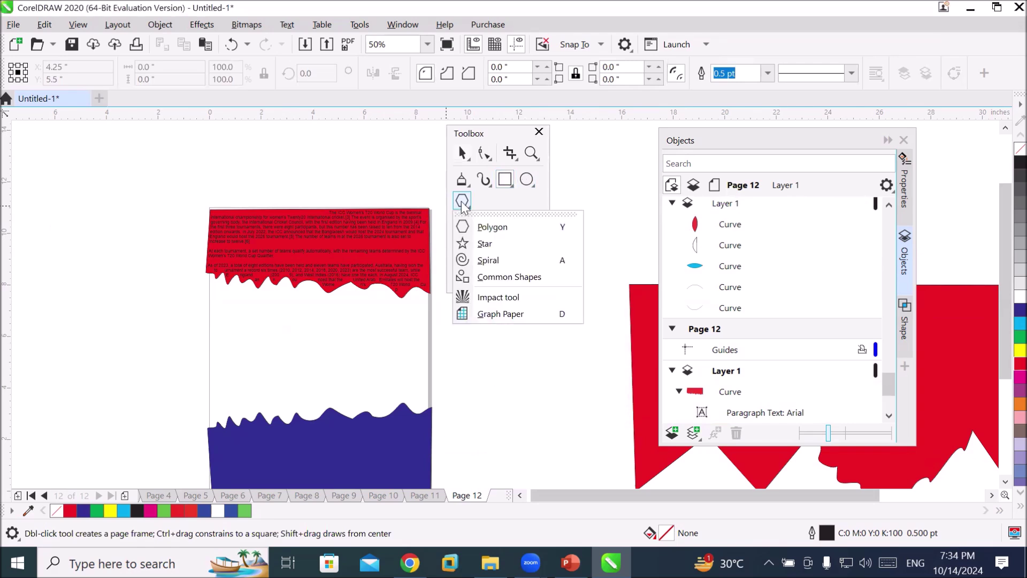
left_click(462, 202)
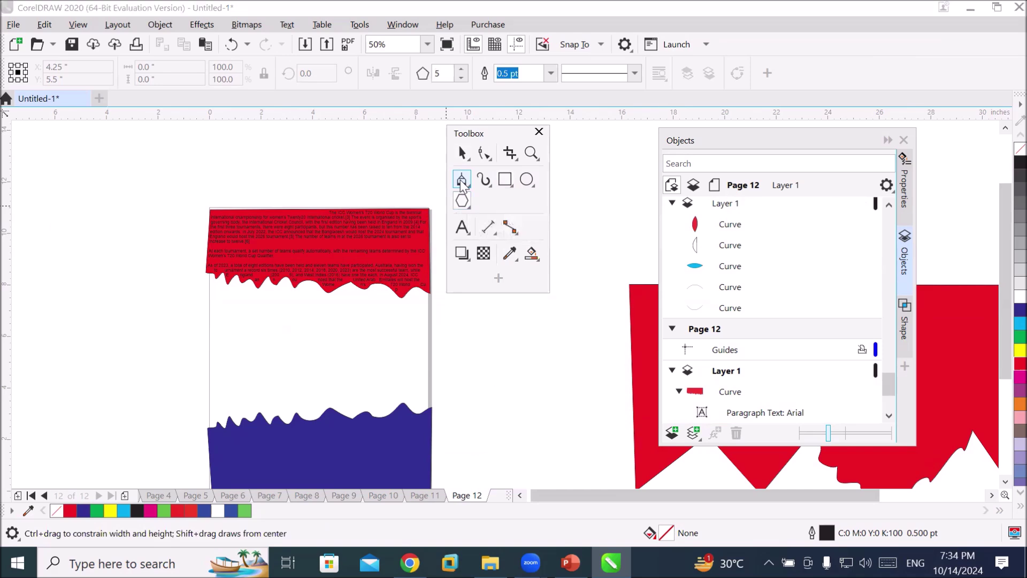
left_click(461, 184)
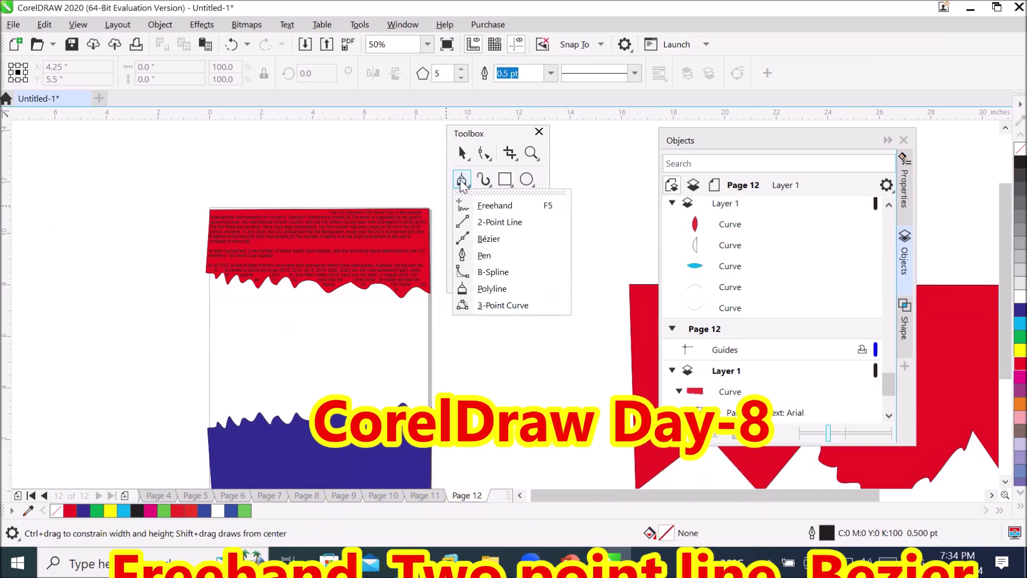